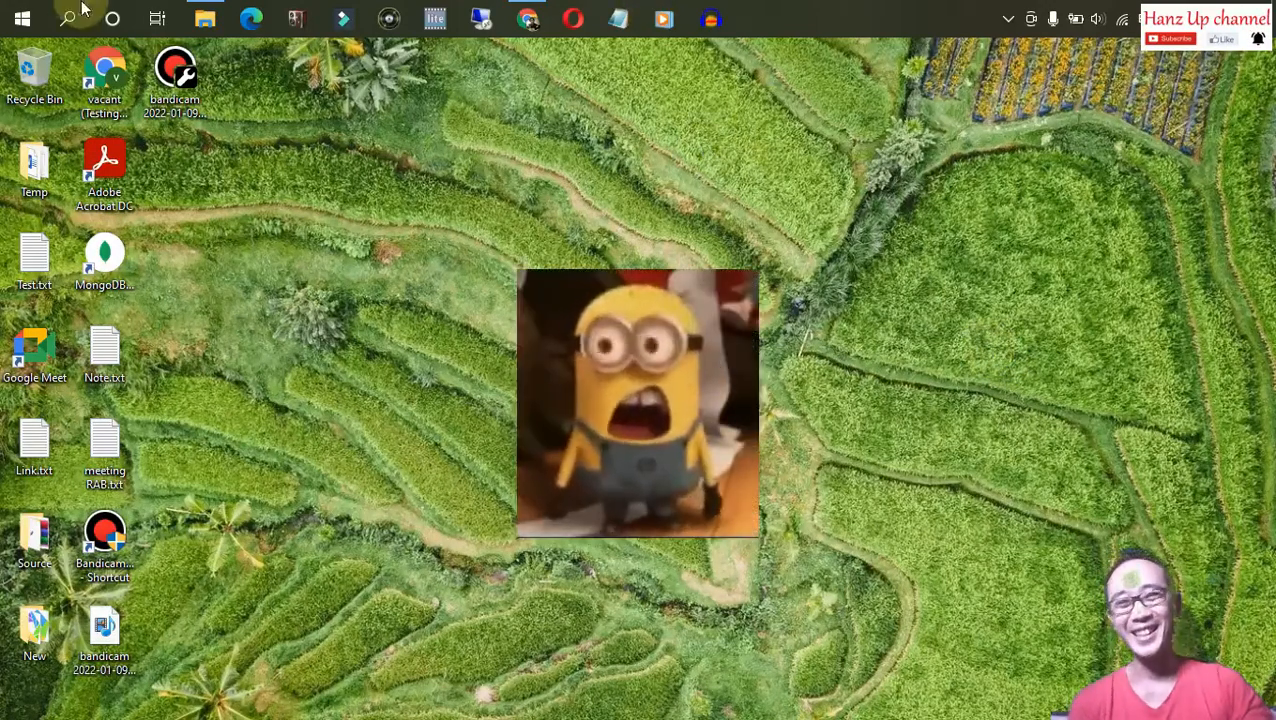
Launch Excel and create a new blank workbook.
left_click(22, 18)
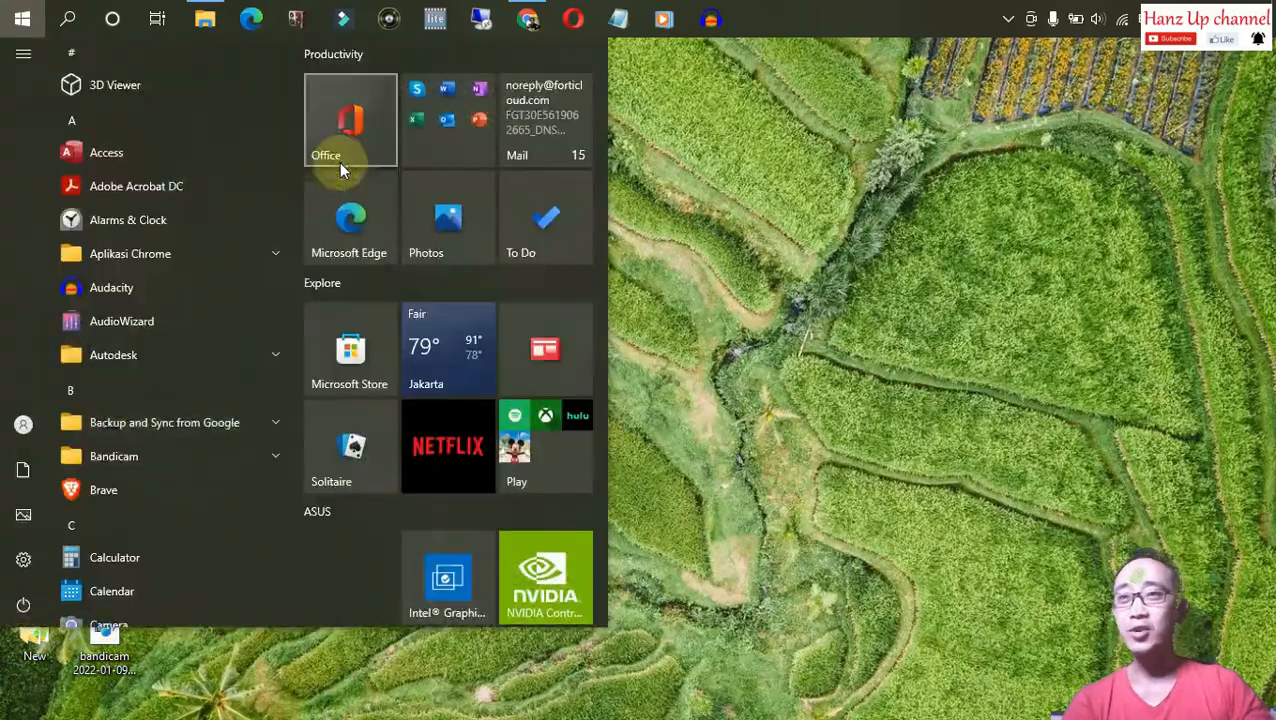
type("excel")
left_click(339, 160)
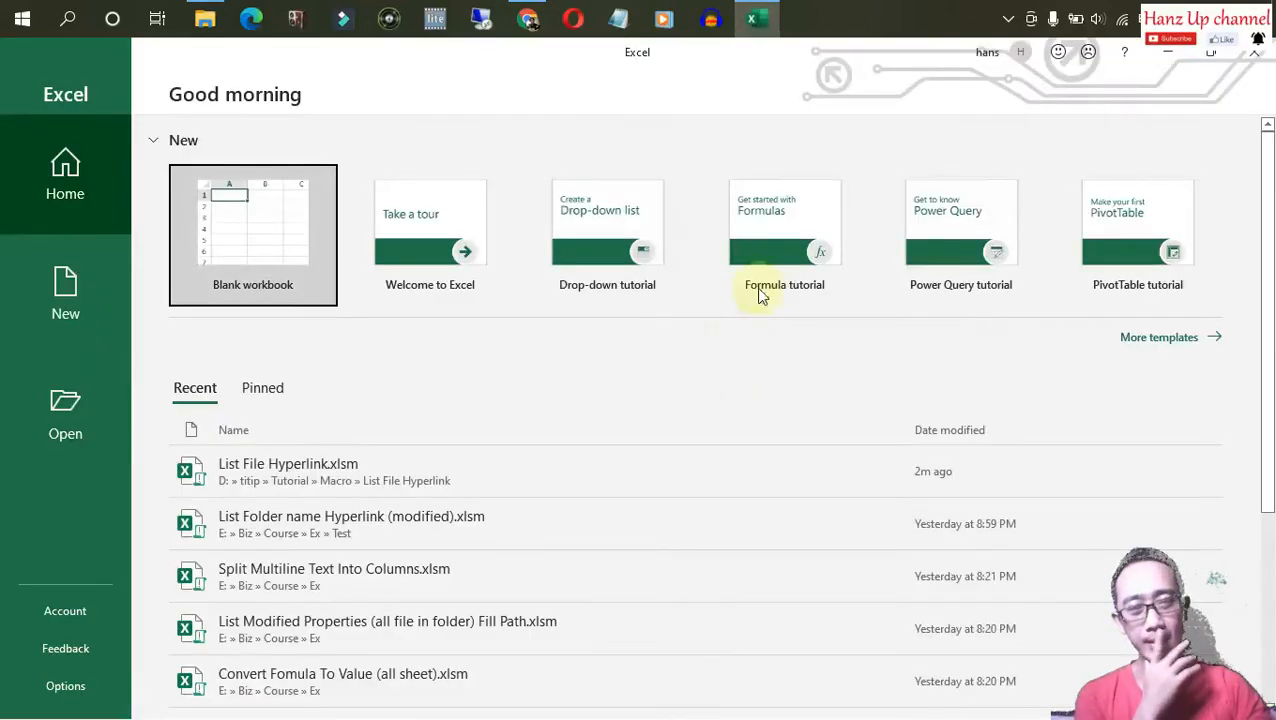
left_click(253, 241)
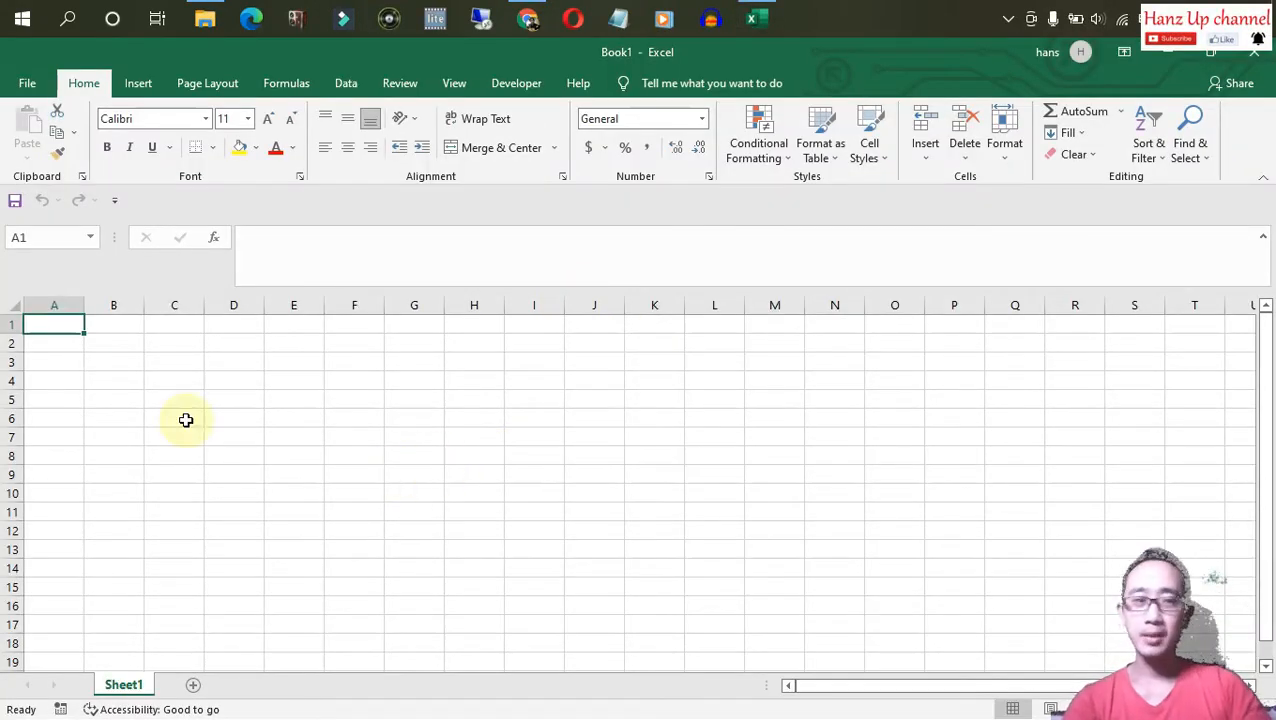
left_click(174, 362)
left_click(114, 343)
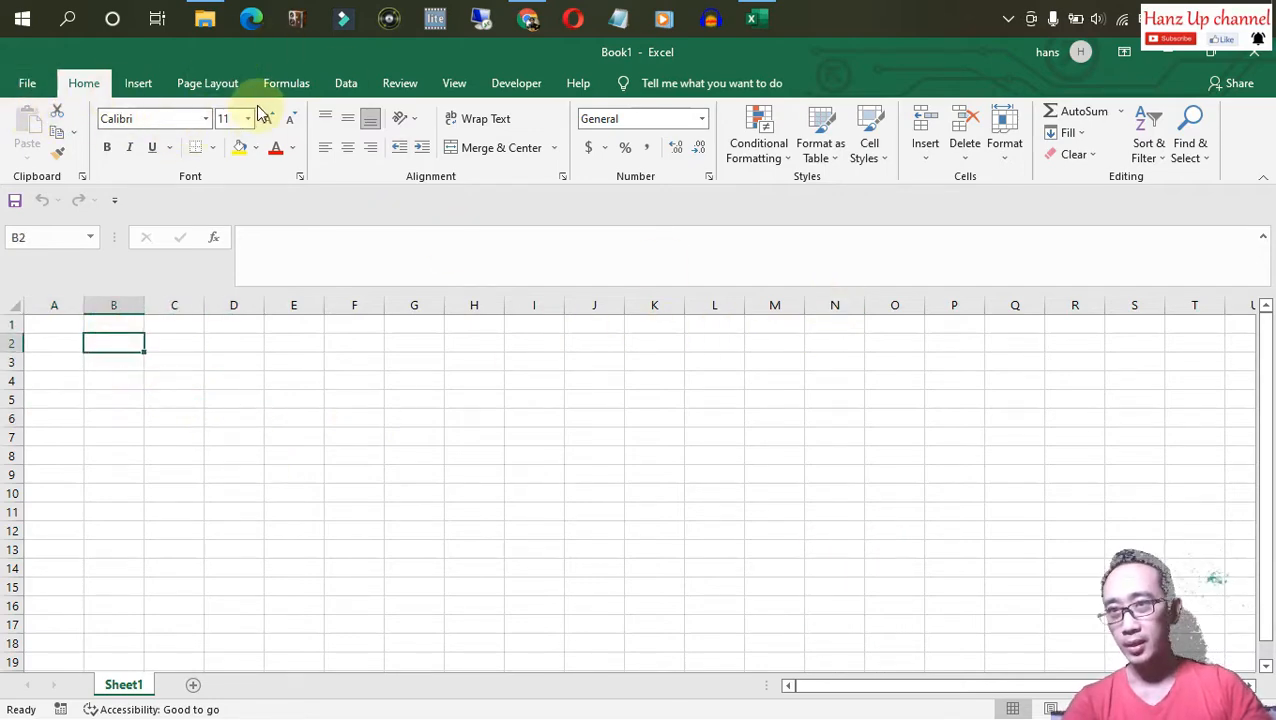
left_click(170, 398)
left_click(102, 358)
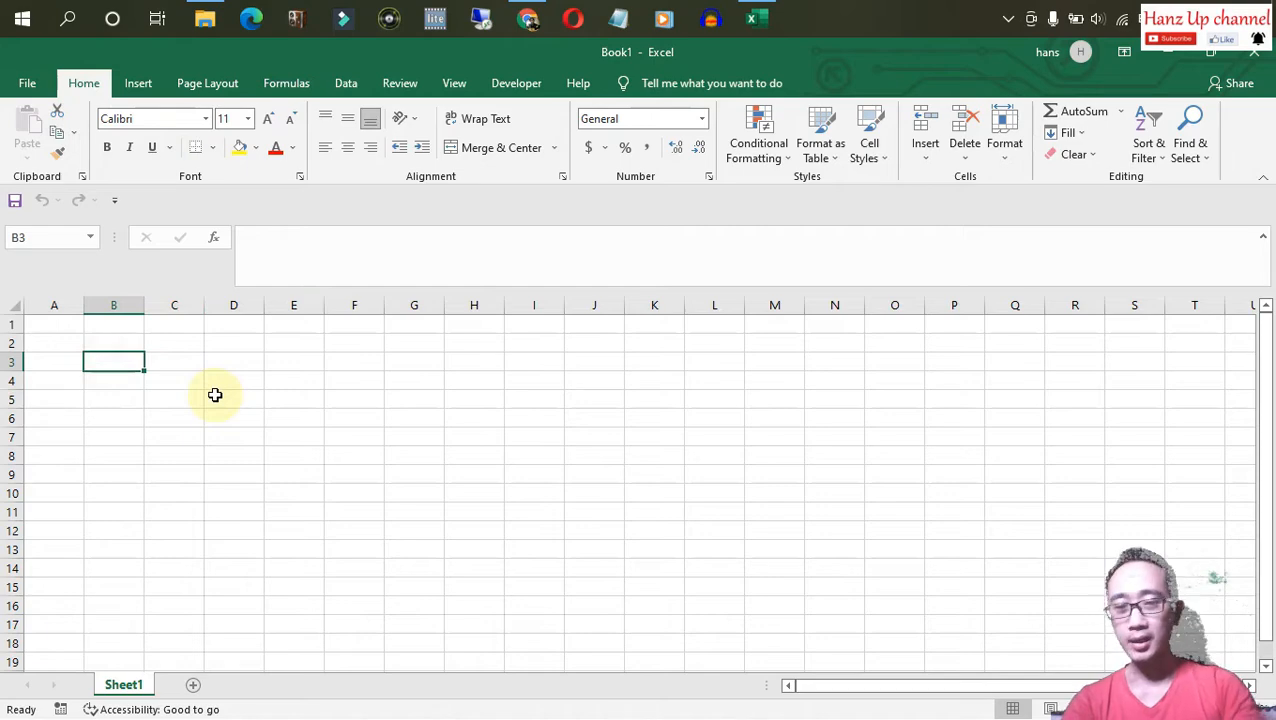
type("B")
key("BackSpace")
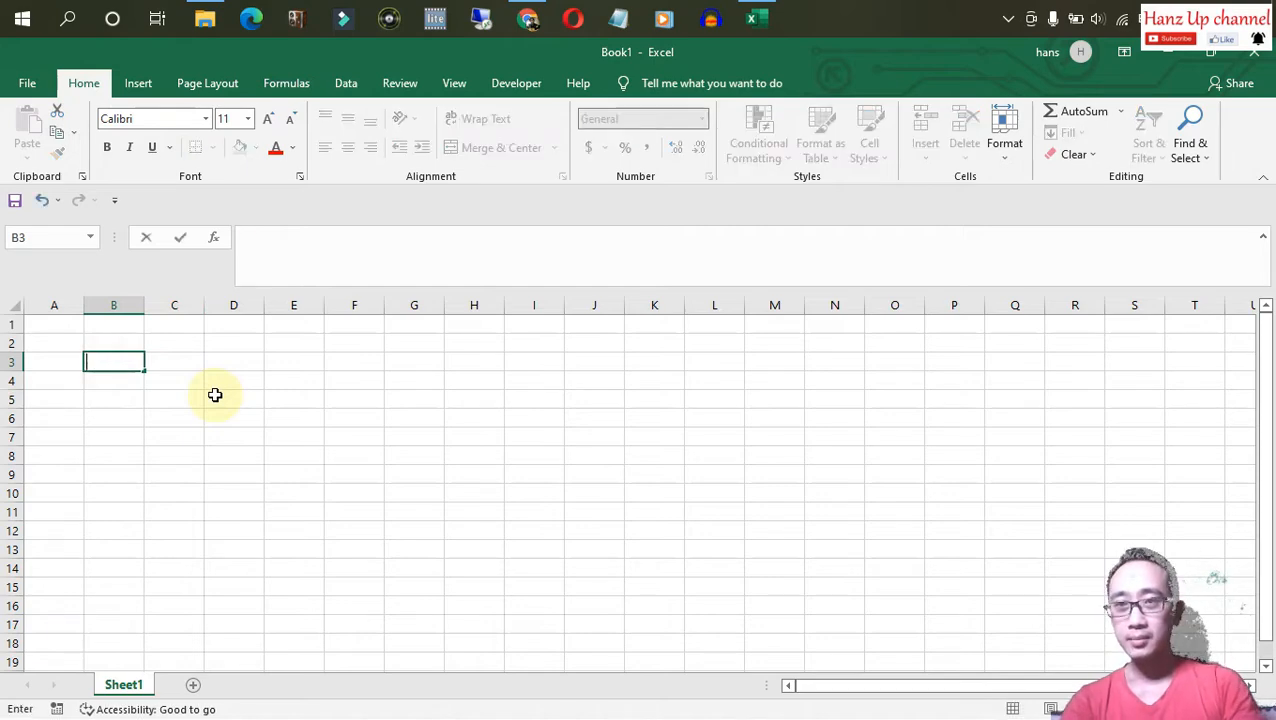
Switch to Chrome and search Google Images for "spiderman".
left_click(532, 22)
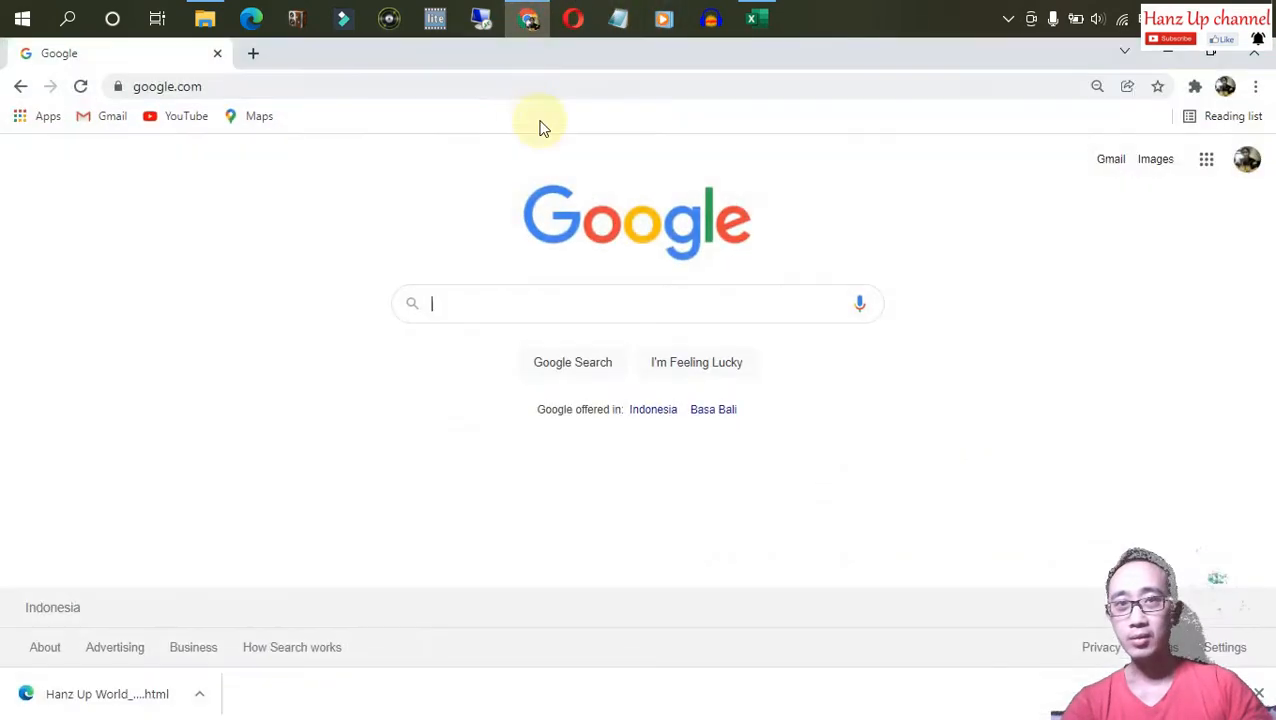
left_click(533, 313)
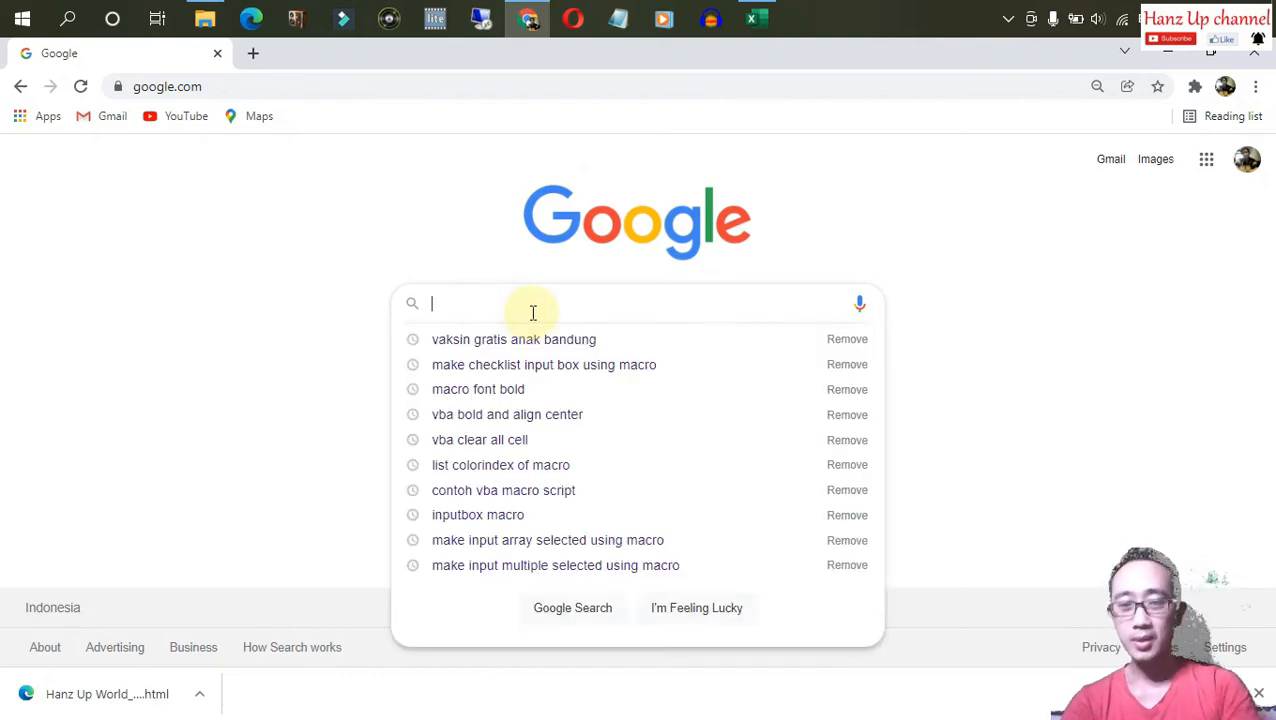
type("x")
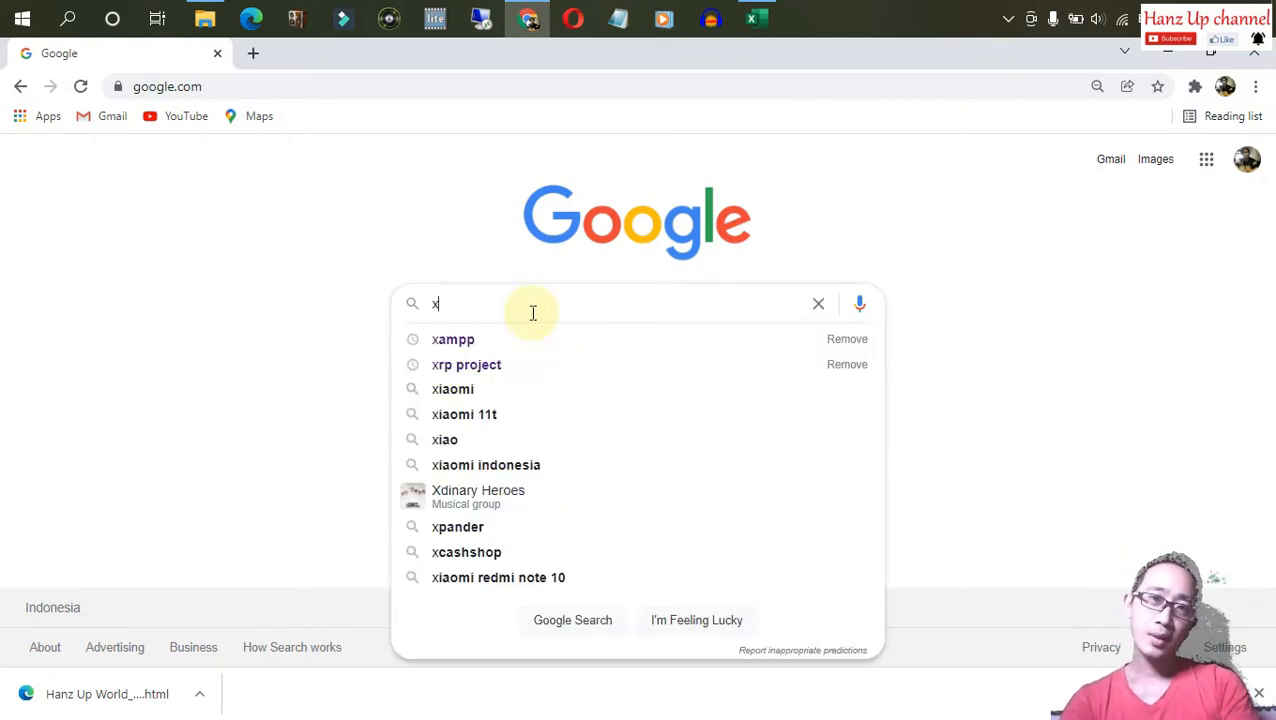
key("BackSpace")
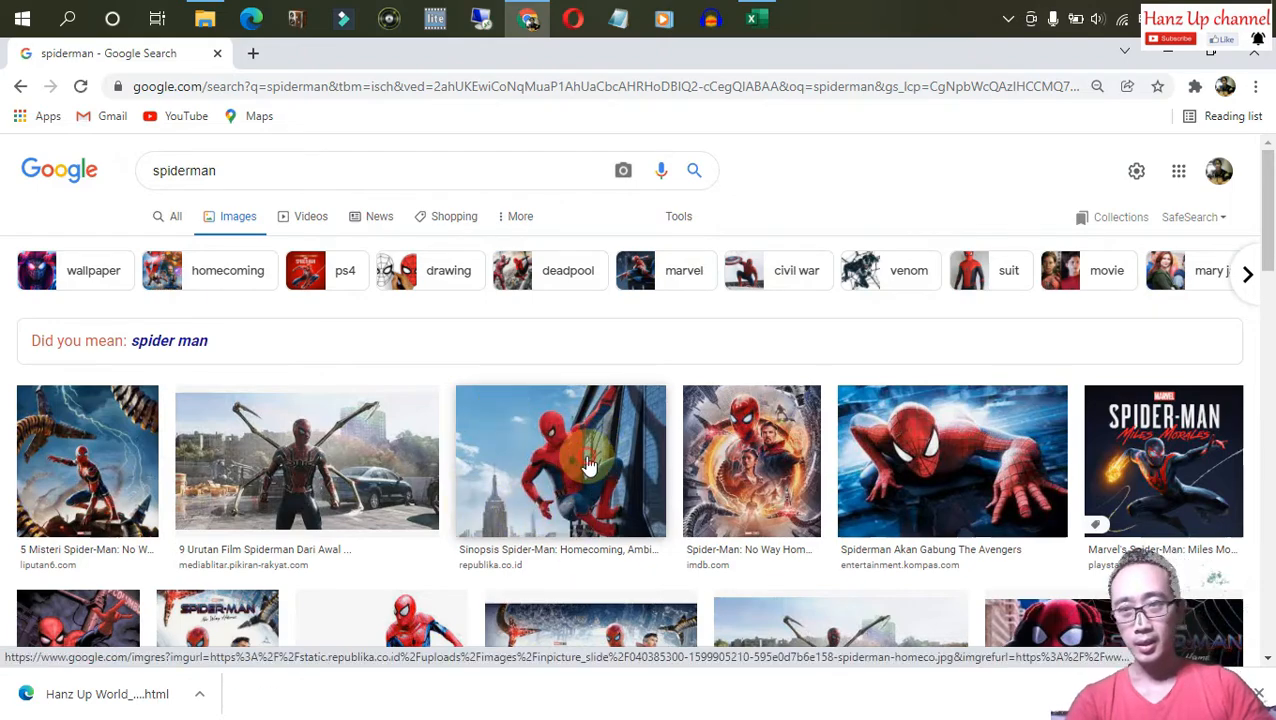
Save the Spider-Man: Homecoming picture from republika.co.id to the Desktop as a JPEG under its suggested file name.
left_click(590, 472)
right_click(1043, 303)
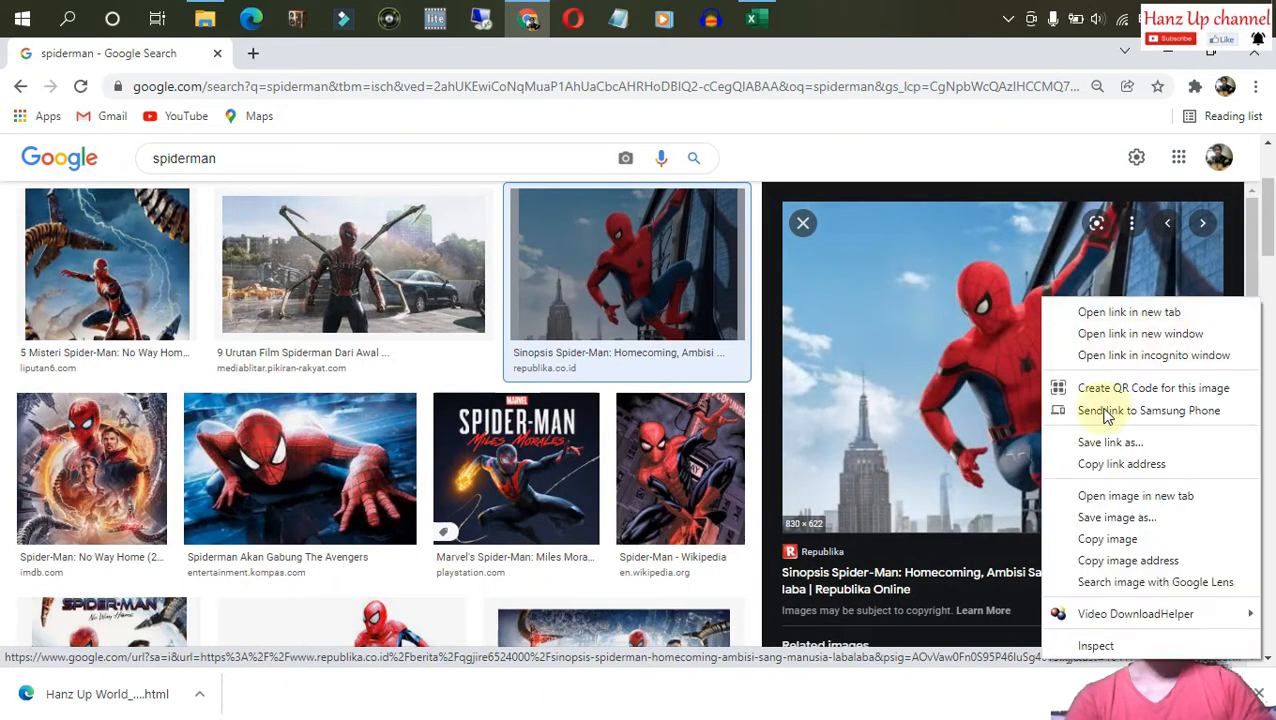
left_click(1114, 517)
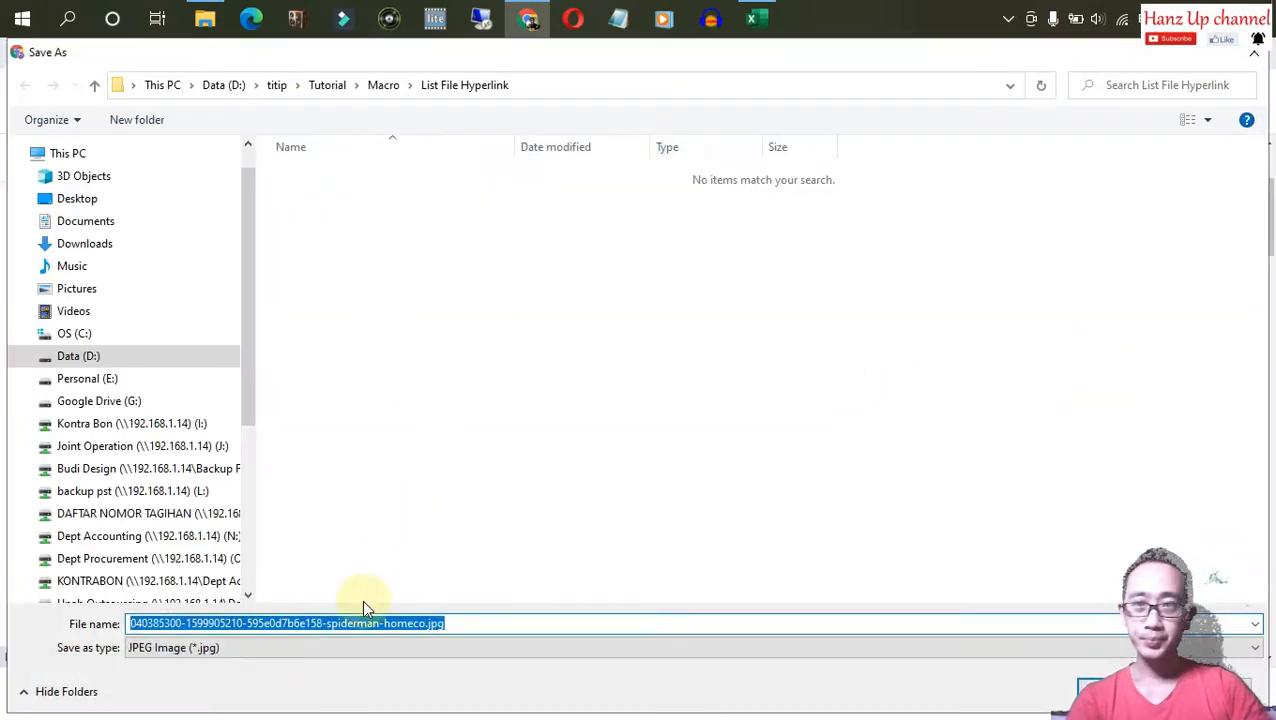
left_click(80, 358)
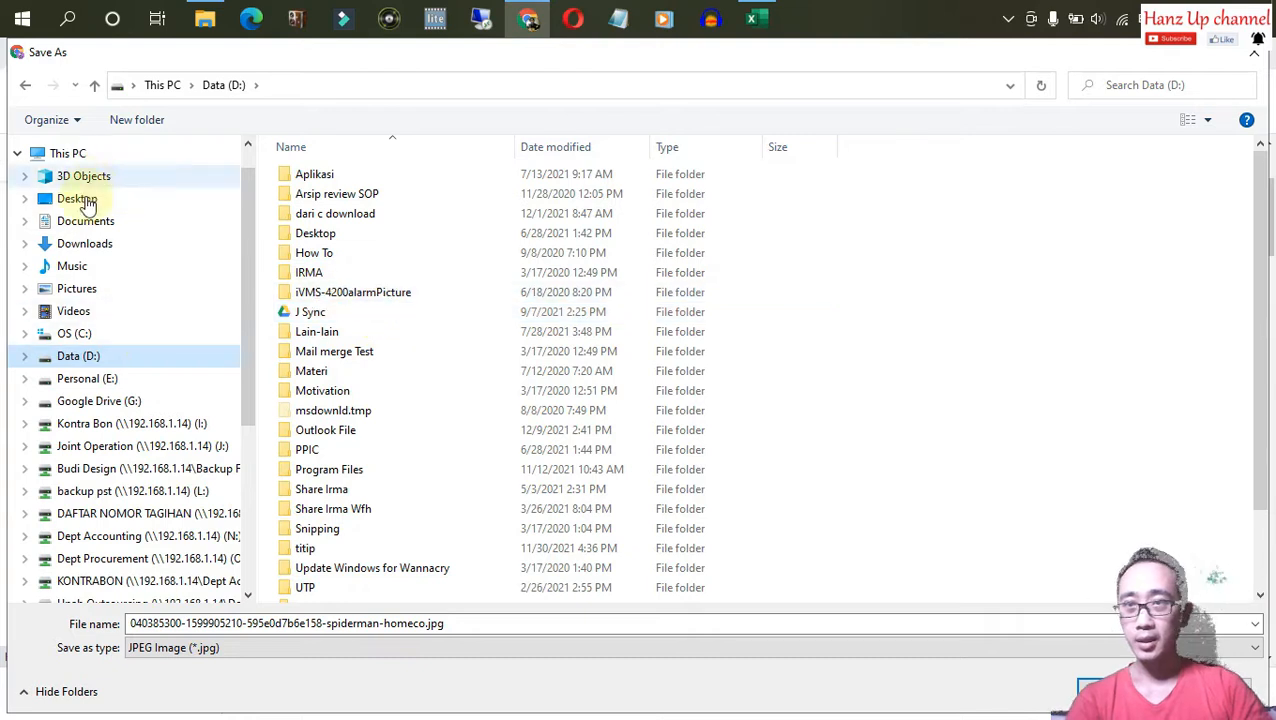
left_click(140, 201)
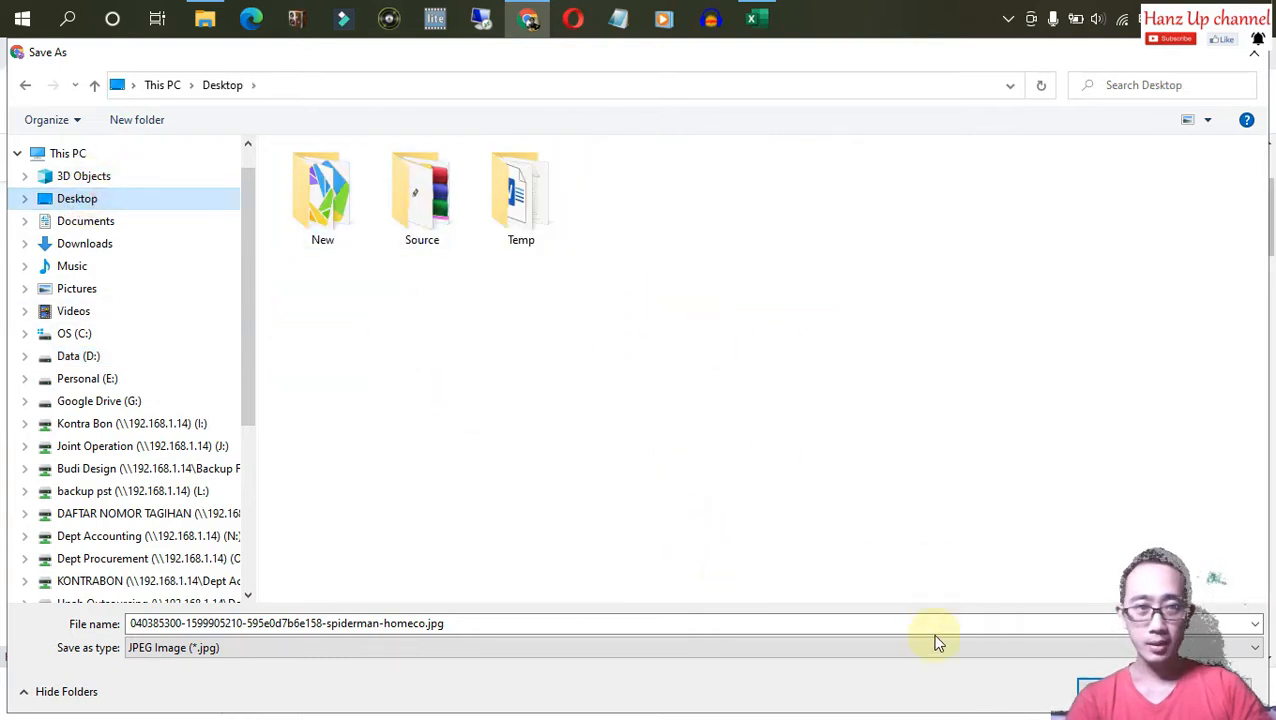
left_click(1090, 688)
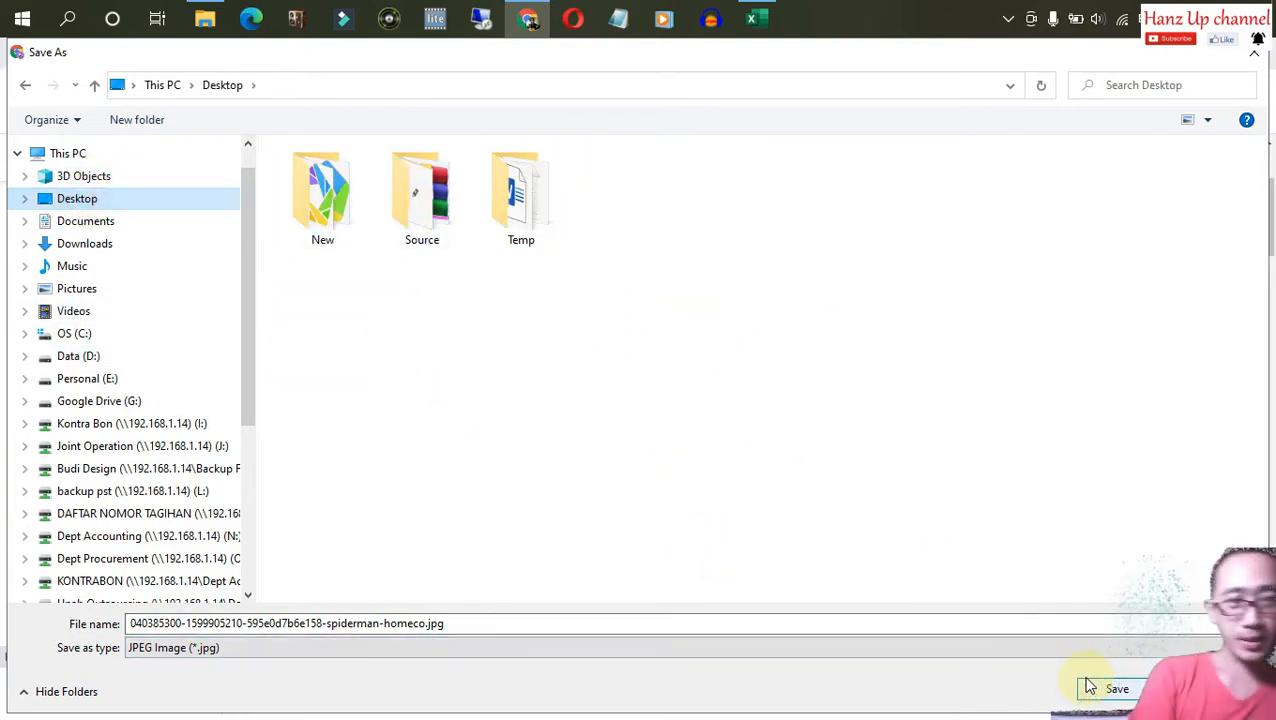
left_click(1117, 689)
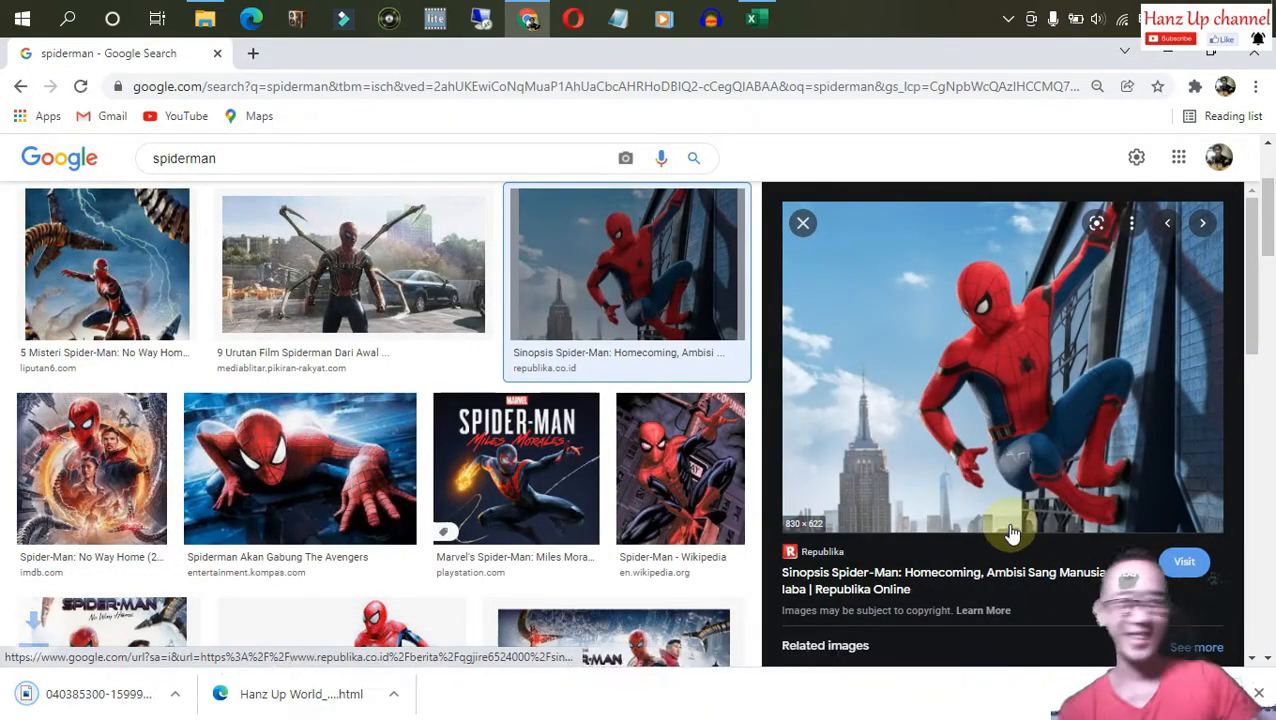
View the saved Spider-Man picture from the desktop in Photos and close it.
left_click(1166, 53)
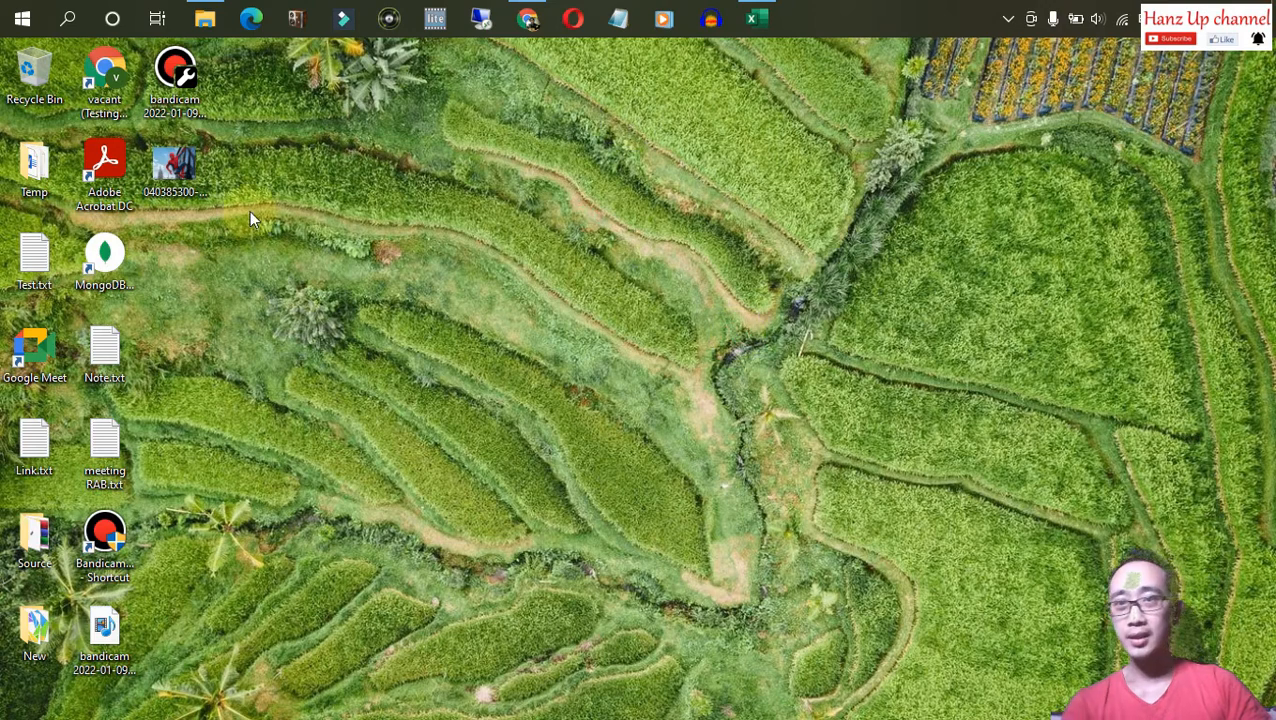
left_click(175, 168)
key("Return")
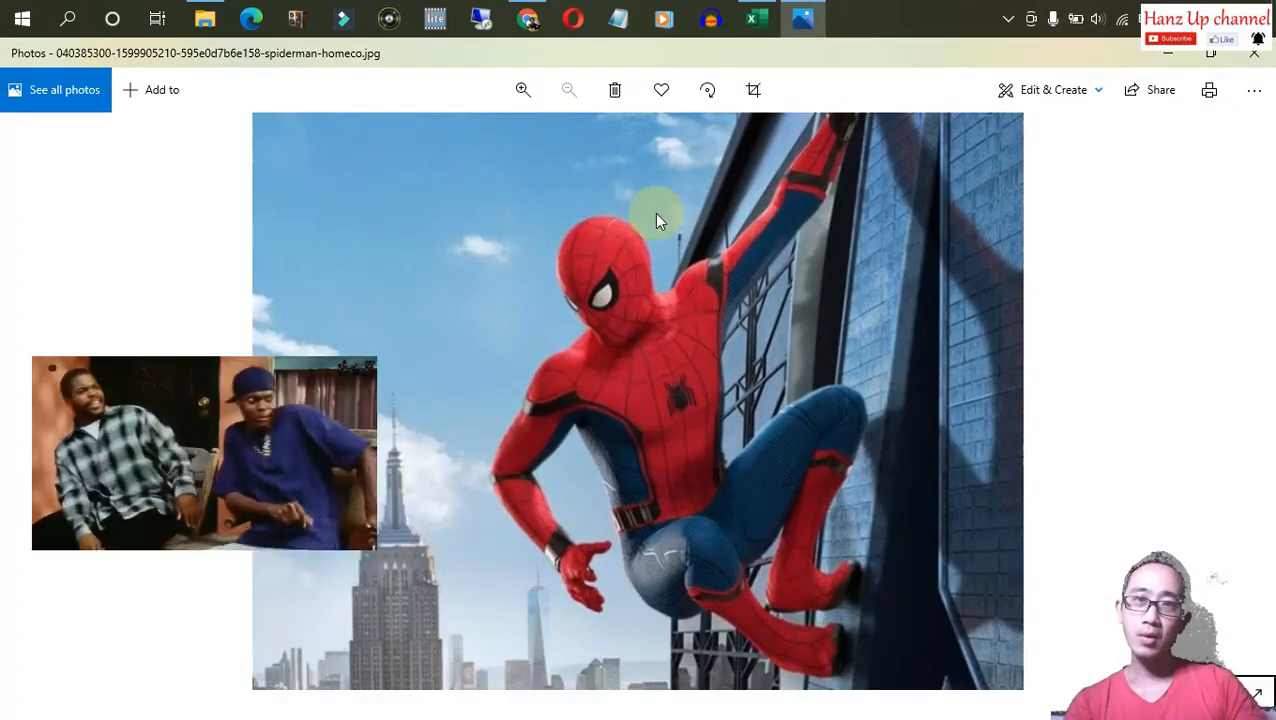
left_click(1247, 60)
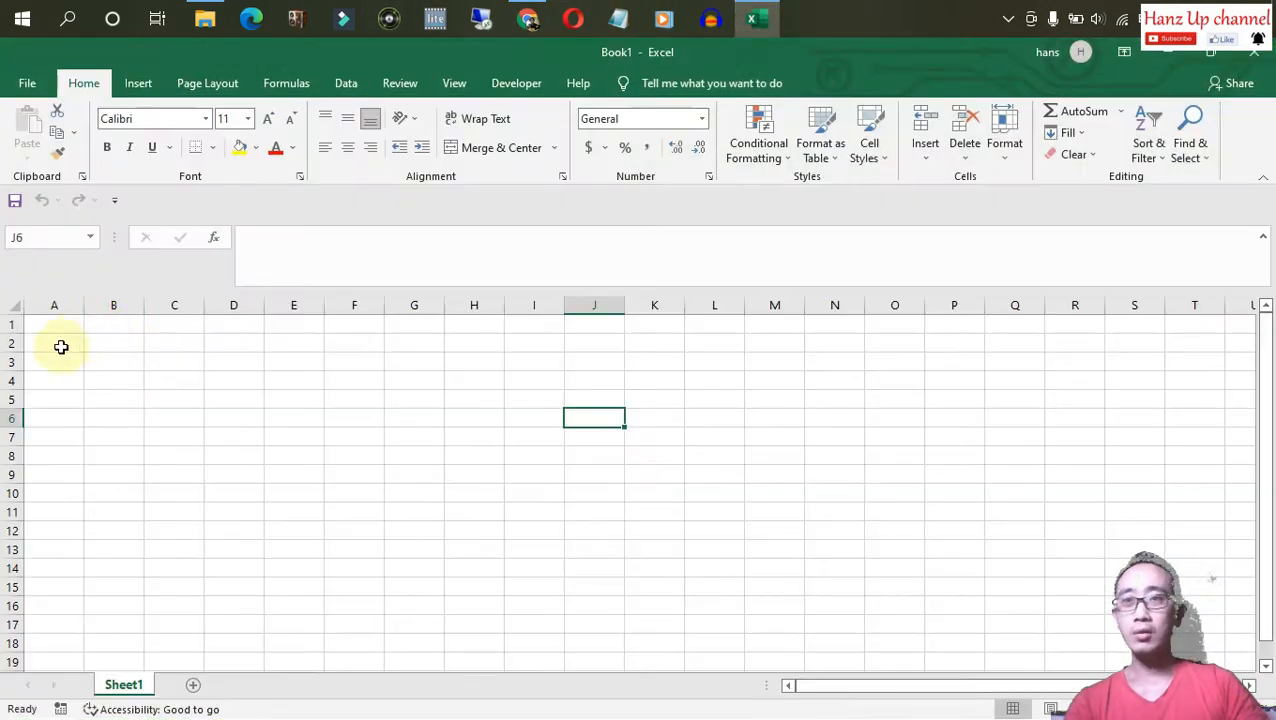
Enter the title "Tokoh-tokoh superhero" in cell B1 of the Excel workbook.
left_click(114, 340)
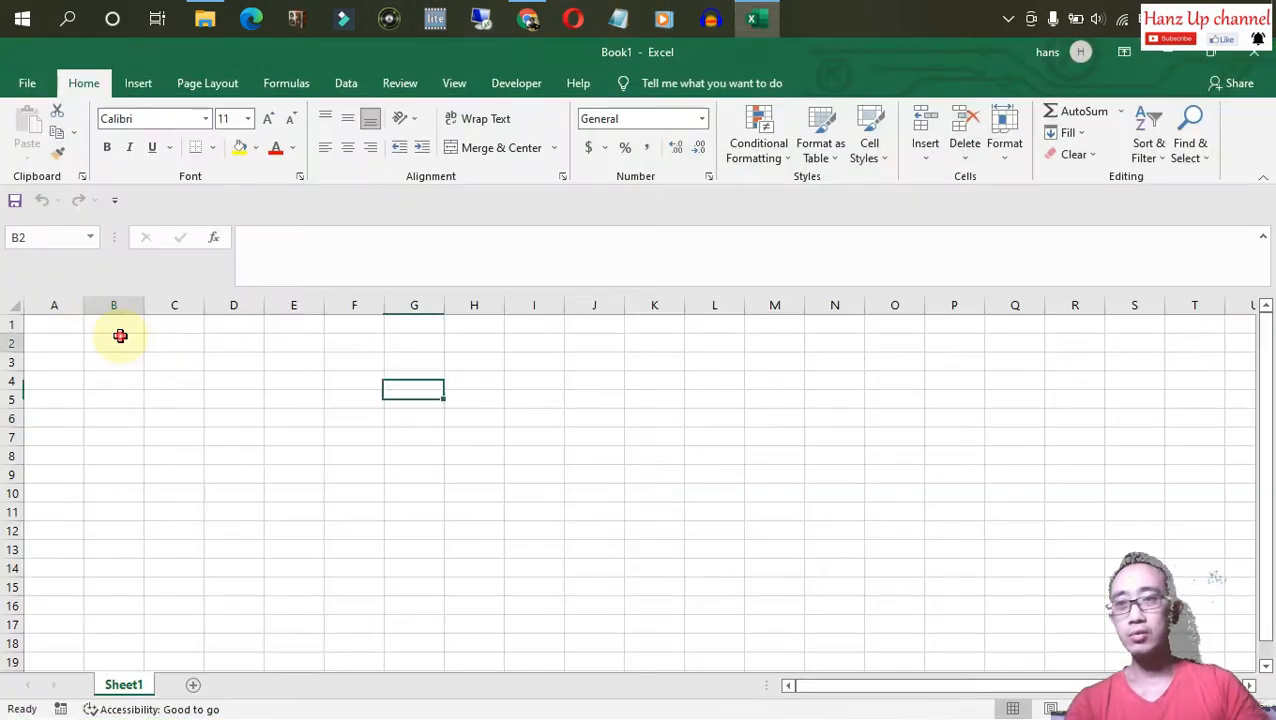
key("Up")
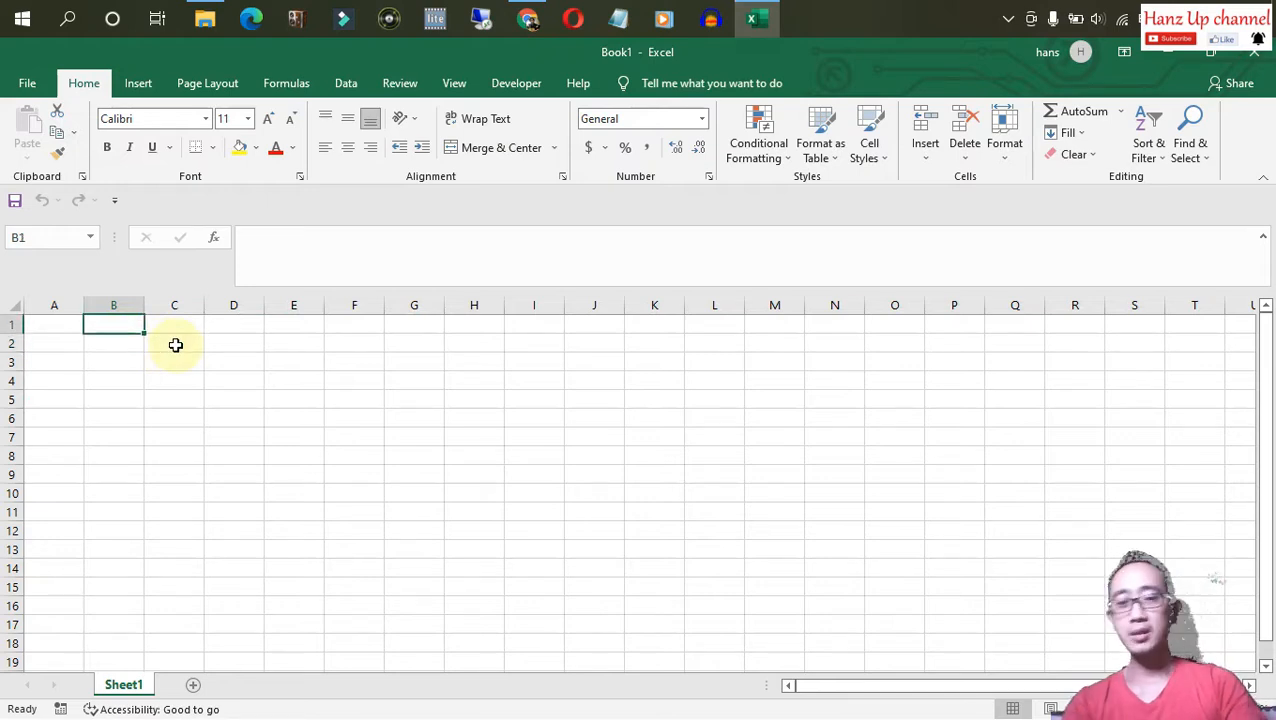
type("Tokoh-tokoh superhero")
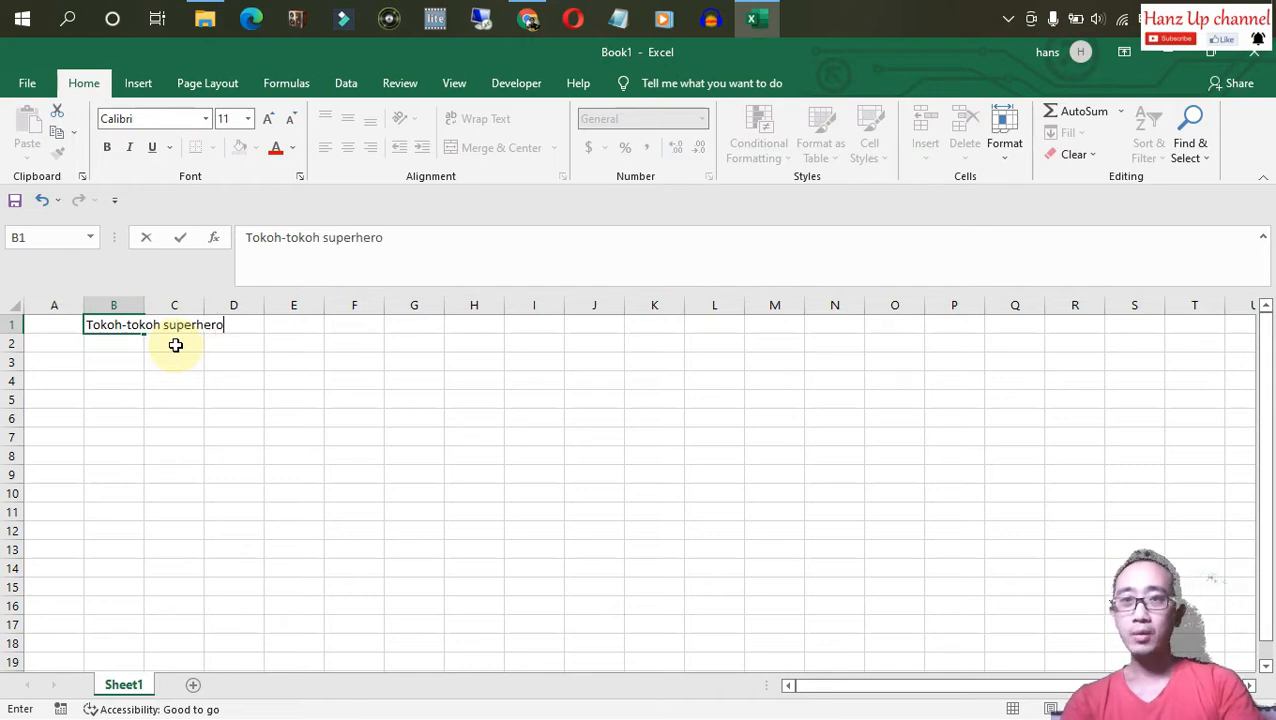
key("Return")
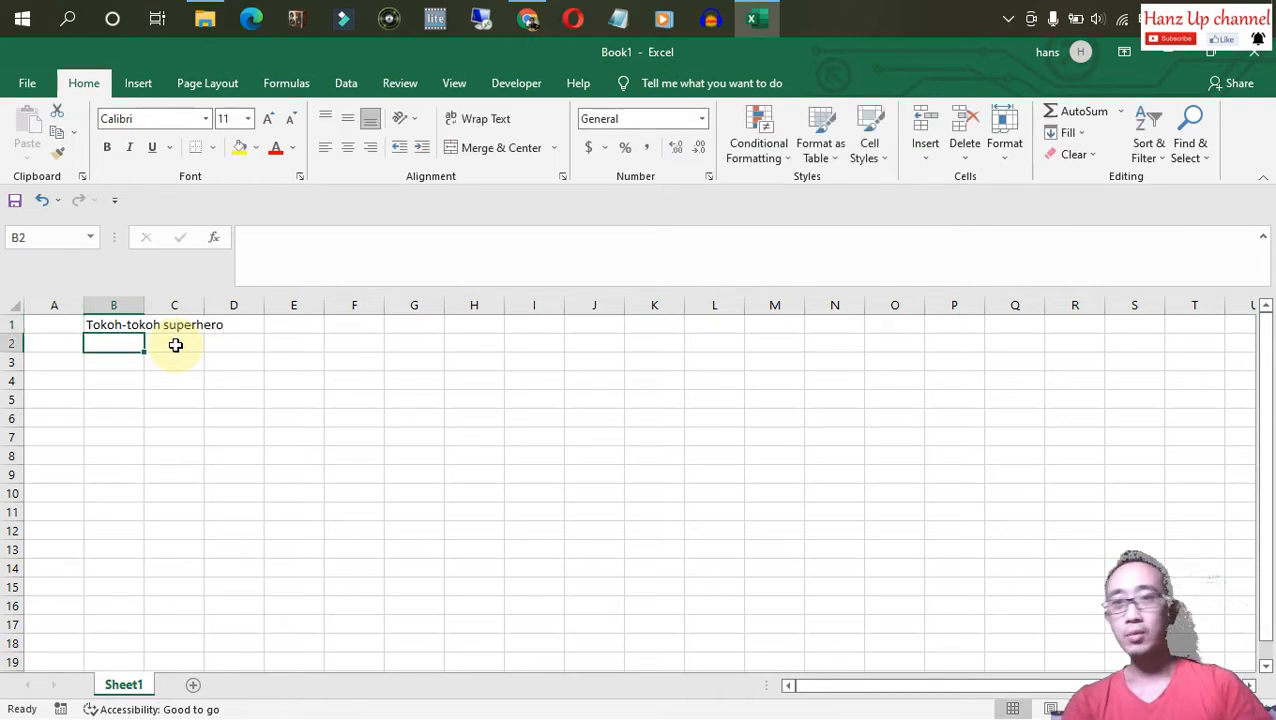
Enter the column heading "Hyperlink" in cell C2.
left_click(162, 379)
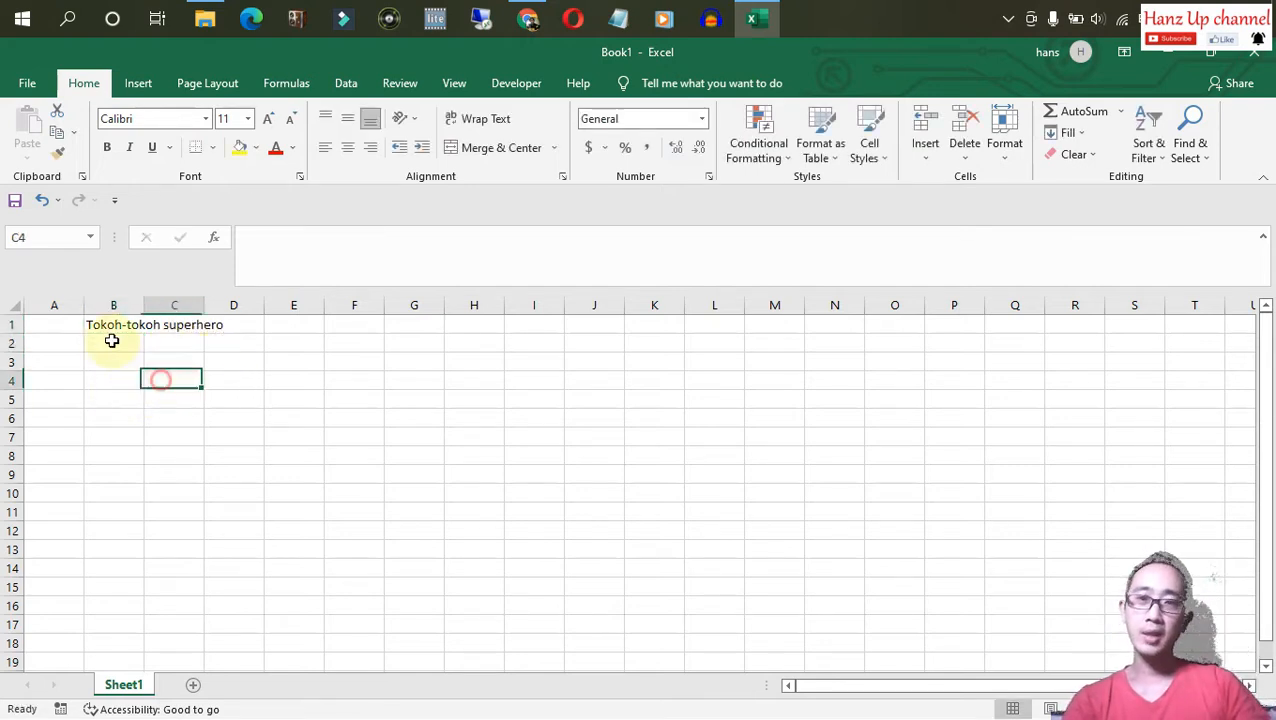
left_click(113, 343)
left_click(179, 350)
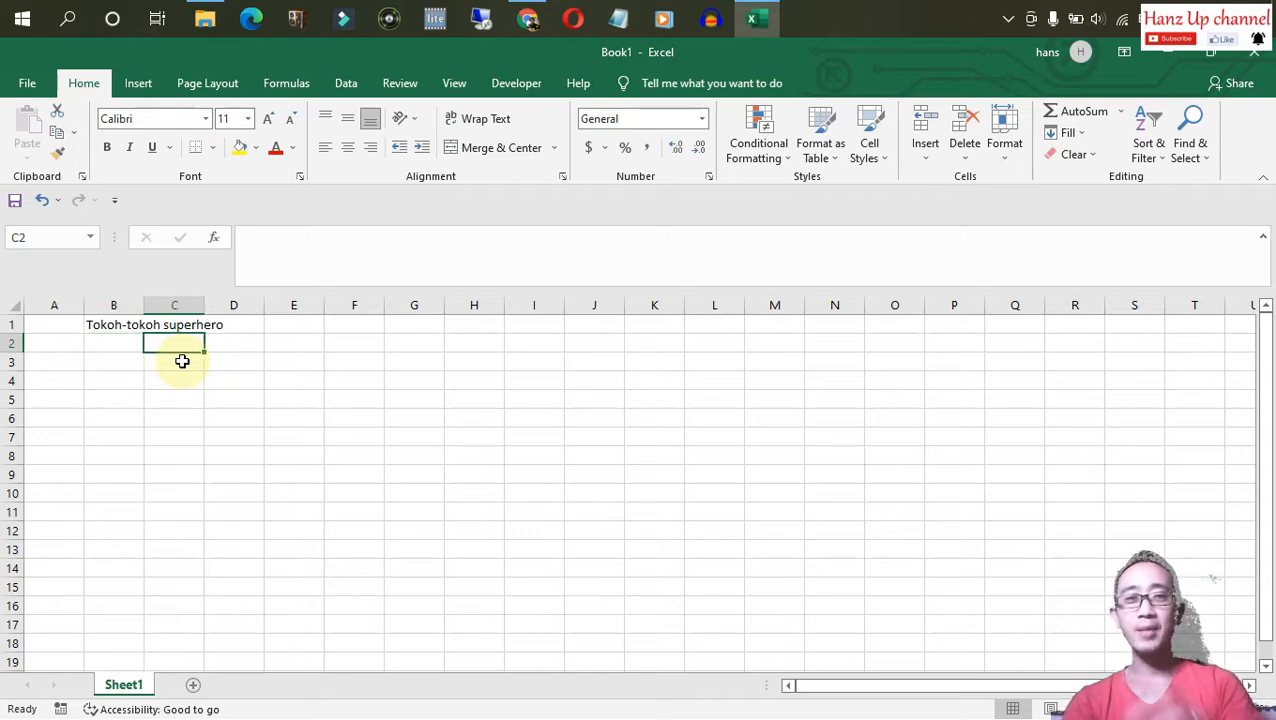
key("Left")
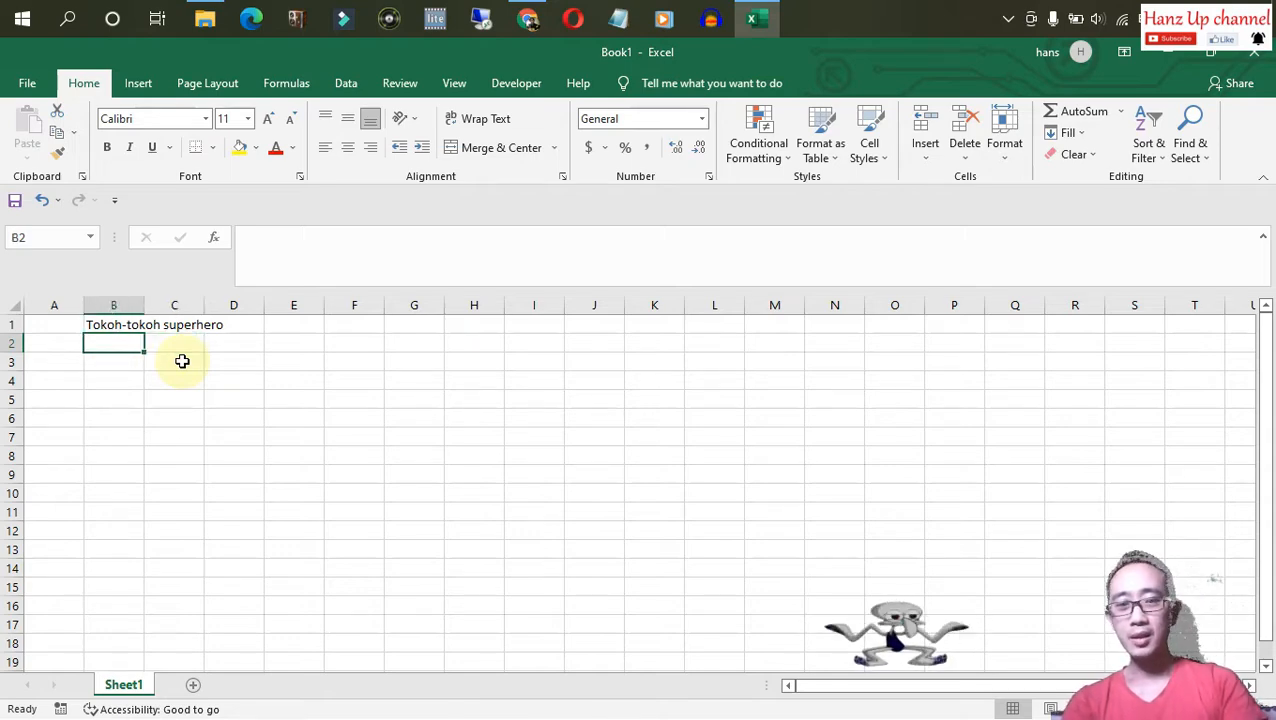
key("Right")
type("Hy")
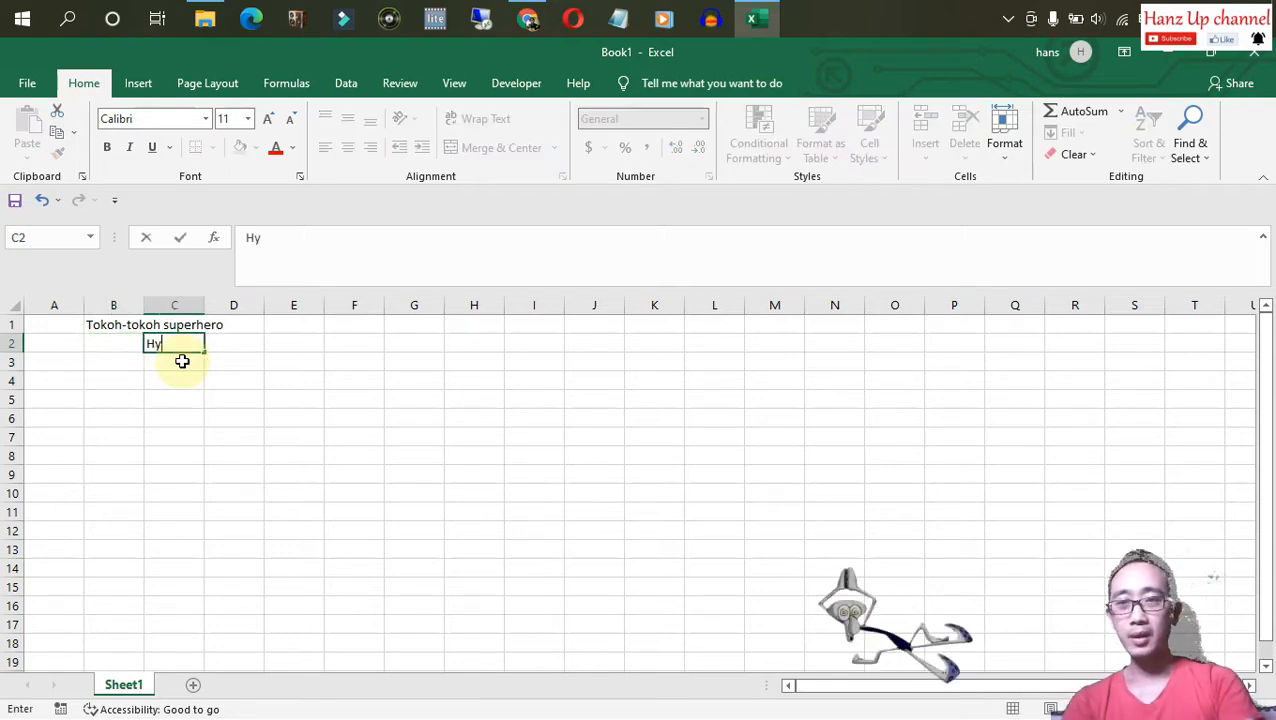
type("perlink")
key("Return")
Enter the heading "Nama Superhero" in cell B2 and autofit column B to its contents.
key("Left")
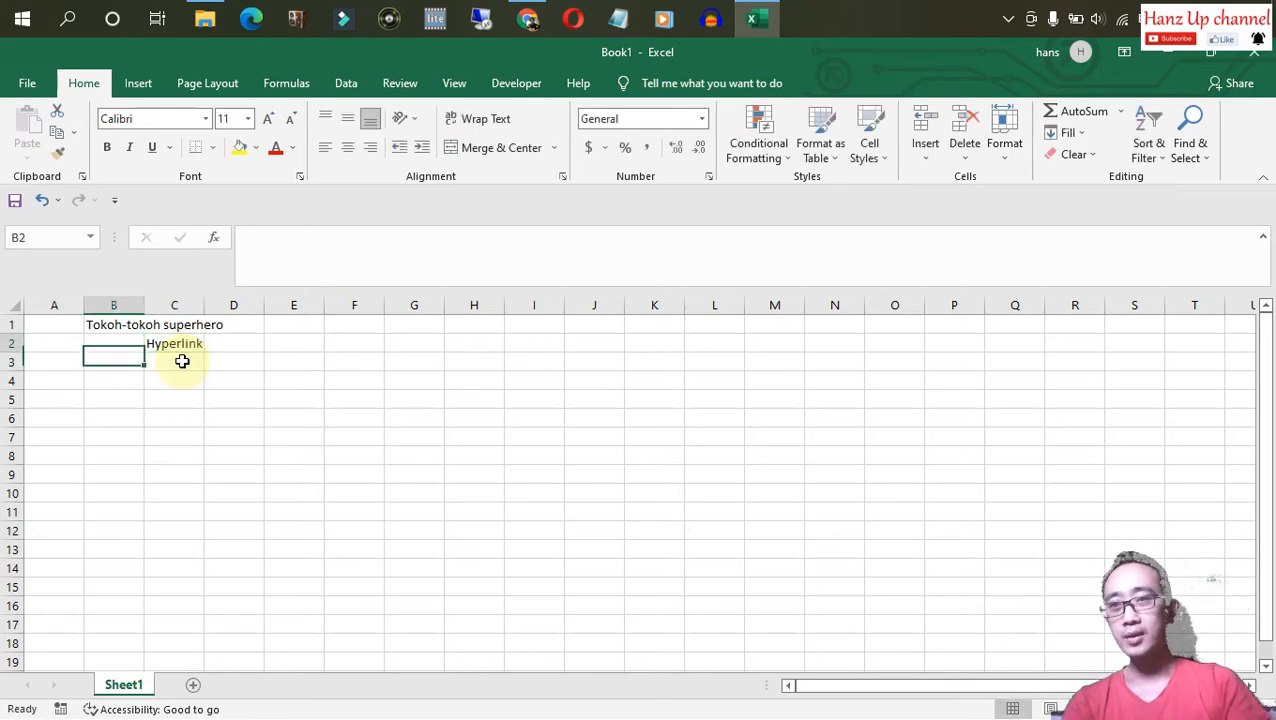
key("Up")
type("Nama ")
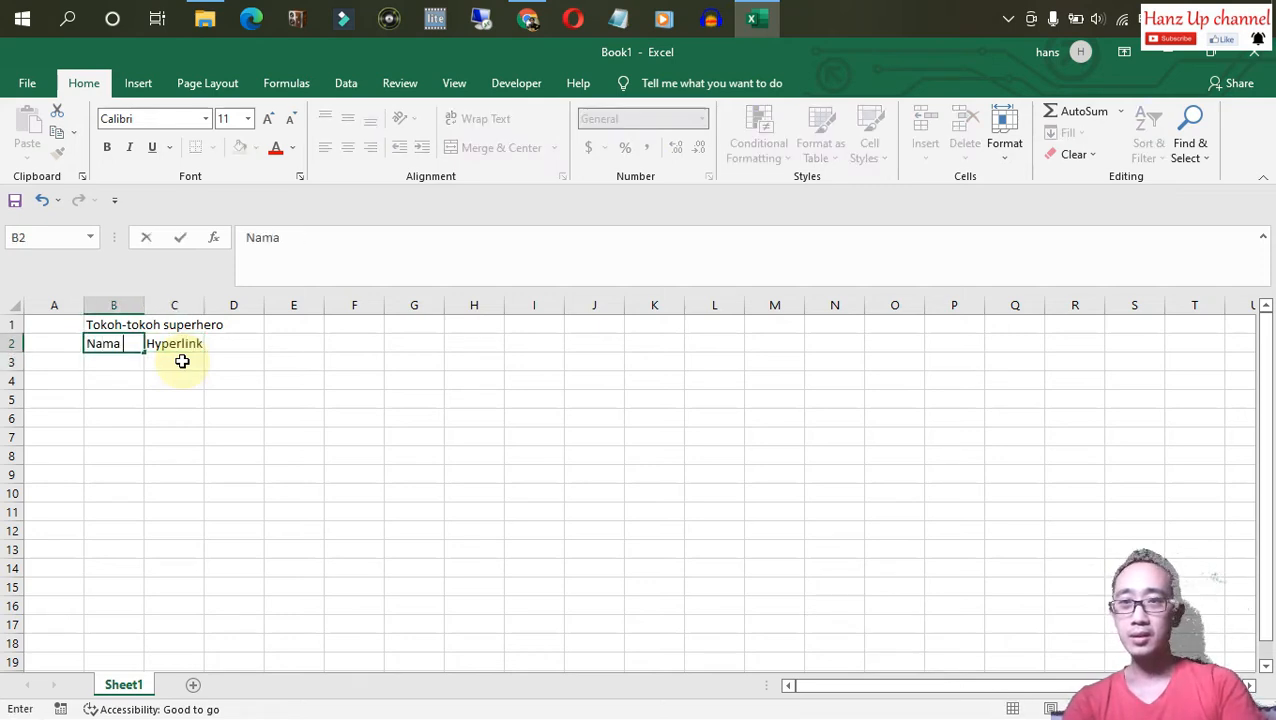
type("Superhero")
key("Return")
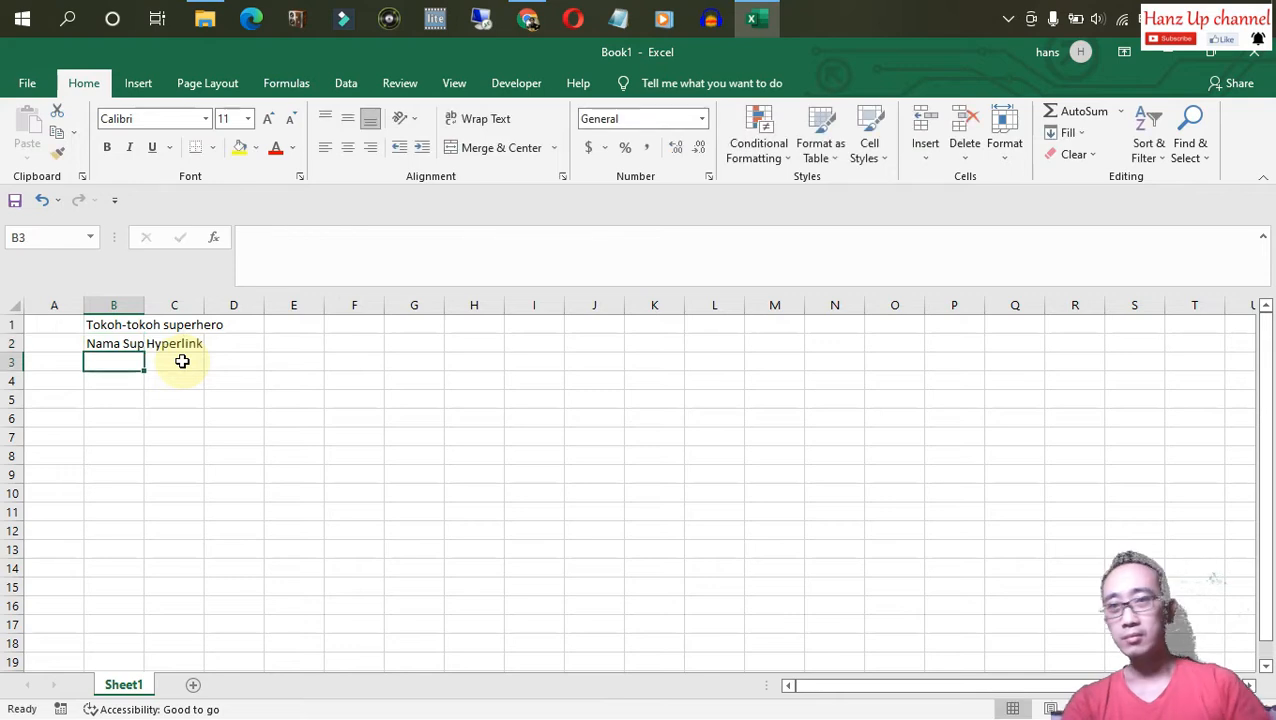
double_click(143, 304)
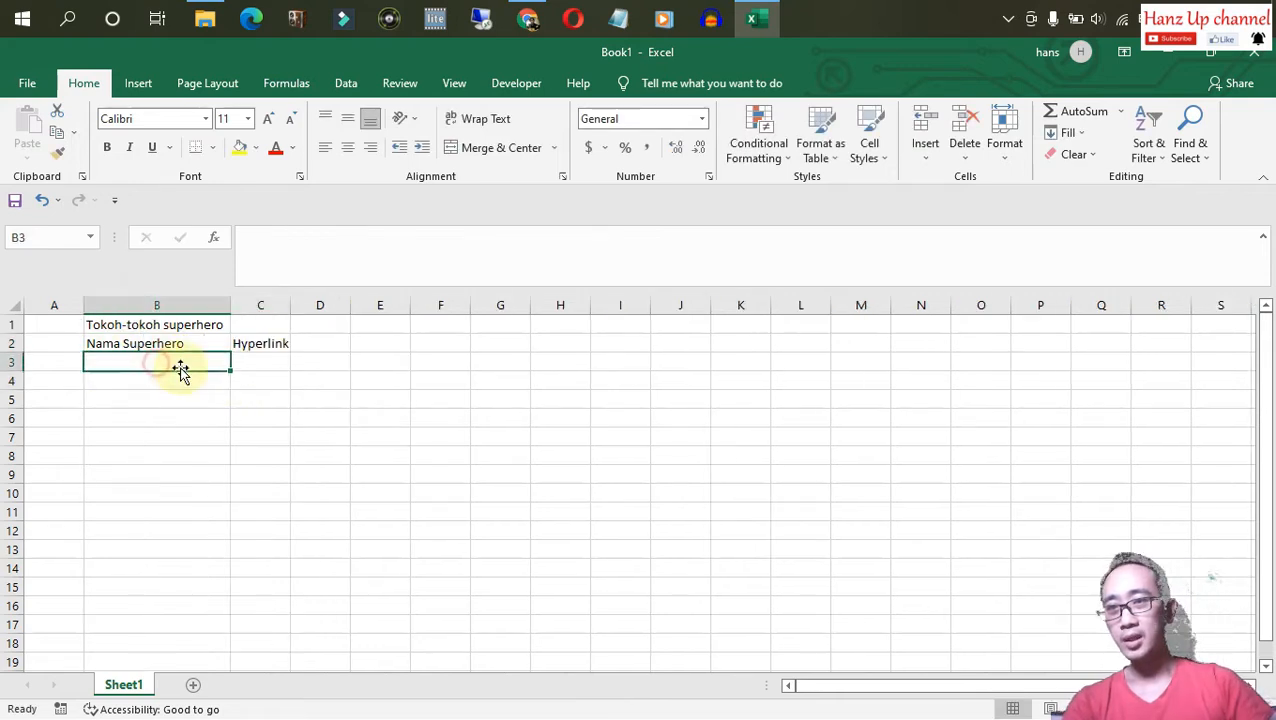
Enter "Spiderman" in cell B3 and widen column C.
type("Spiderman")
key("Return")
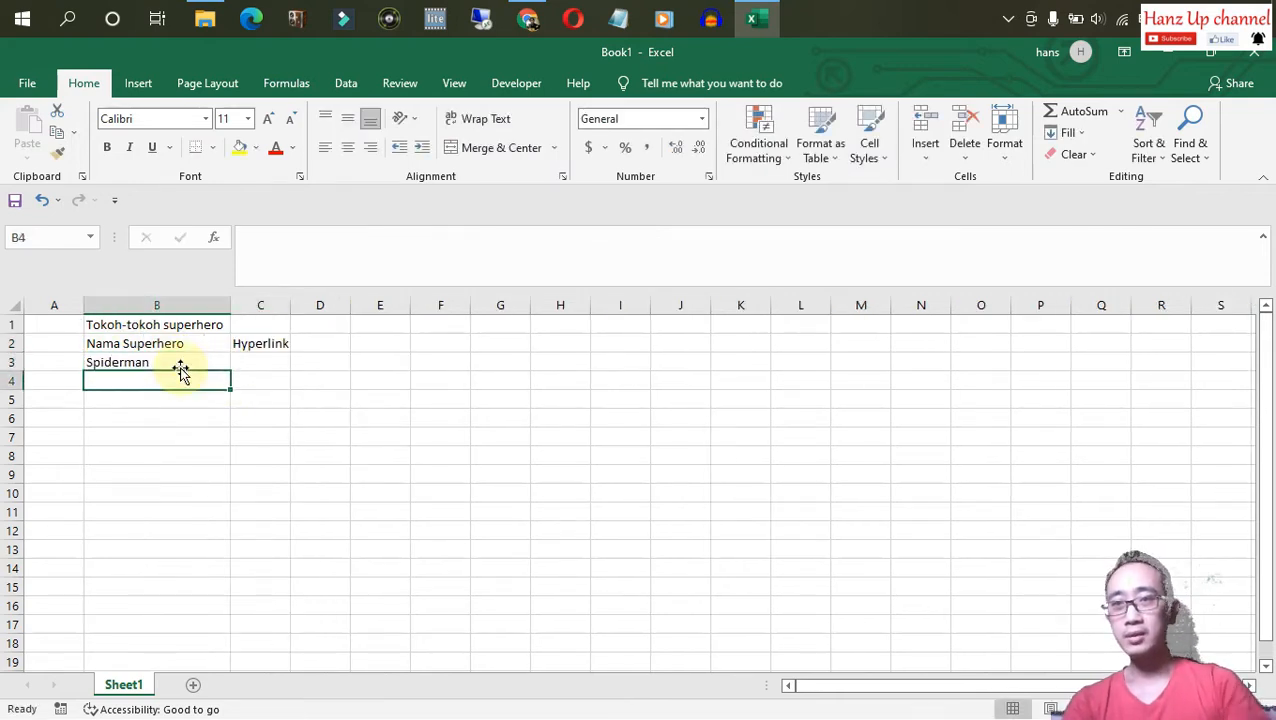
key("Up")
key("Right")
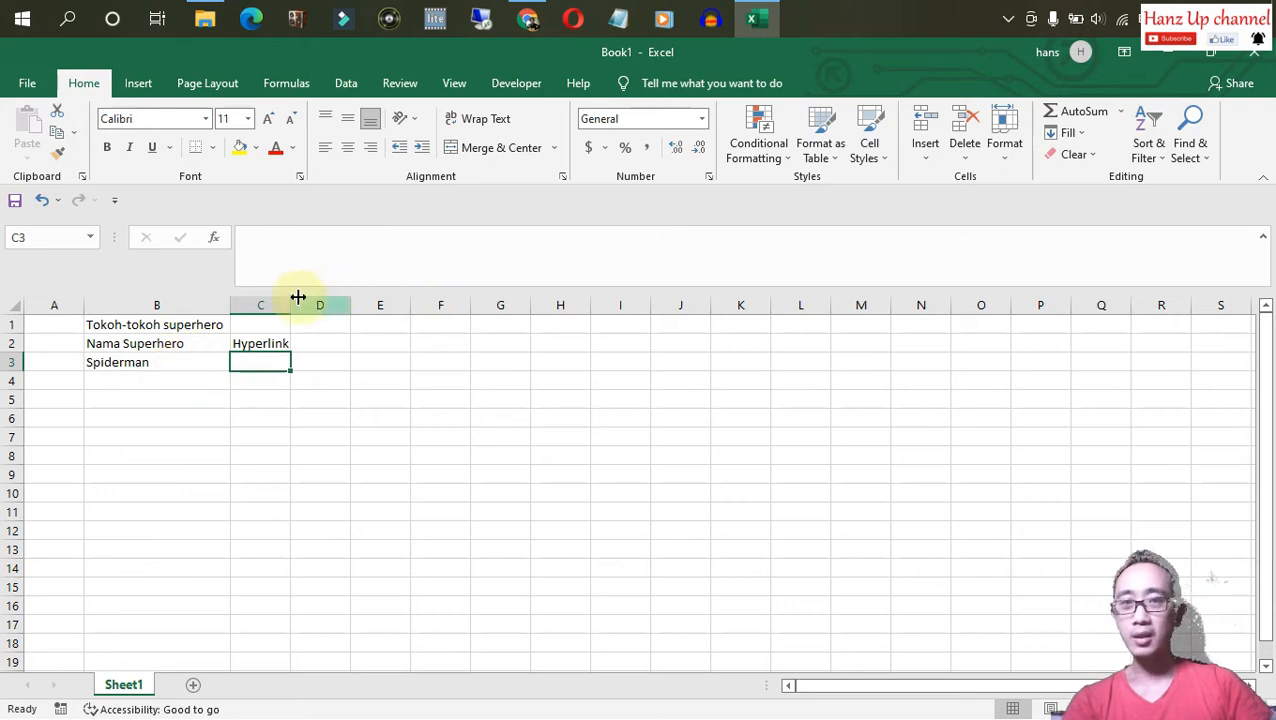
left_click_drag(293, 304, 336, 306)
left_click_drag(410, 362, 370, 362)
Center the headings in B2:C2 and make them bold.
left_click_drag(210, 344, 266, 344)
left_click(348, 148)
left_click(484, 418)
key("ctrl+b")
Make the title in B1 bold and select the empty cell C3 beside Spiderman.
left_click(240, 381)
left_click(222, 325)
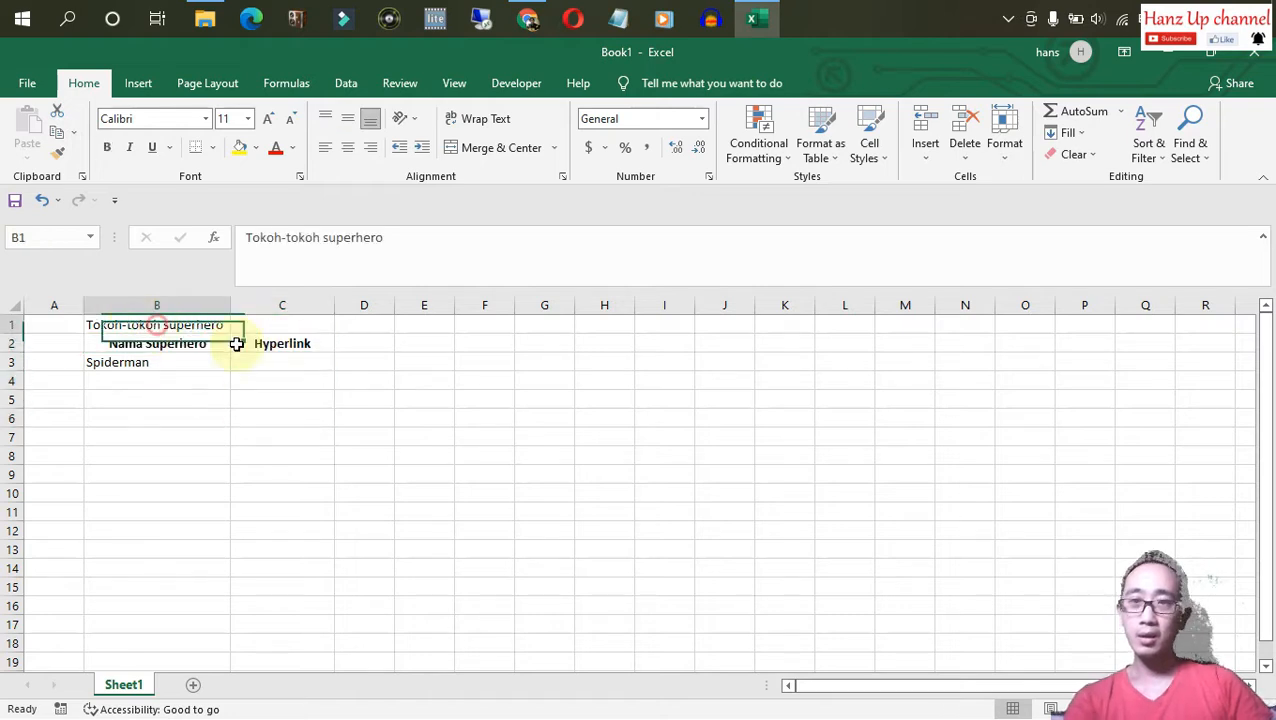
key("ctrl+b")
left_click(287, 416)
left_click(284, 364)
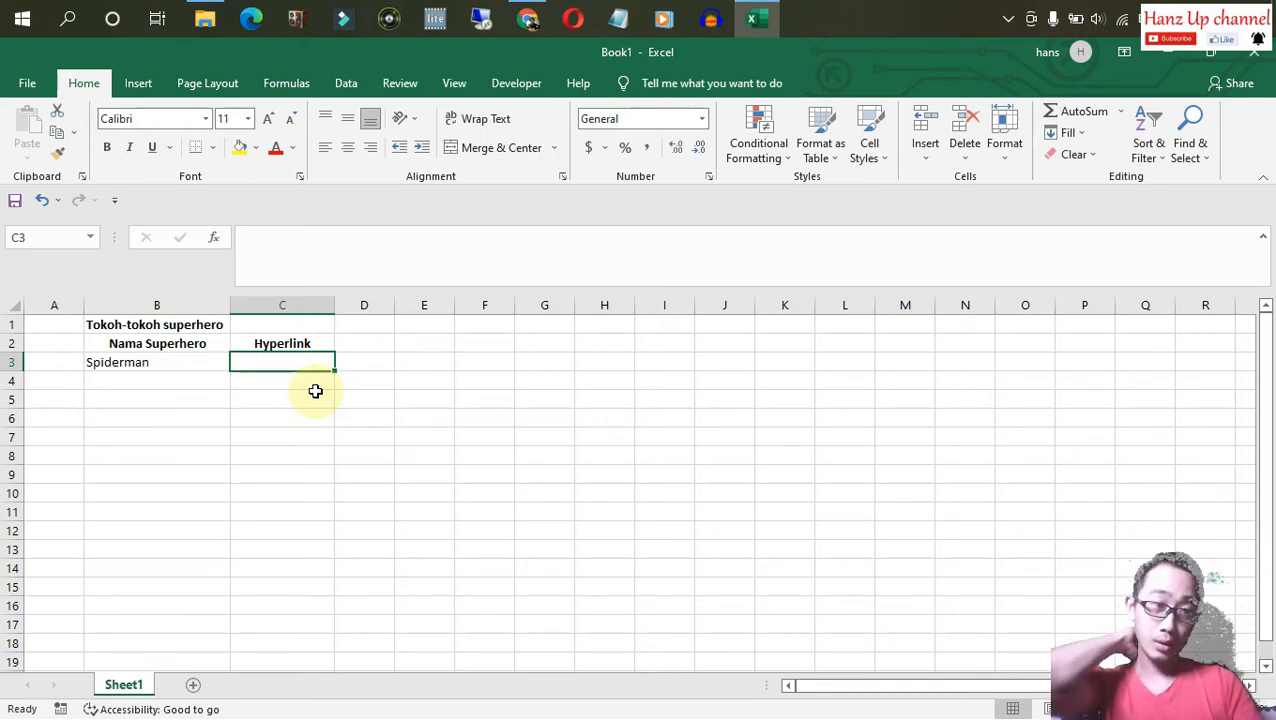
Start inserting a hyperlink to an existing file in cell C3 and look through the Documents folder for the picture.
left_click(279, 379)
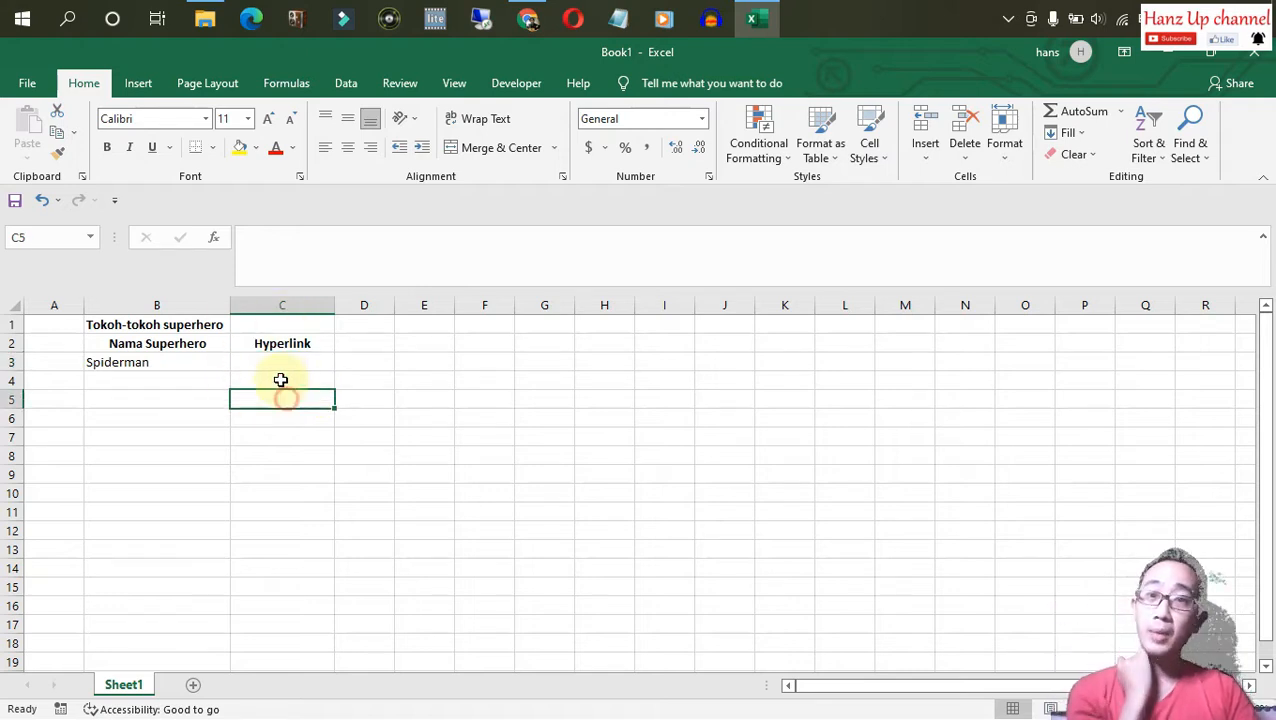
left_click(279, 366)
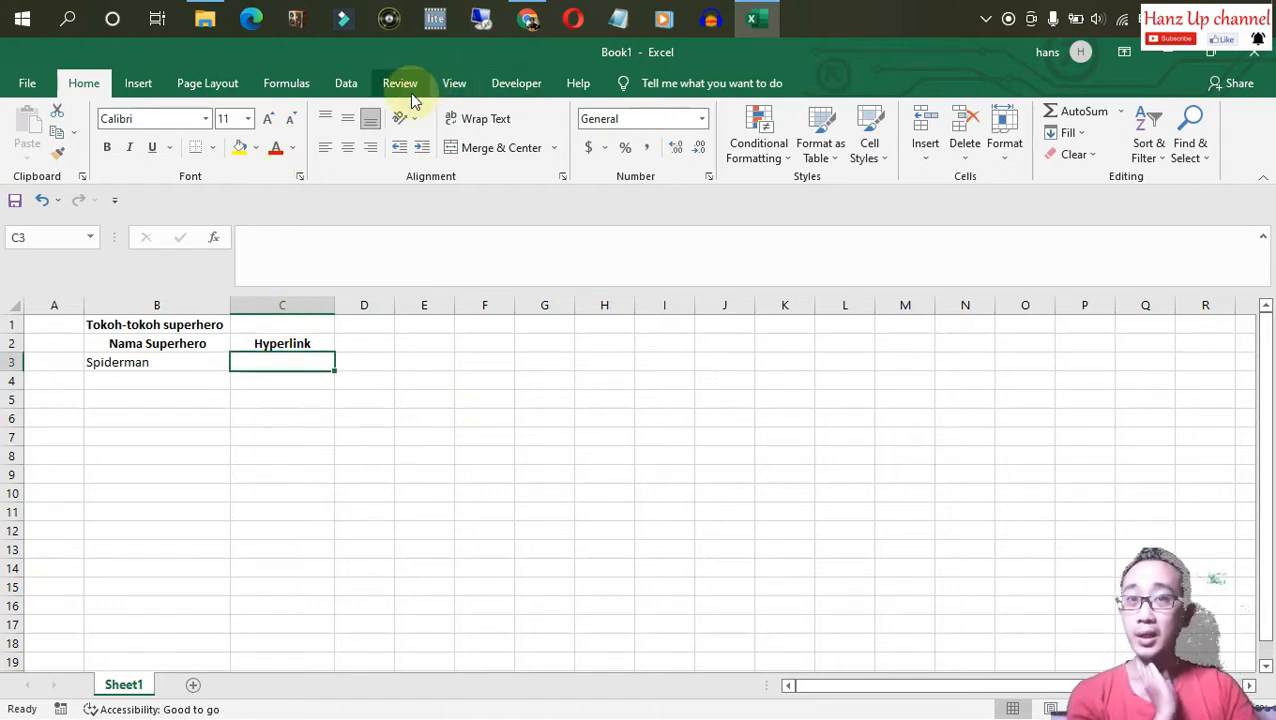
left_click(139, 84)
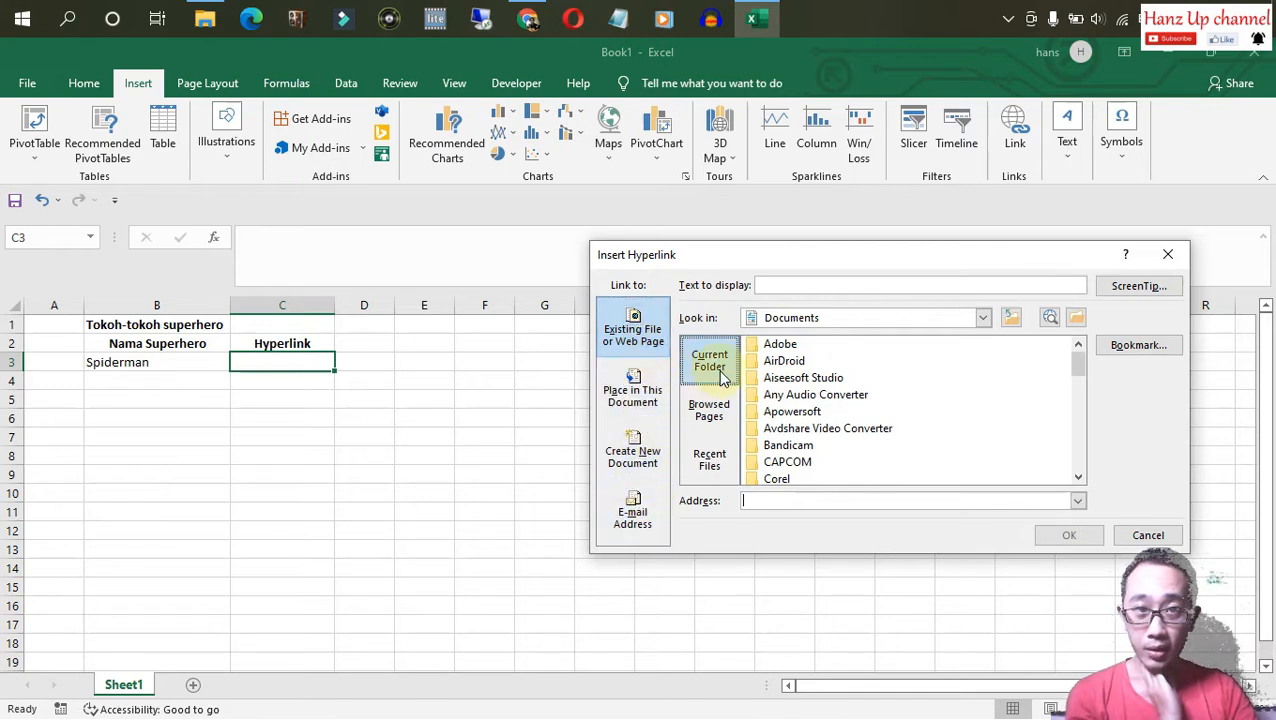
scroll(1066, 396, "down", 10)
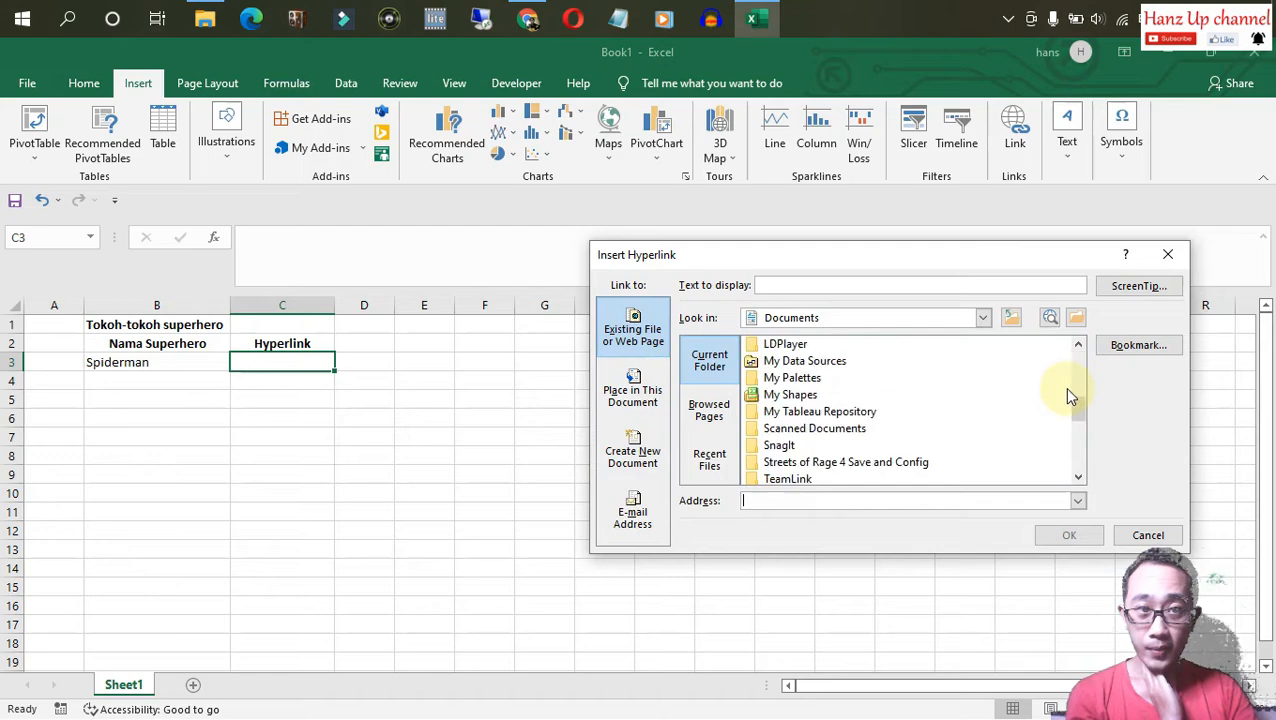
scroll(1058, 398, "up", 3)
scroll(1058, 400, "down", 3)
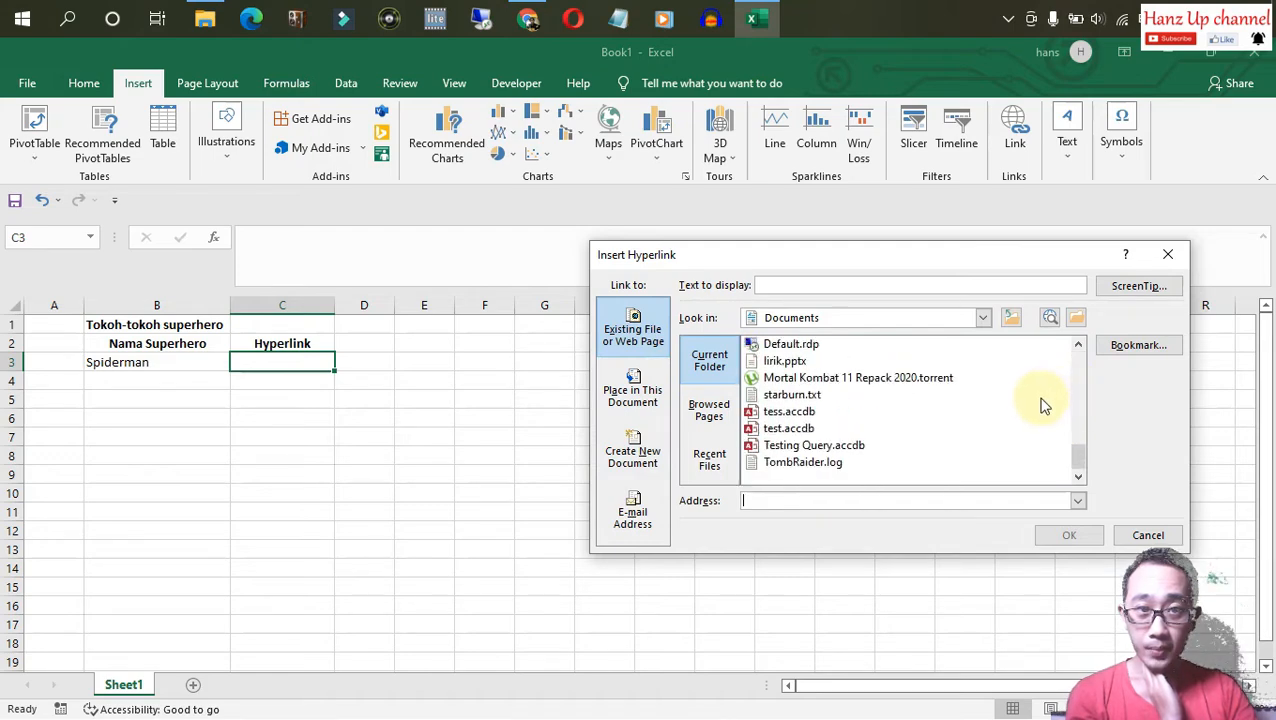
scroll(1040, 405, "up", 9)
left_click(985, 318)
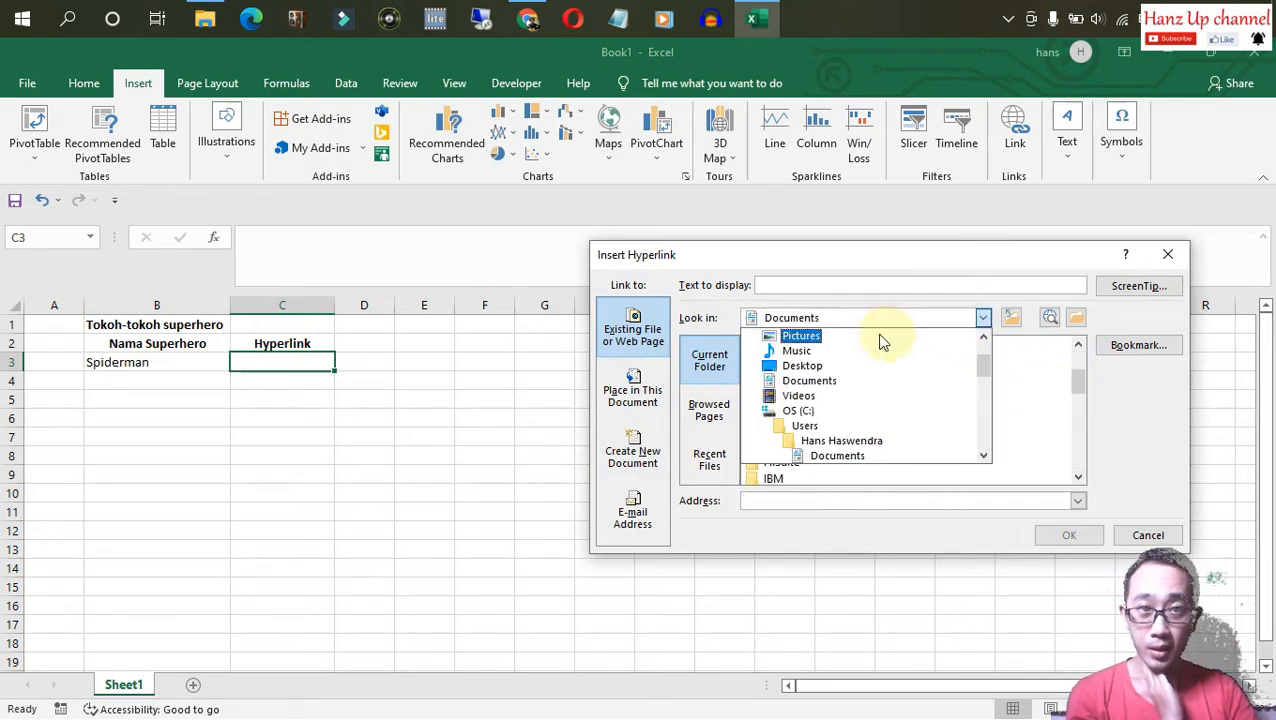
left_click(799, 376)
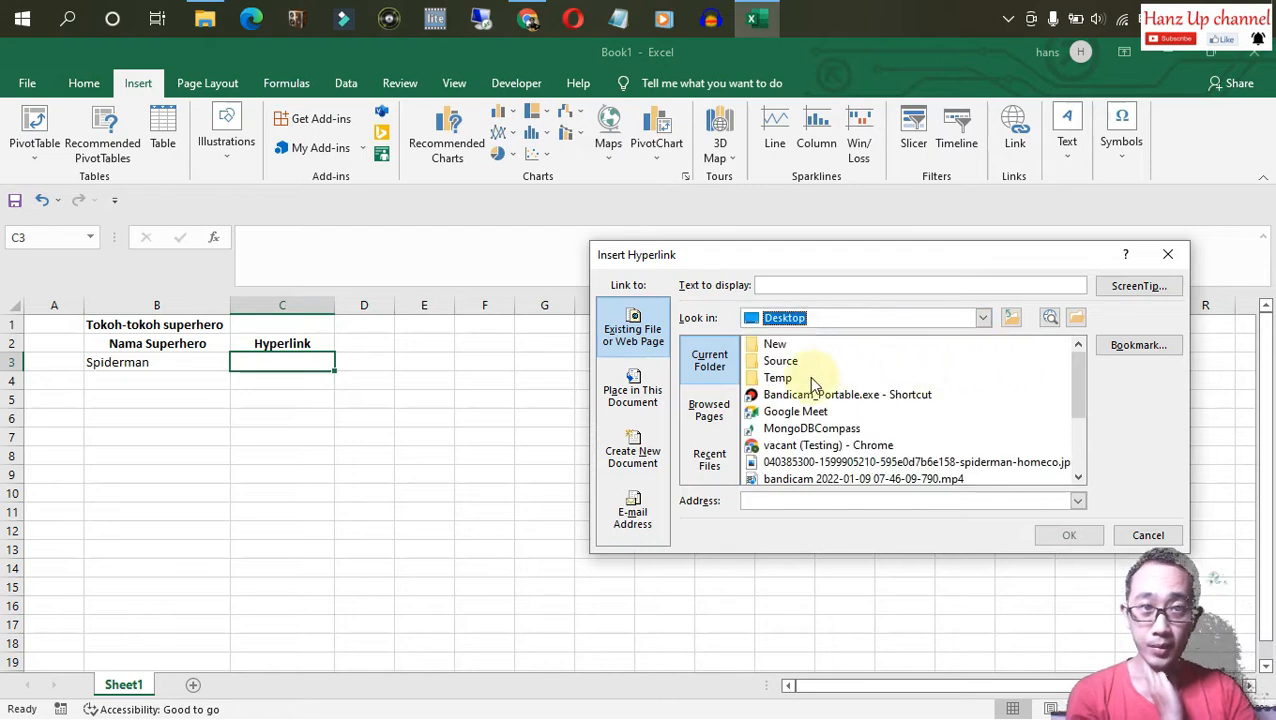
scroll(868, 415, "down", 4)
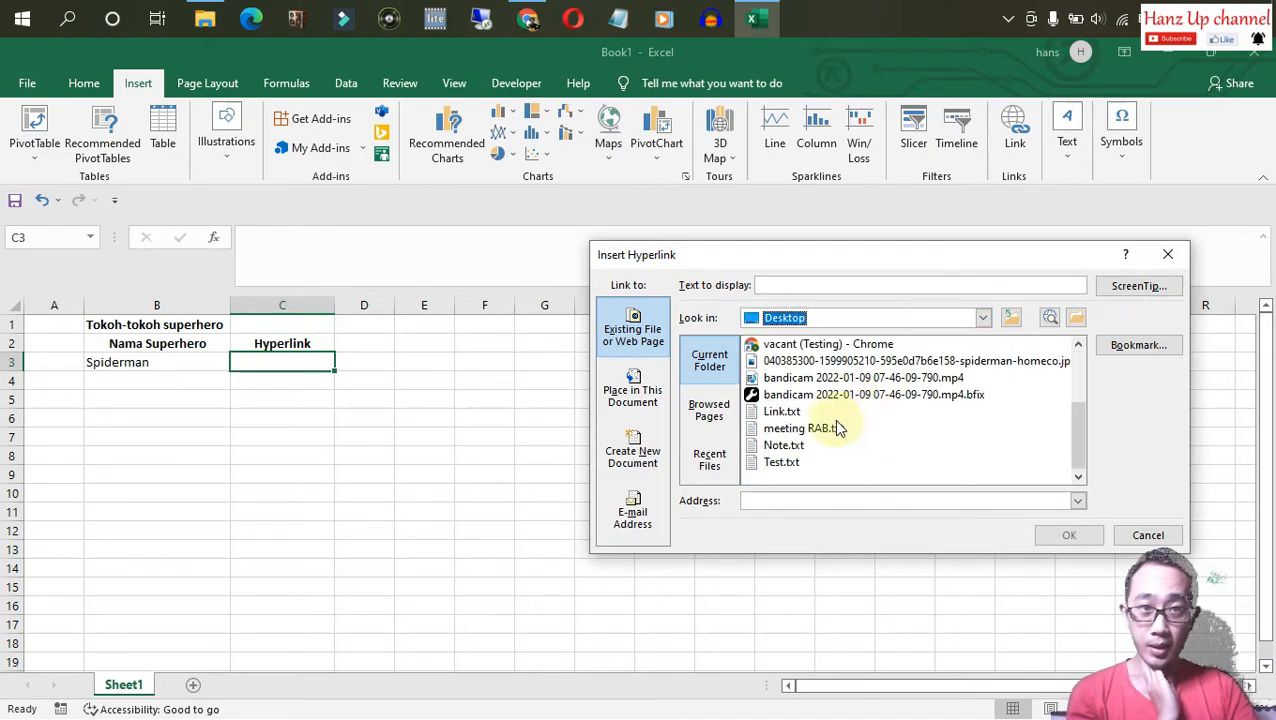
left_click(1030, 362)
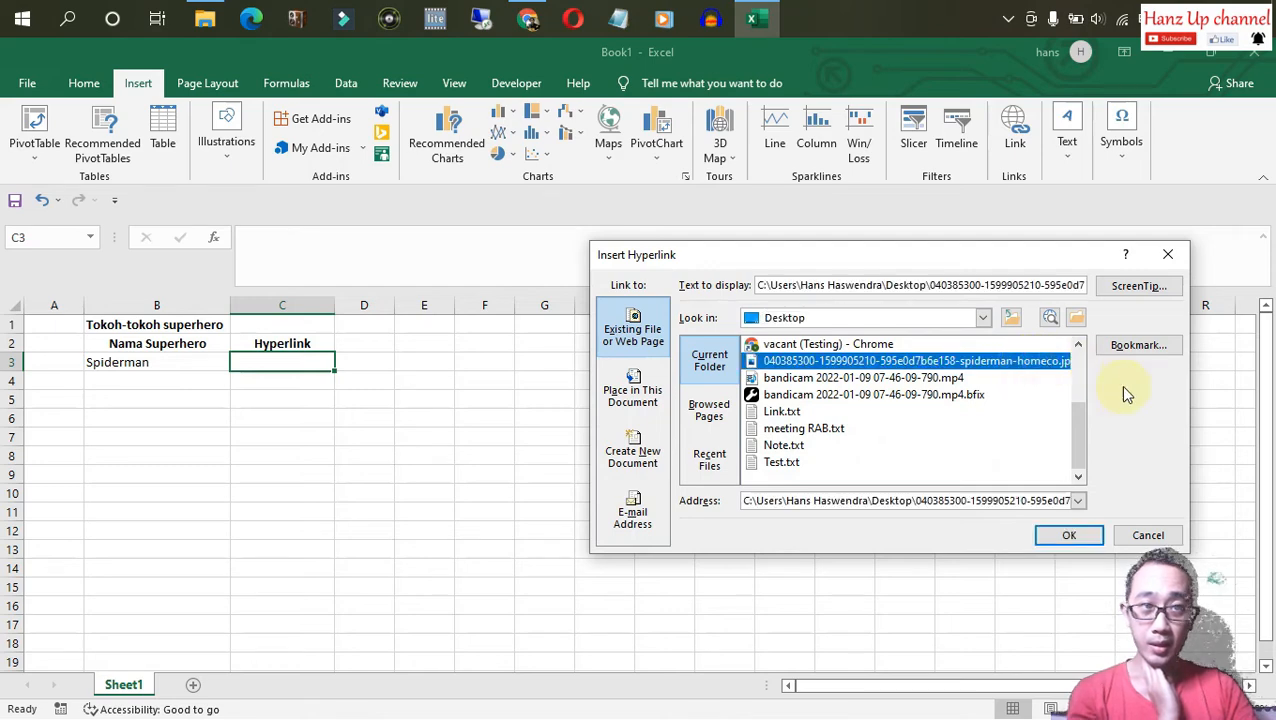
left_click(1066, 534)
left_click(509, 468)
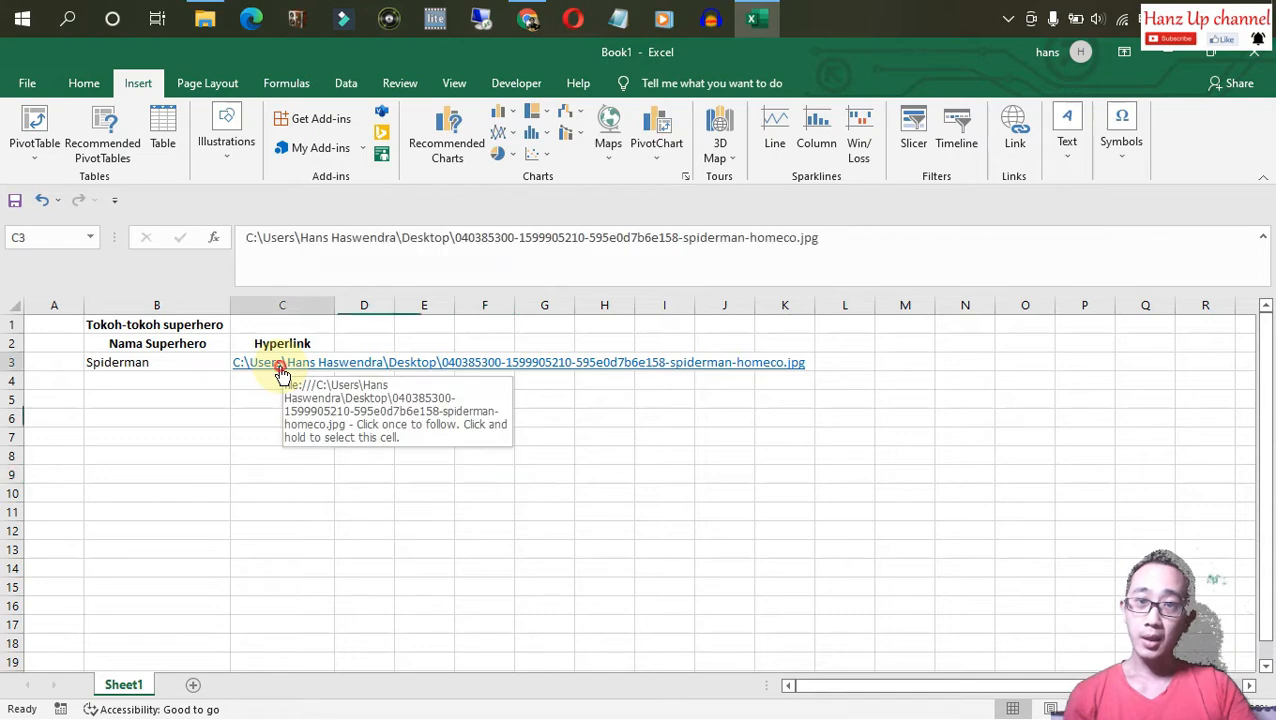
Follow the hyperlink in C3 to view the linked picture, and close the picture viewer.
left_click(283, 374)
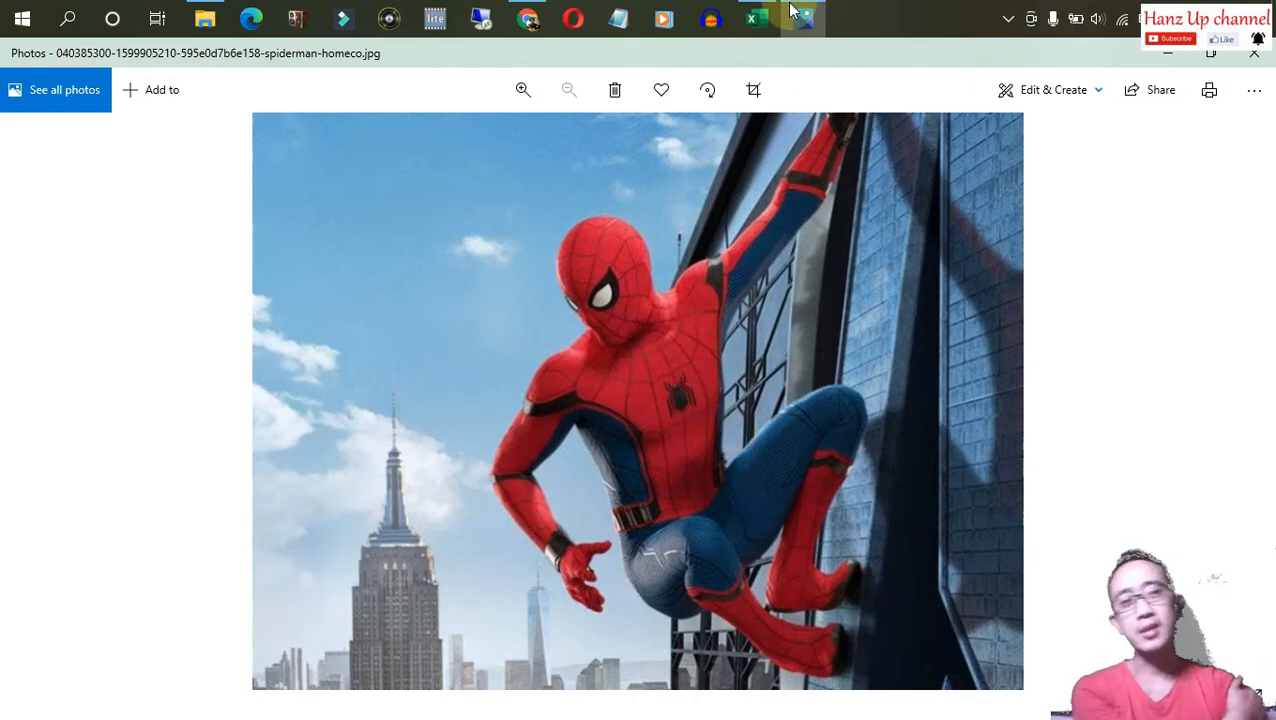
left_click(1245, 58)
left_click(262, 441)
left_click(271, 380)
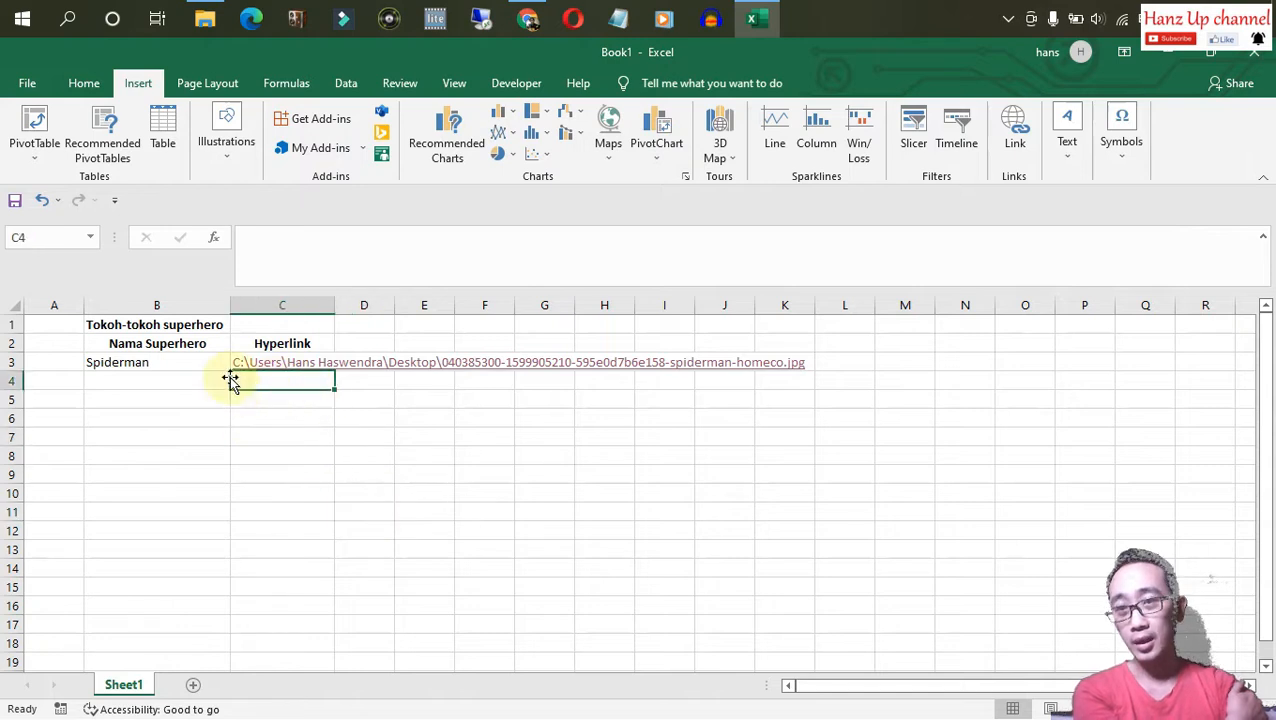
Replace the file path shown in hyperlink cell C3 with the text "Spiderman Tom Holland.jpg".
left_click(205, 362)
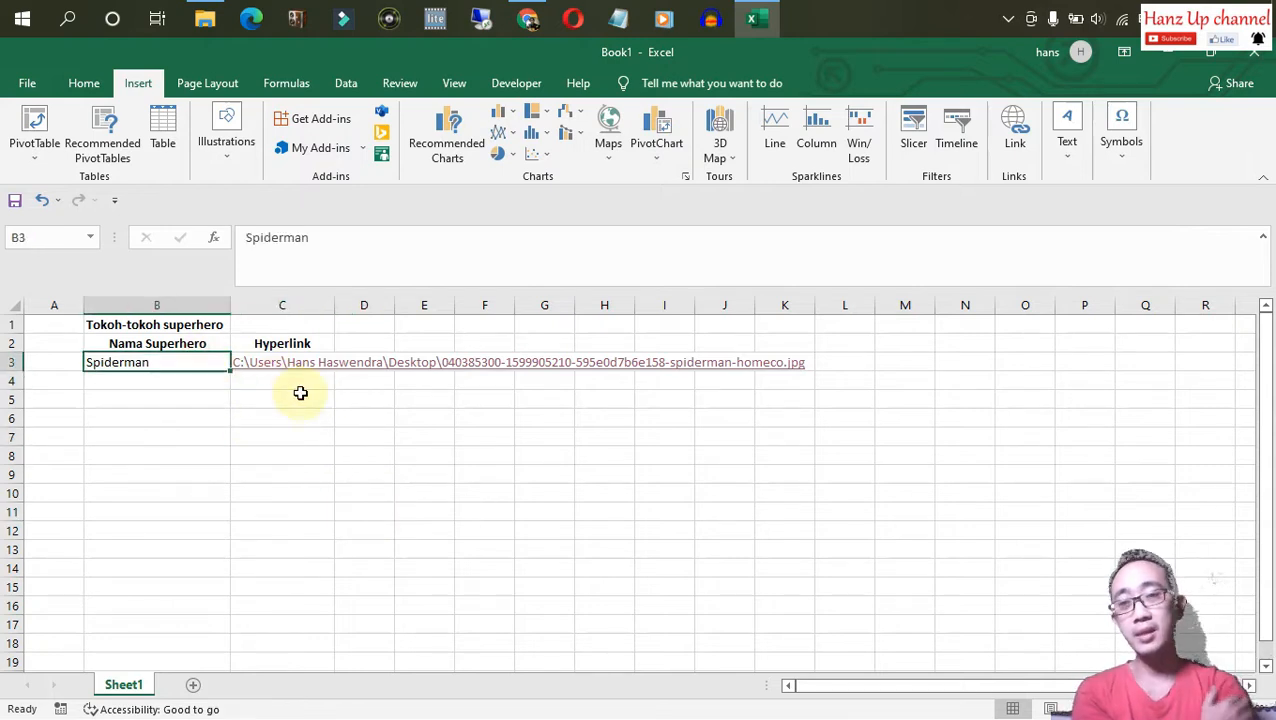
key("Right")
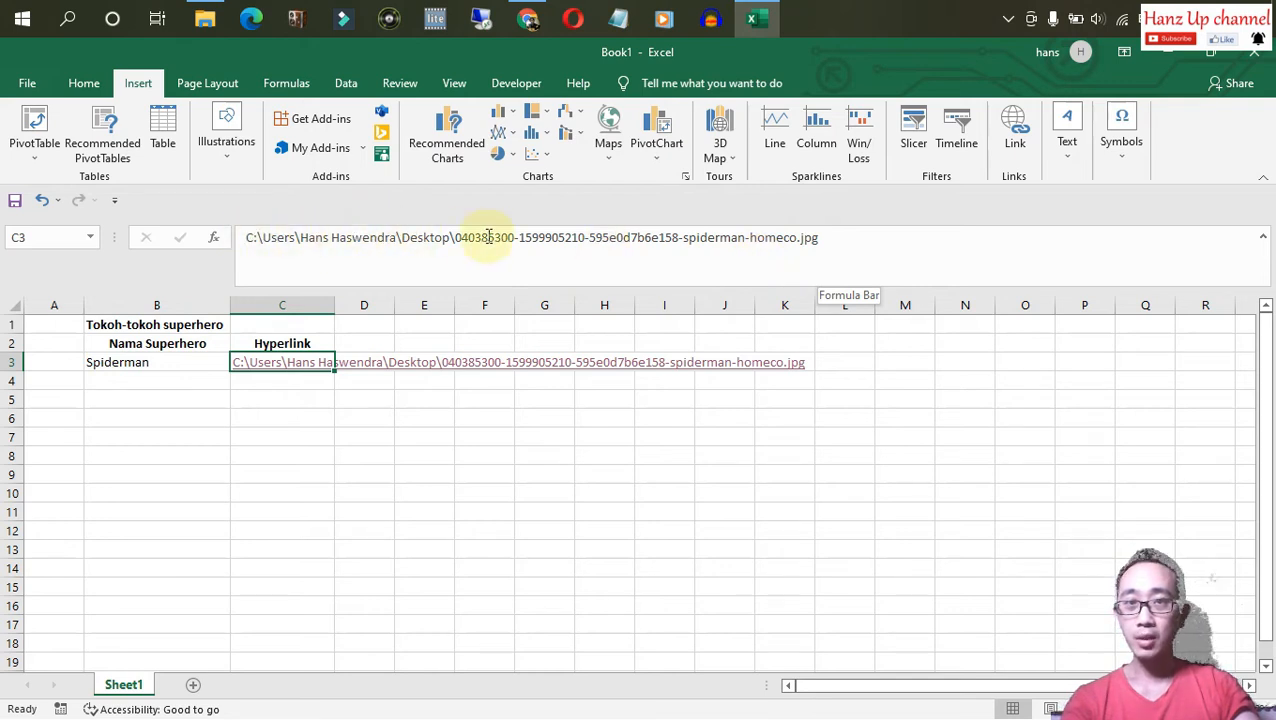
left_click(797, 238)
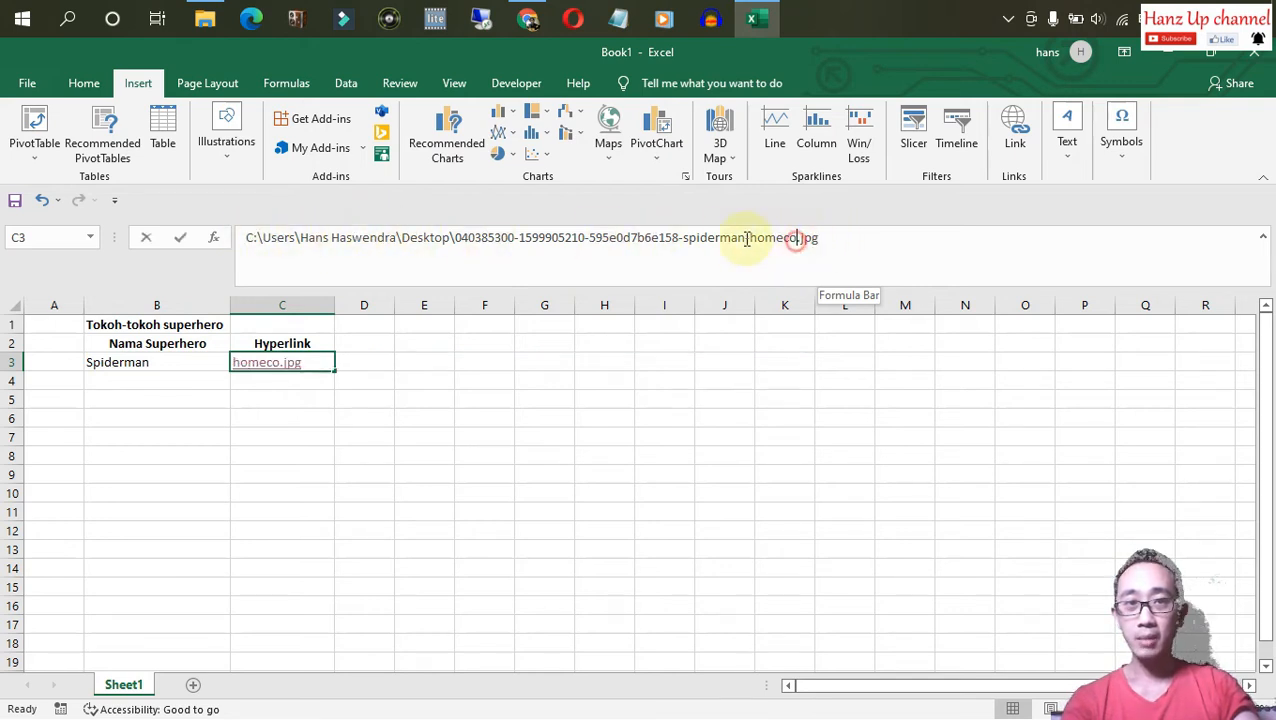
left_click_drag(747, 238, 339, 265)
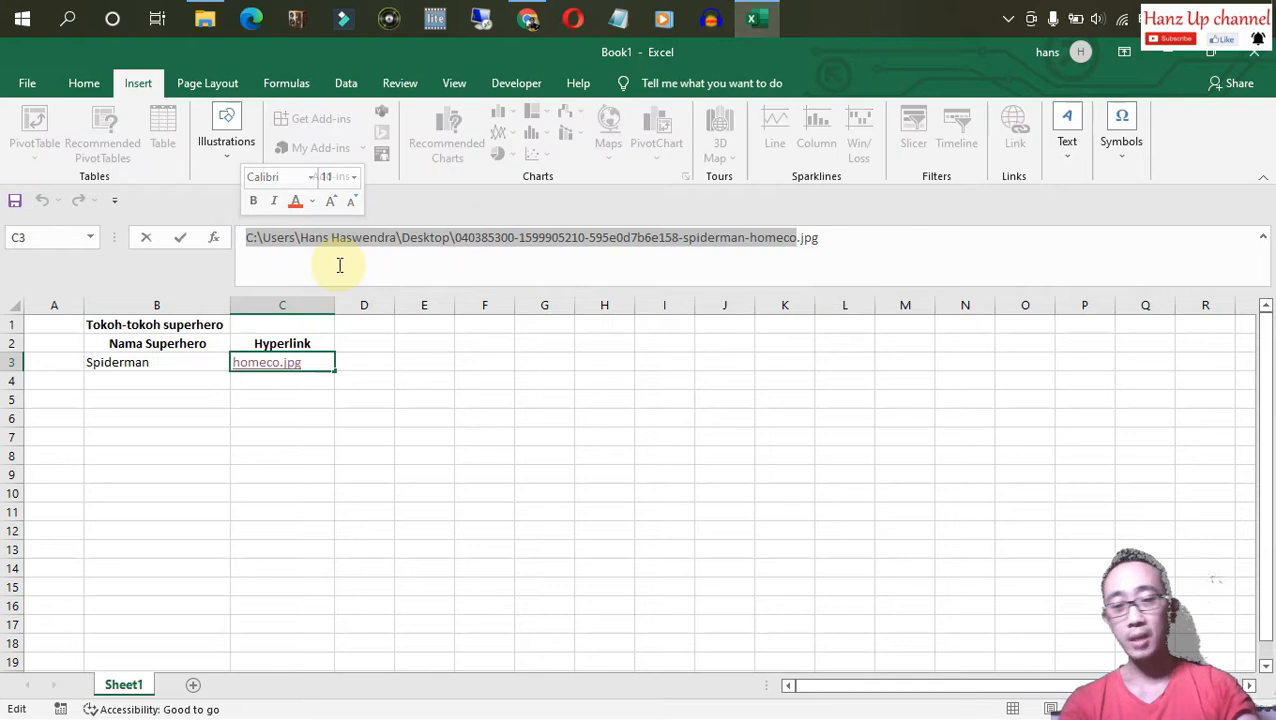
type("Spide")
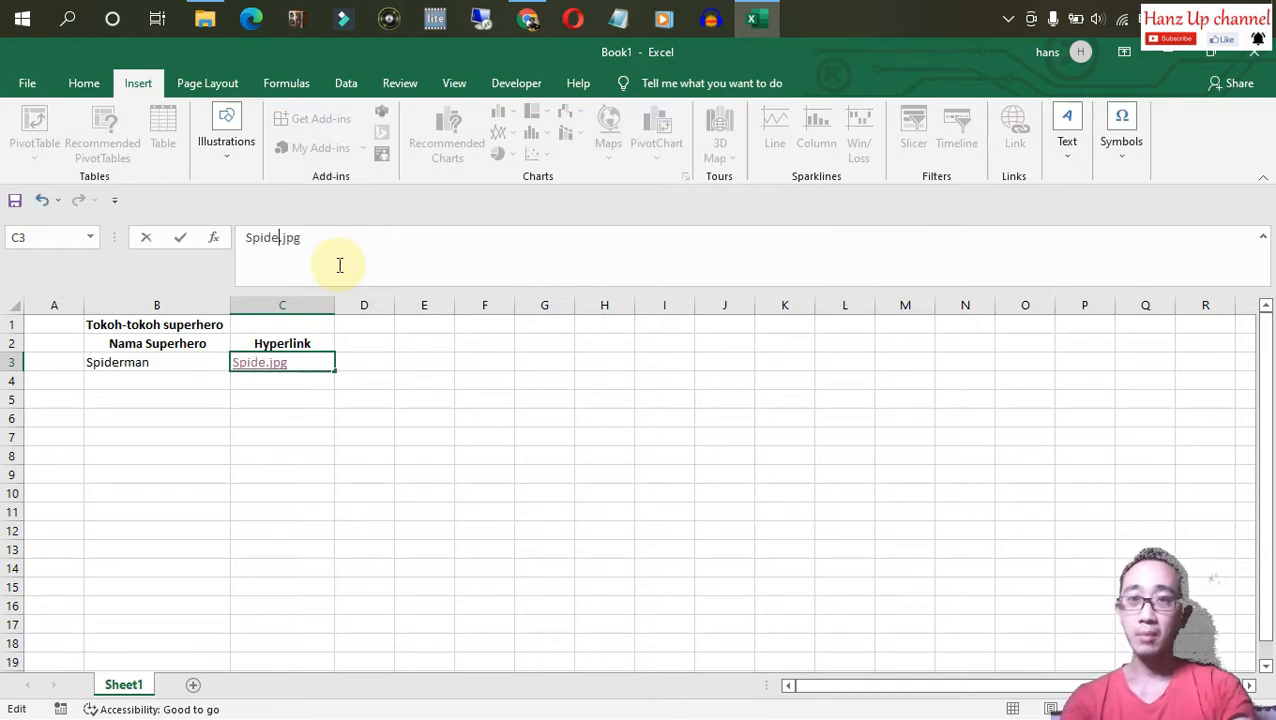
type("rman ")
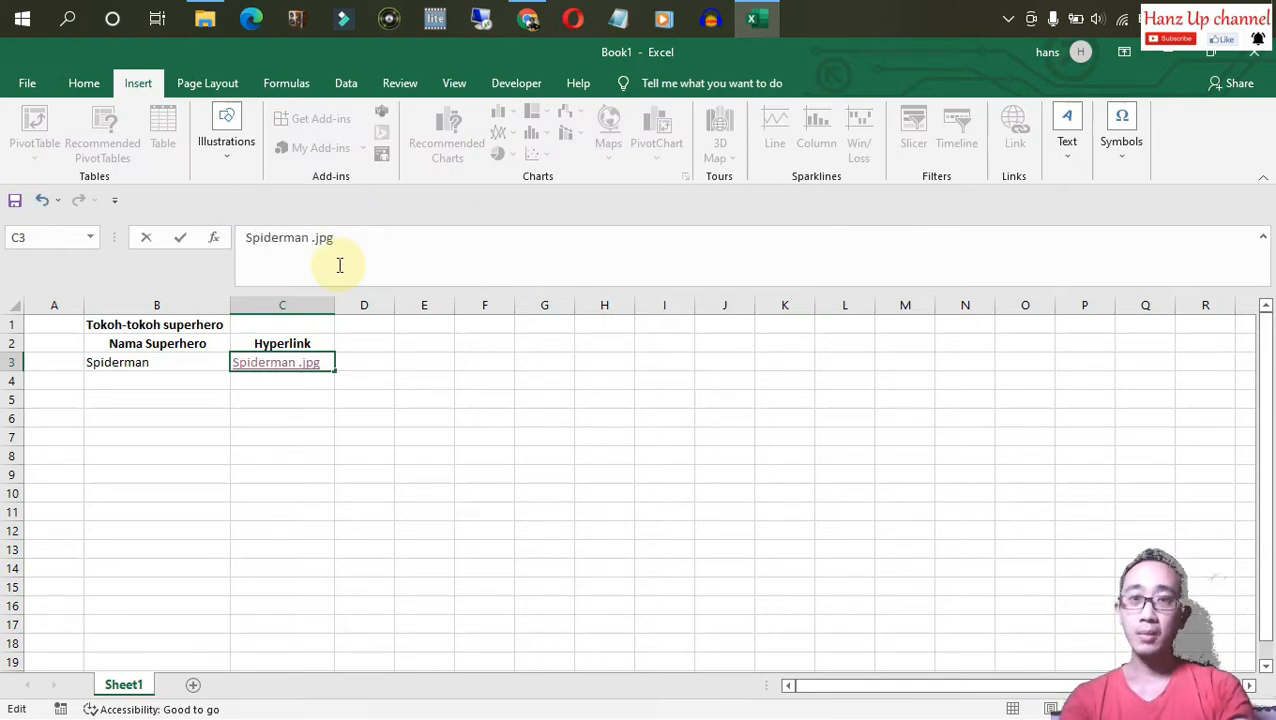
type("Tom Holla")
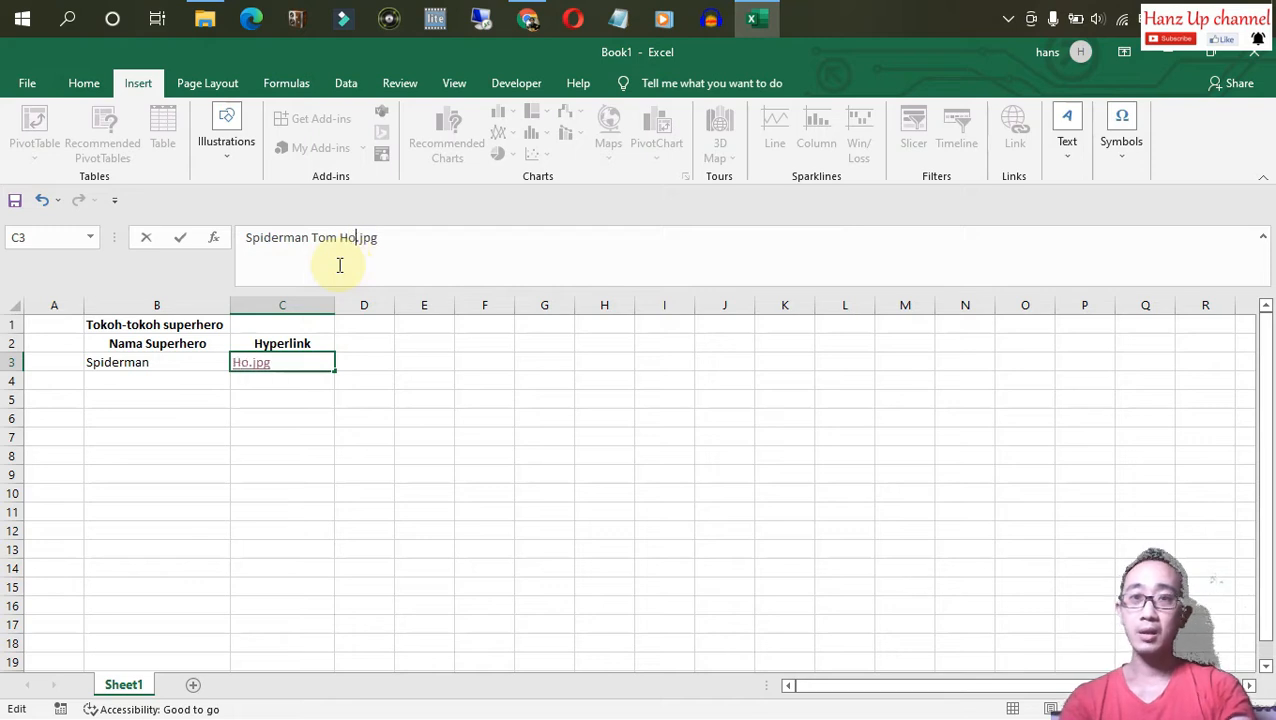
type("nd")
key("Return")
key("Up")
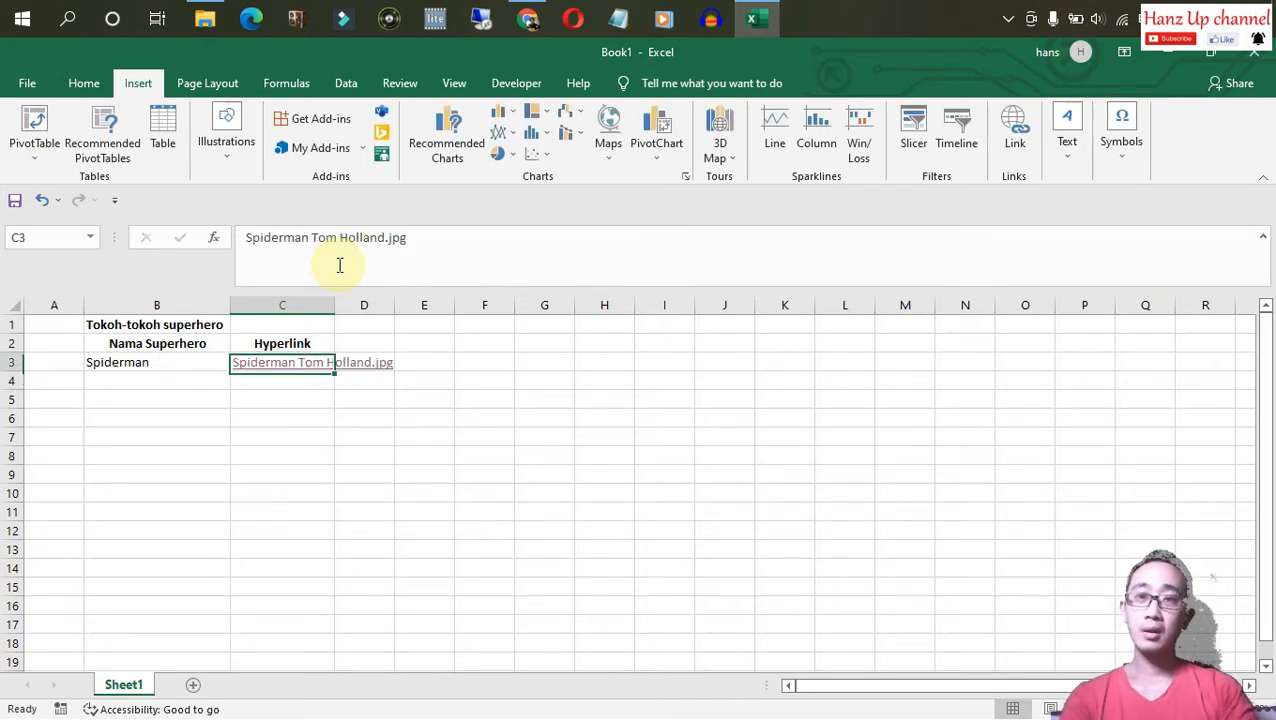
Widen column C so the whole hyperlink text fits inside it.
left_click_drag(335, 305, 401, 312)
left_click(590, 435)
left_click(356, 385)
Enter "Batman" in cell B4 below Spiderman.
left_click(131, 385)
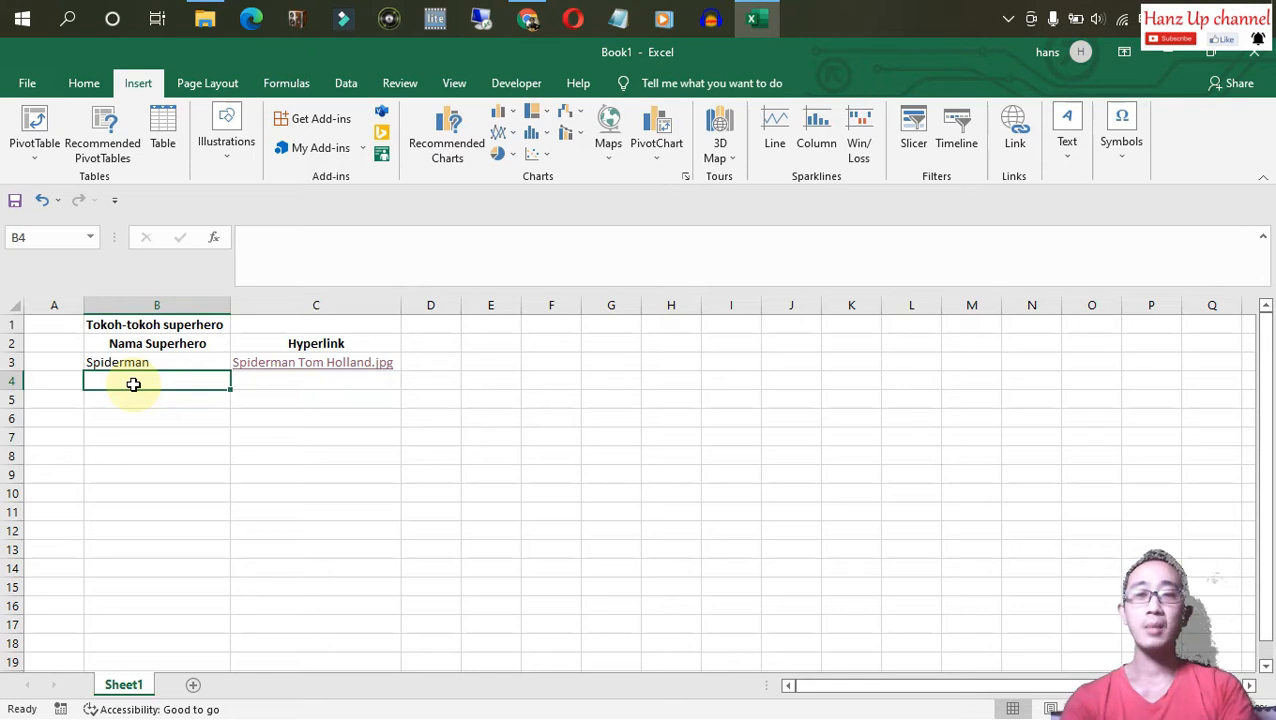
type("Batman")
key("Return")
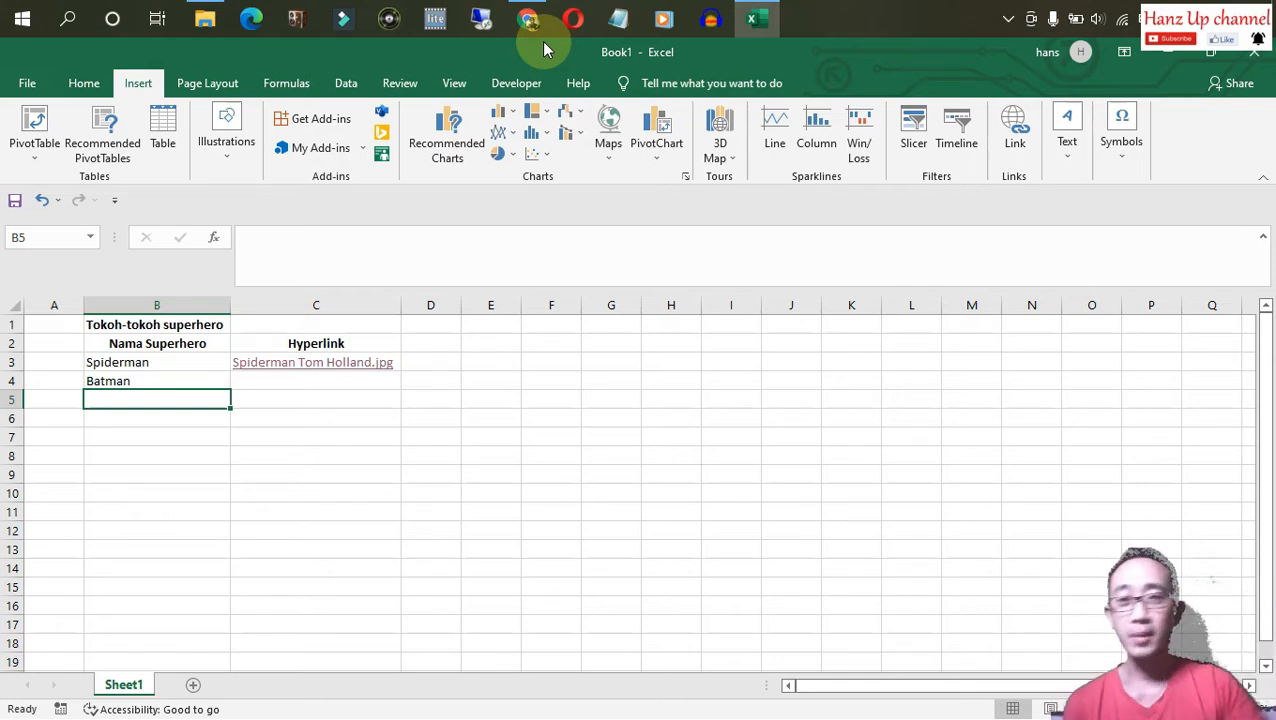
left_click(252, 386)
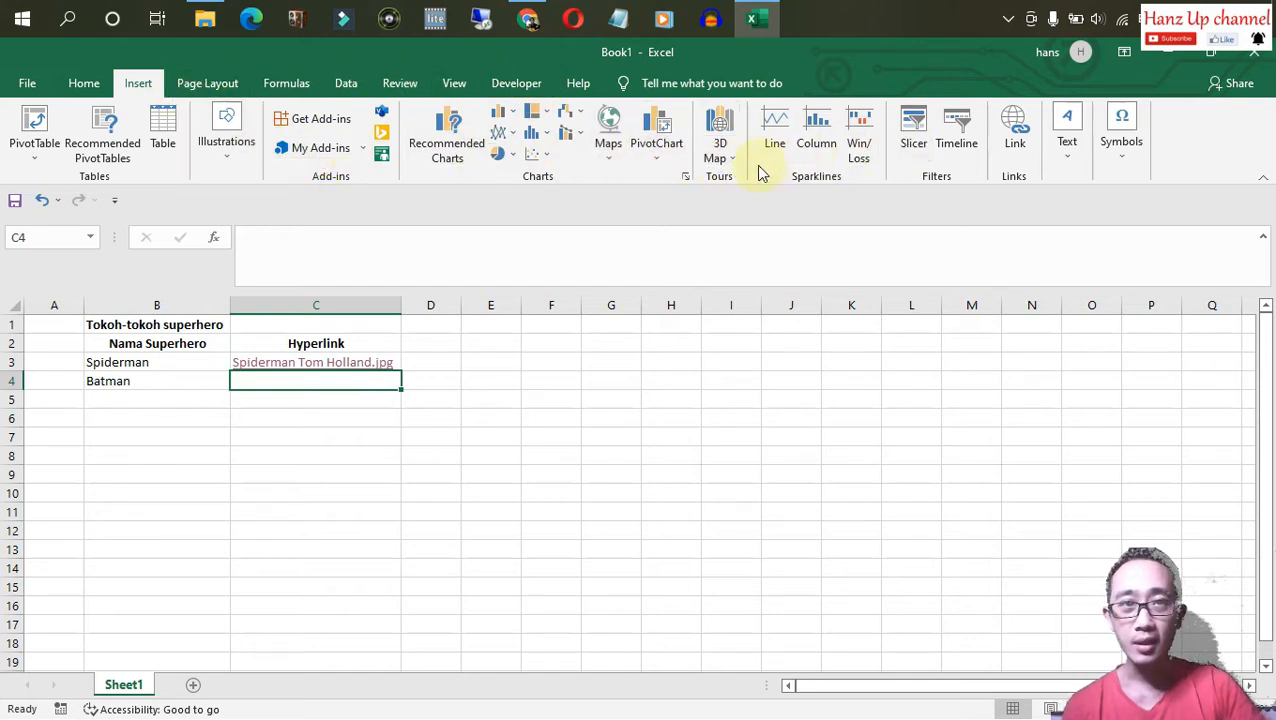
left_click(1015, 150)
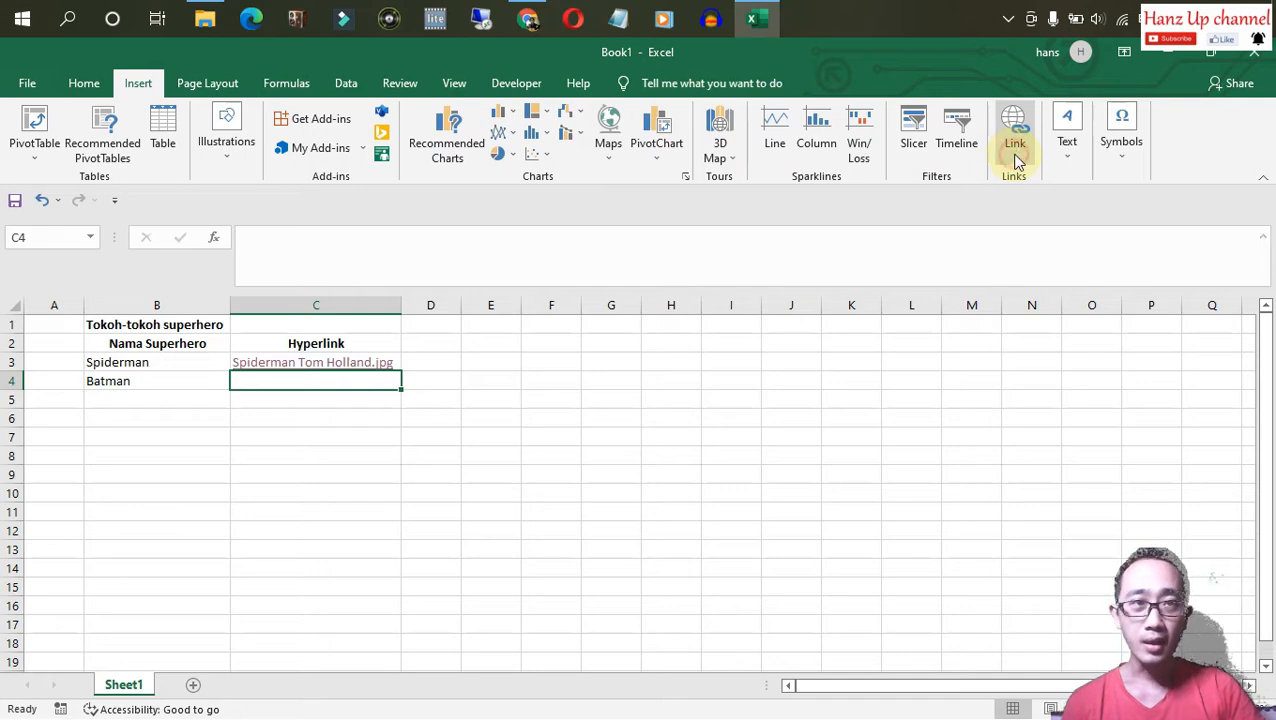
left_click(1170, 257)
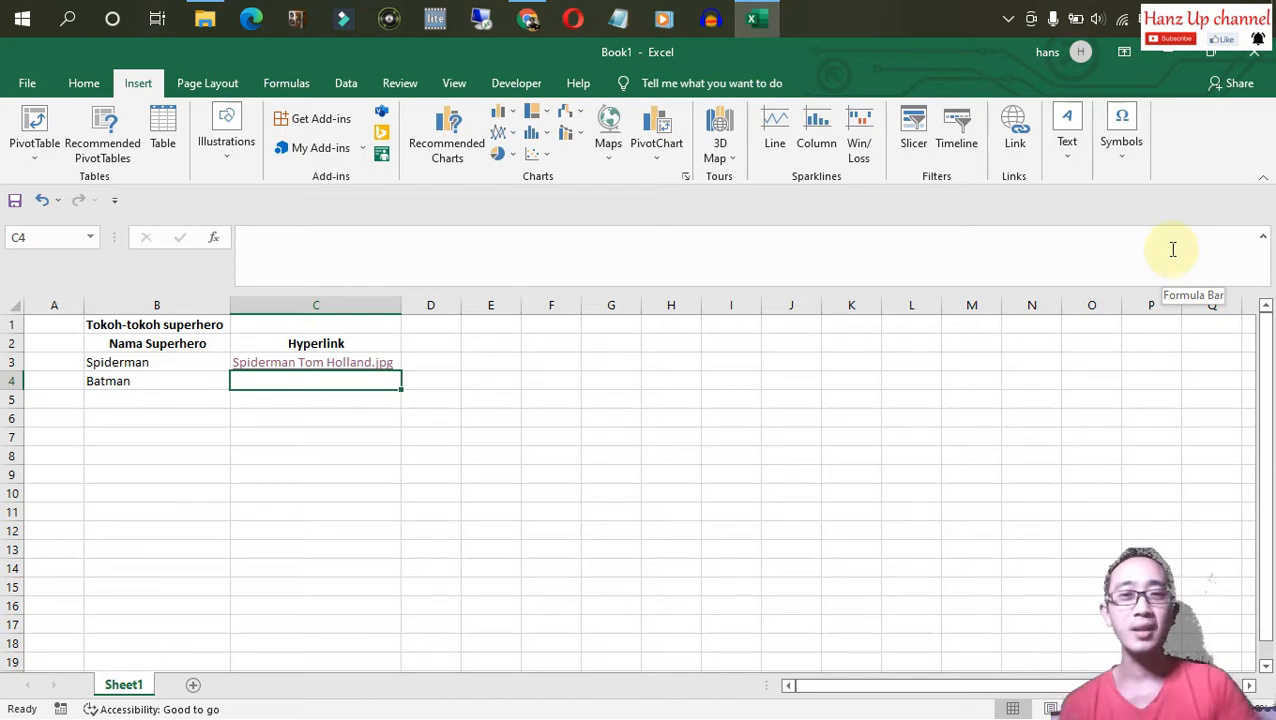
Open the picture through the Spiderman Tom Holland.jpg hyperlink again, and close it to return to the sheet.
left_click(447, 440)
left_click(345, 363)
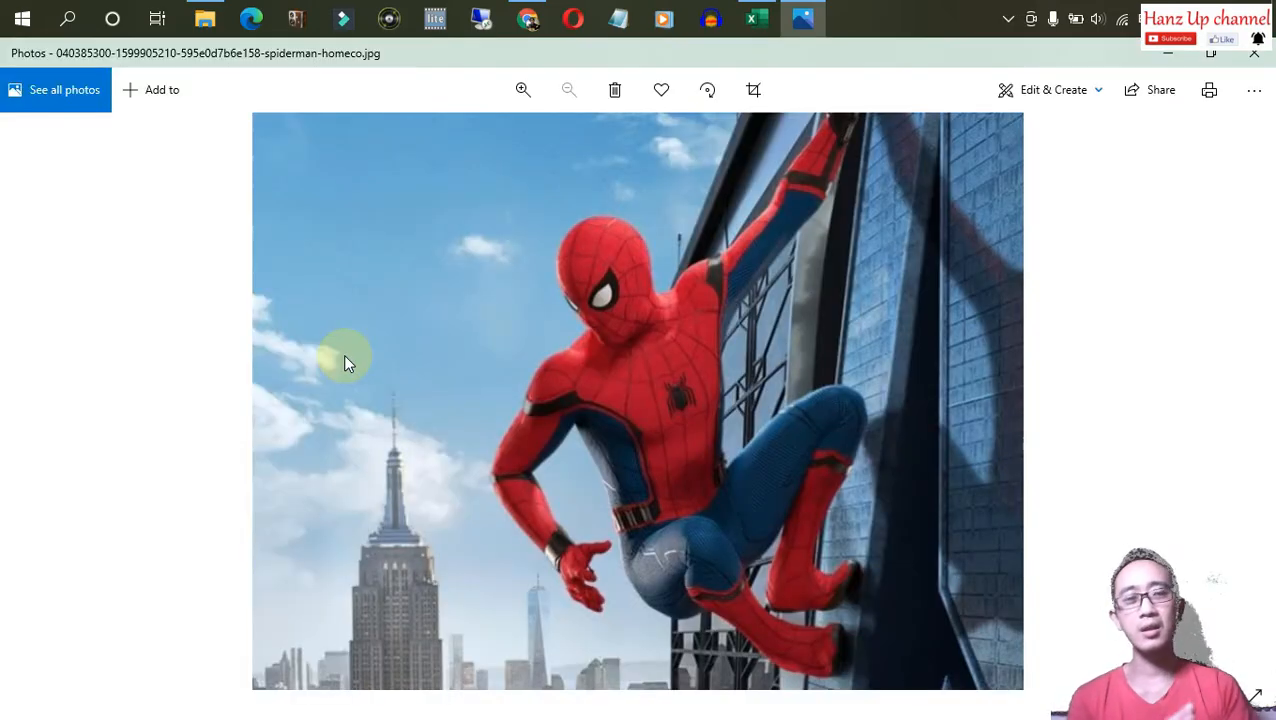
left_click(1254, 52)
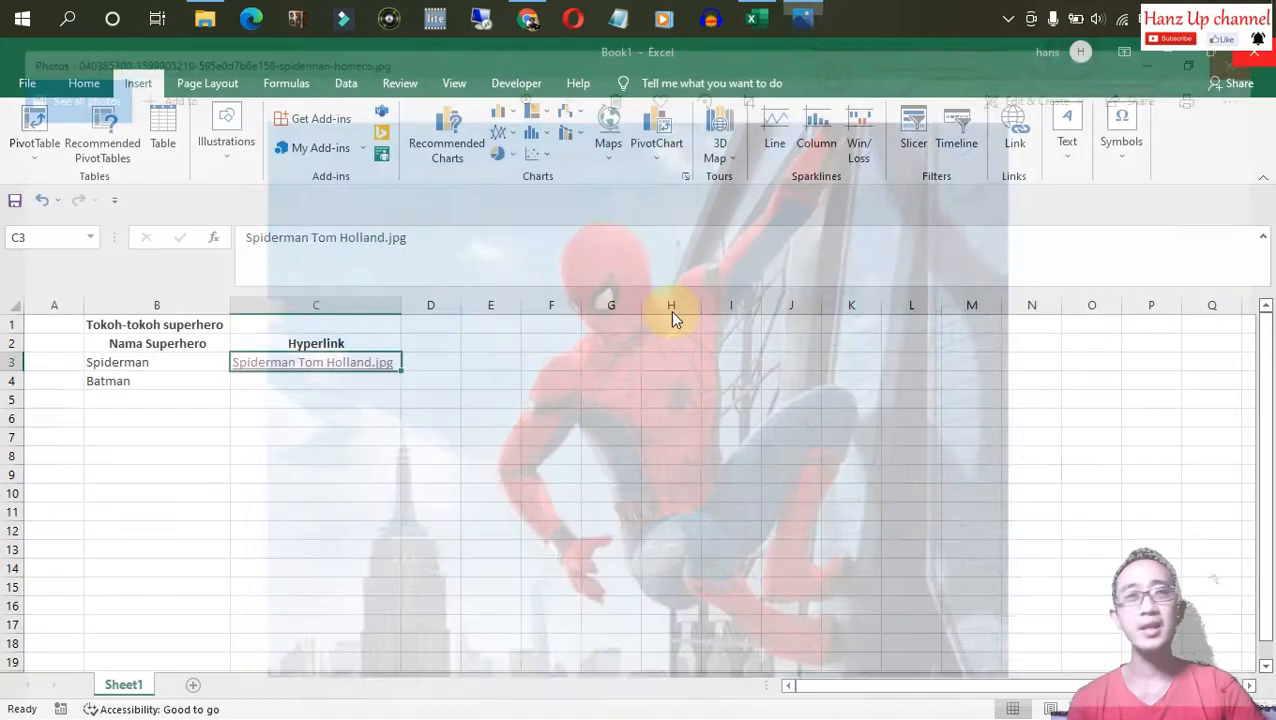
left_click(545, 398)
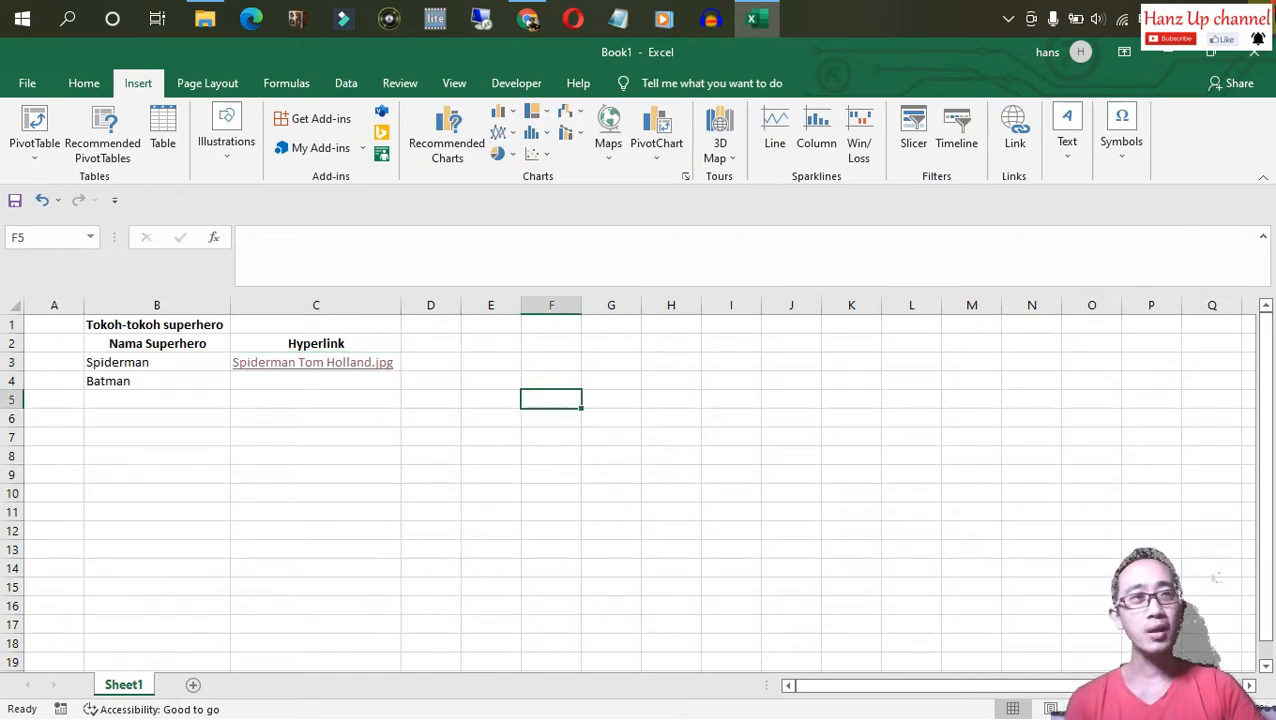
Open the Spider-Man picture directly from the desktop, close it, and switch back to the Excel workbook.
left_click(1271, 14)
double_click(180, 188)
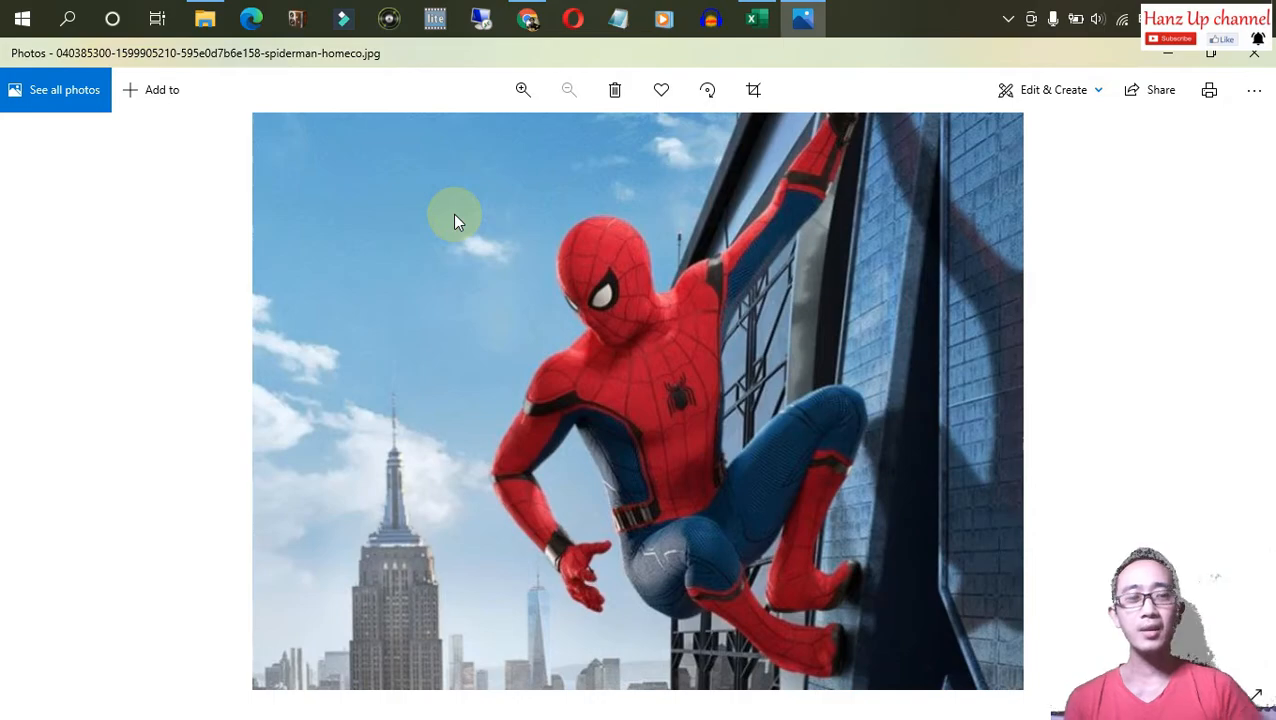
left_click(1254, 52)
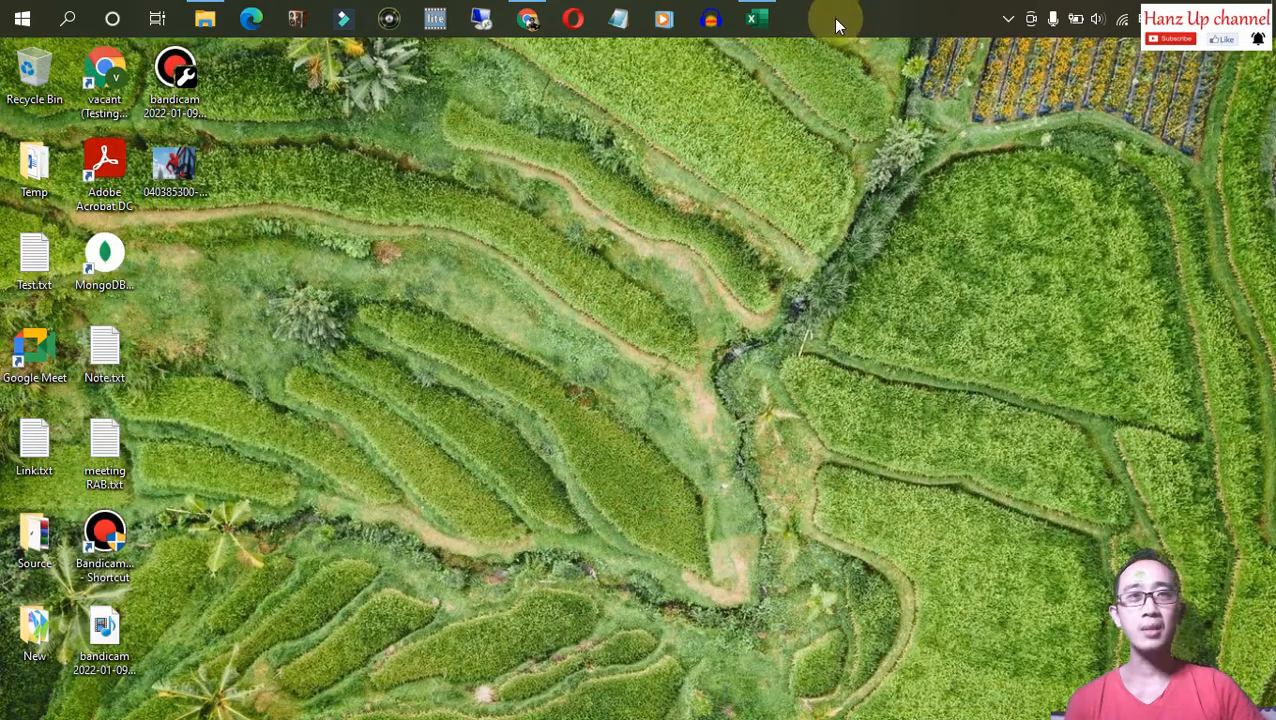
left_click(760, 20)
left_click(444, 436)
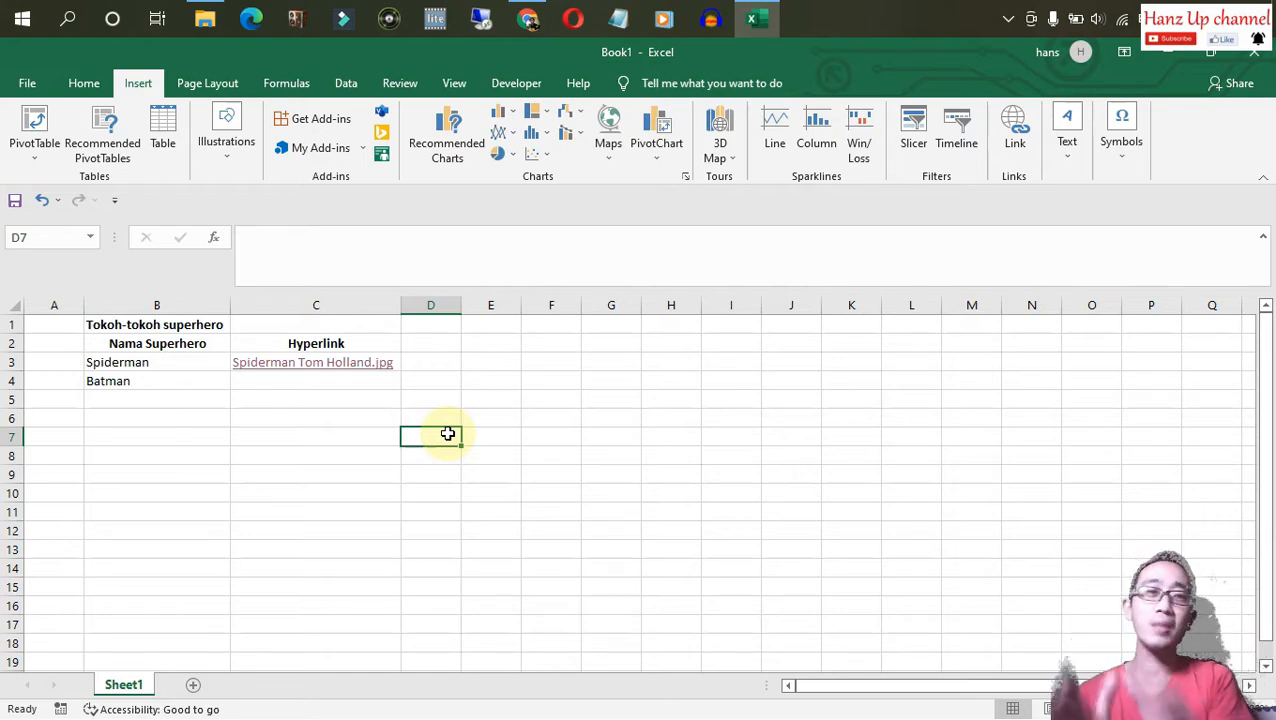
left_click(31, 362)
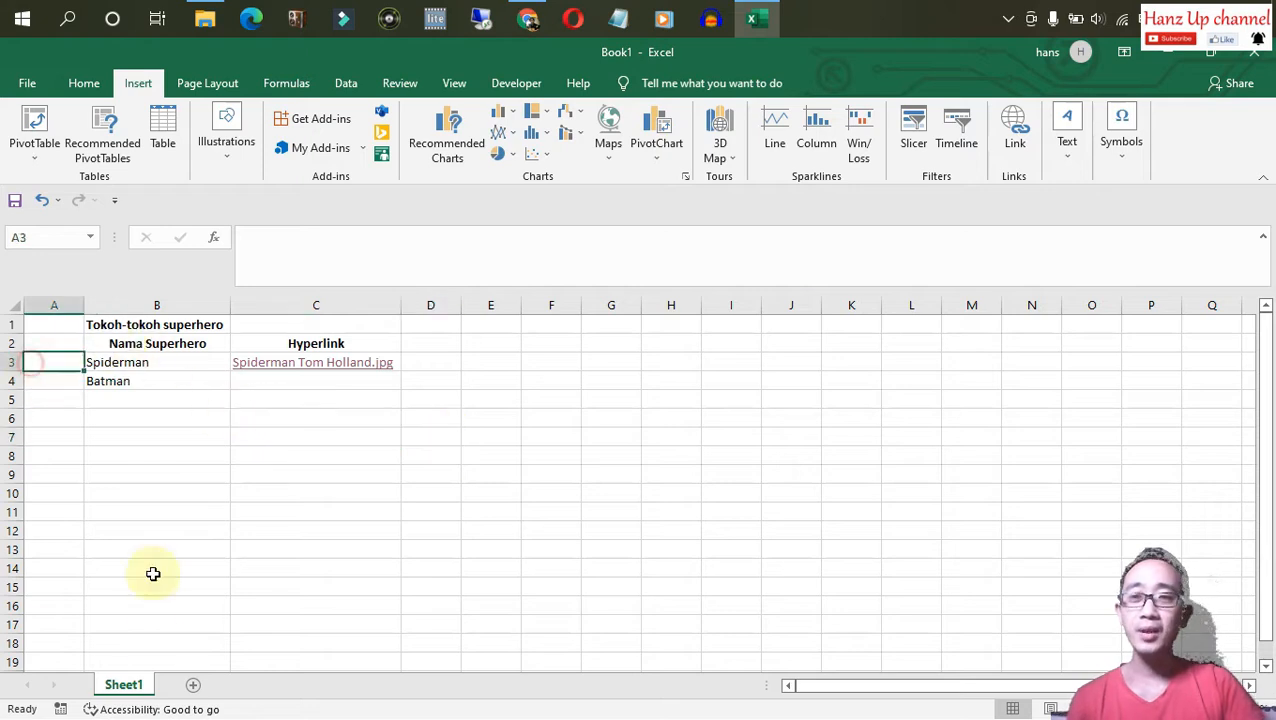
double_click(122, 685)
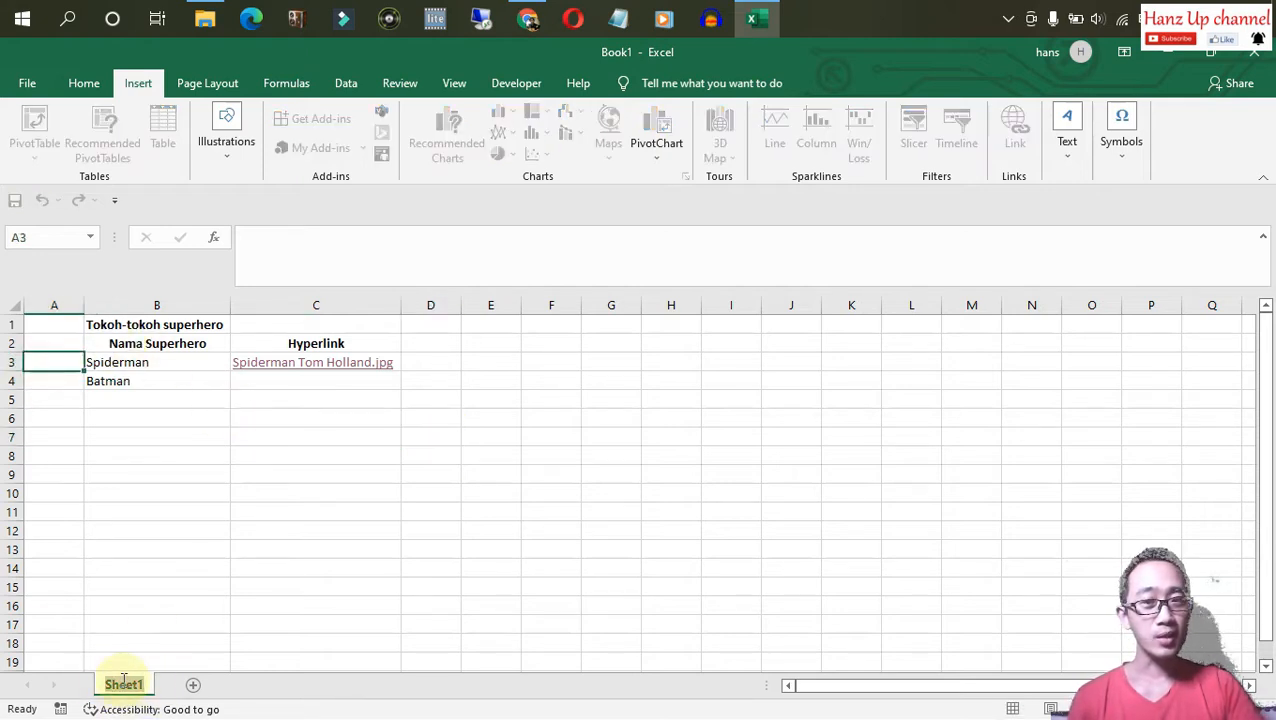
left_click(201, 578)
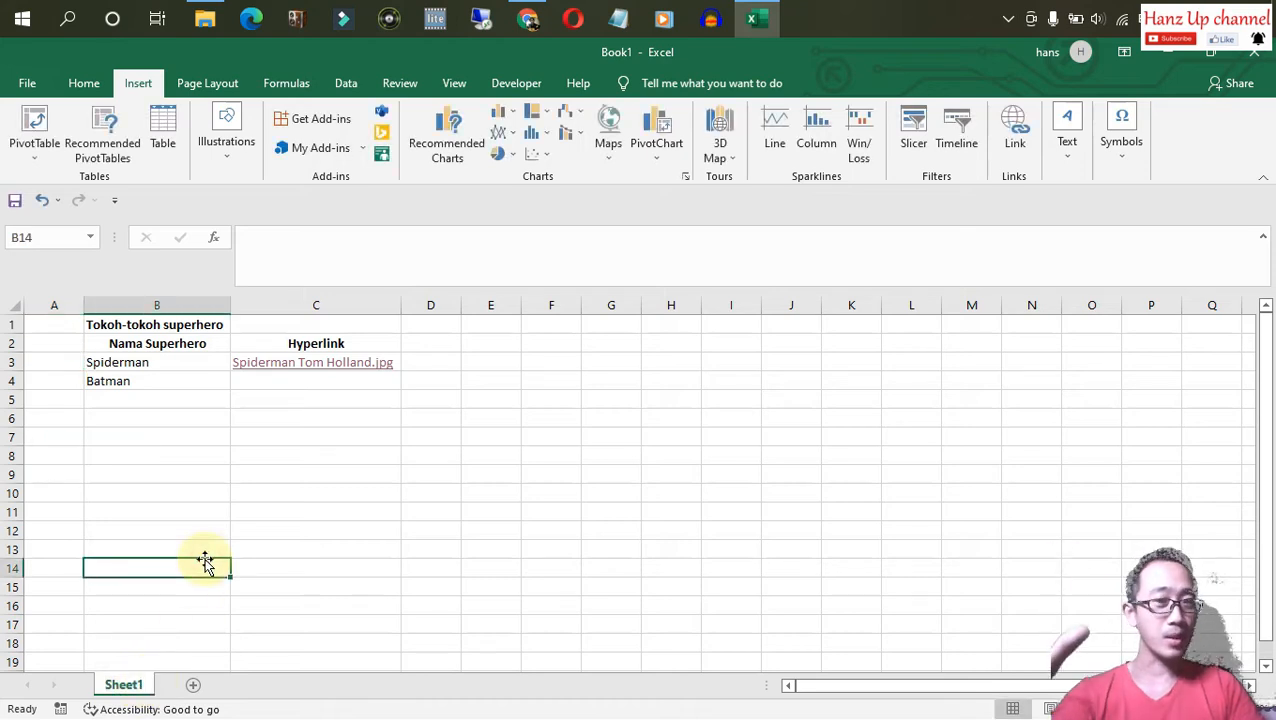
Add a new worksheet after Sheet1.
left_click(193, 685)
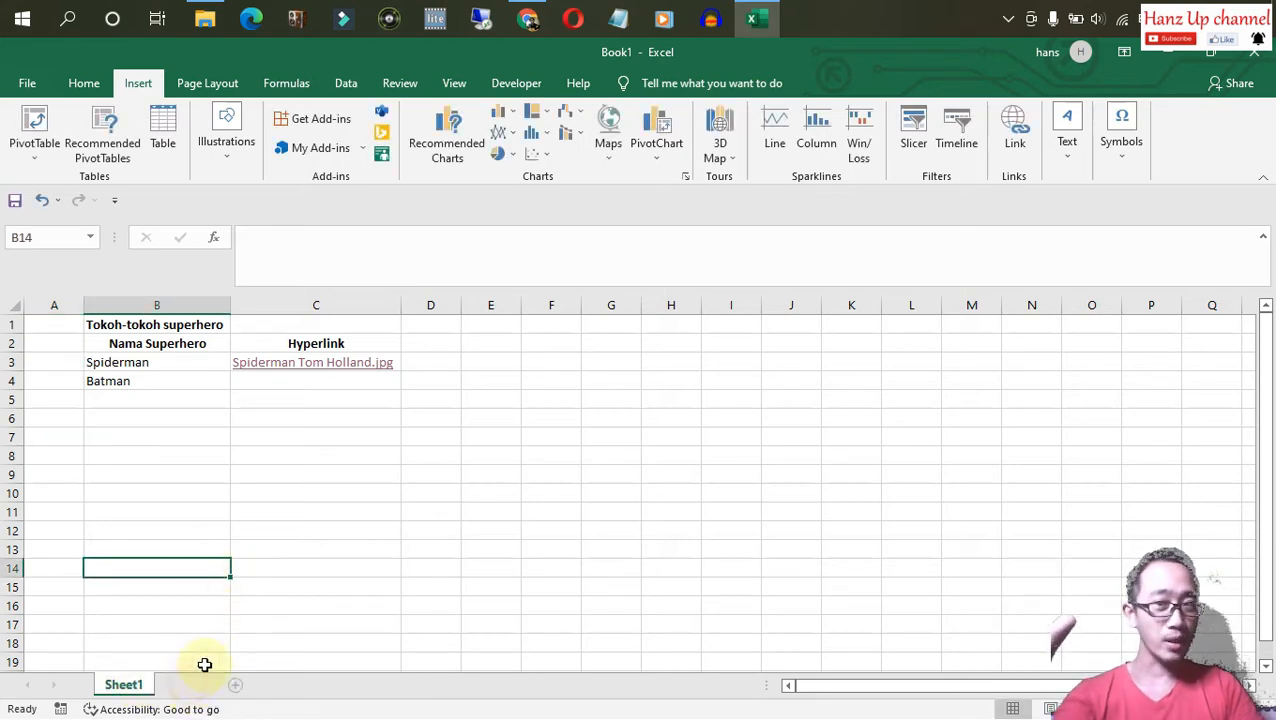
left_click(120, 360)
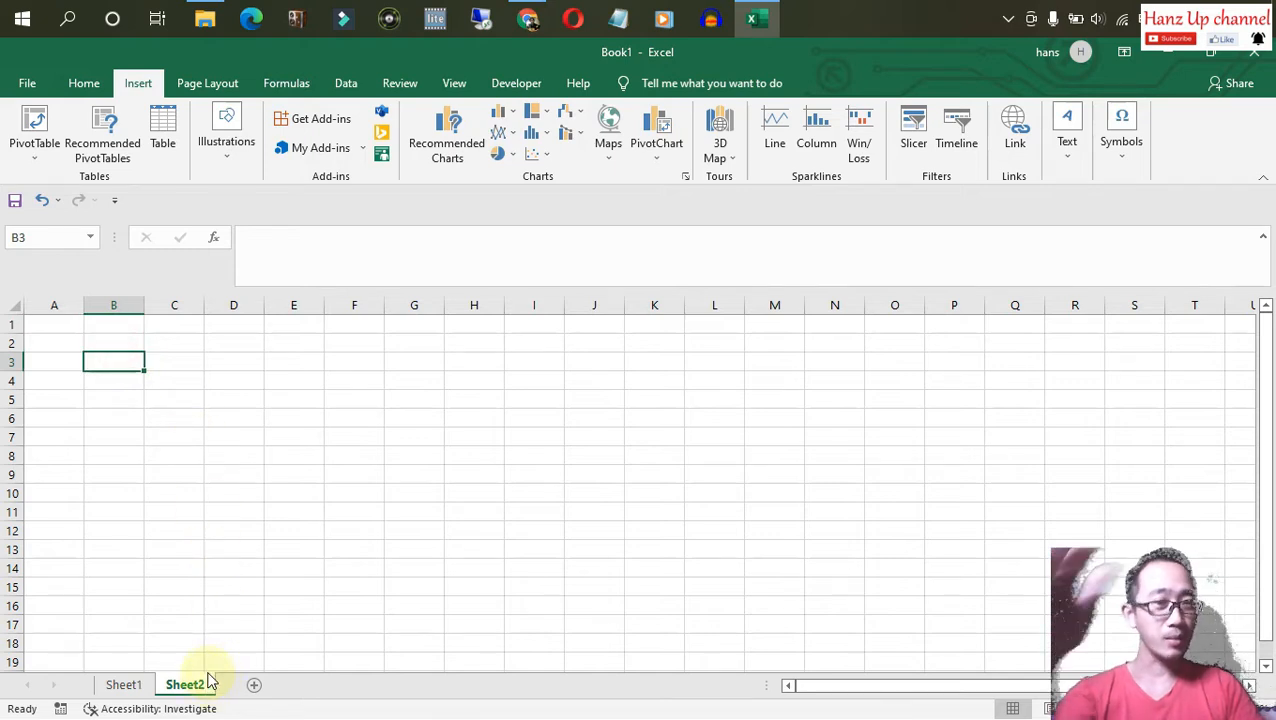
left_click_drag(182, 367, 191, 432)
left_click(300, 414)
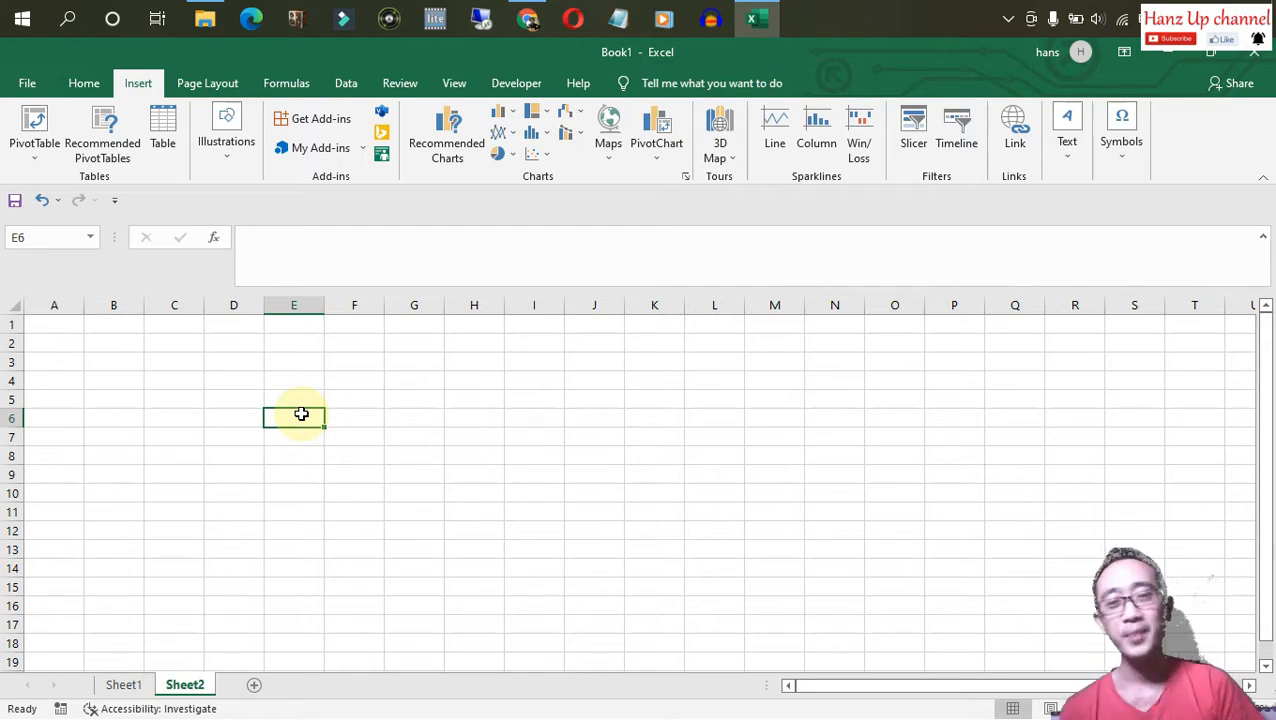
Return to Sheet1 and clear the entire superhero table from it.
left_click(124, 685)
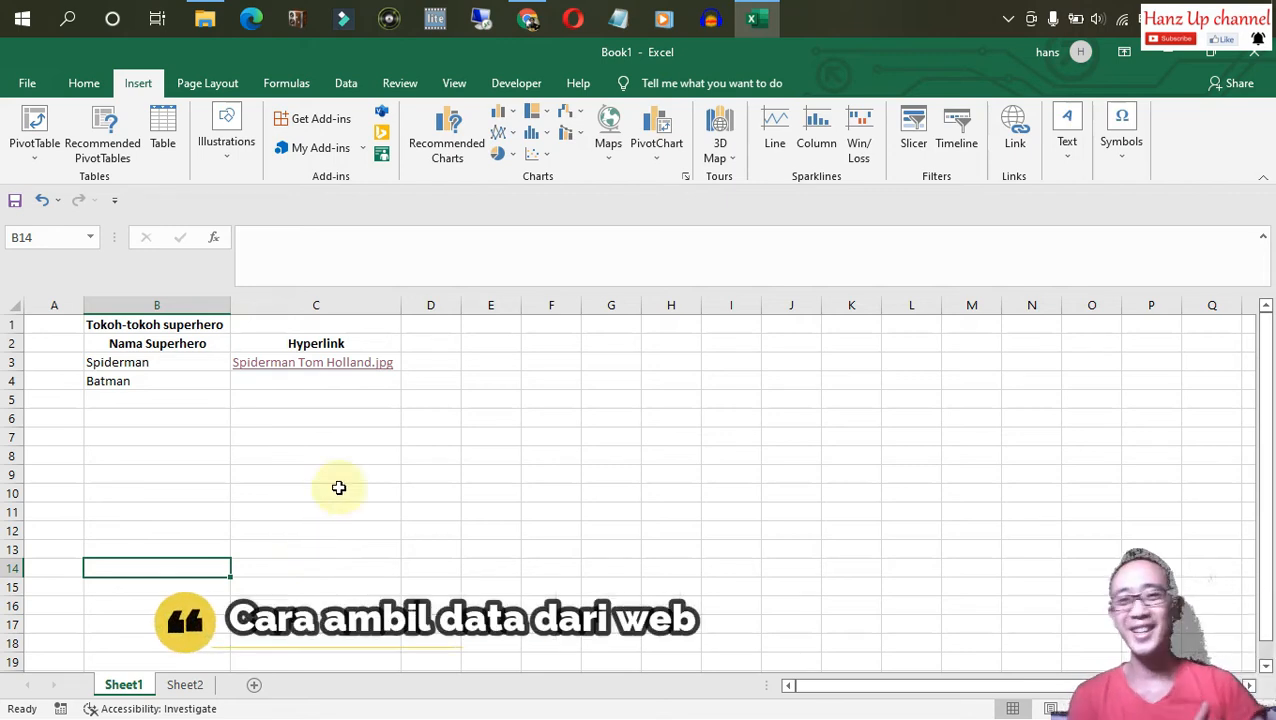
left_click(479, 340)
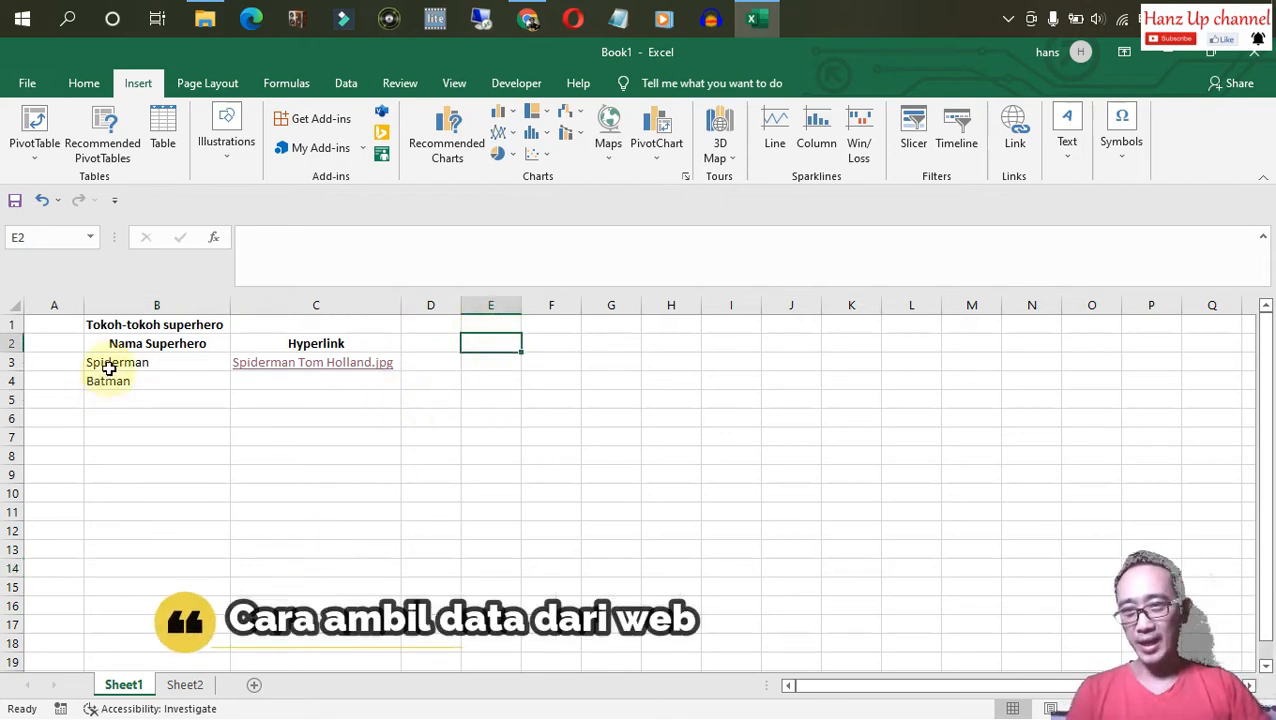
left_click(56, 343)
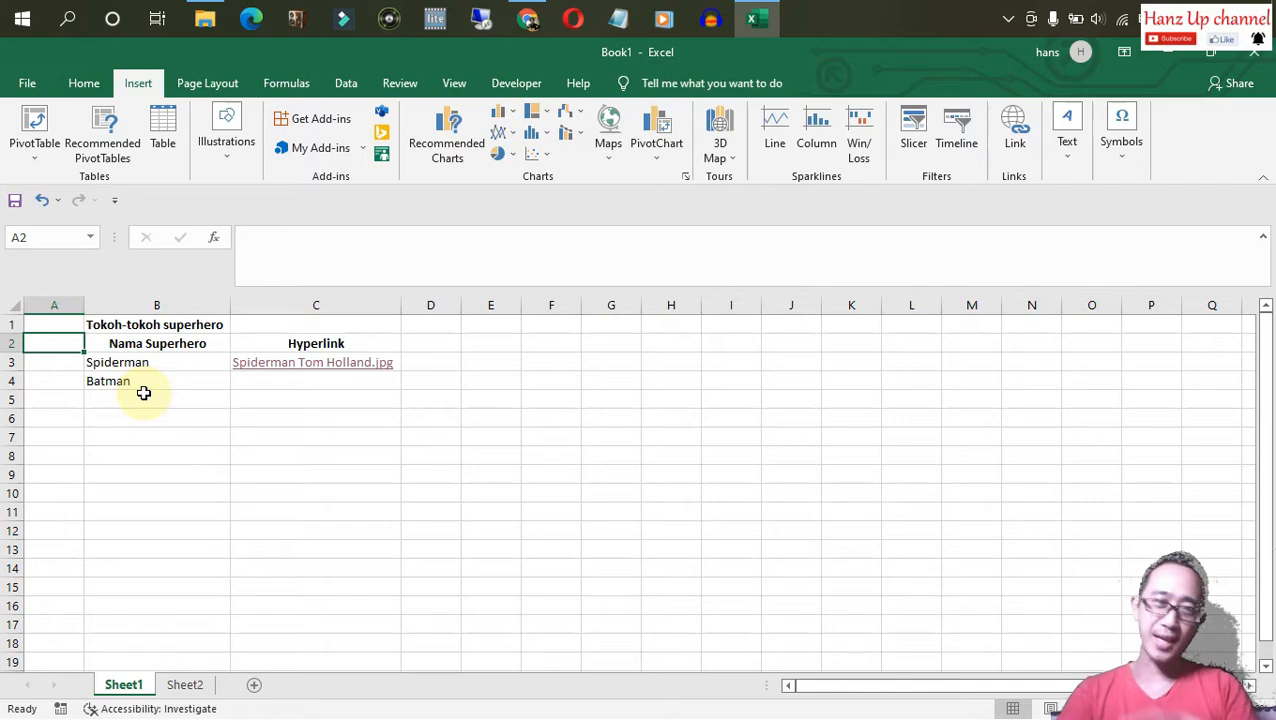
key("ctrl+a")
key("Delete")
left_click(134, 356)
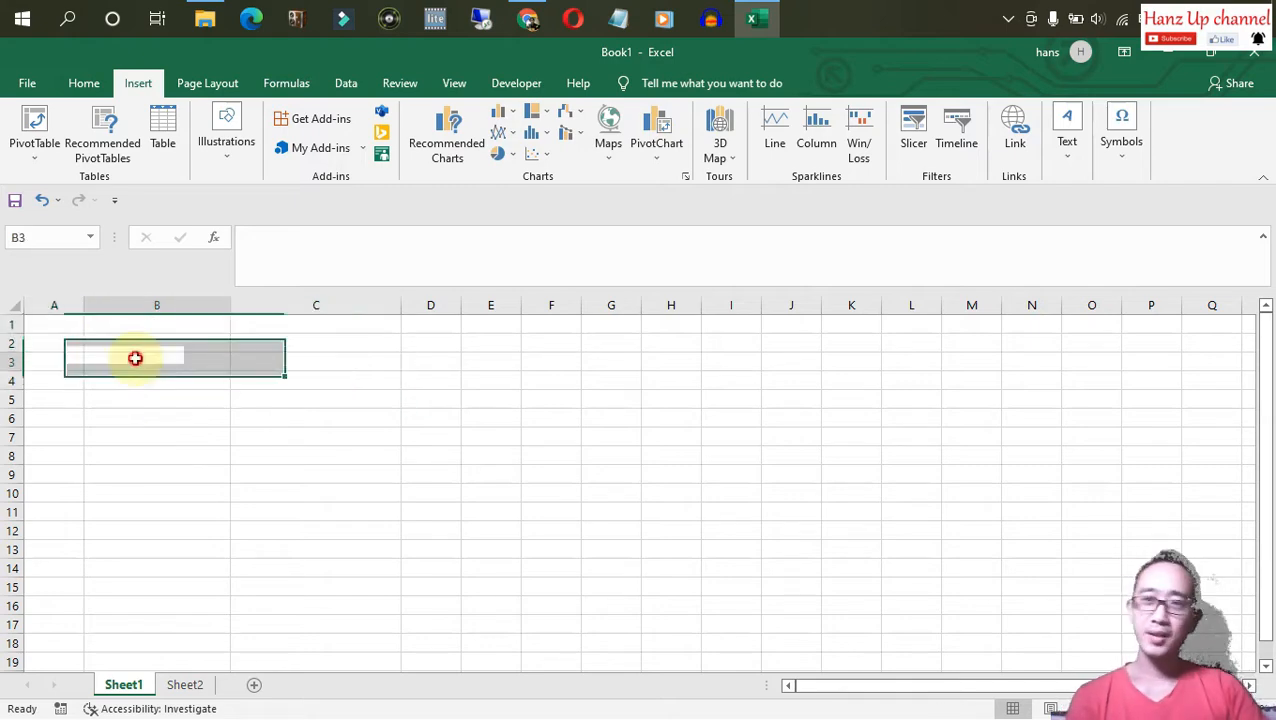
left_click(54, 339)
Switch to the Chrome browser.
left_click(527, 21)
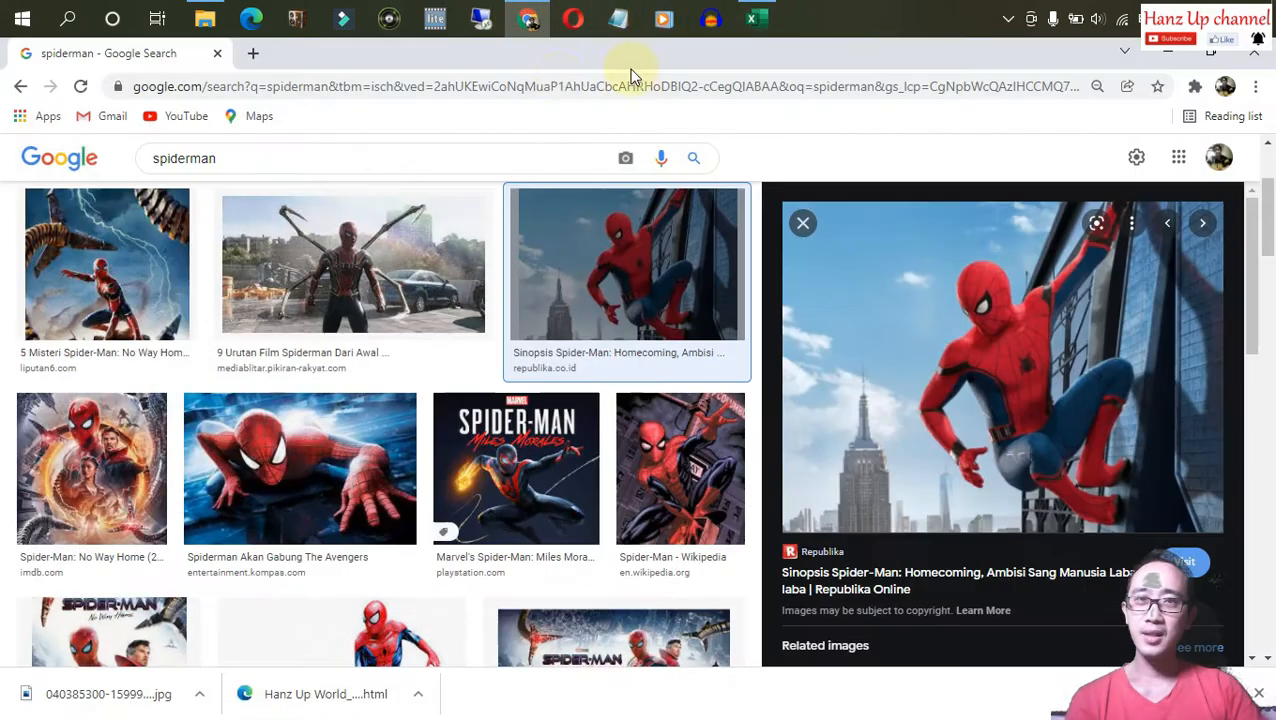
left_click(437, 86)
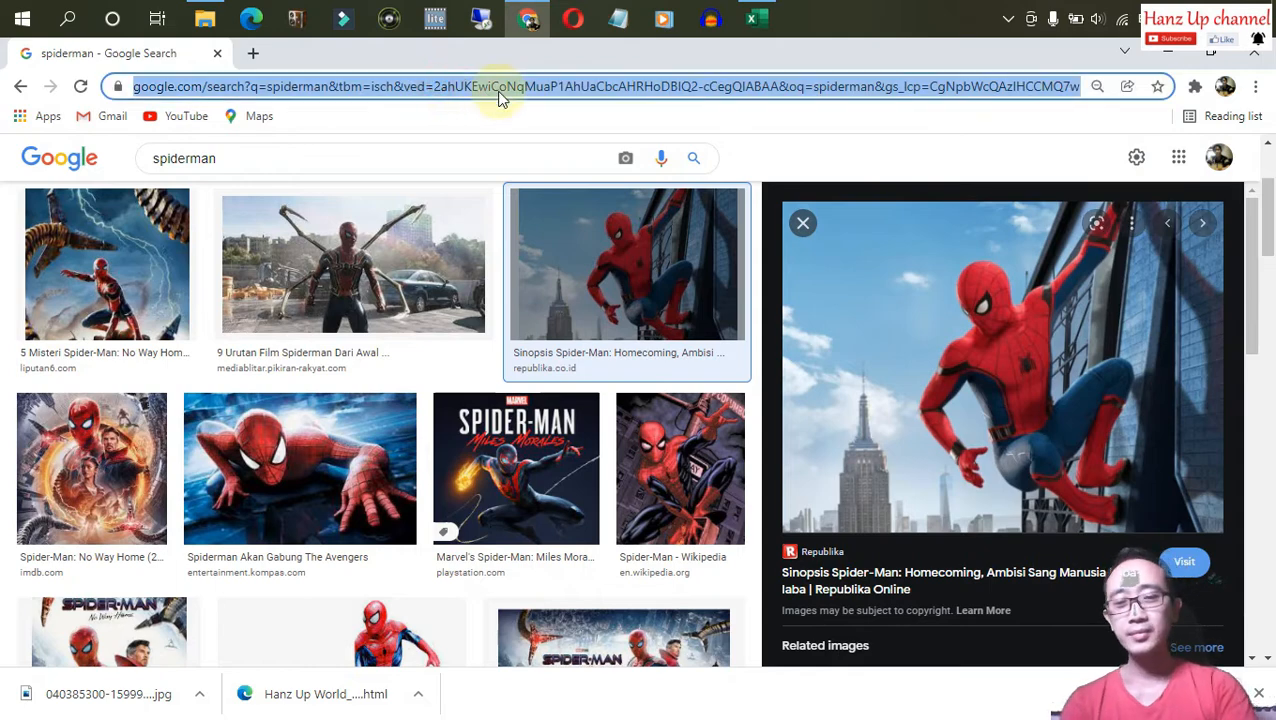
type("fung")
key("Down")
key("Return")
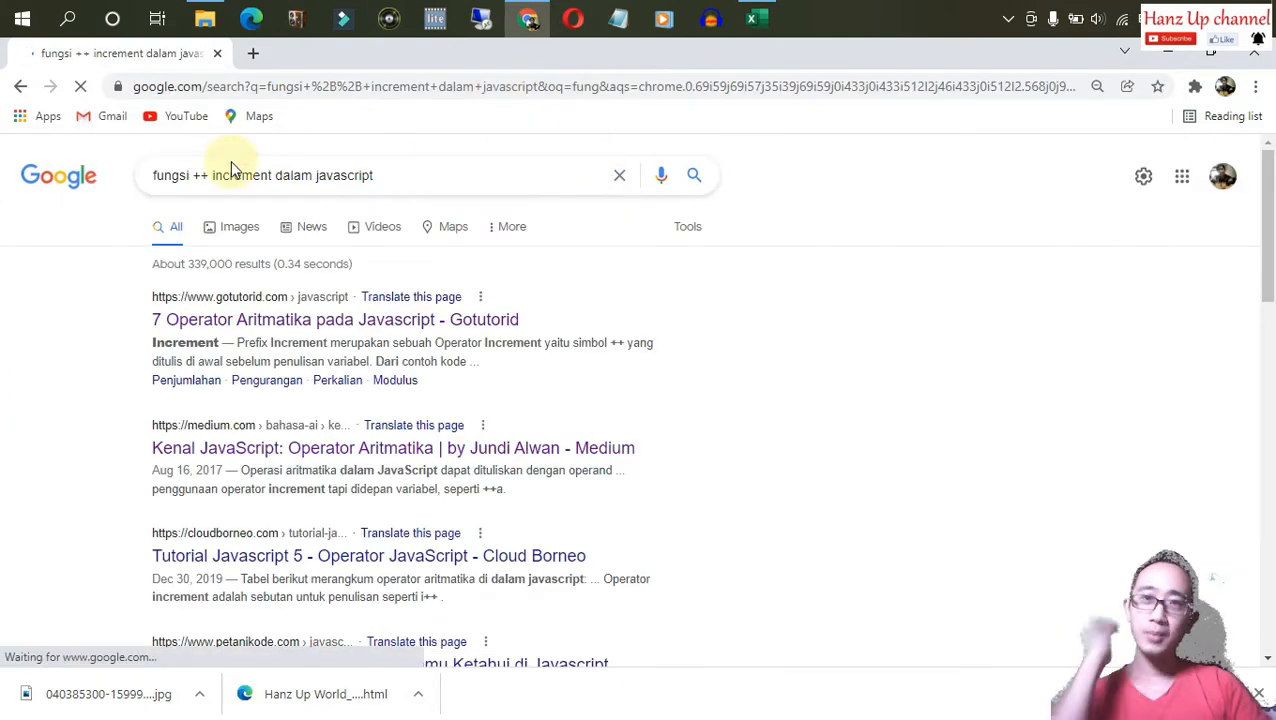
Open the blog at funenbizstuff.blogspot.com.
left_click(250, 87)
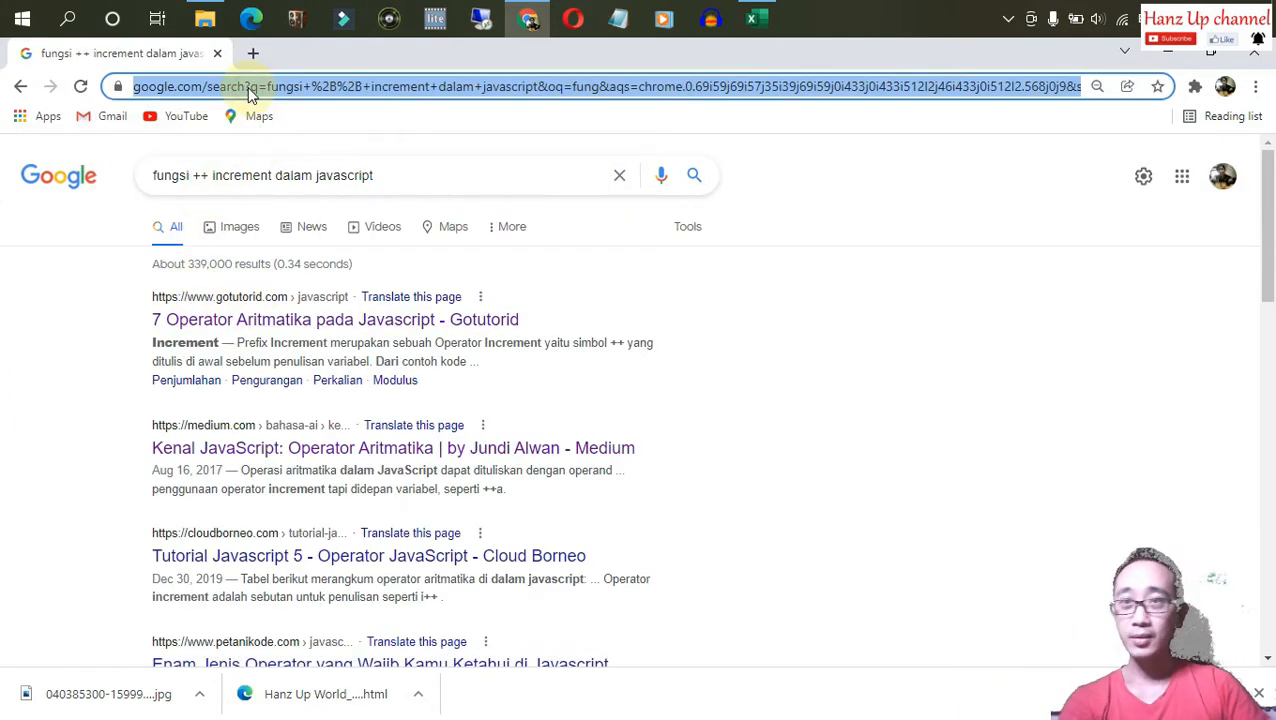
type("fune")
key("Return")
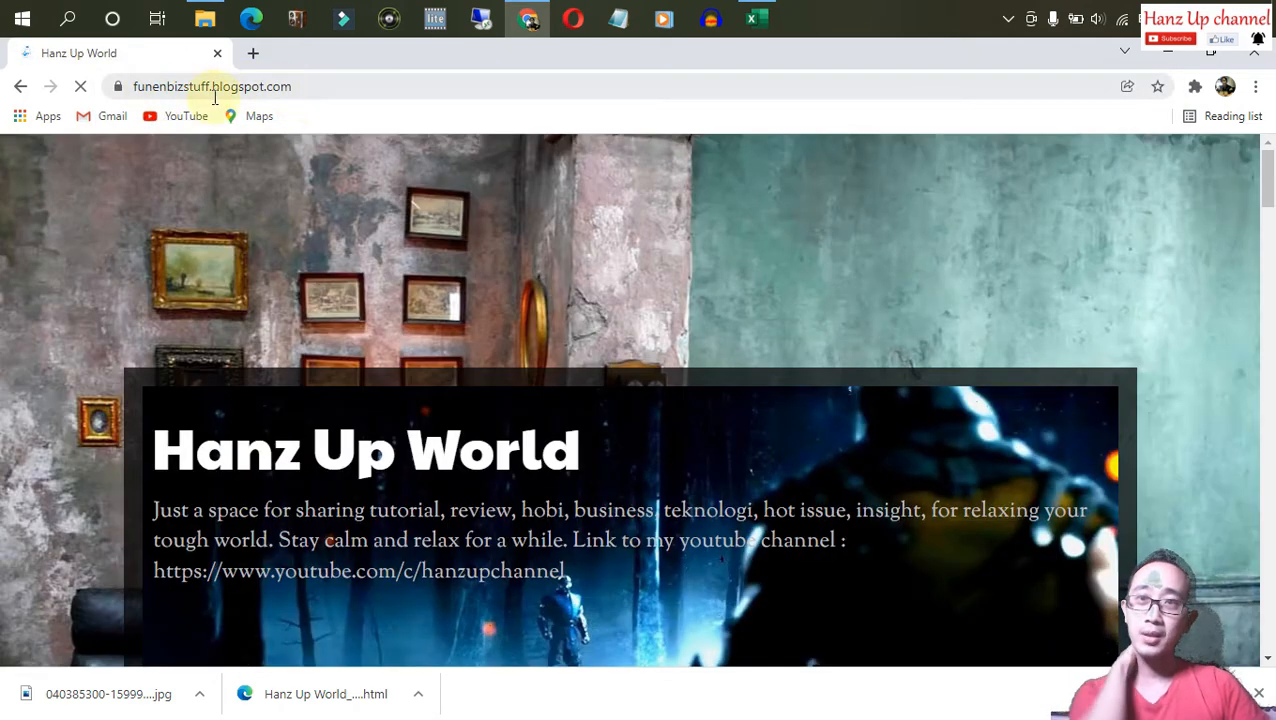
Open the blog's Baju Unyu page from the Fashion category under Biz.
scroll(656, 334, "down", 2)
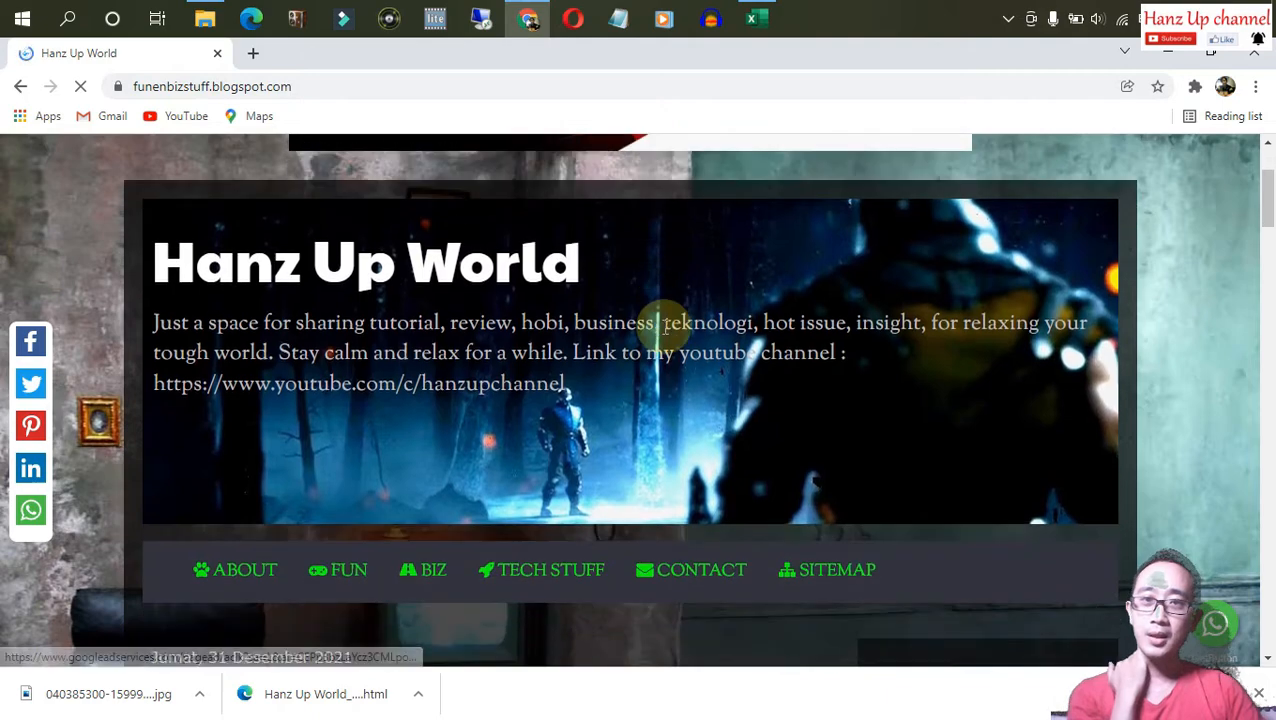
scroll(661, 330, "down", 3)
mouse_move(412, 290)
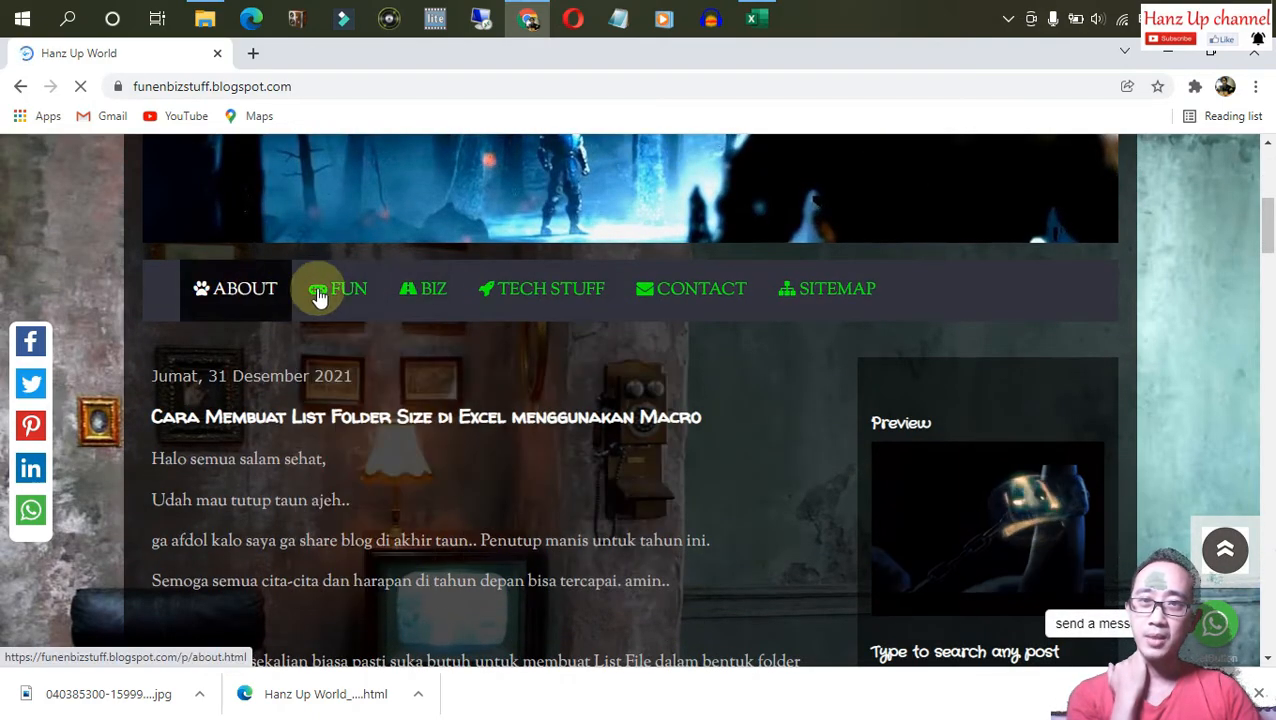
mouse_move(437, 360)
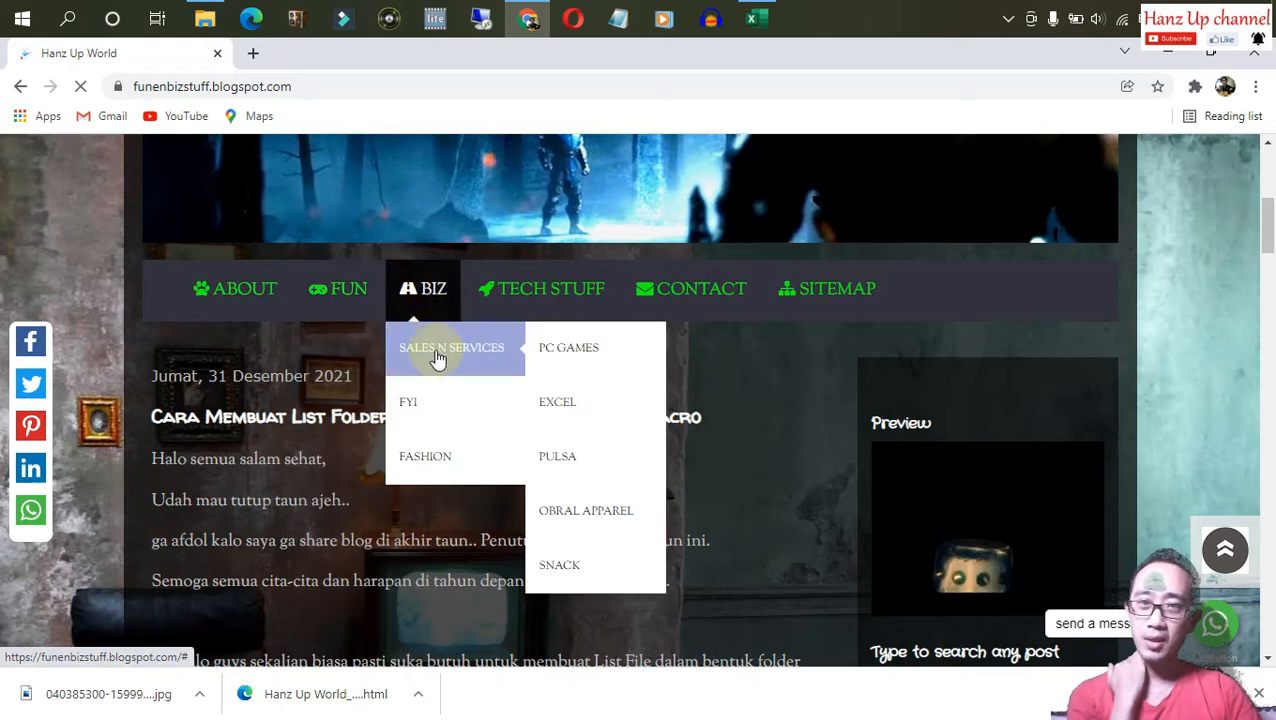
mouse_move(448, 458)
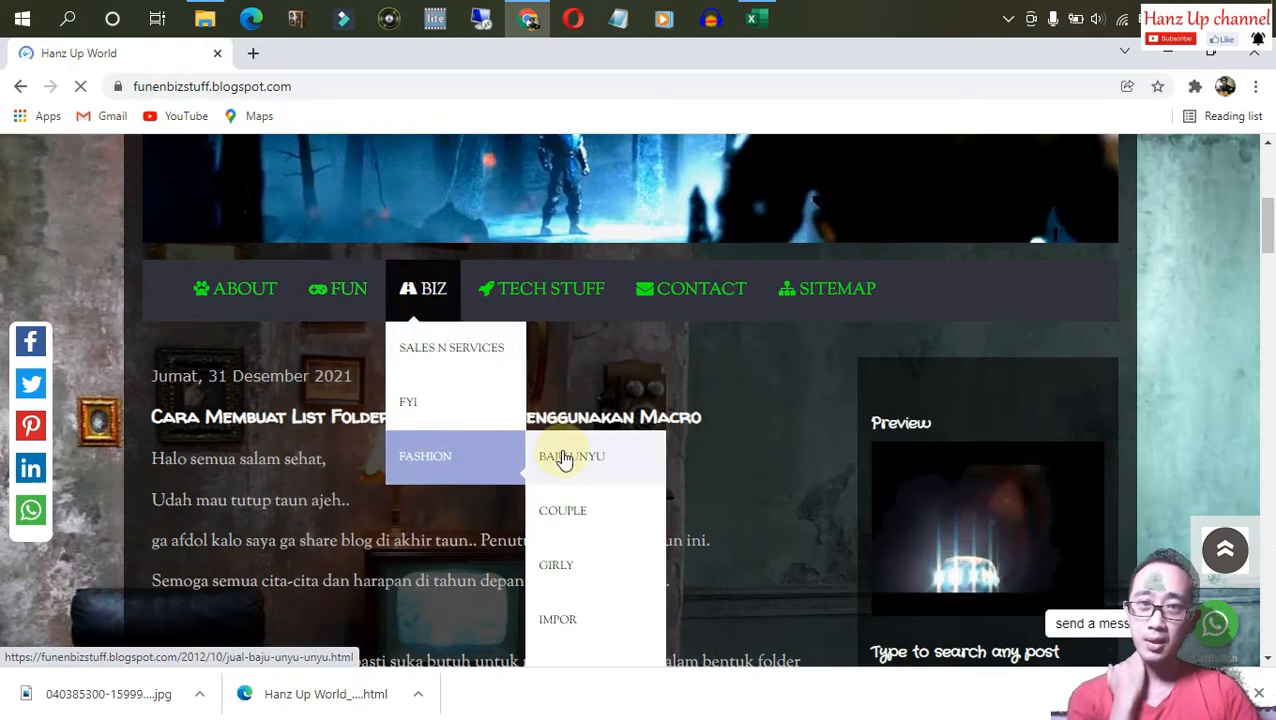
scroll(587, 464, "down", 1)
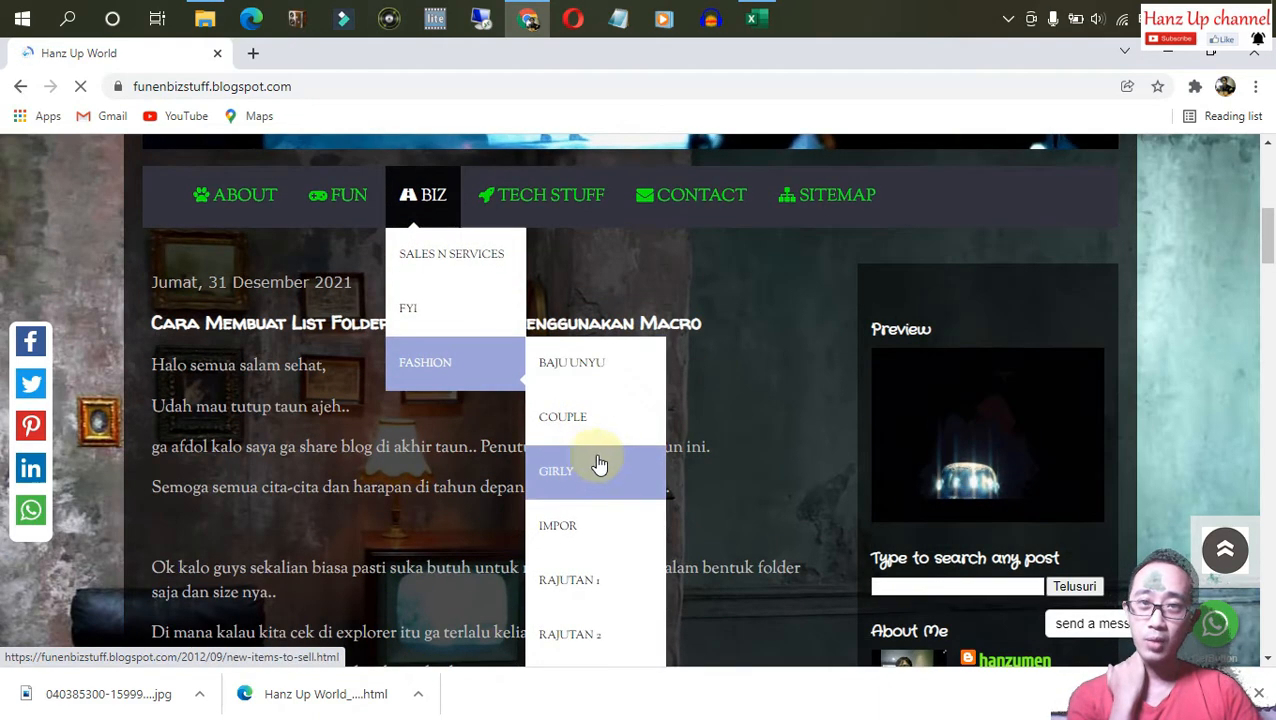
left_click(610, 370)
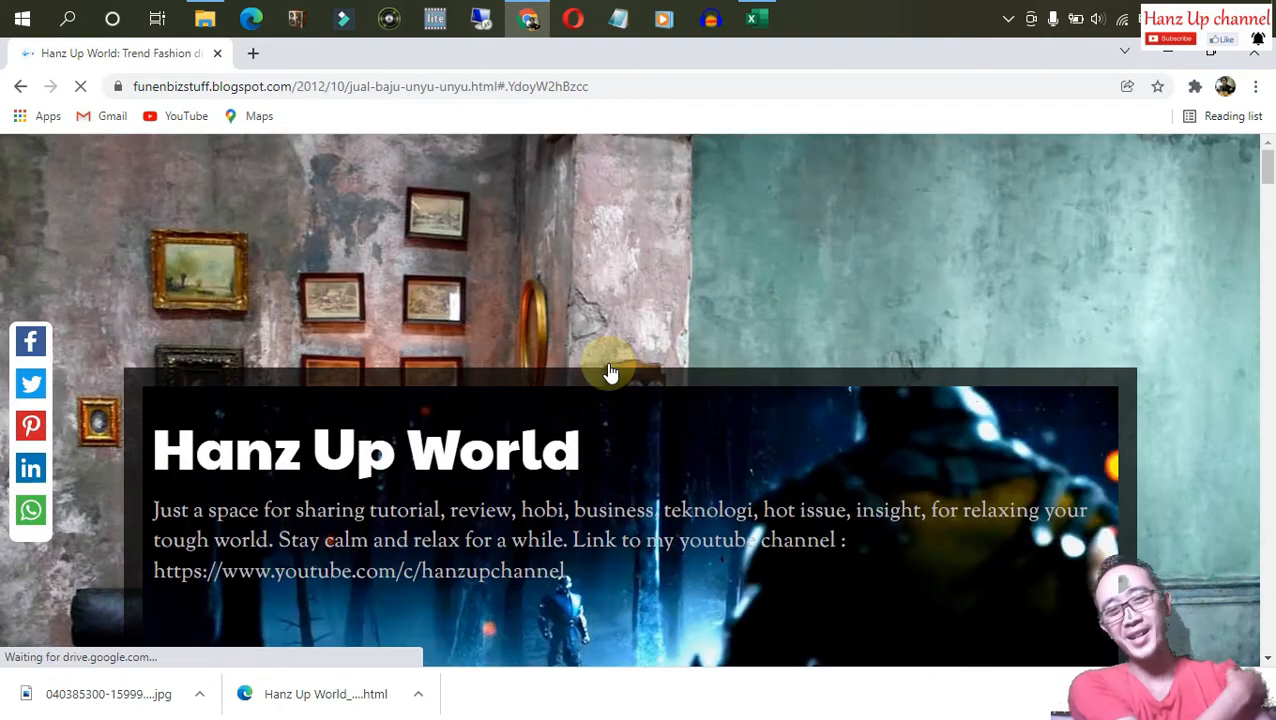
Save the Trend Fashion di Oktober 2012 page to the Desktop as a complete webpage under its suggested file name.
scroll(854, 508, "down", 10)
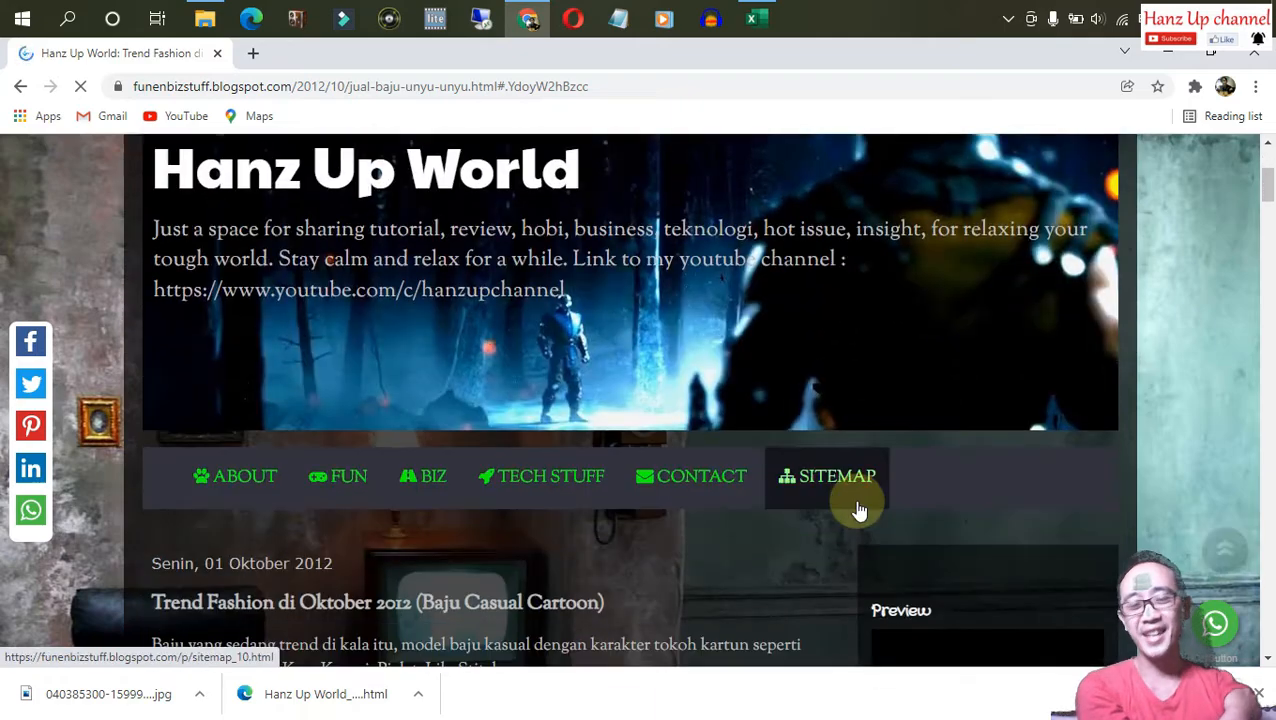
scroll(851, 502, "down", 8)
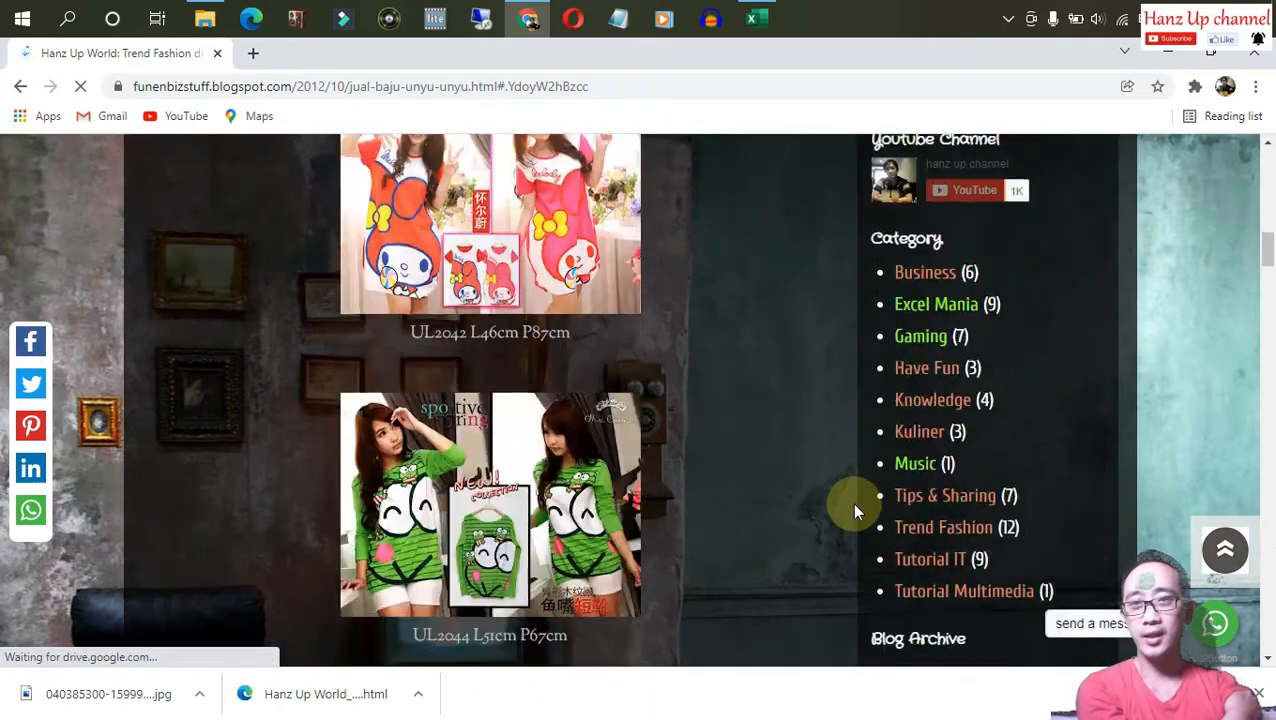
scroll(850, 512, "down", 8)
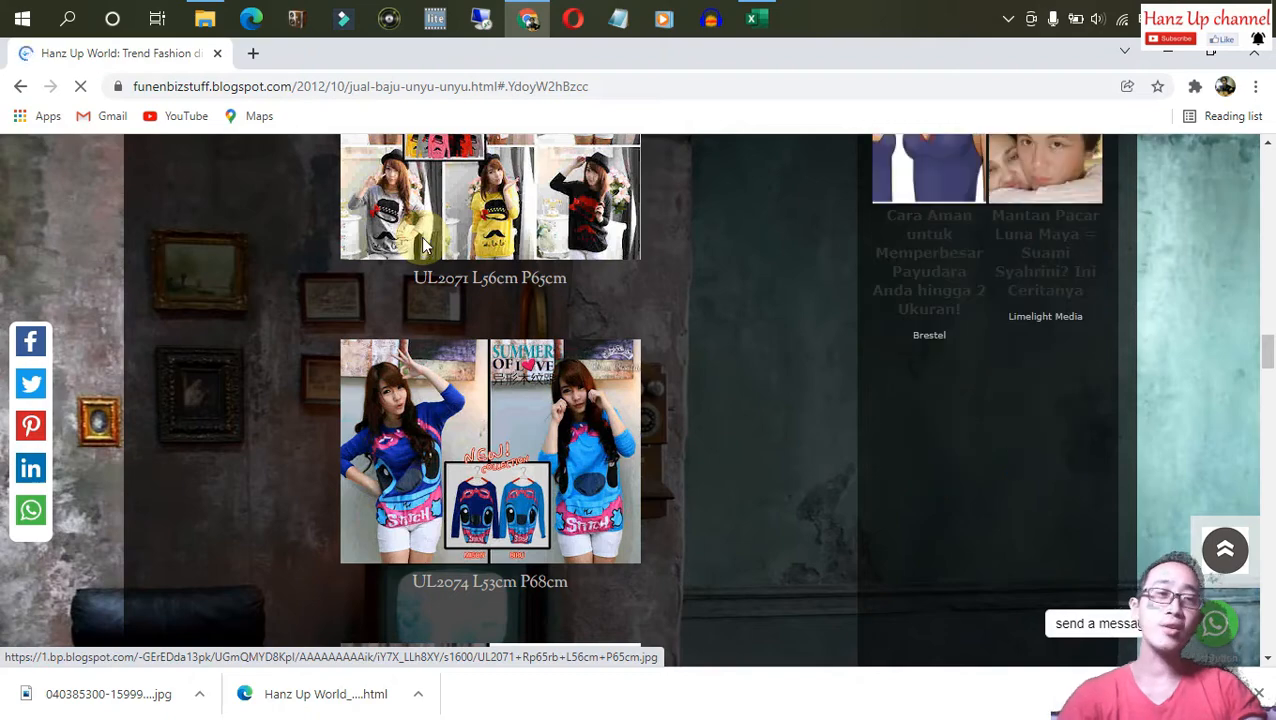
key("ctrl+s")
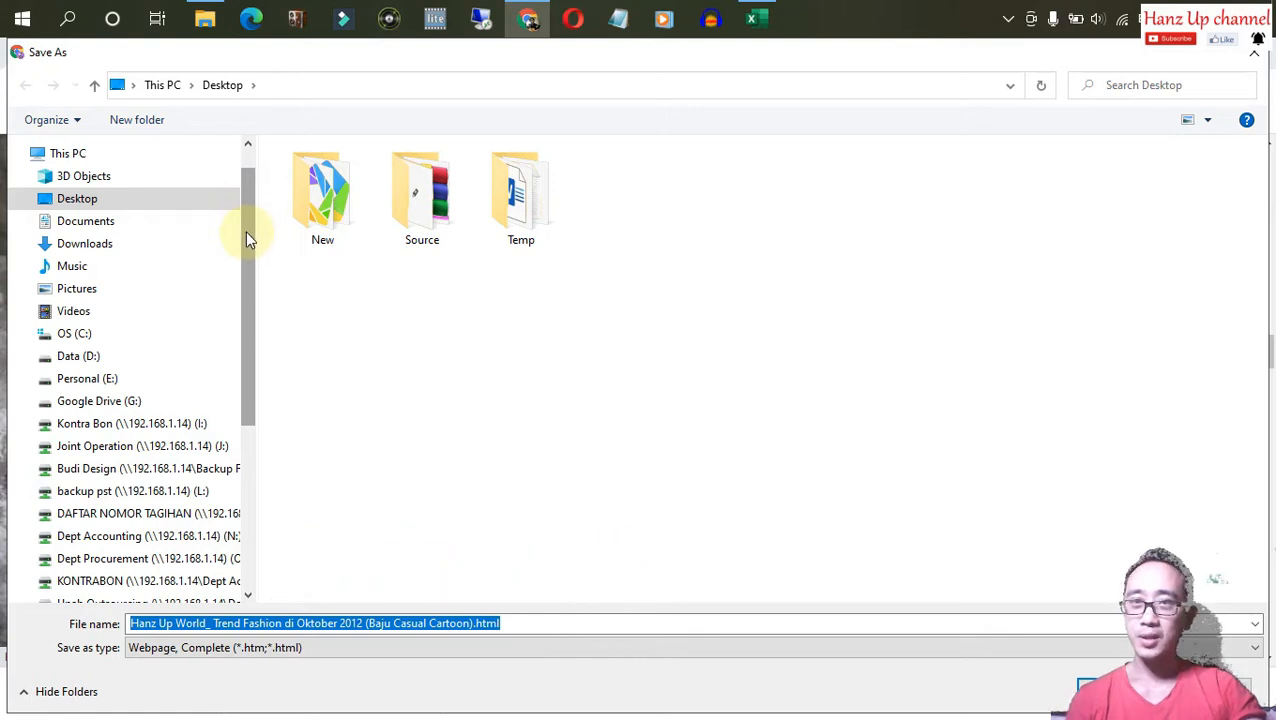
left_click(75, 203)
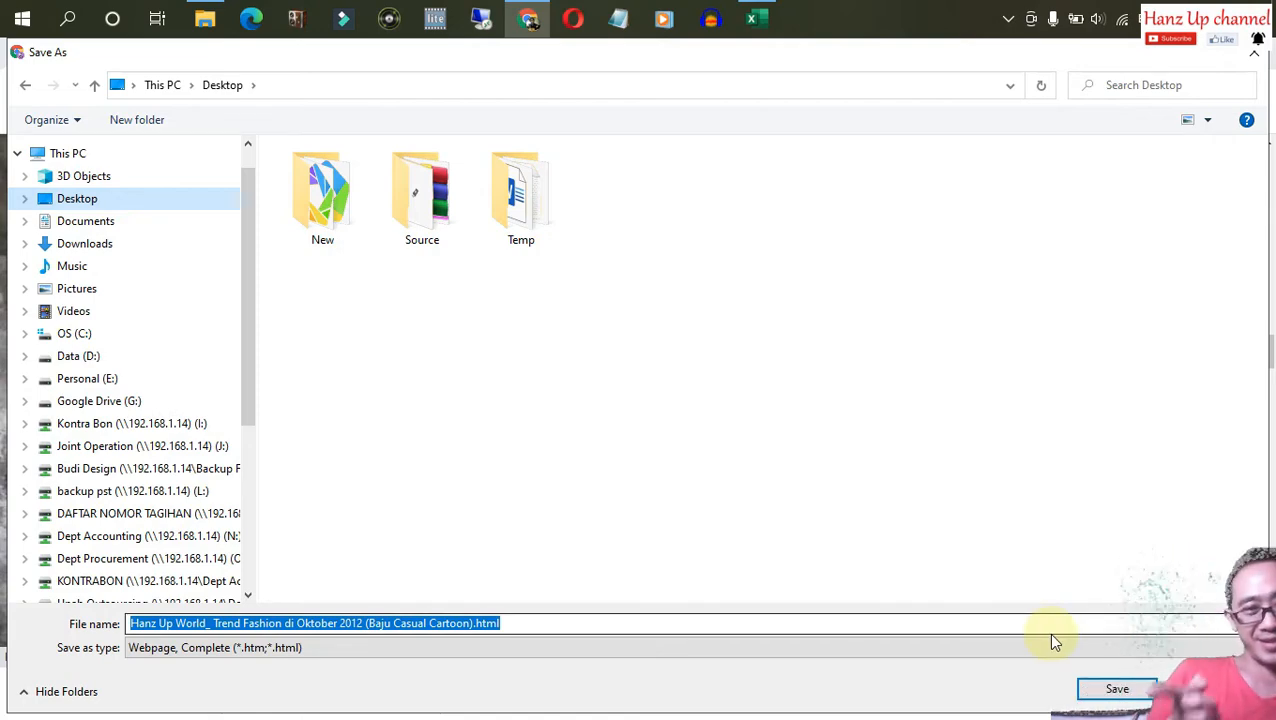
left_click(1108, 689)
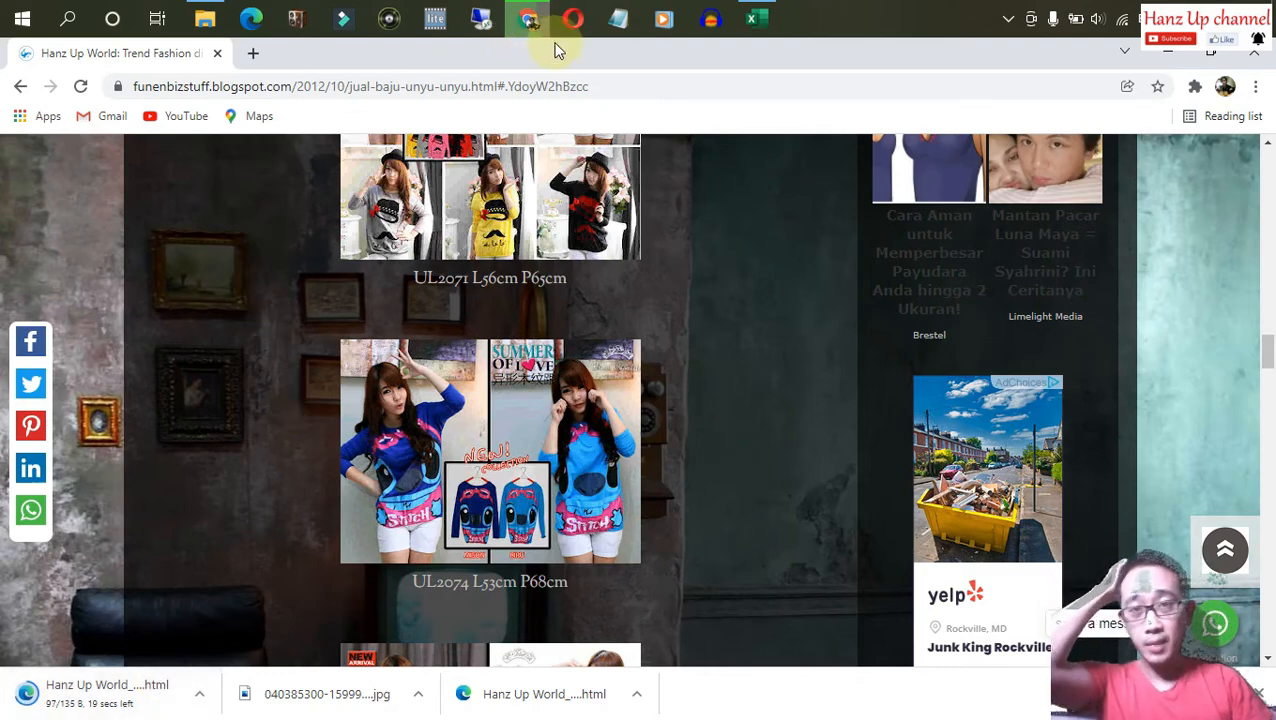
Select and copy the product listing on the blog page from the UL2035 caption through the UL2078 caption.
scroll(655, 398, "up", 2)
scroll(658, 398, "up", 10)
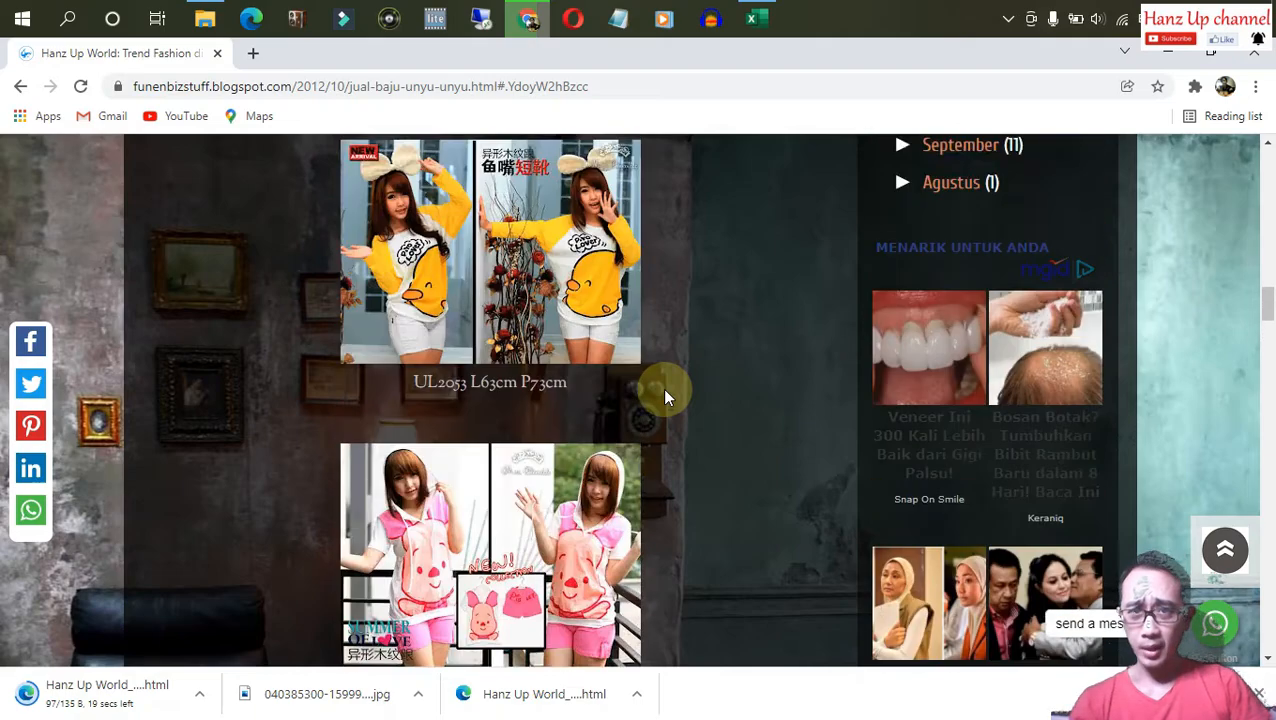
scroll(642, 398, "up", 10)
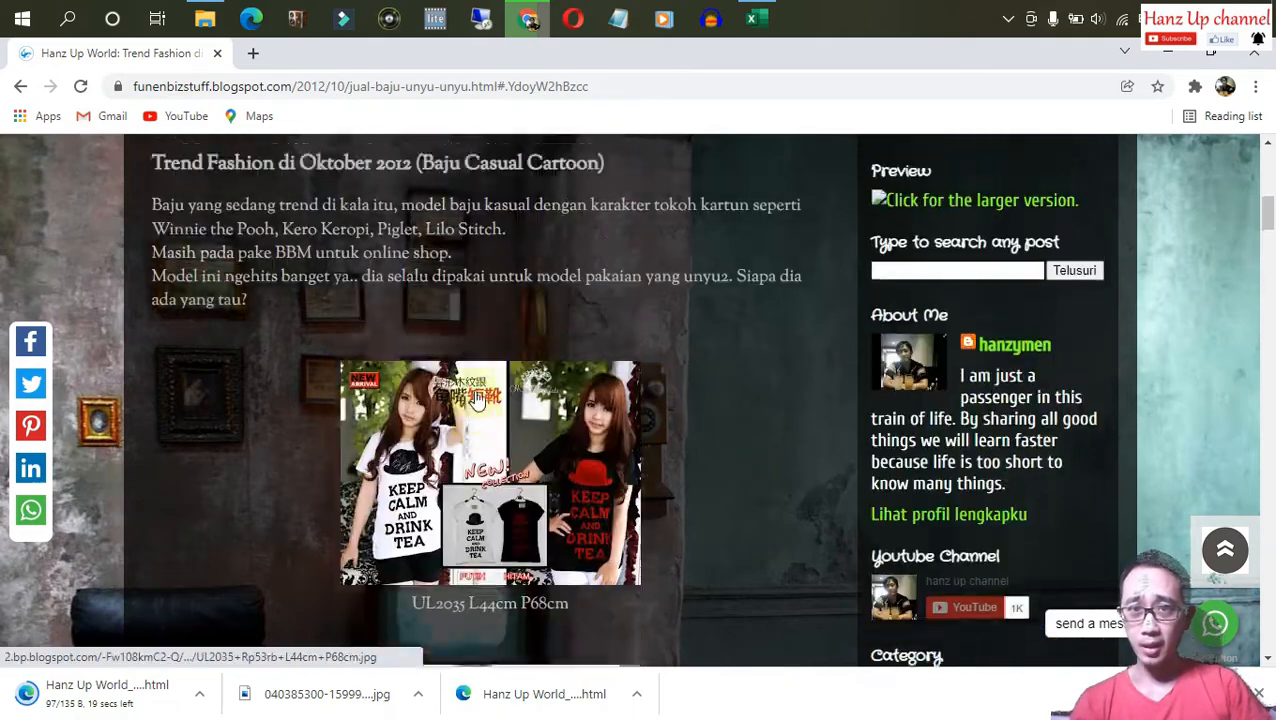
scroll(324, 483, "down", 2)
left_click_drag(404, 478, 475, 512)
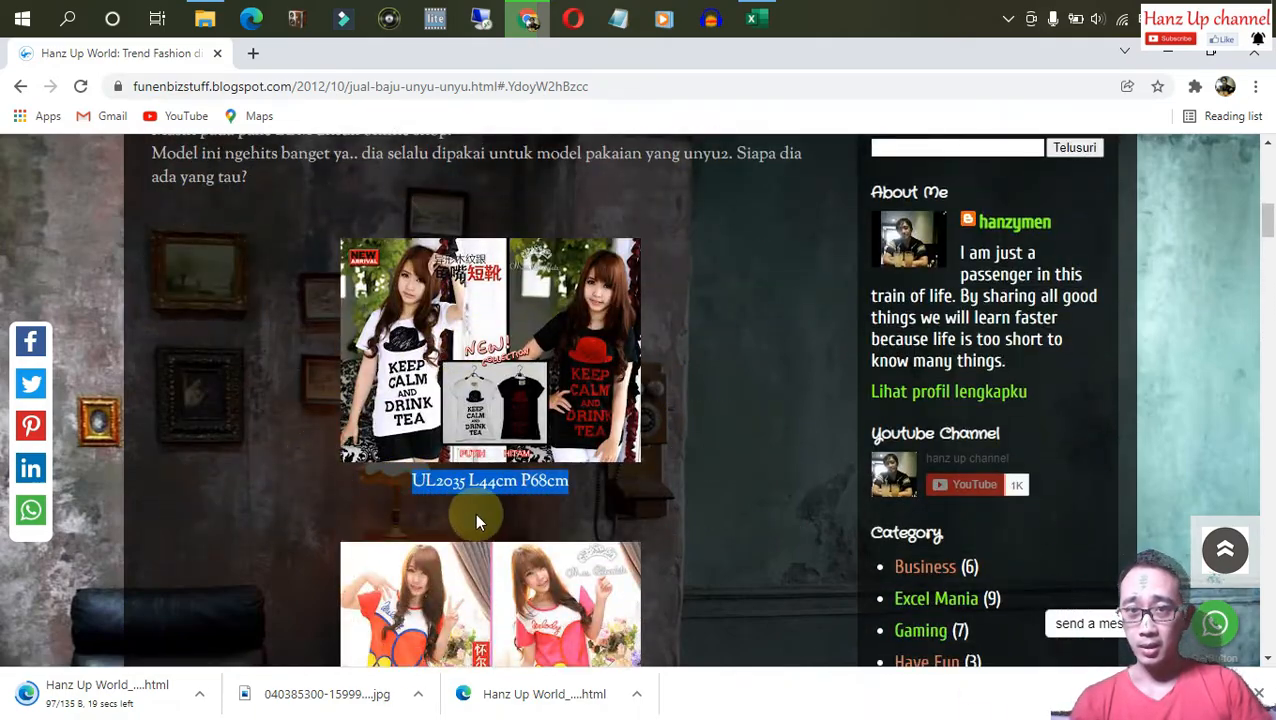
scroll(610, 500, "down", 8)
scroll(603, 490, "down", 10)
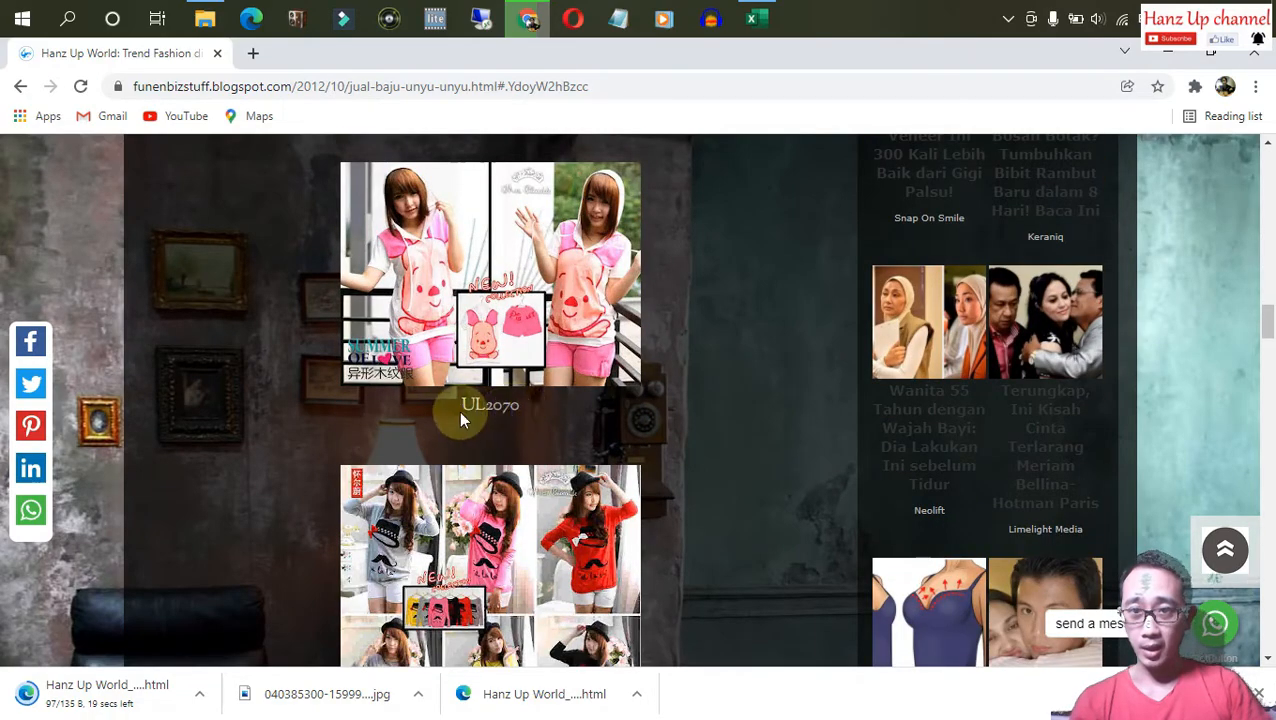
scroll(562, 445, "down", 15)
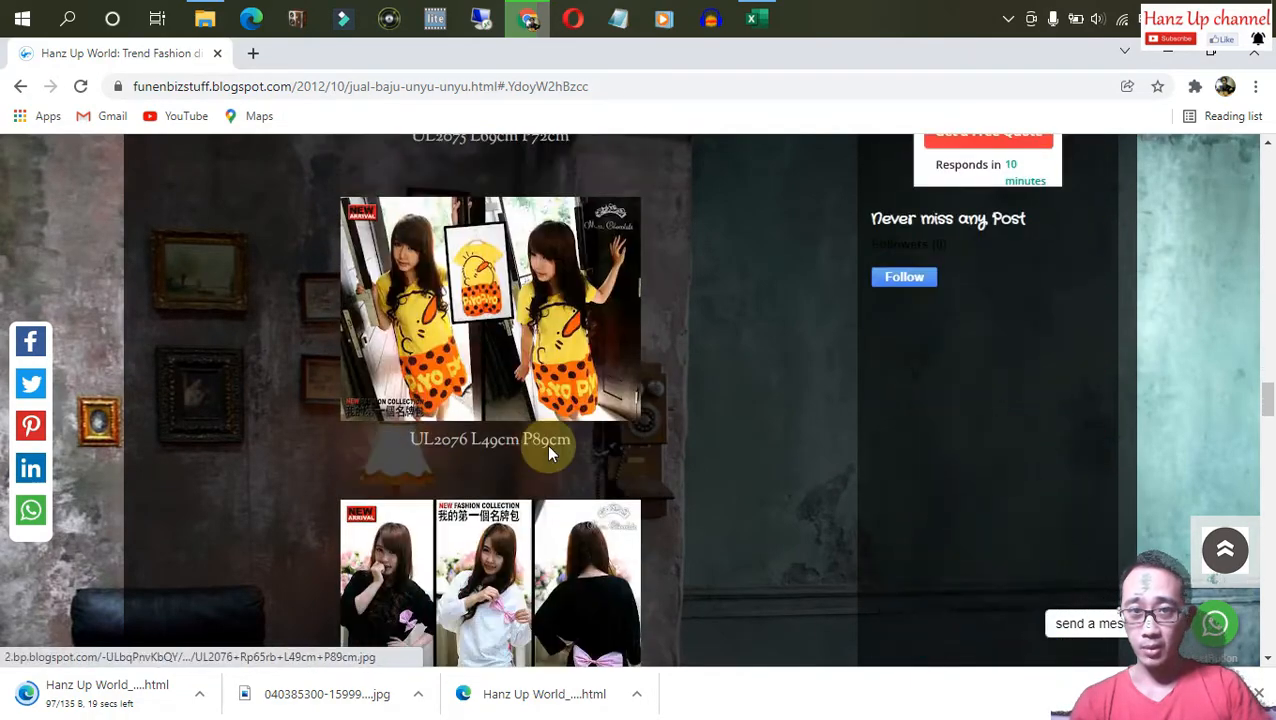
scroll(548, 453, "down", 8)
triple_click(582, 303)
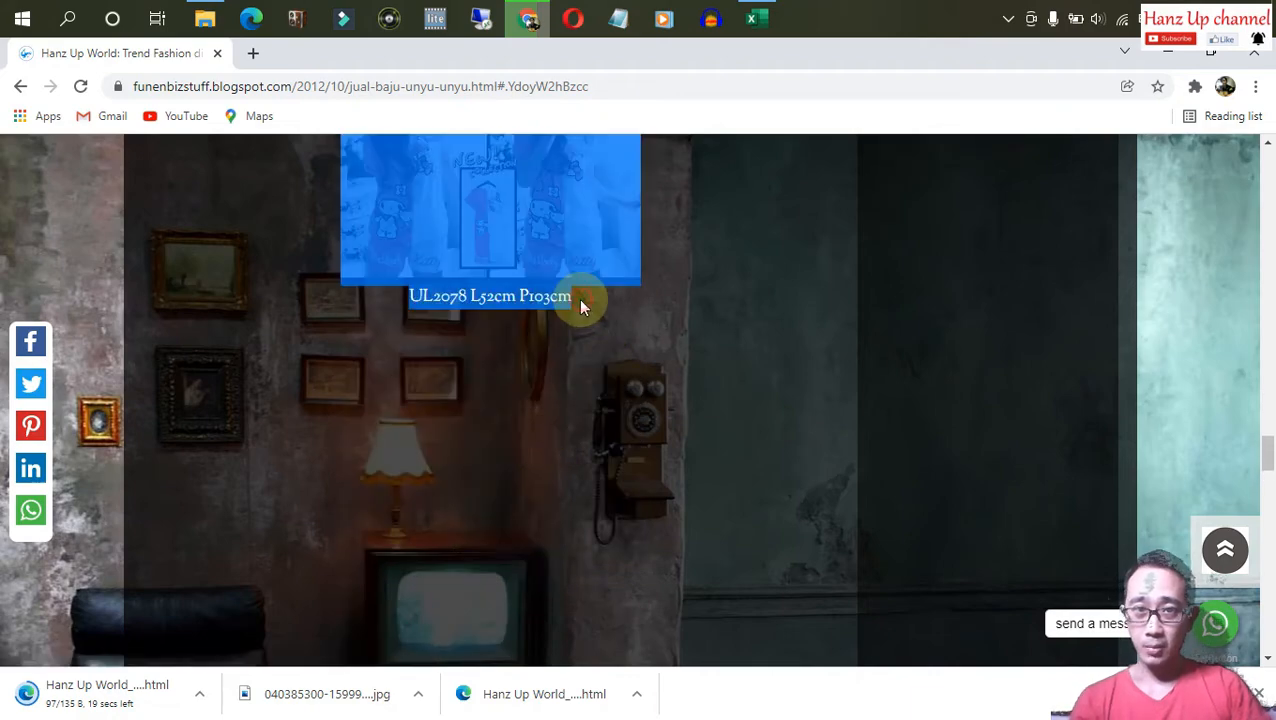
Open a blank Notepad document and paste the copied product listing into it as plain text.
left_click(753, 20)
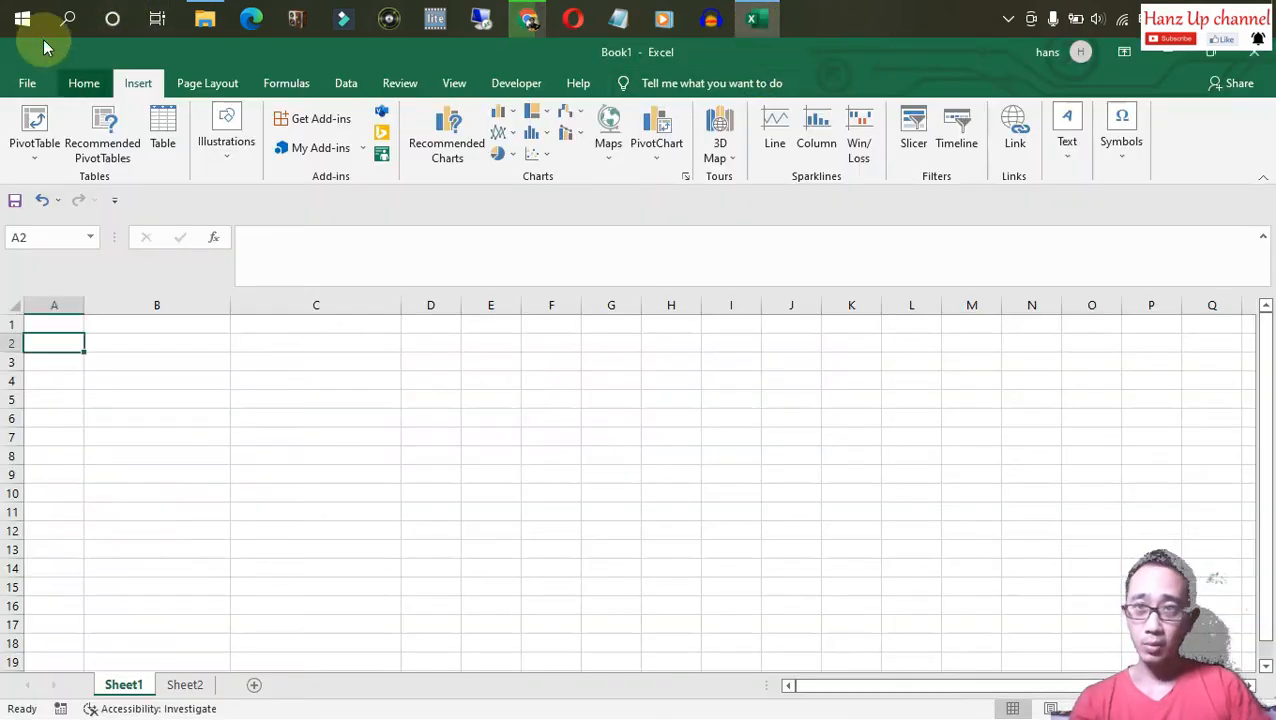
key("super")
type("note")
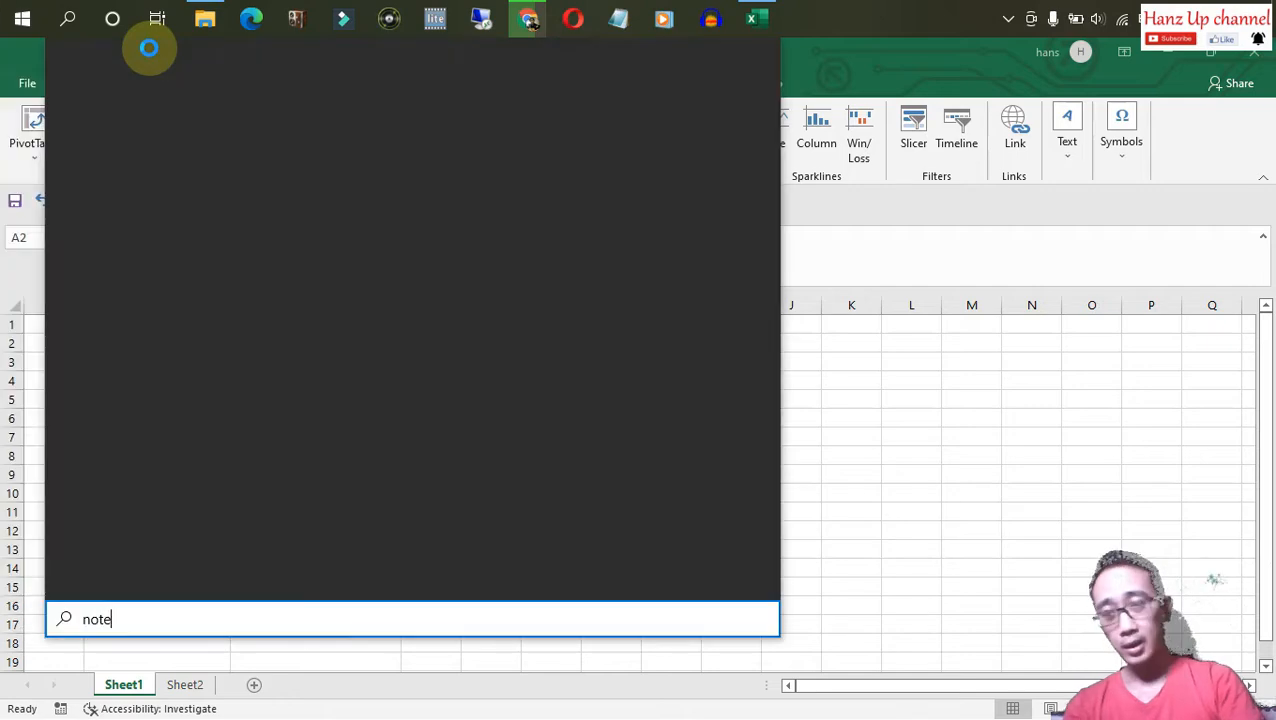
key("Return")
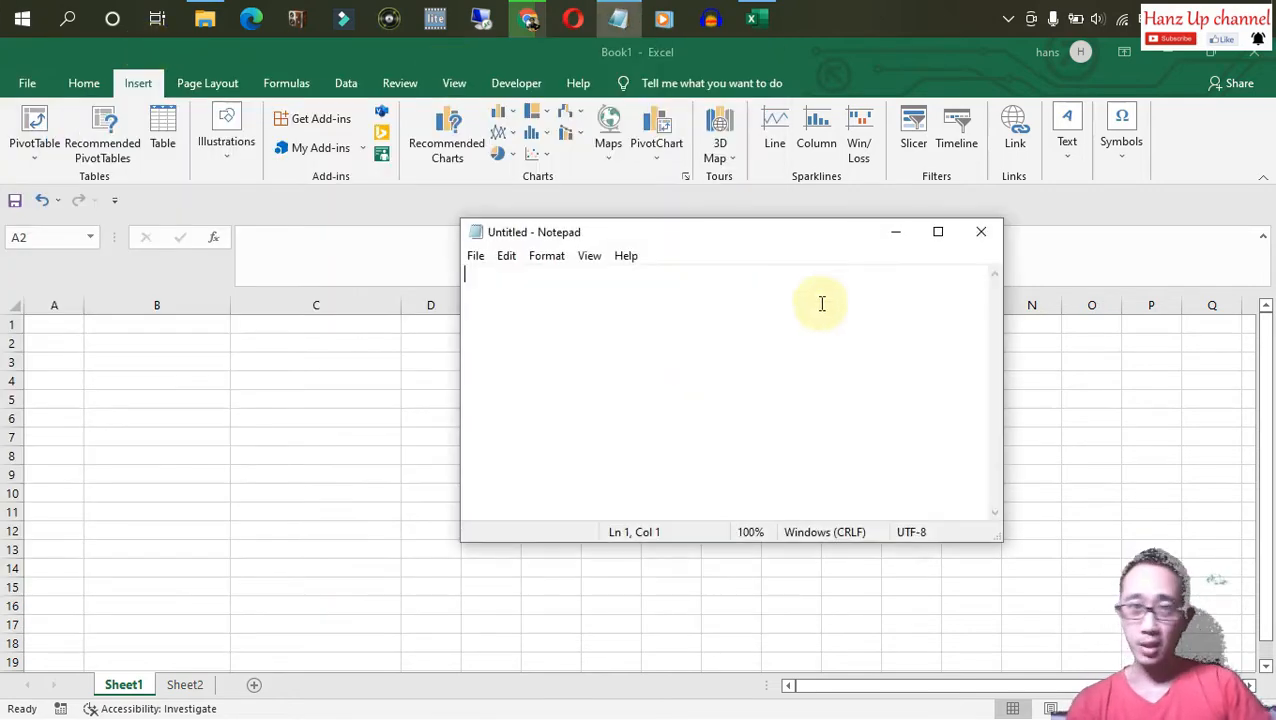
key("ctrl+v")
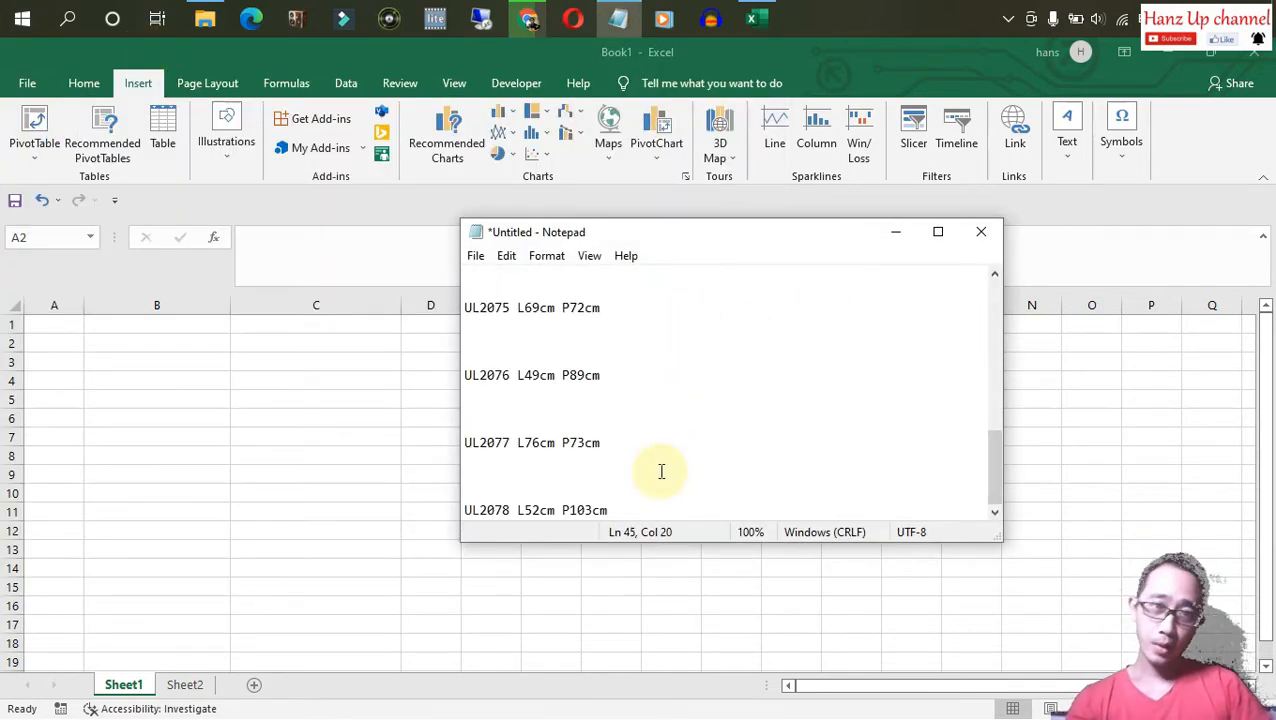
Copy all the product text from Notepad and paste it into Sheet1 of the Excel workbook starting at cell B3.
key("ctrl+a")
left_click(391, 445)
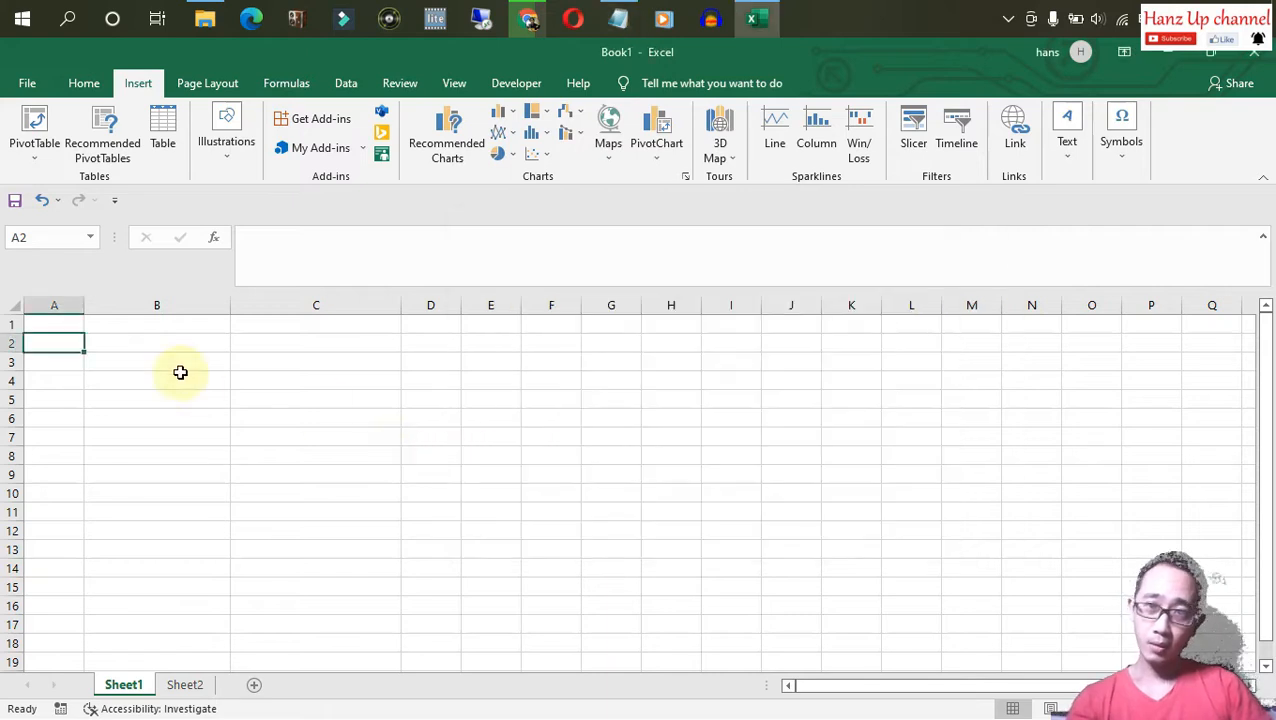
left_click(179, 360)
key("ctrl+v")
left_click(350, 407)
left_click(177, 342)
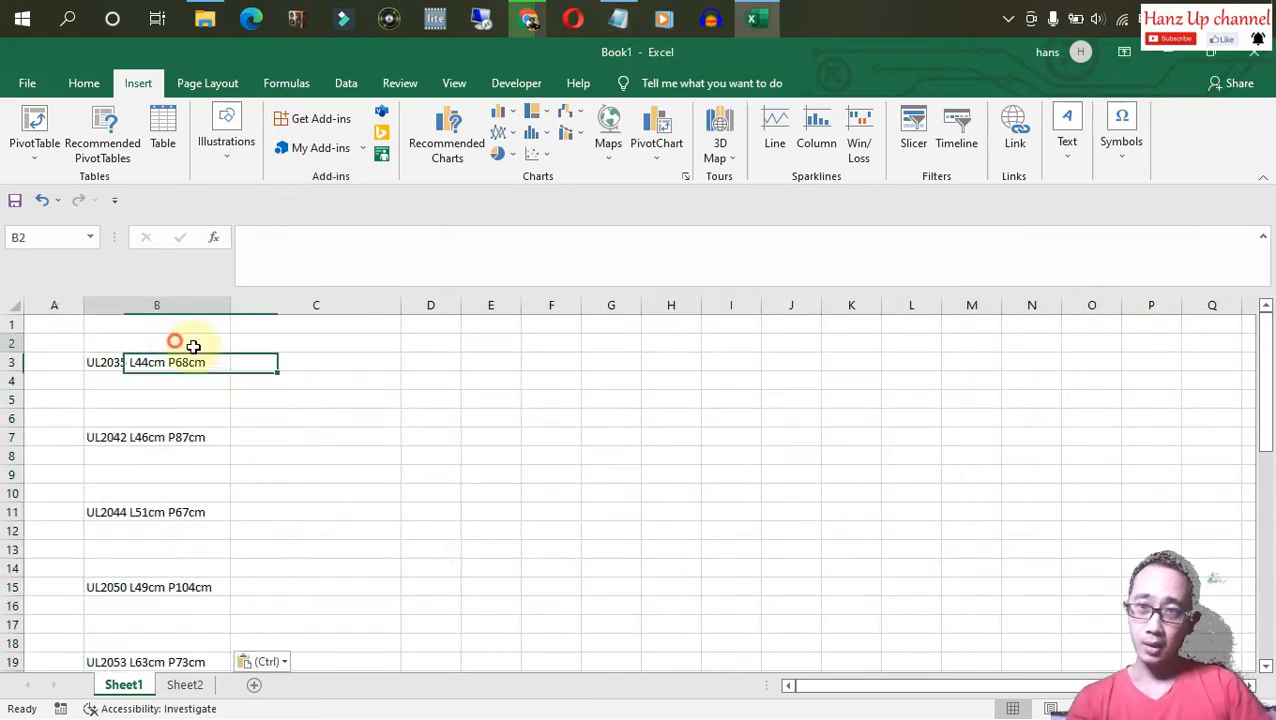
Enter the heading Produk in cell B2 above the product list on Sheet1.
type("Produk")
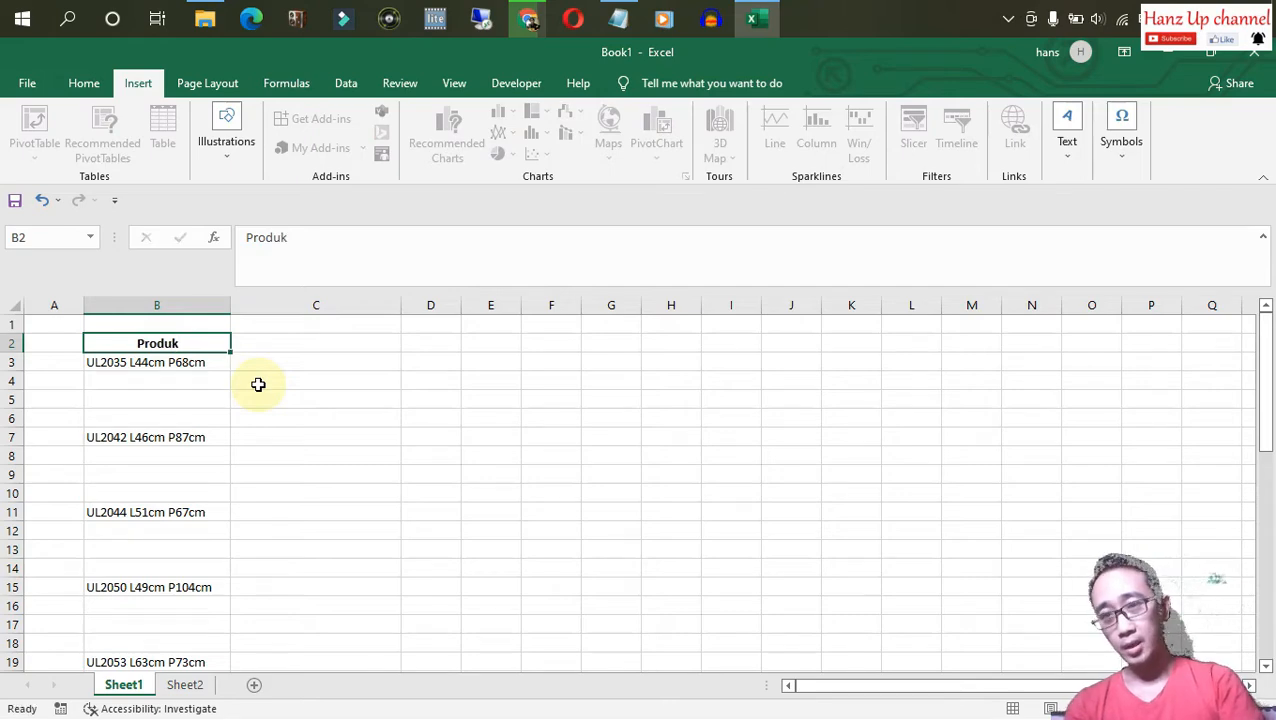
key("Return")
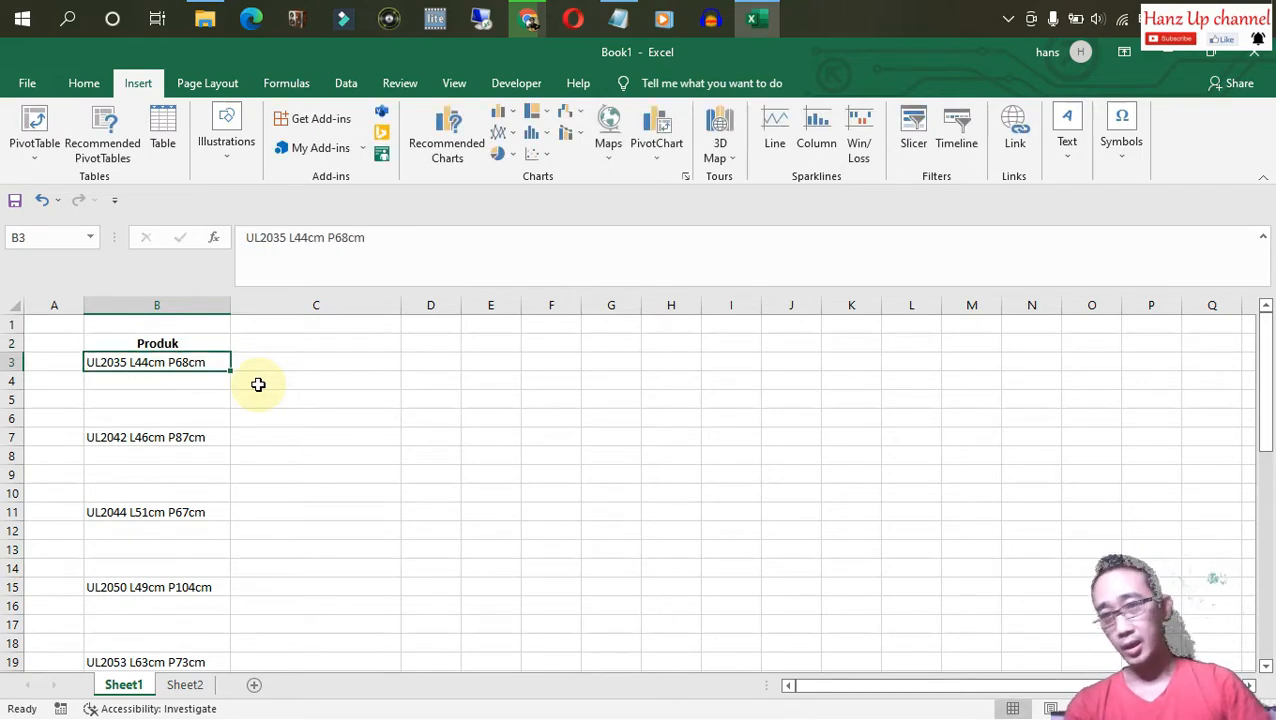
left_click(345, 437)
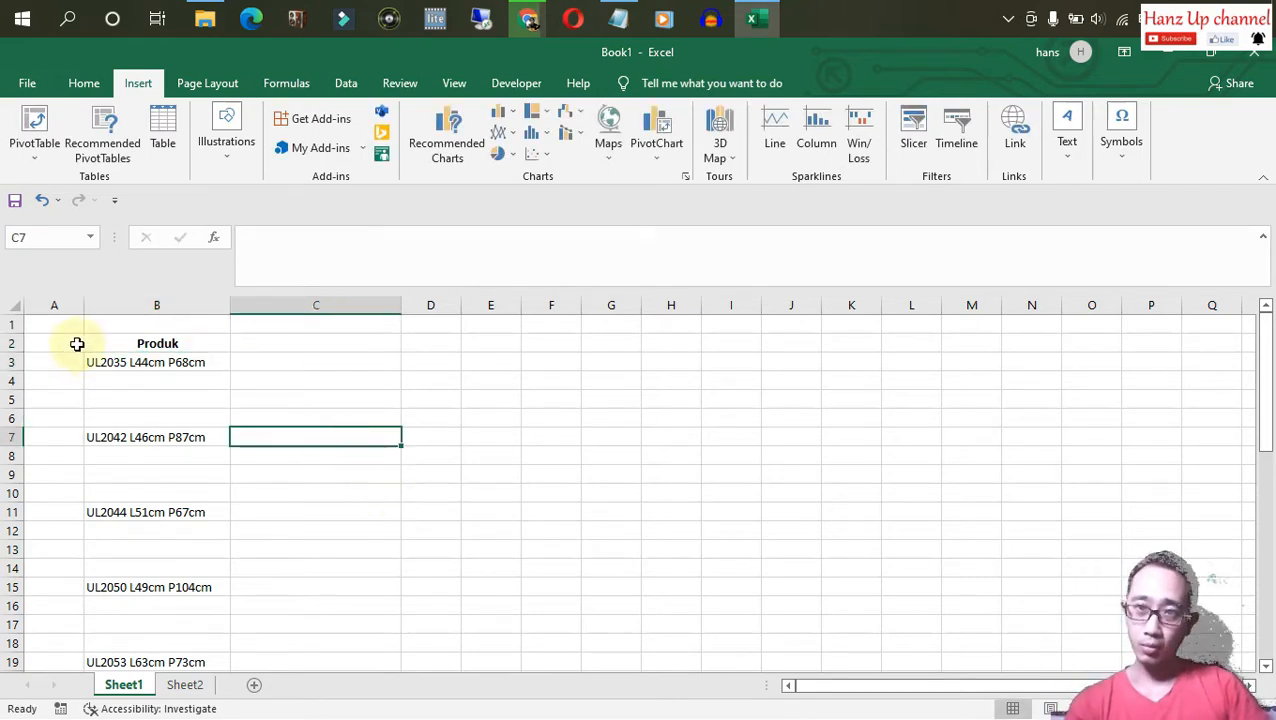
Turn on filtering for the product list in B2:B47.
left_click(110, 343)
scroll(188, 466, "down", 12)
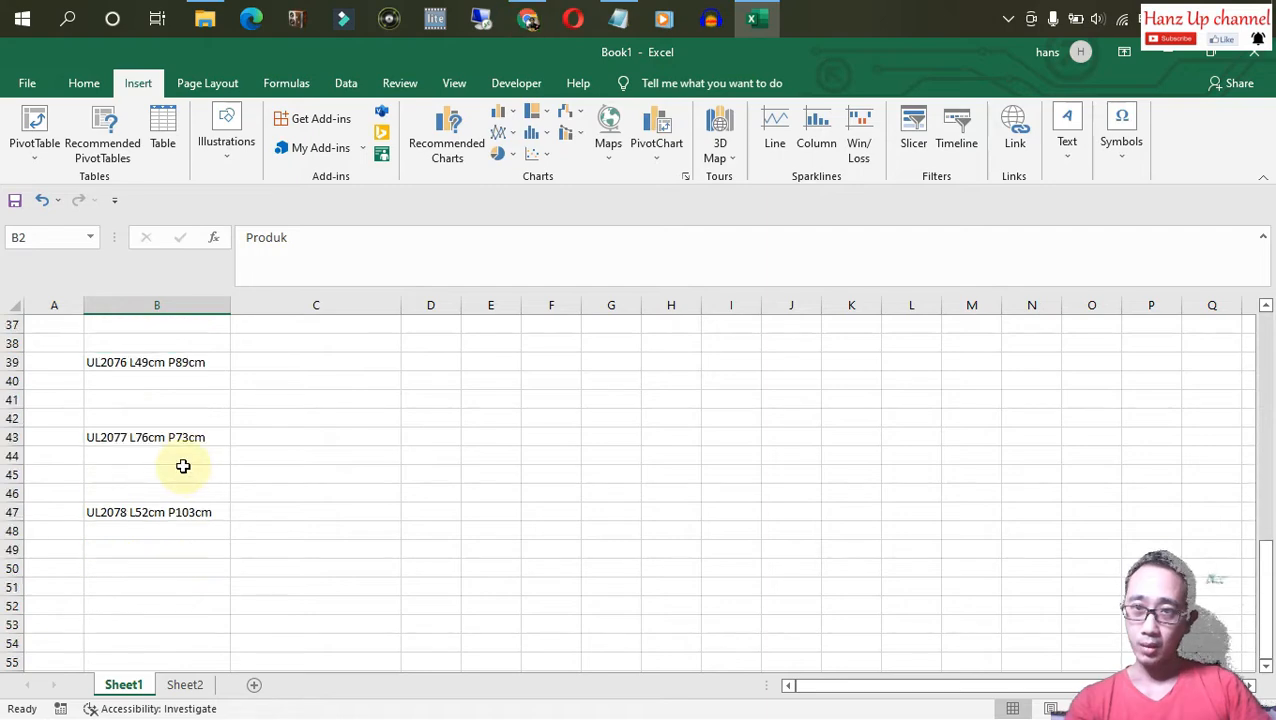
left_click(180, 512, "shift")
left_click(346, 83)
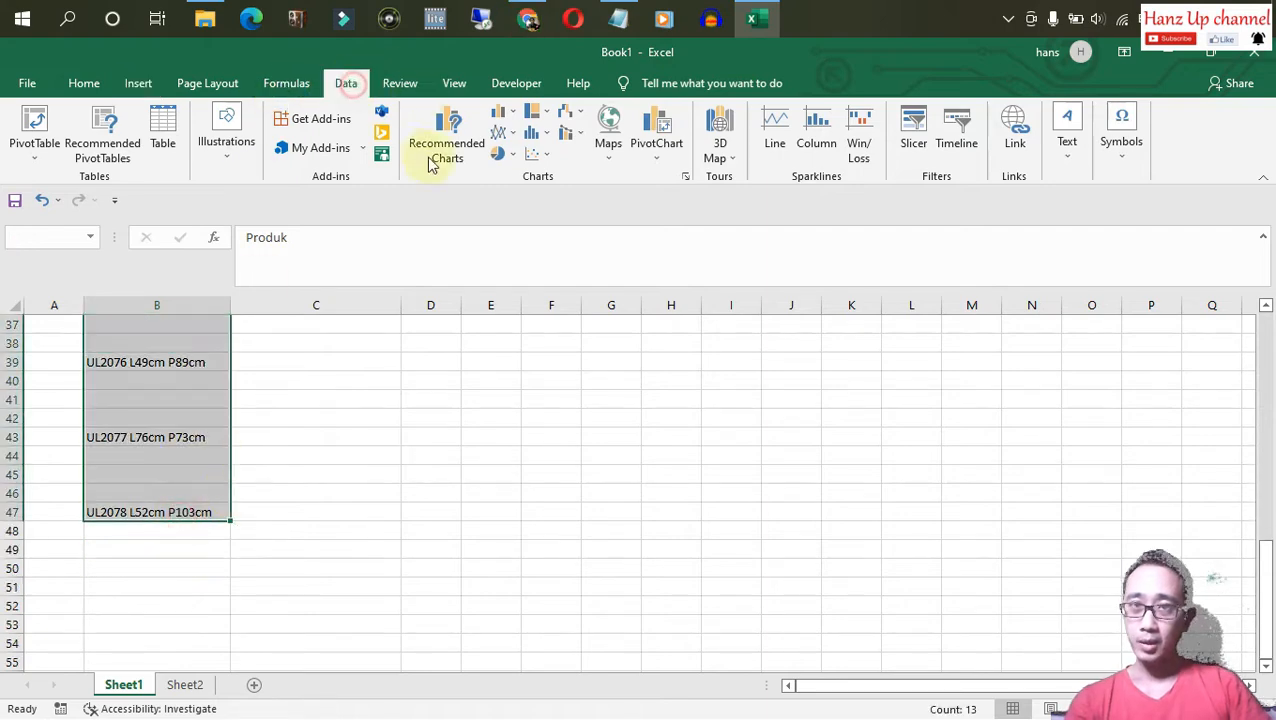
left_click(597, 143)
left_click(420, 493)
scroll(214, 436, "up", 12)
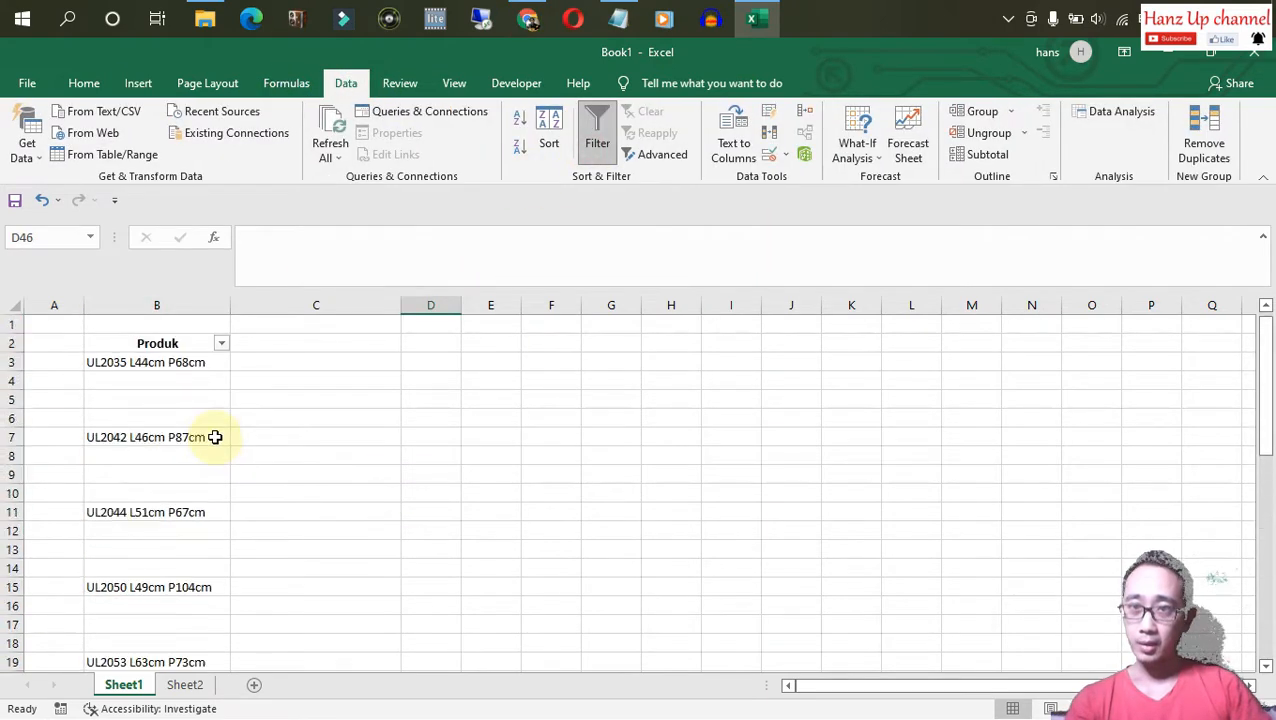
Filter the Produk column to show only the blank entries.
left_click(342, 431)
left_click(224, 343)
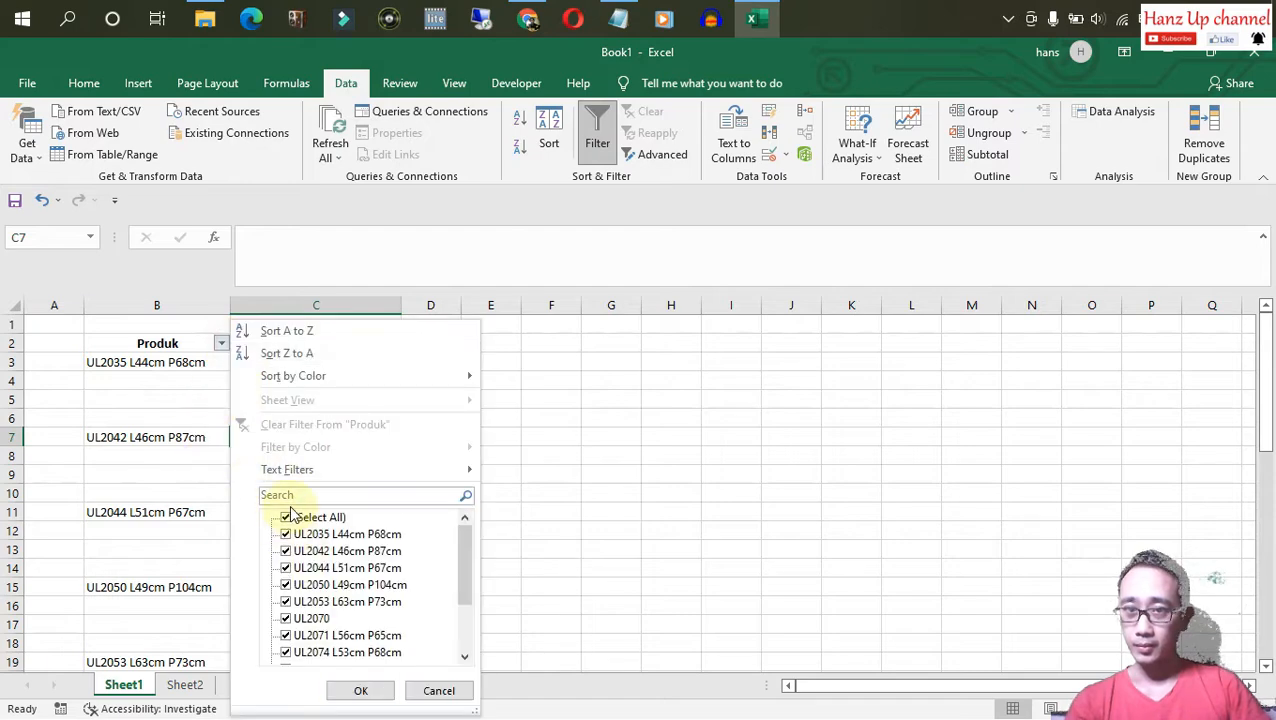
left_click(330, 519)
scroll(467, 555, "down", 2)
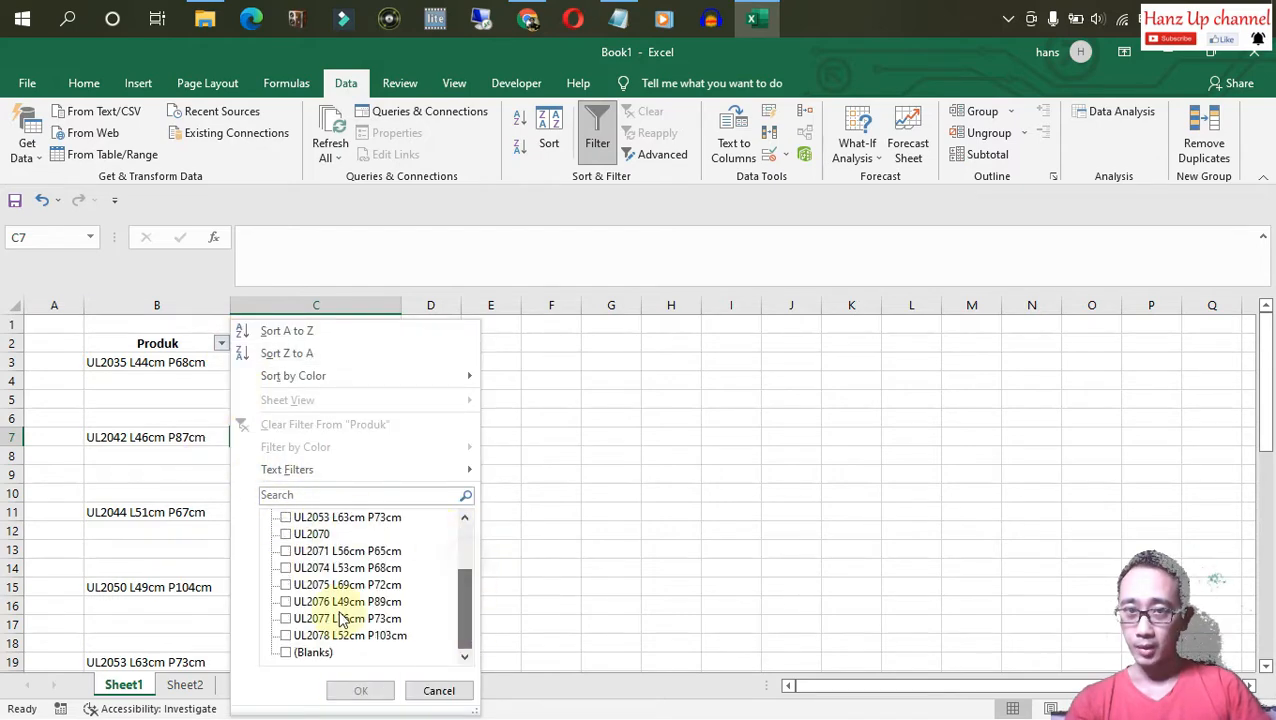
left_click(294, 658)
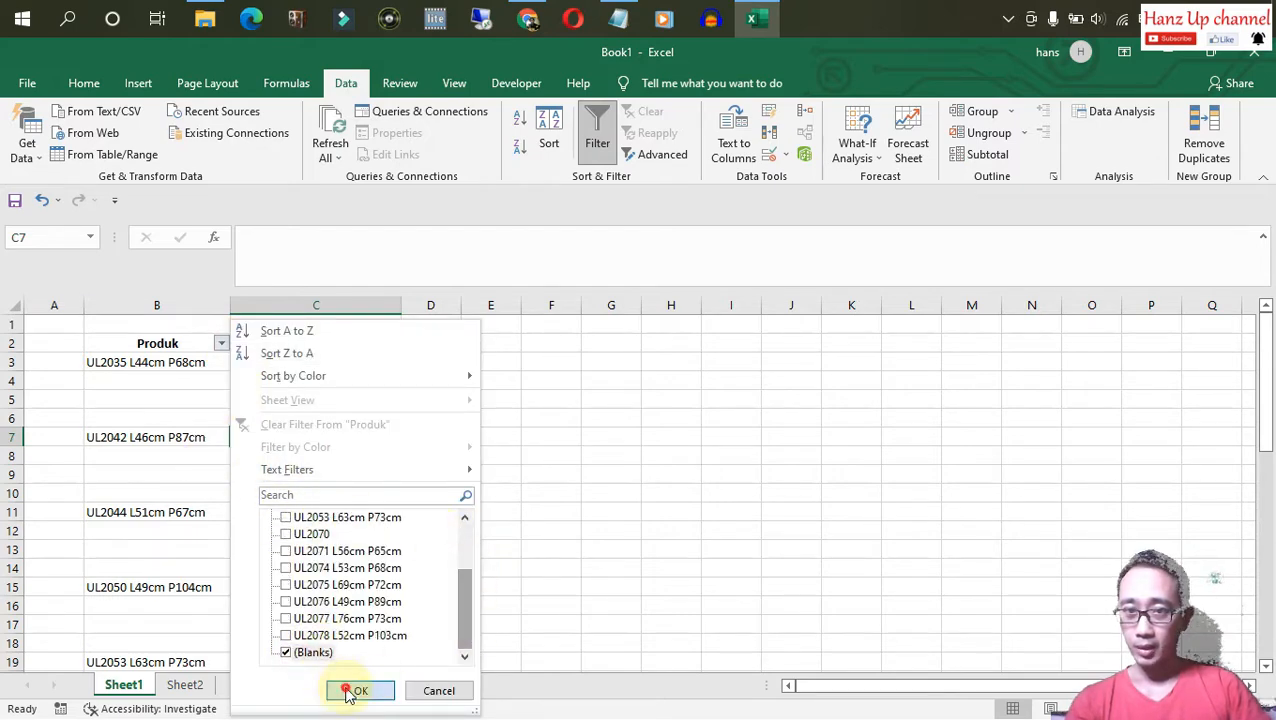
left_click(350, 690)
Delete all the filtered blank rows from row 4 through row 46.
left_click(11, 362)
scroll(66, 395, "down", 19)
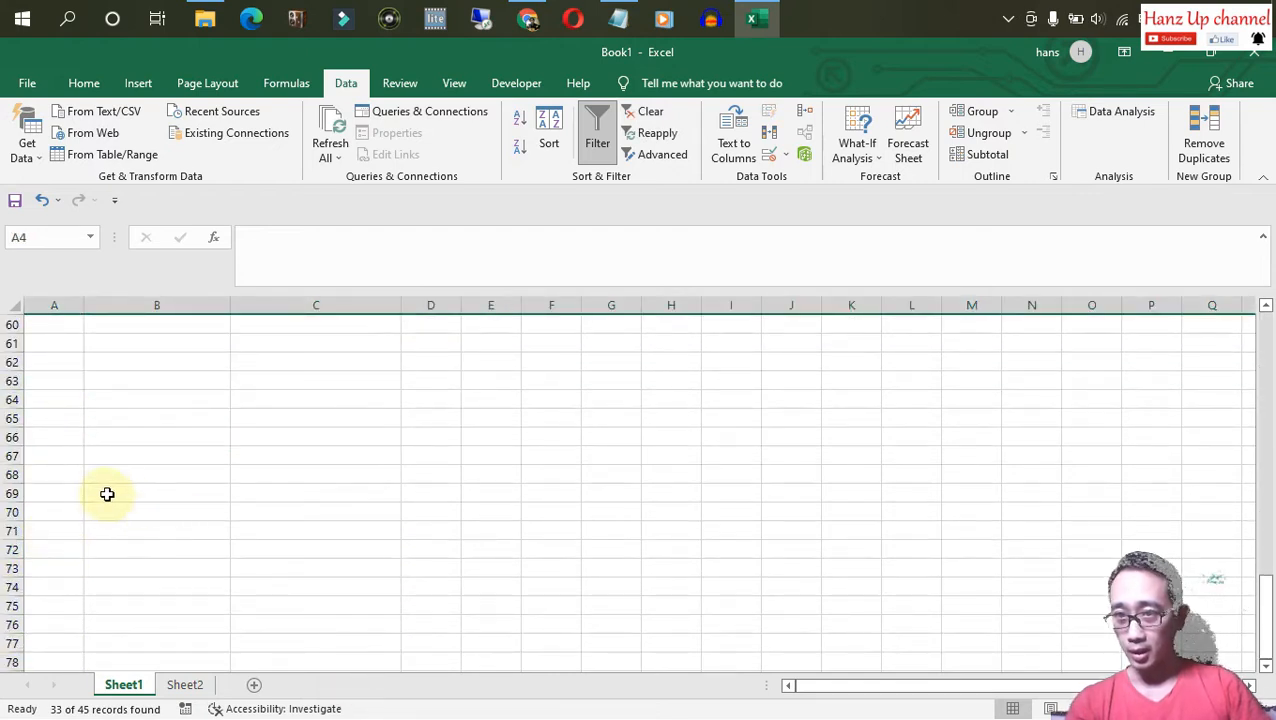
scroll(104, 496, "up", 6)
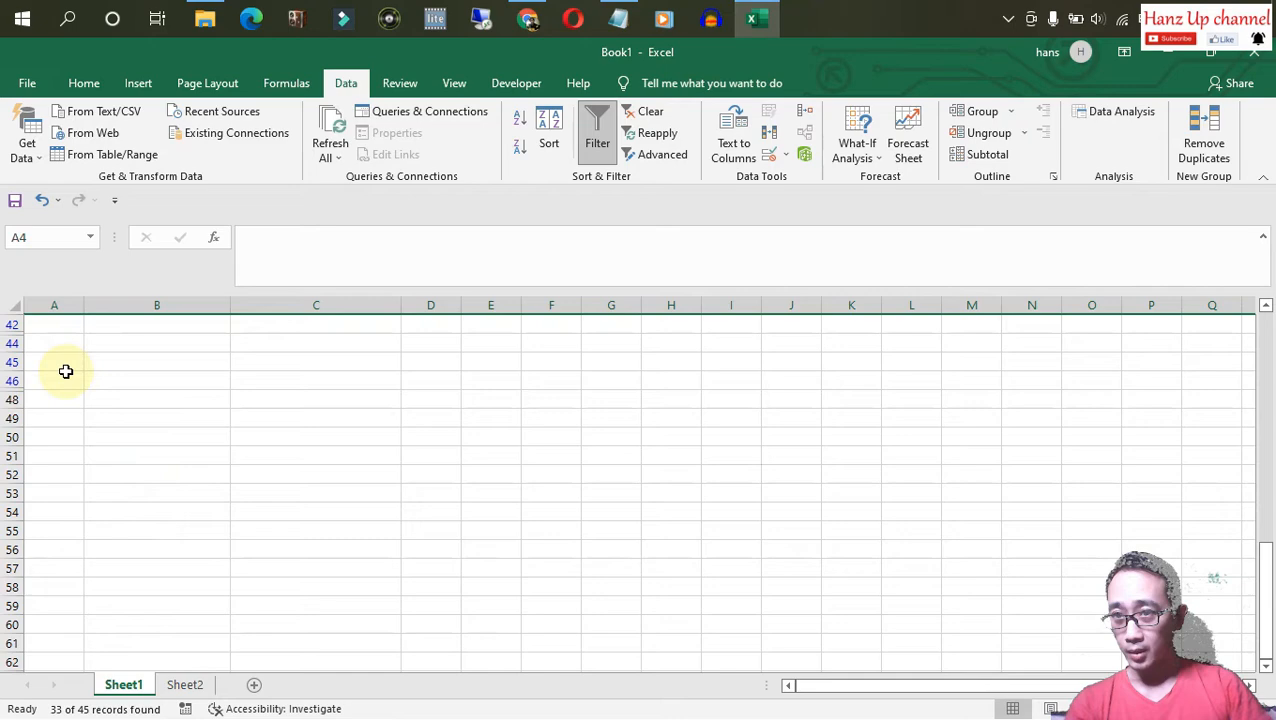
left_click_drag(12, 324, 16, 382)
right_click(16, 382)
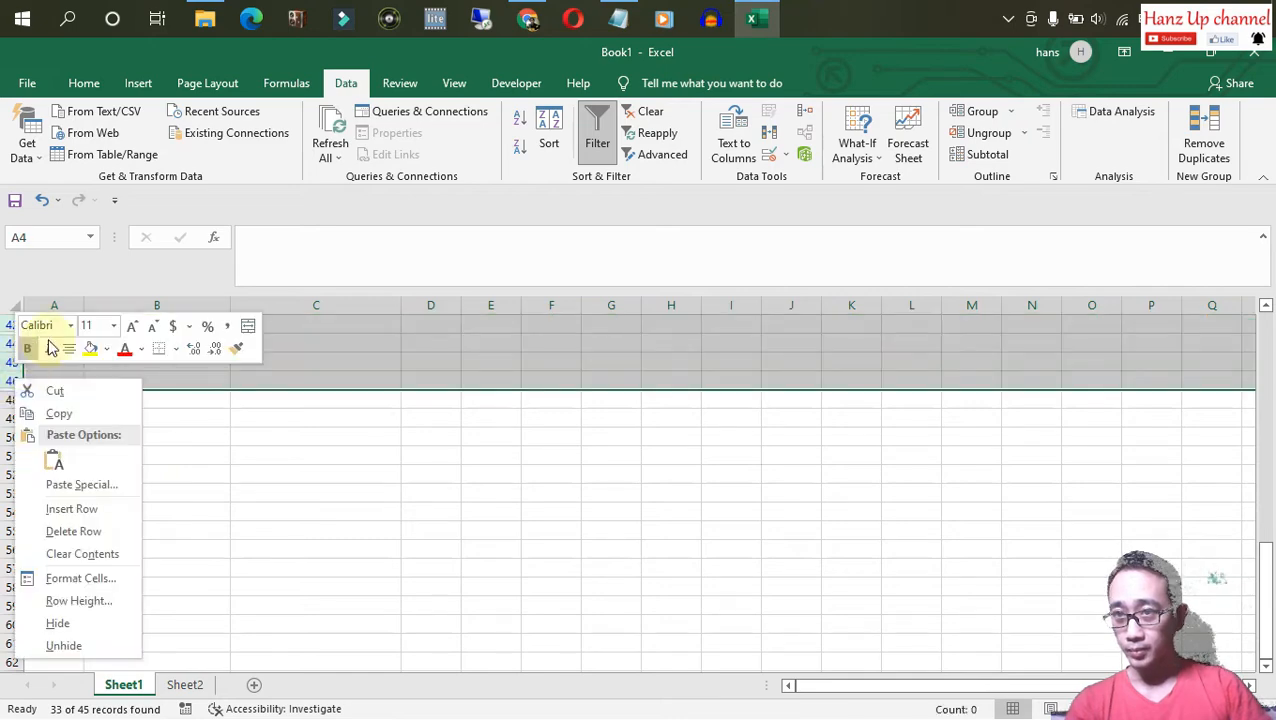
left_click(94, 531)
Clear the filter from the Produk column so all remaining product rows are shown.
scroll(288, 447, "up", 9)
left_click(273, 401)
left_click(219, 346)
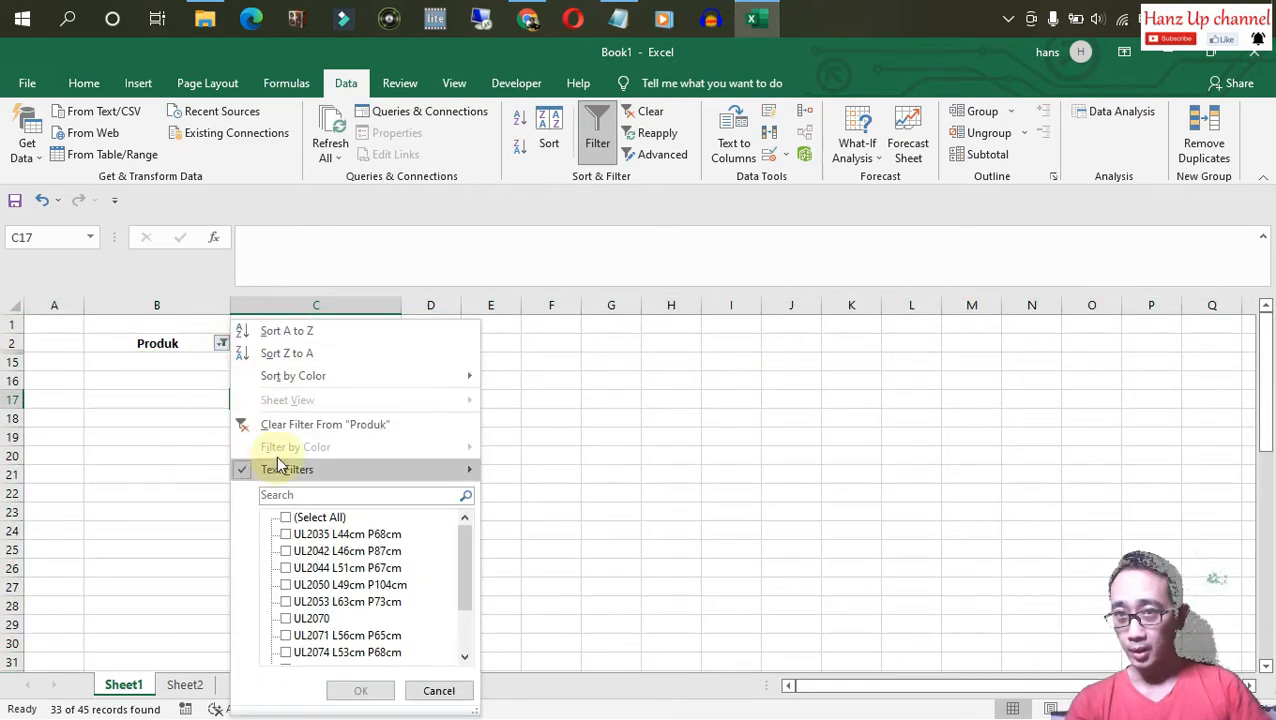
left_click(273, 424)
left_click(370, 379)
Copy the product list together with its Produk heading, B2:B14, on Sheet1.
left_click(151, 365)
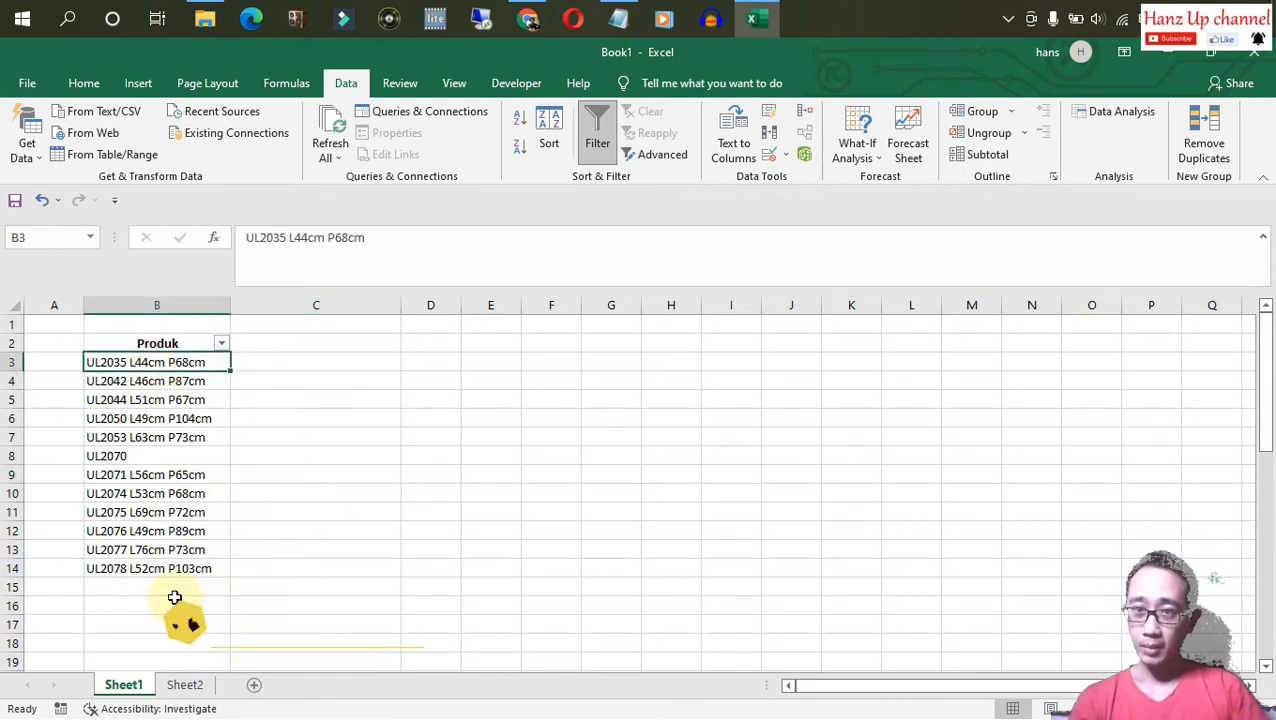
key("ctrl+shift+Down")
key("ctrl+c")
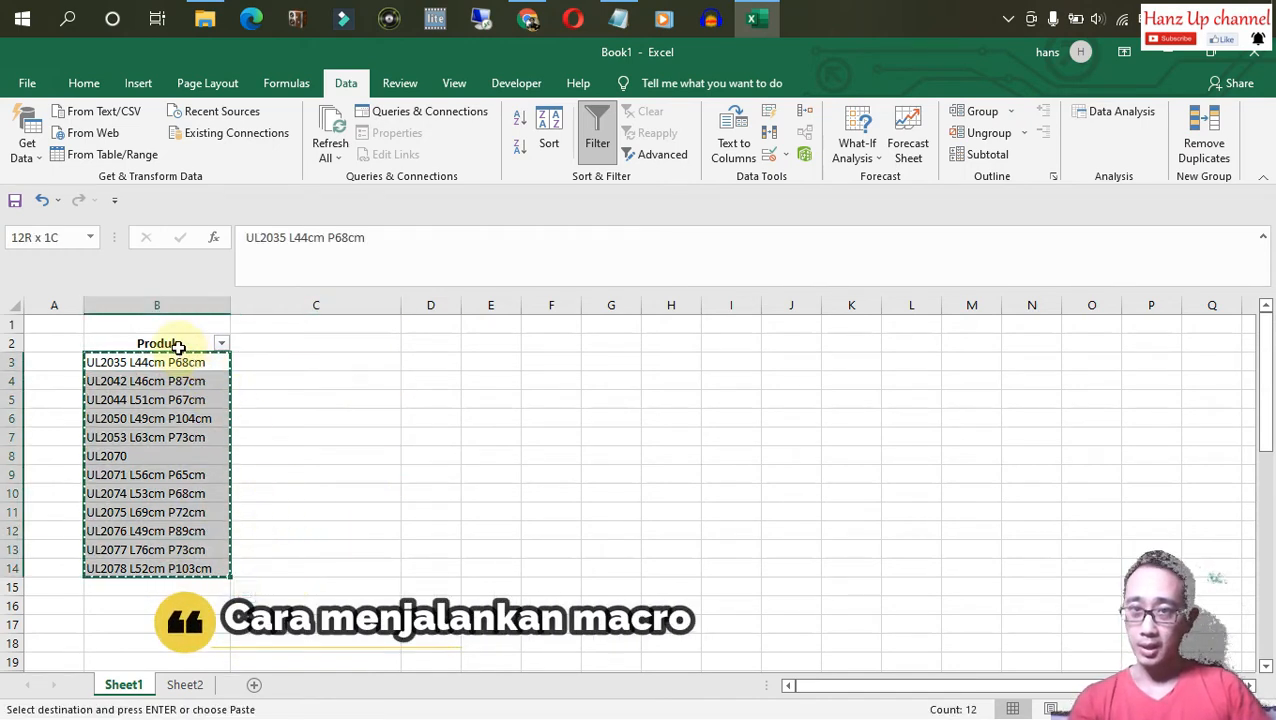
left_click(180, 344)
left_click(265, 507)
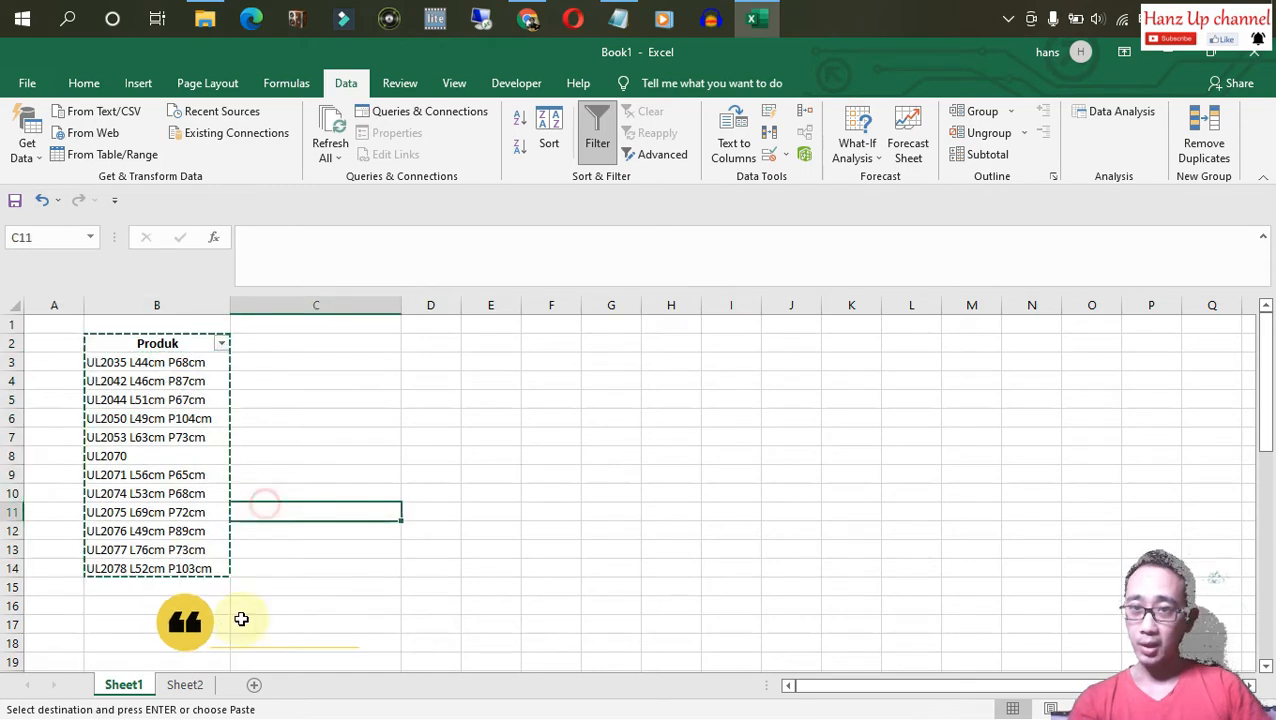
Paste the copied list into Sheet2 starting at cell B2 and fit column B to its contents.
left_click(197, 684)
left_click(185, 447)
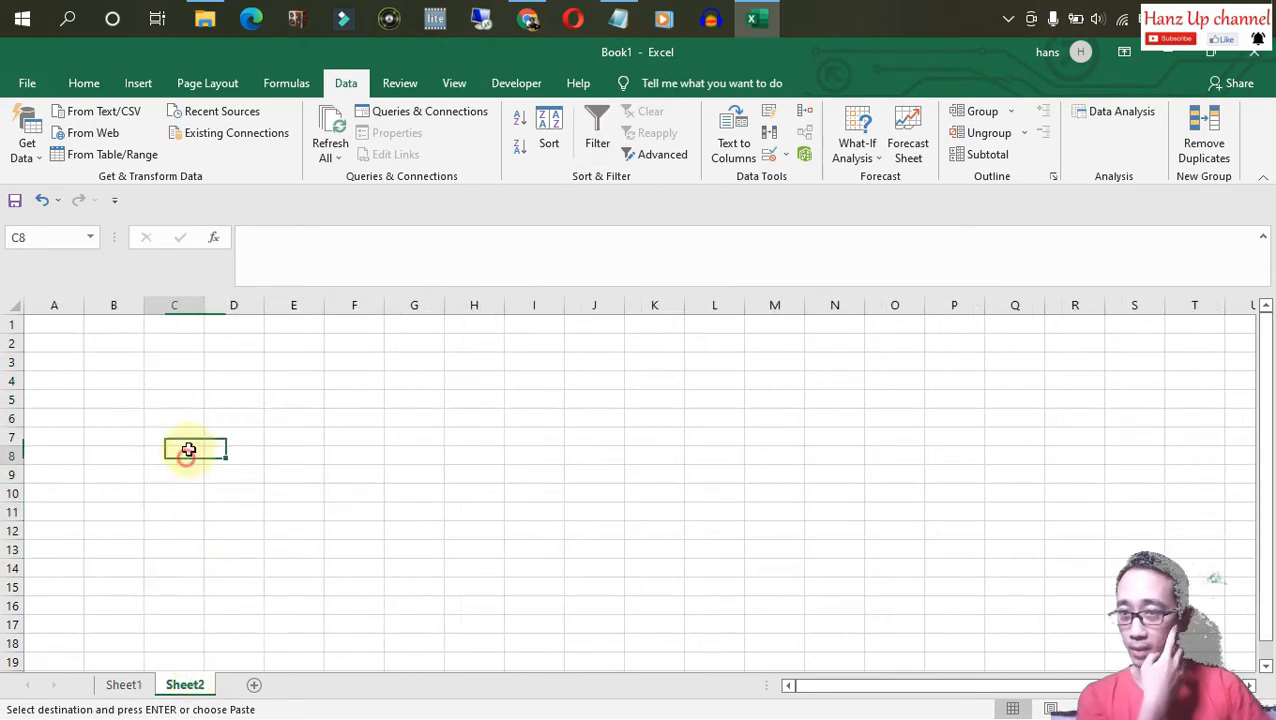
left_click(118, 339)
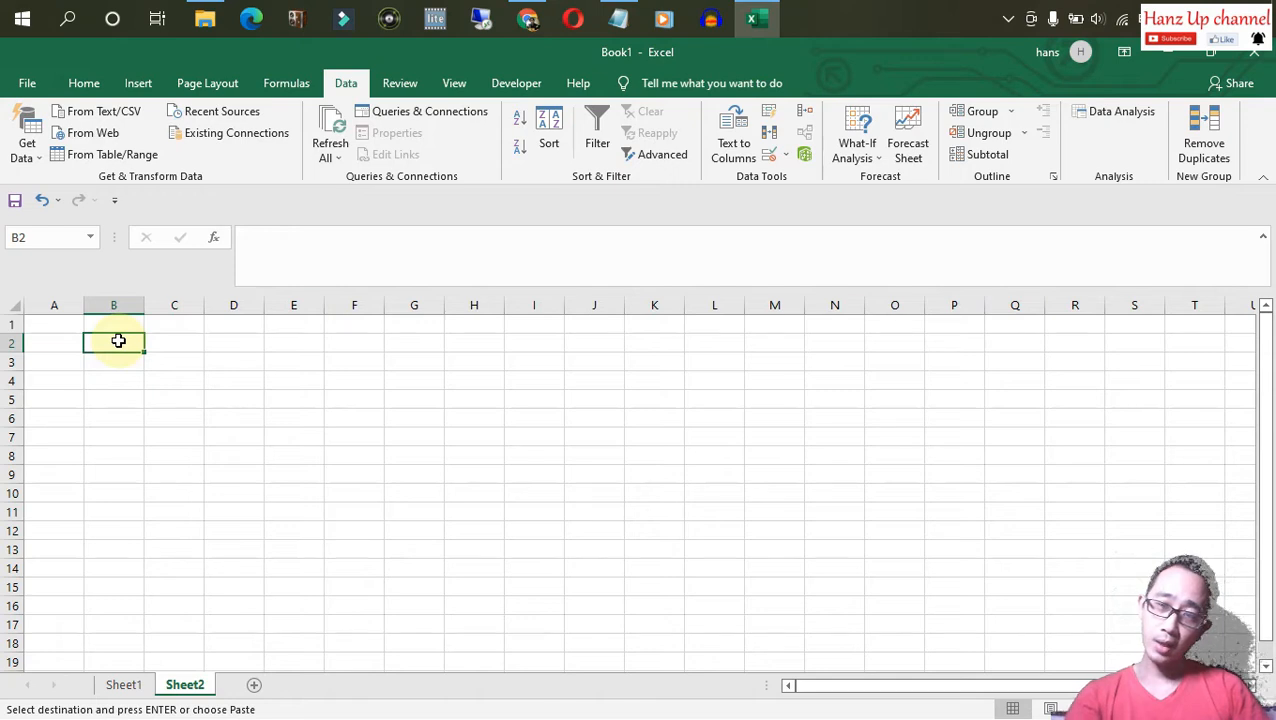
key("ctrl+v")
left_click(378, 400)
double_click(142, 304)
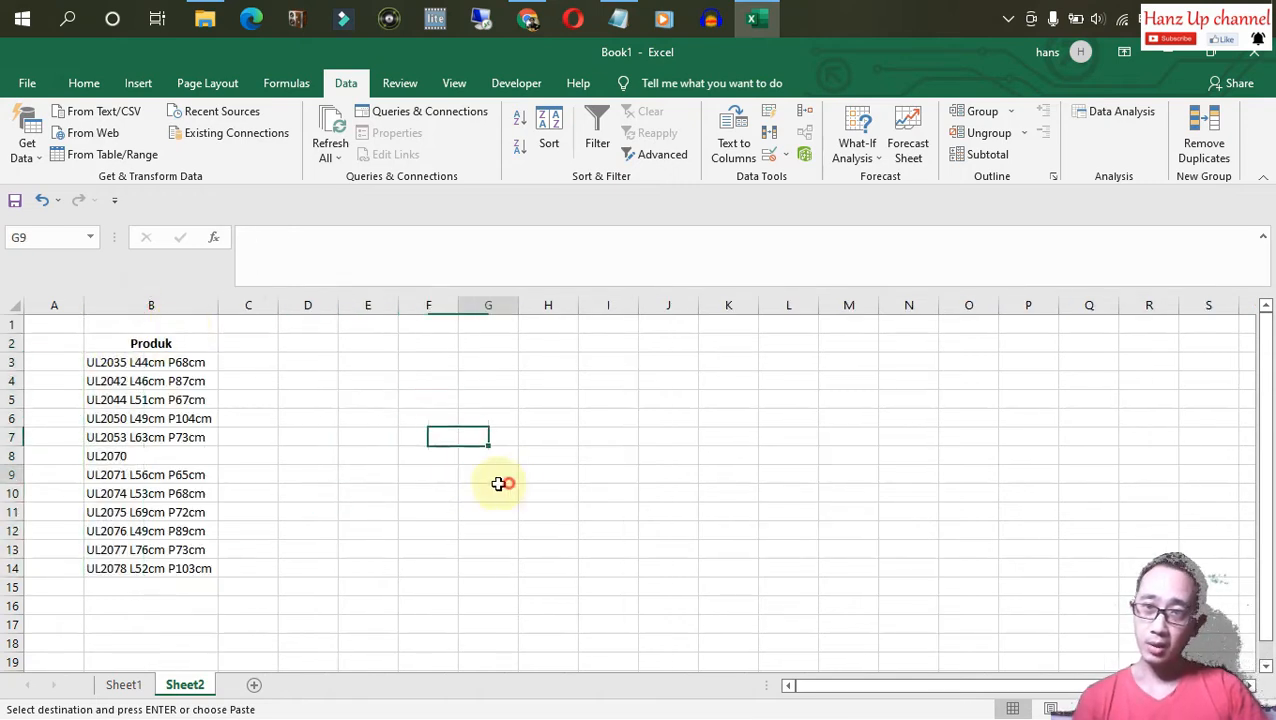
Delete all the contents of Sheet1, check the list on Sheet2 and return to Sheet1.
left_click(124, 684)
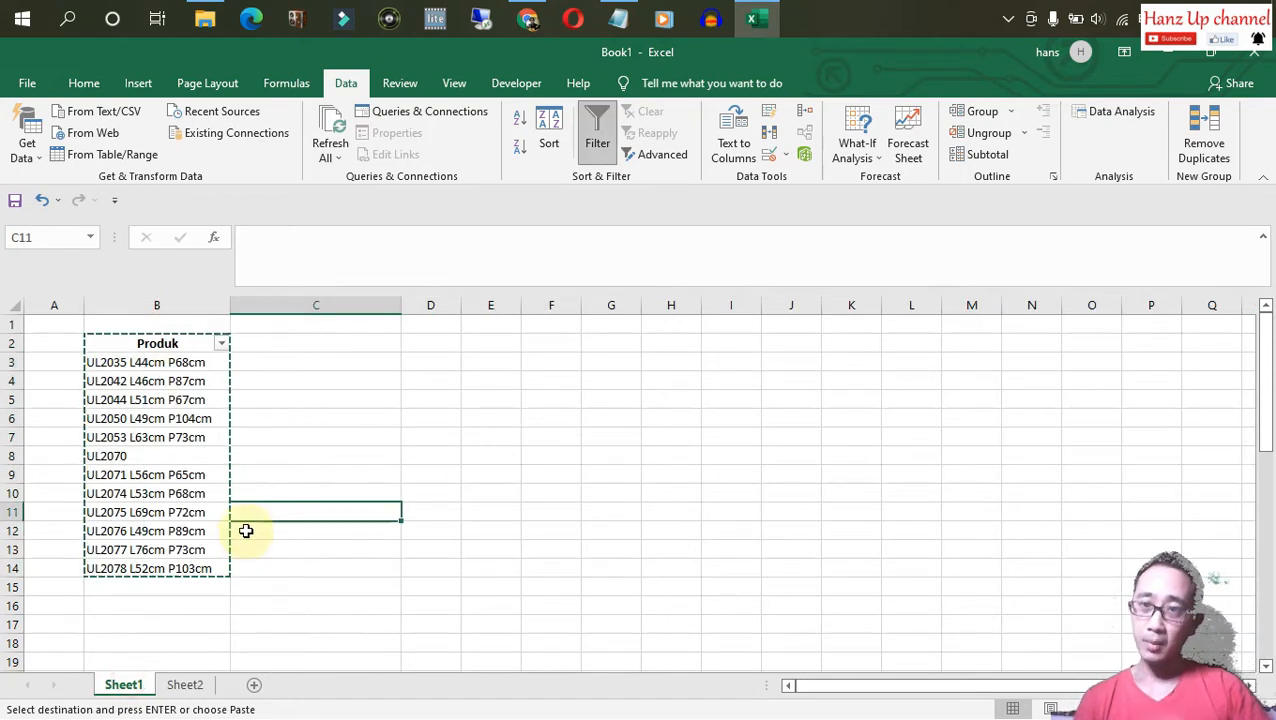
left_click(371, 522)
key("ctrl+a")
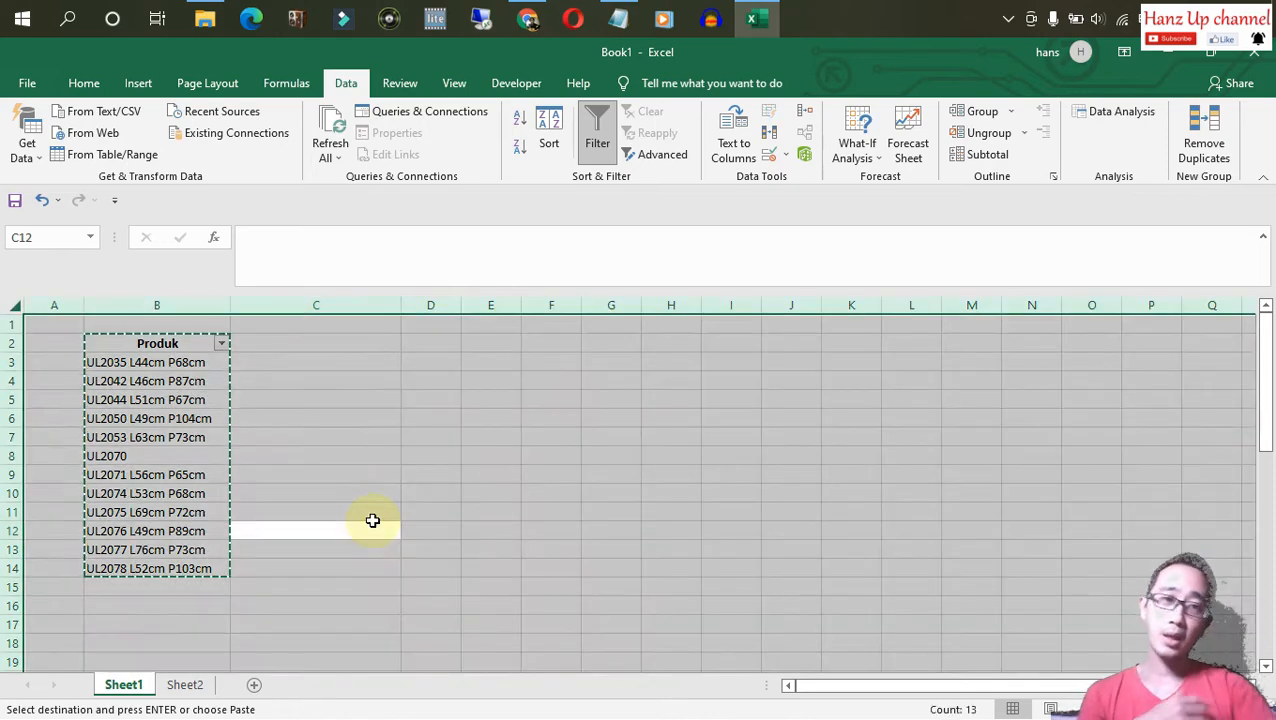
key("Delete")
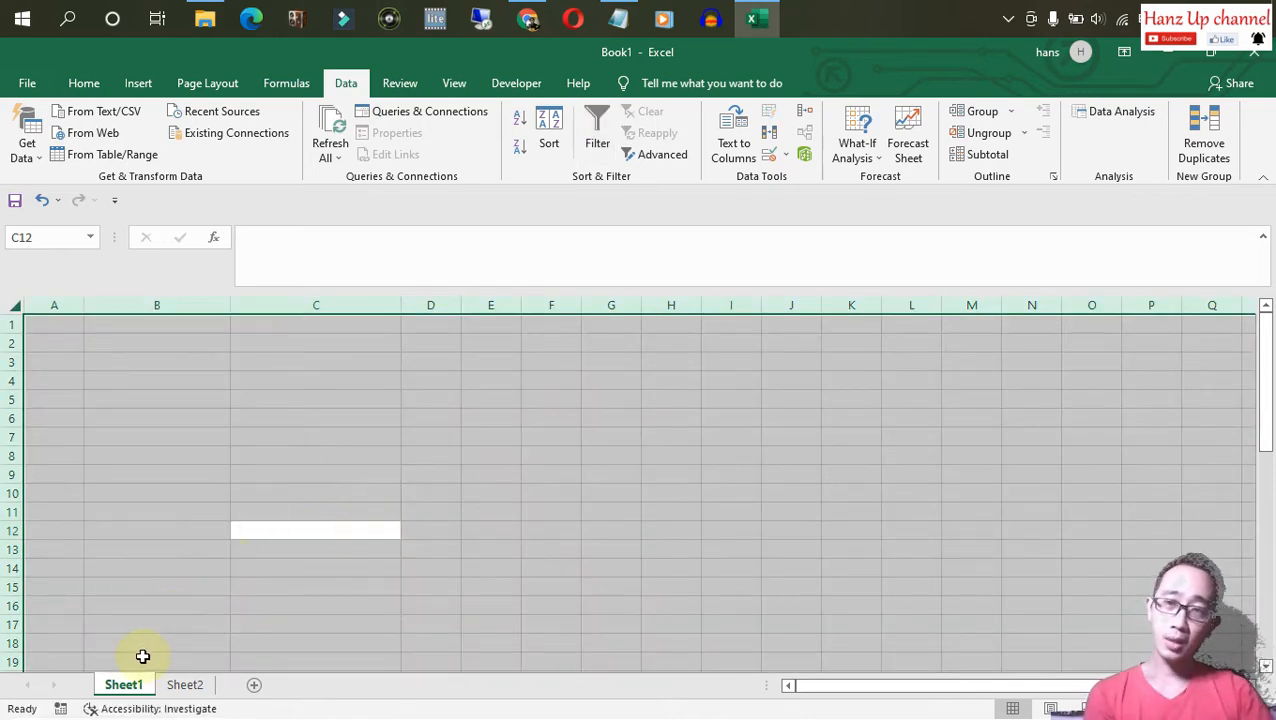
left_click(186, 685)
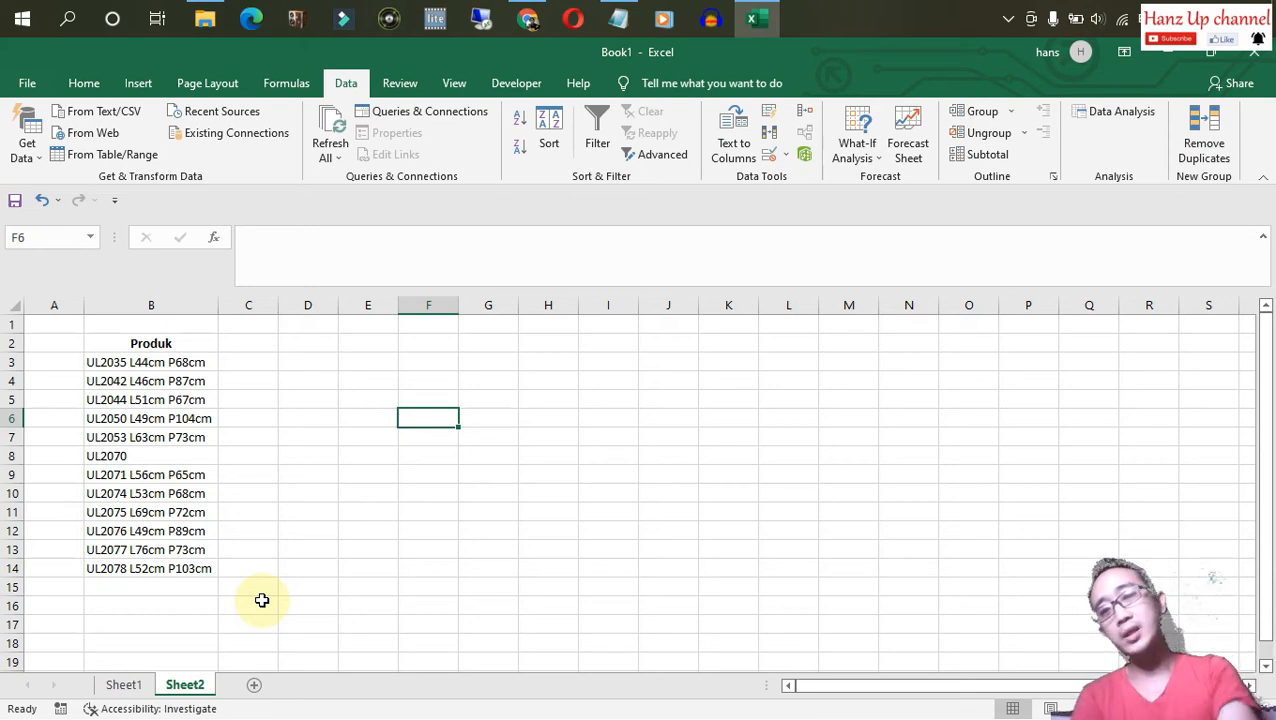
left_click(120, 686)
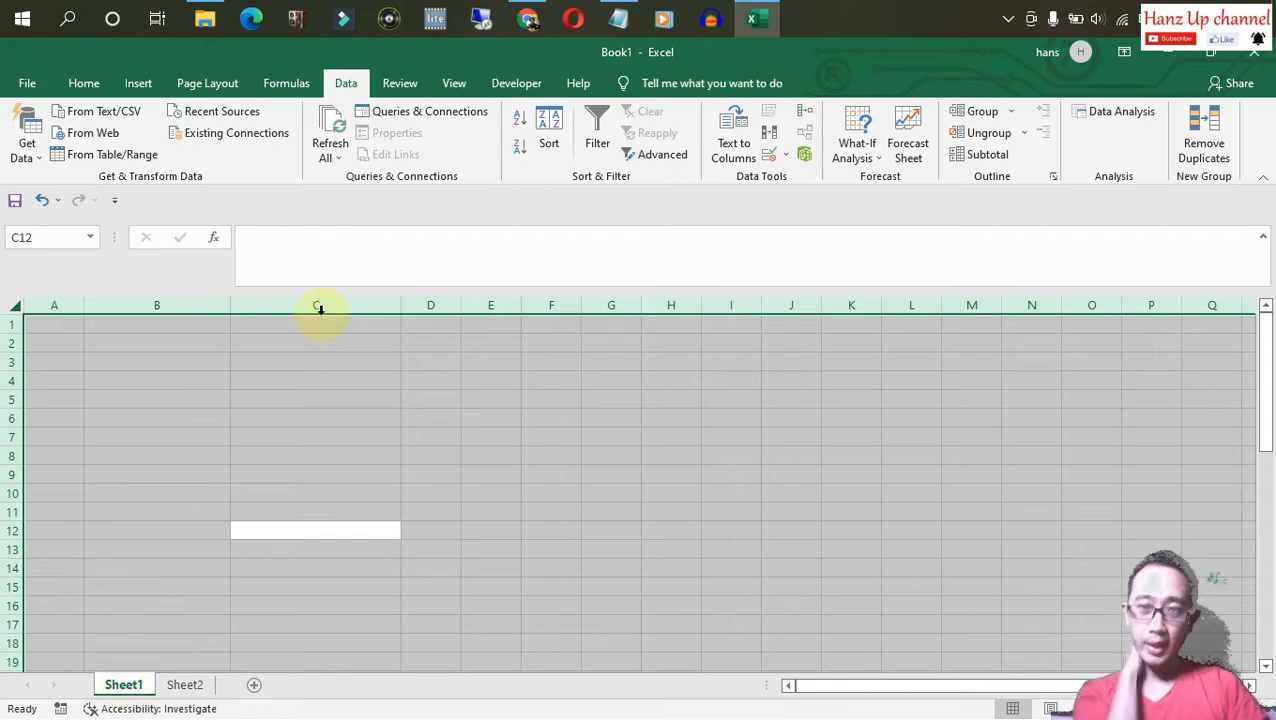
Switch to Chrome, show the downloaded HTML page in its folder and open the accompanying Trend Fashion di Oktober 2012 _files folder.
left_click(528, 20)
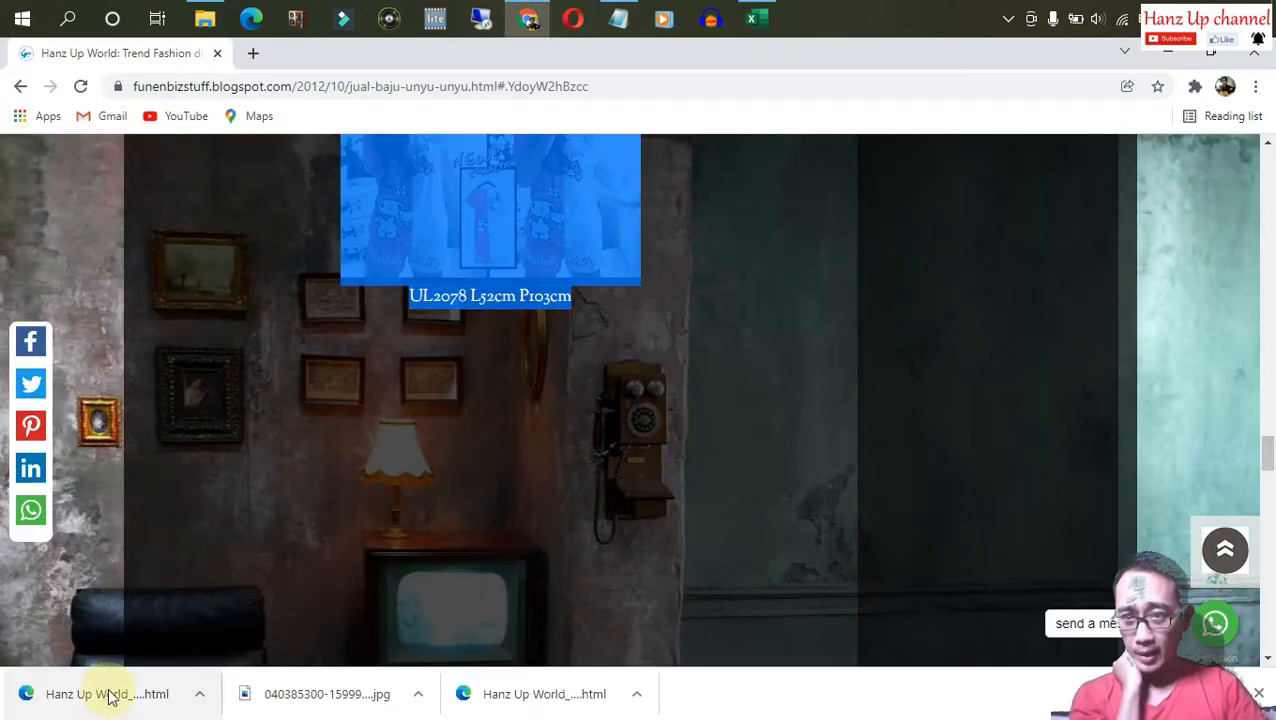
left_click(203, 697)
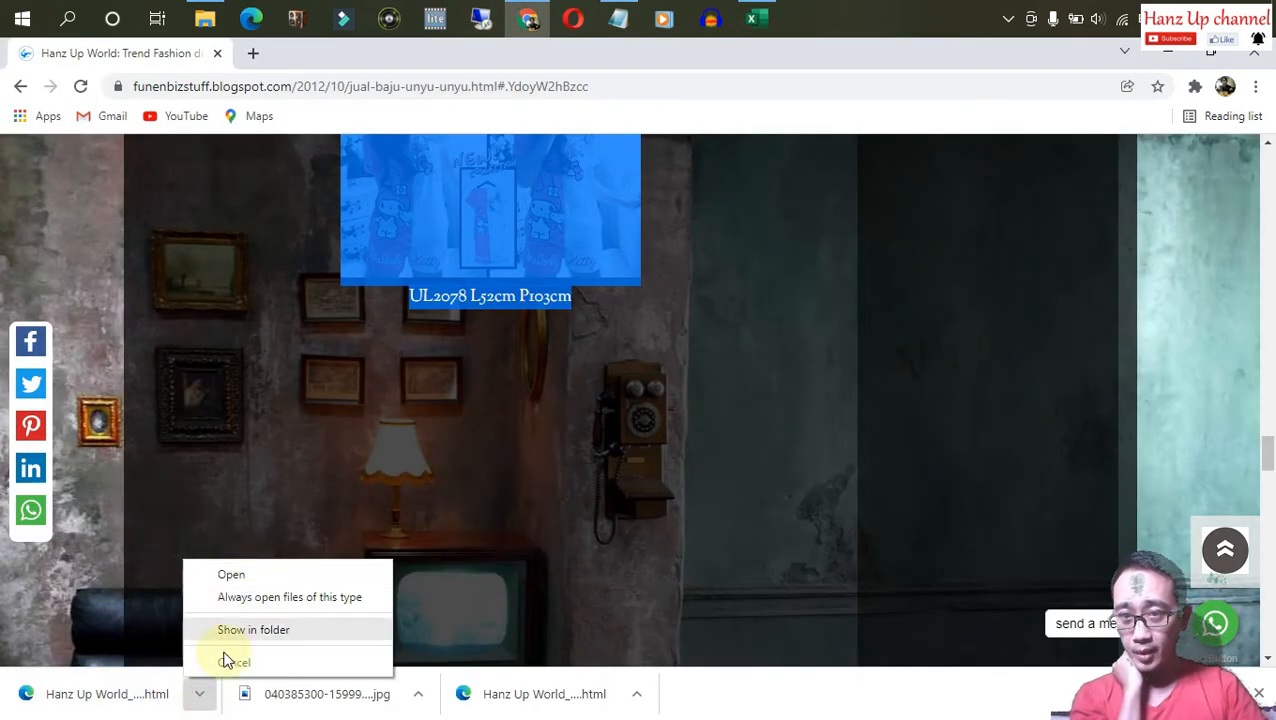
left_click(262, 632)
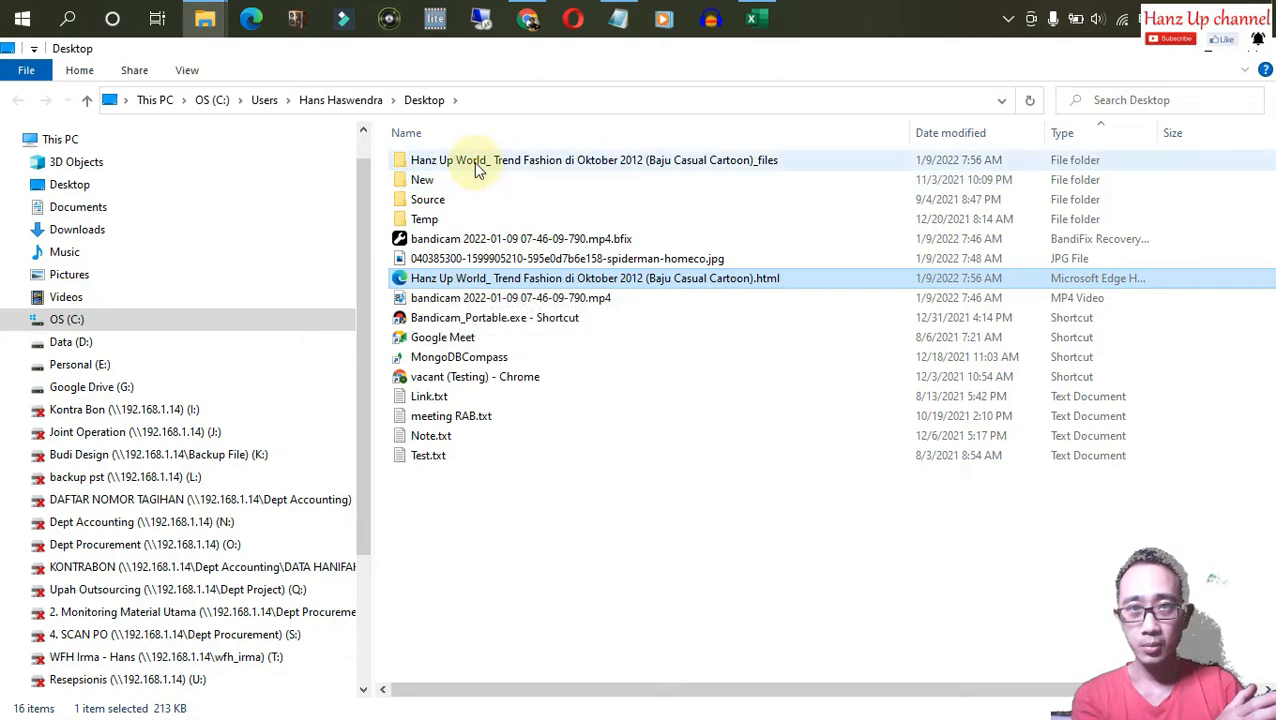
left_click(520, 163)
double_click(520, 165)
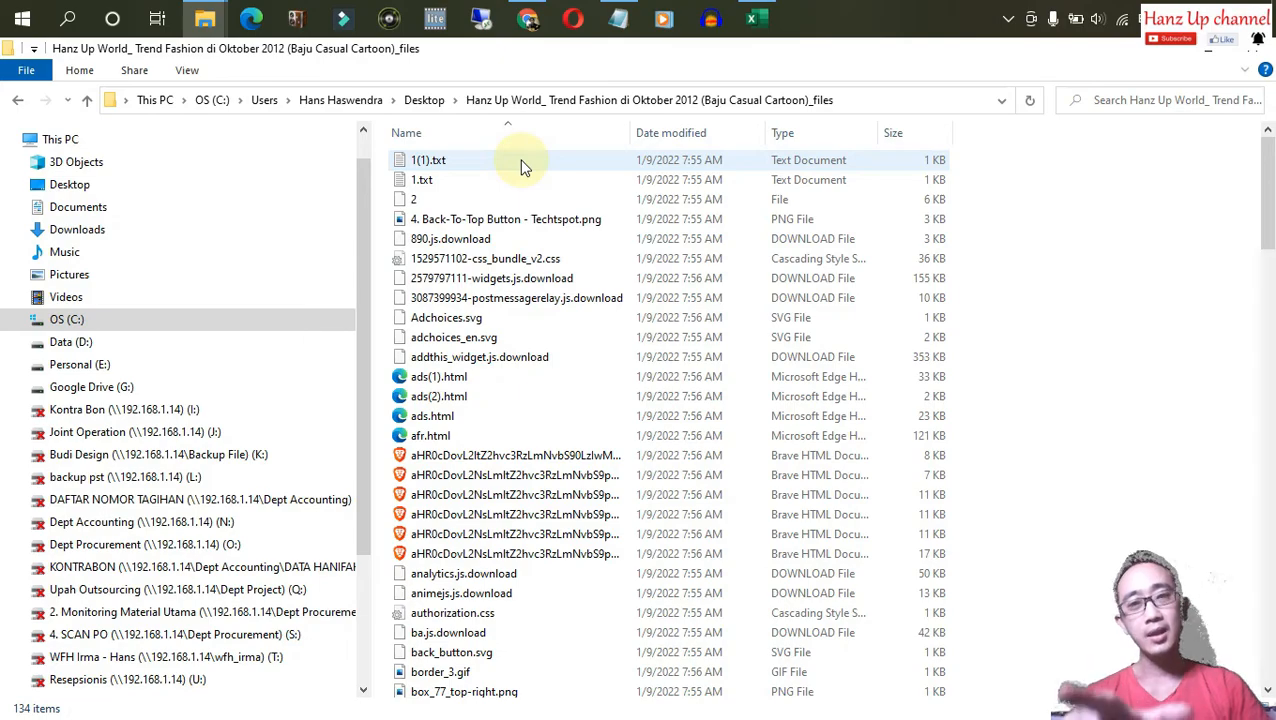
Look through the _files folder for the UL product pictures, then return to the Desktop folder.
scroll(521, 167, "down", 20)
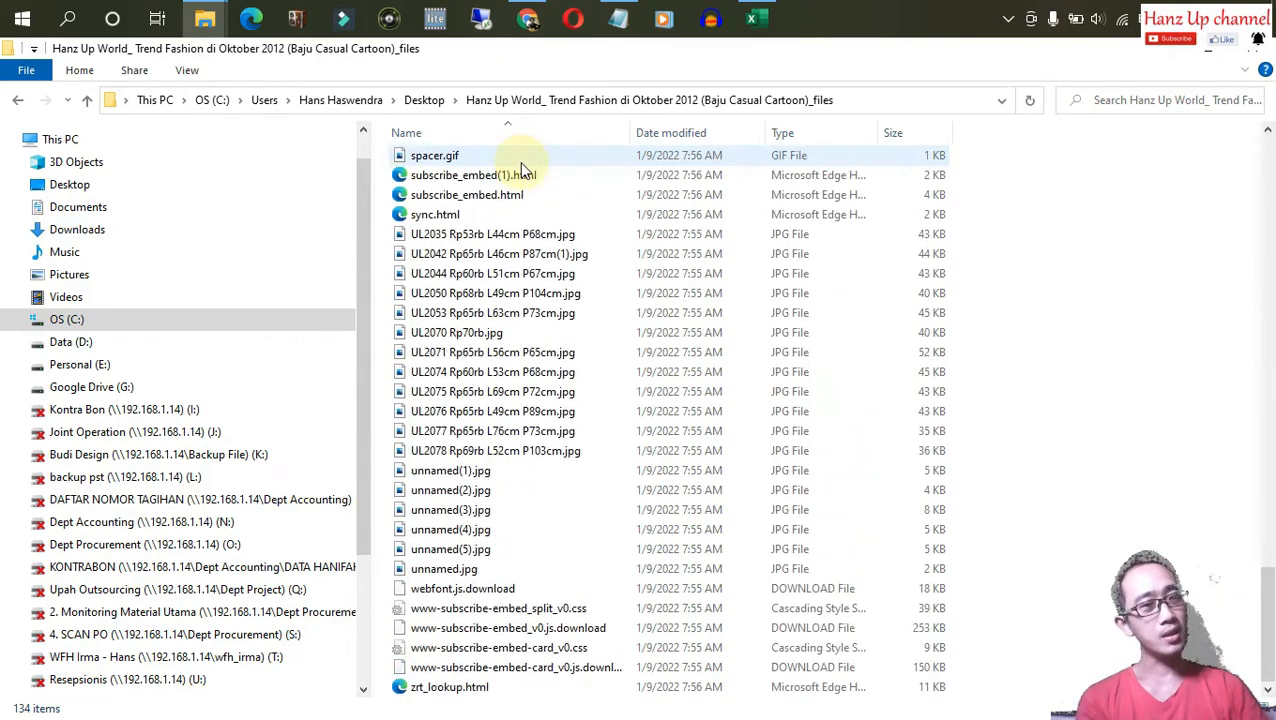
scroll(531, 165, "up", 8)
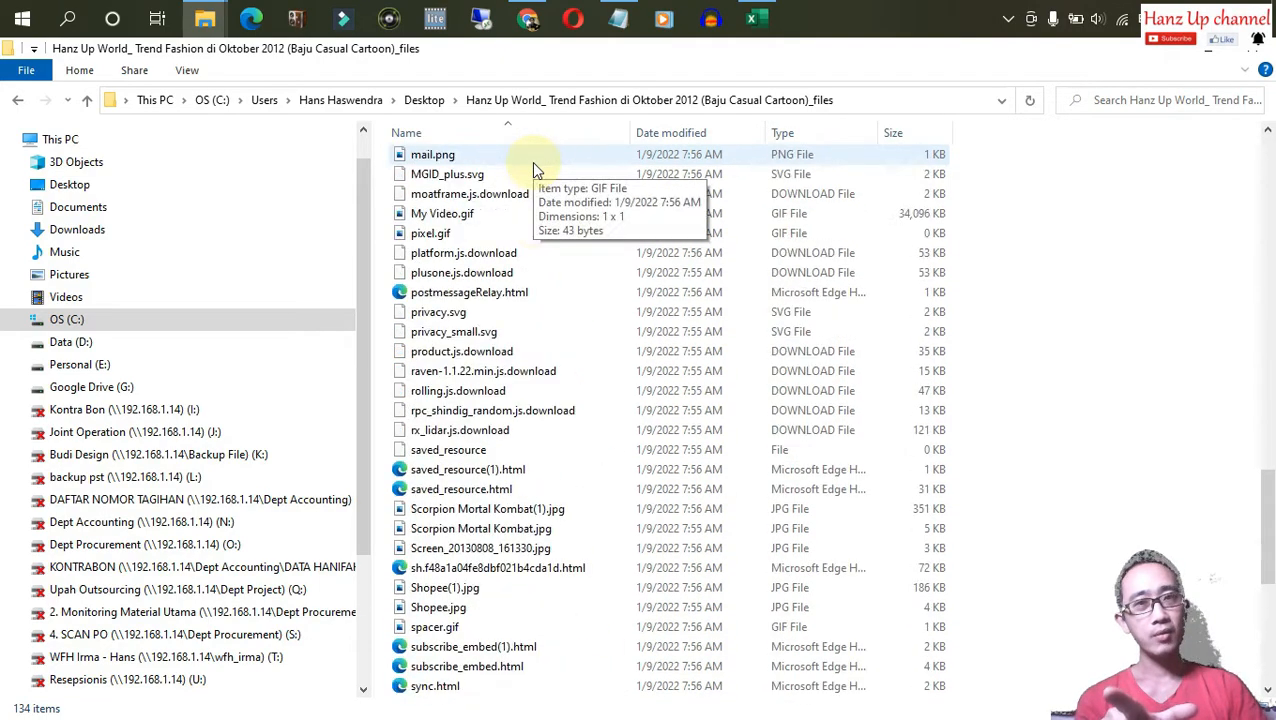
scroll(531, 161, "up", 20)
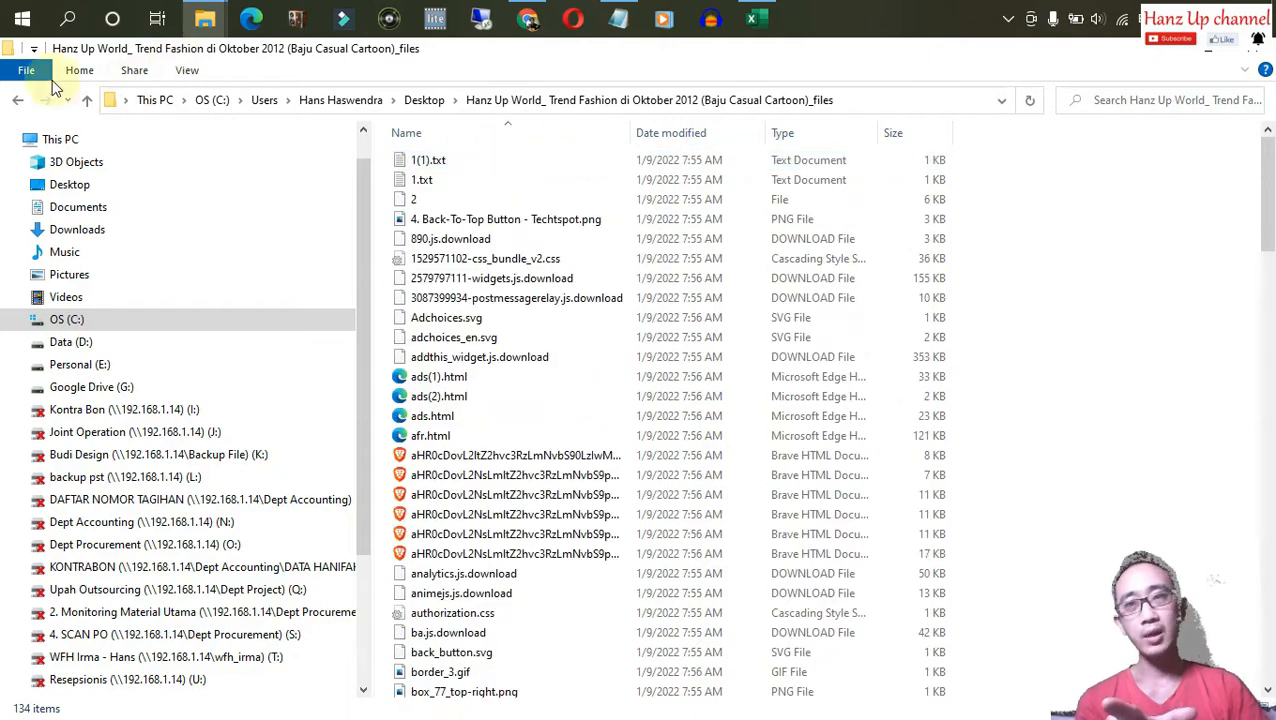
left_click(89, 100)
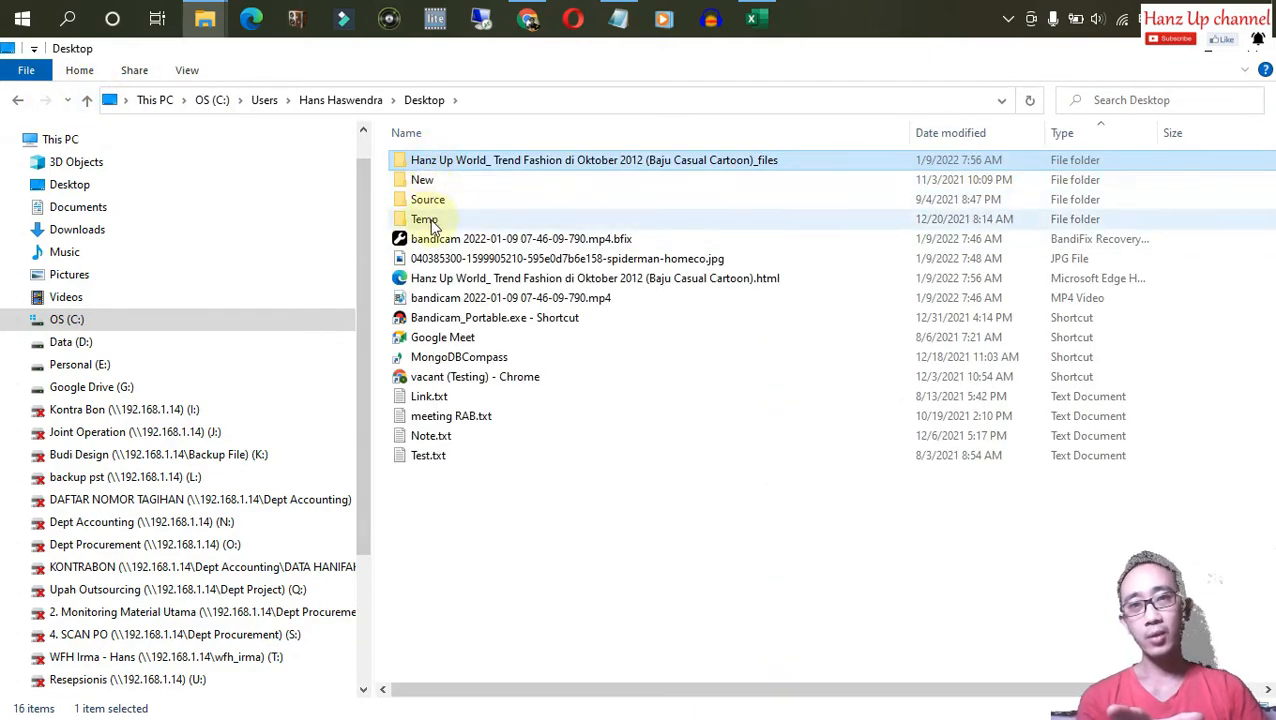
left_click(520, 532)
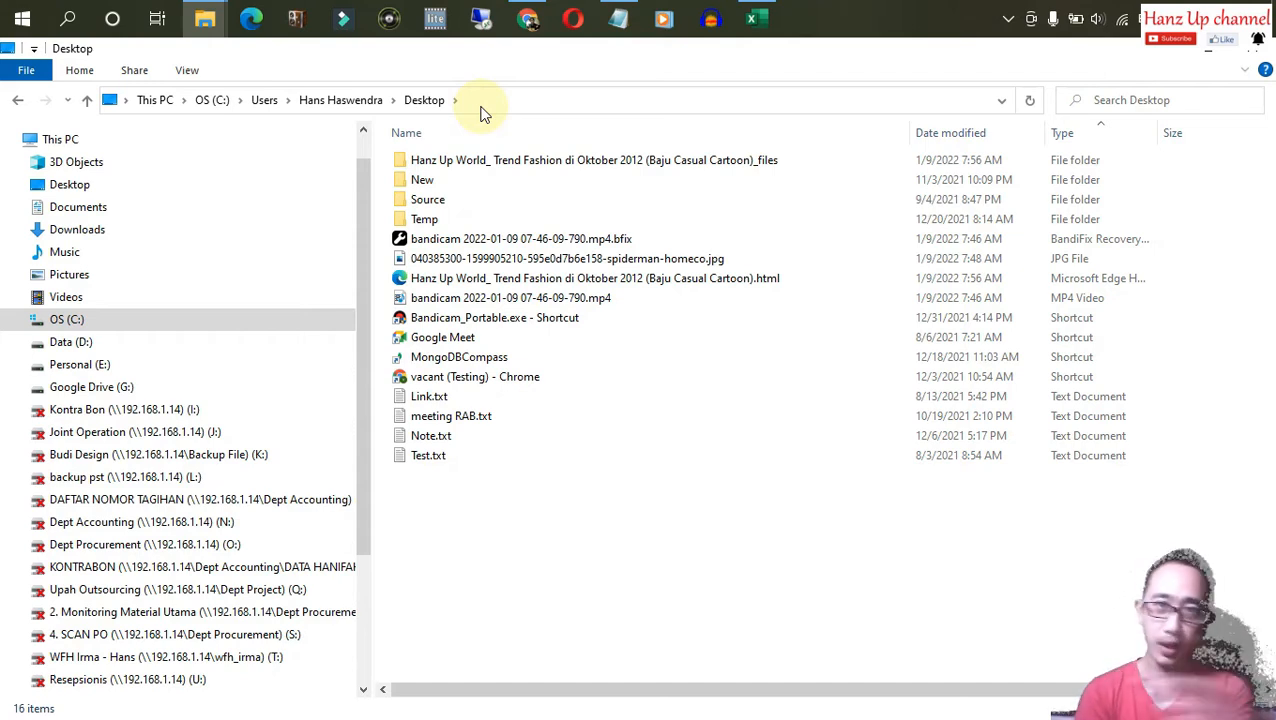
Switch back to the Excel workbook and select cell C4 on Sheet1.
left_click(527, 25)
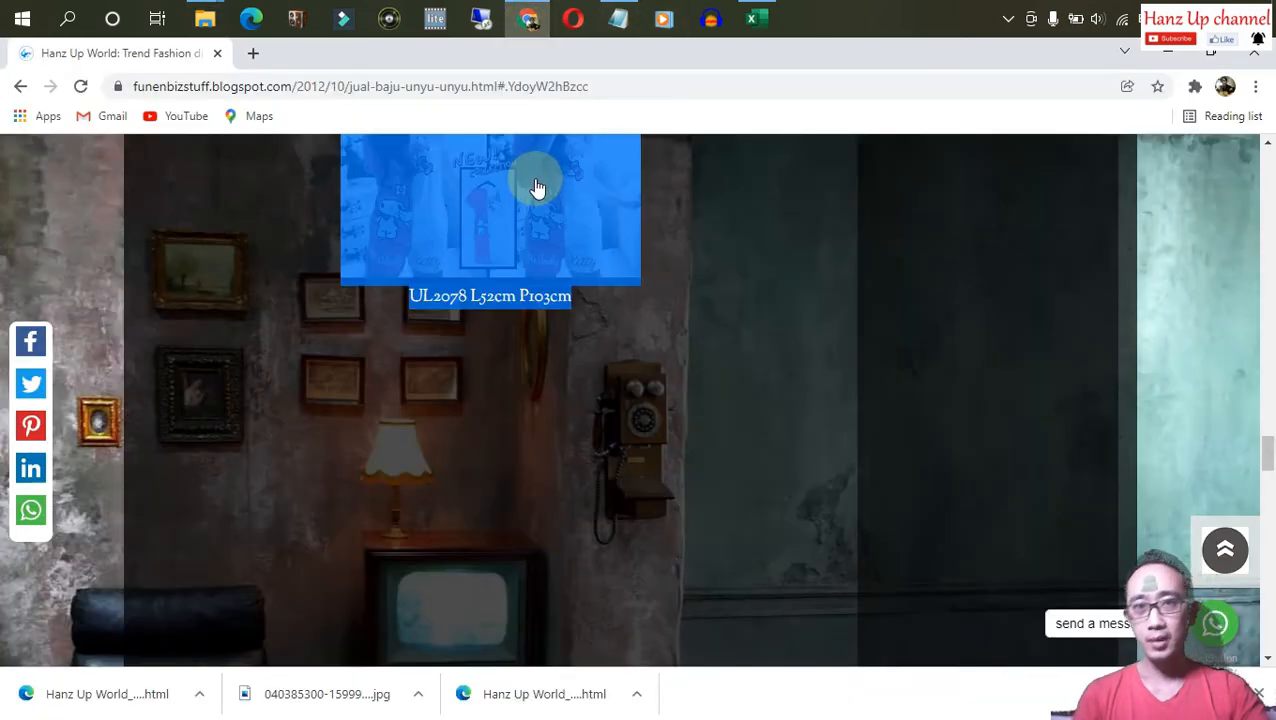
left_click(527, 24)
left_click(752, 22)
left_click(314, 384)
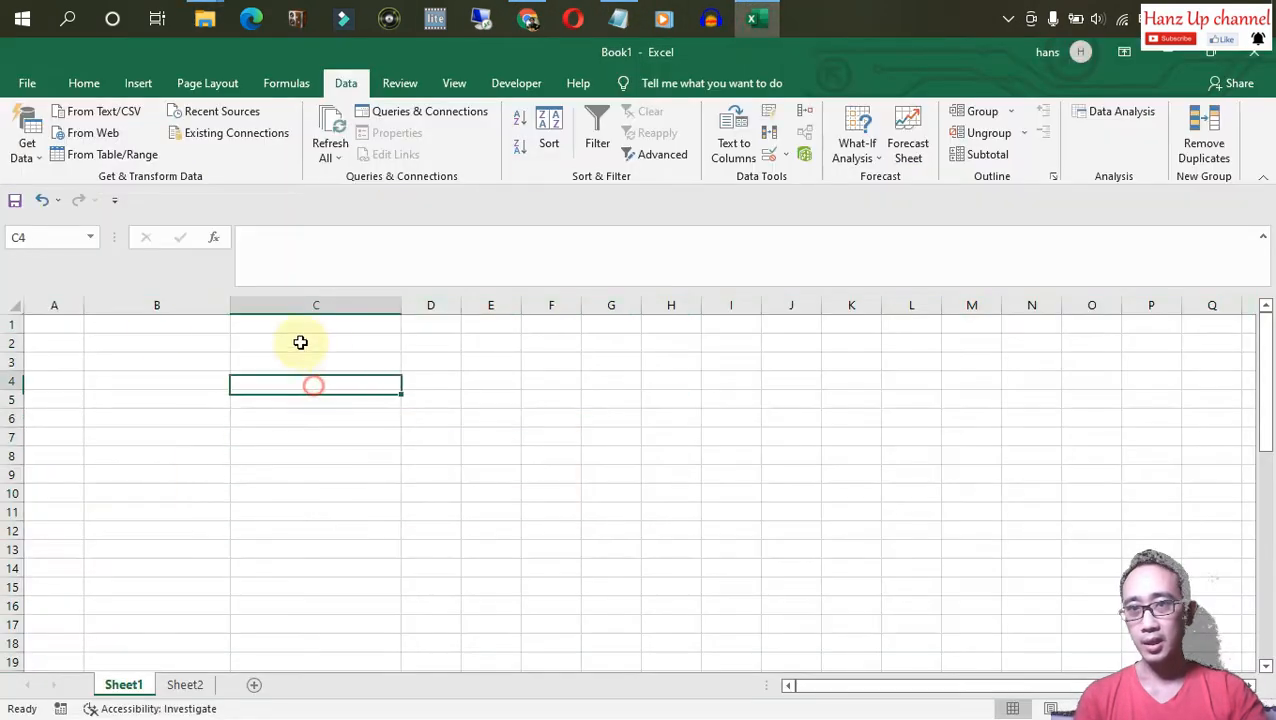
Run the HyperlinkFileList macro on the Desktop folder Hanz Up World_ Trend Fashion di Oktober 2012 (Baju Casual Cartoon)_files.
left_click(58, 322)
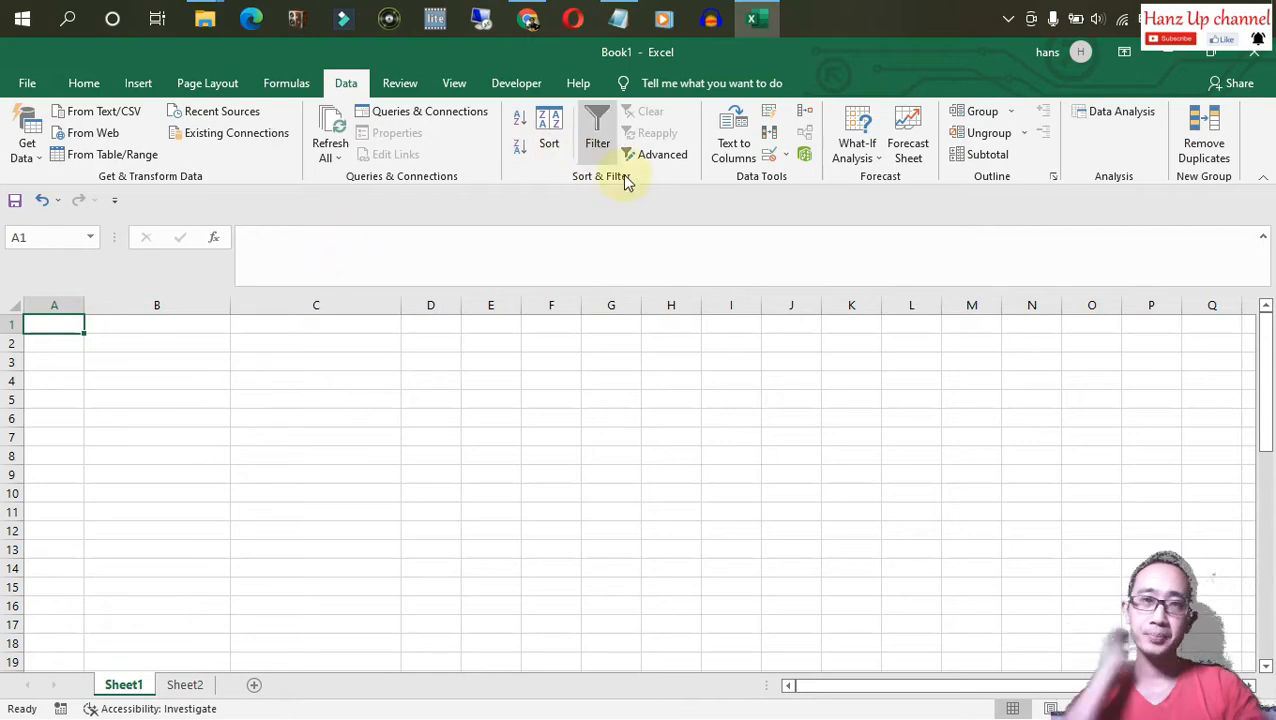
left_click(505, 88)
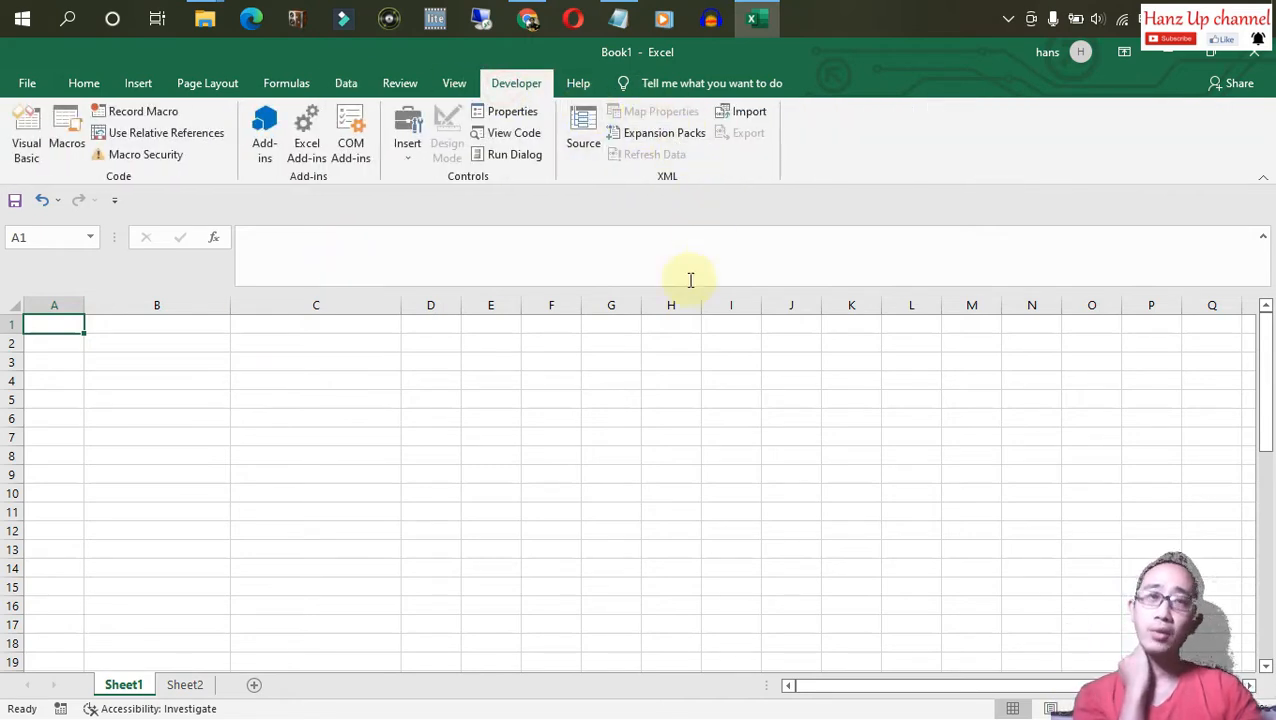
left_click(66, 140)
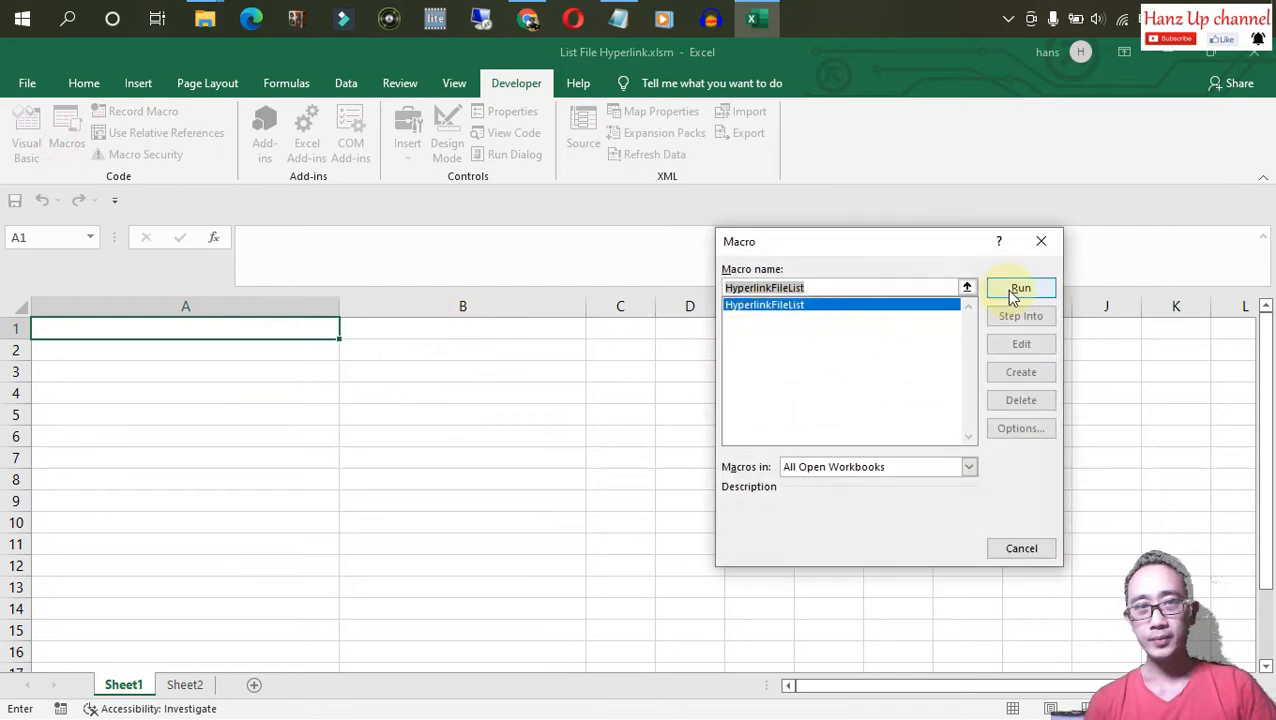
left_click(1019, 289)
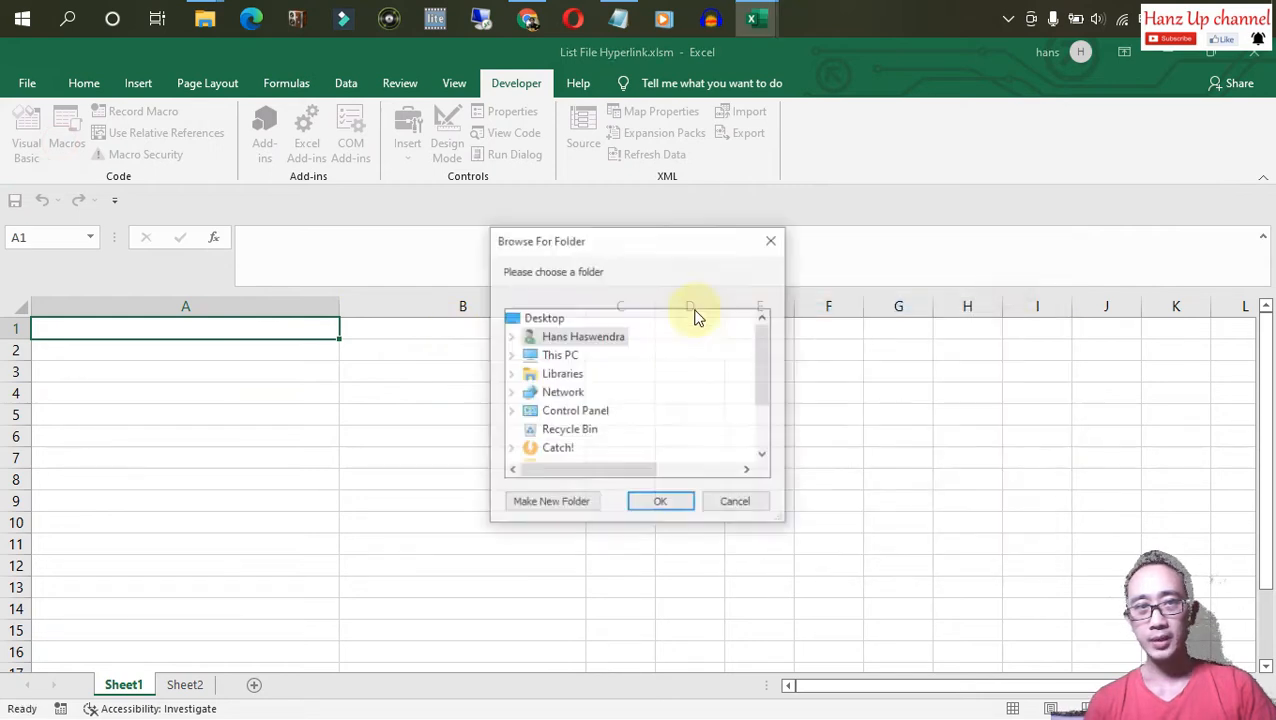
double_click(540, 357)
double_click(570, 355)
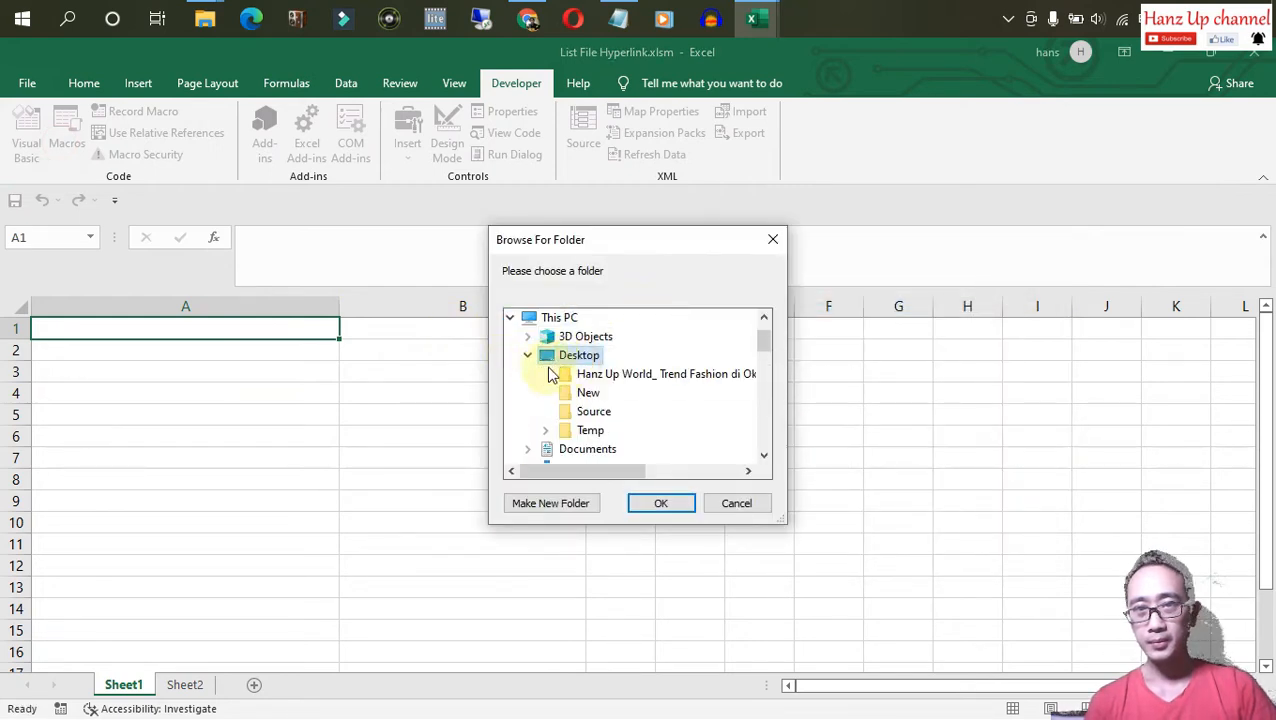
left_click(619, 382)
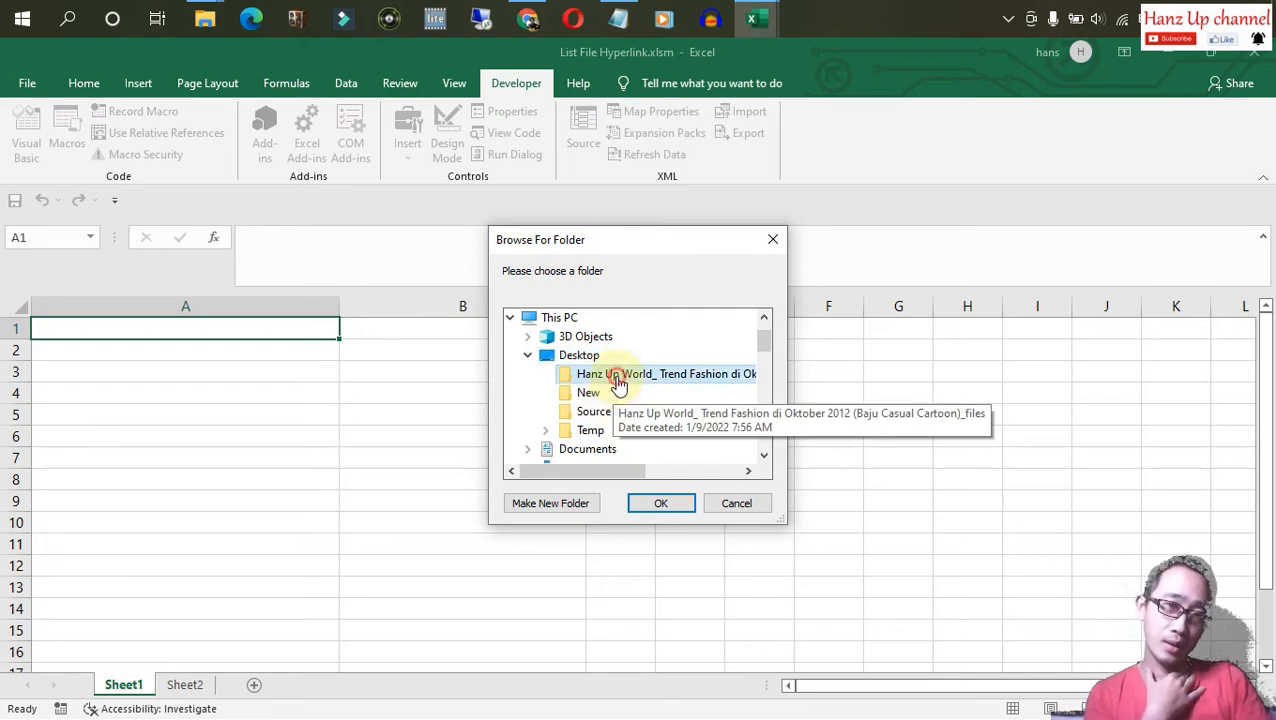
left_click(663, 504)
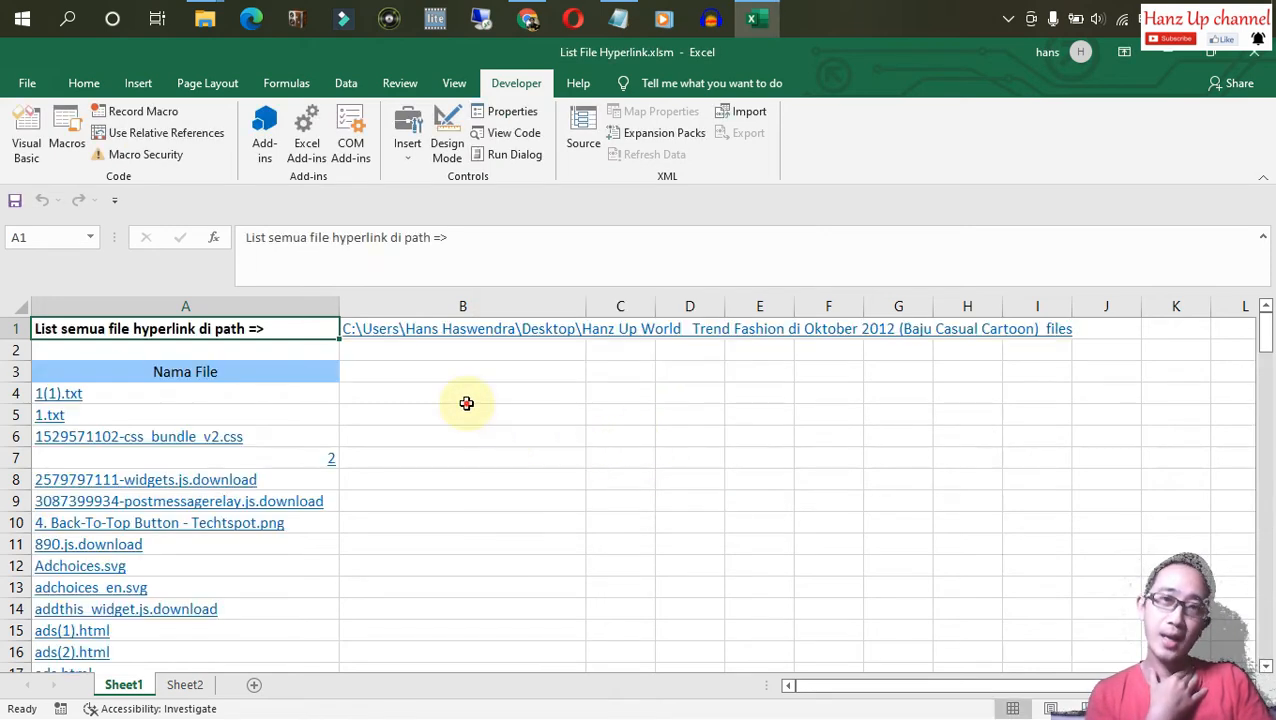
Look through the generated hyperlink file list on Sheet1 and return to its title in cell A1.
left_click(463, 373)
scroll(433, 451, "down", 20)
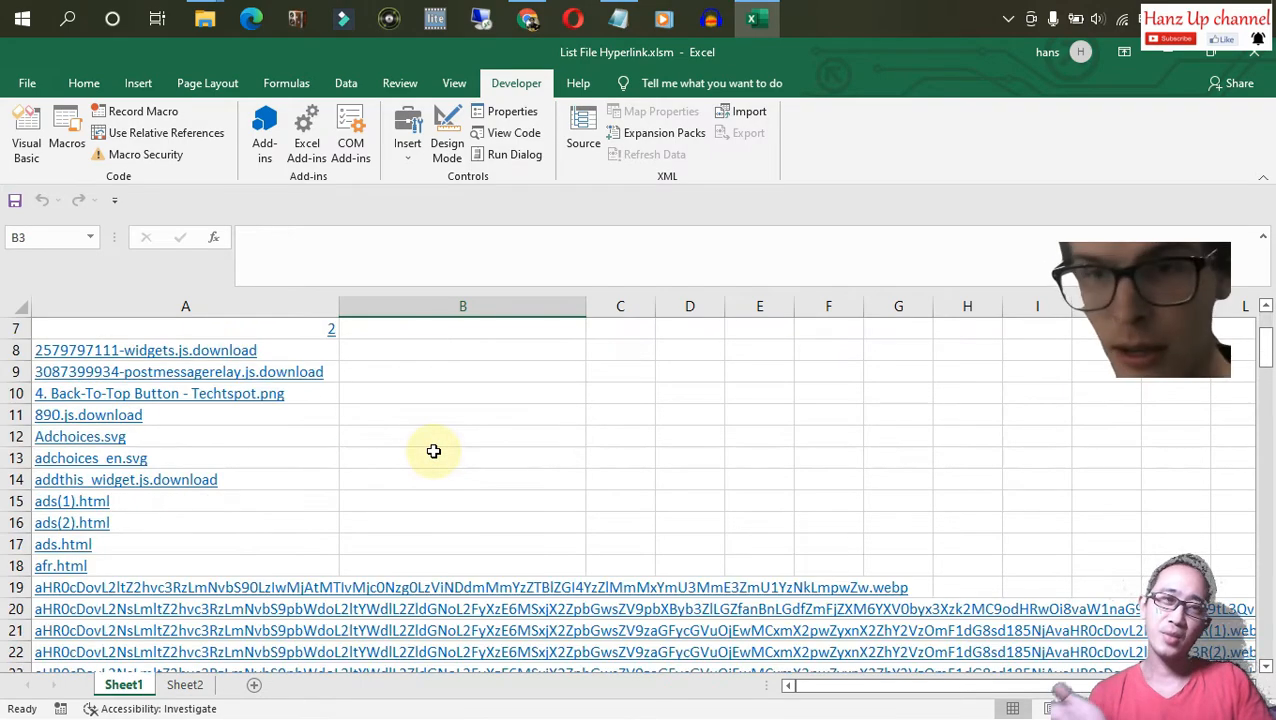
scroll(431, 454, "down", 8)
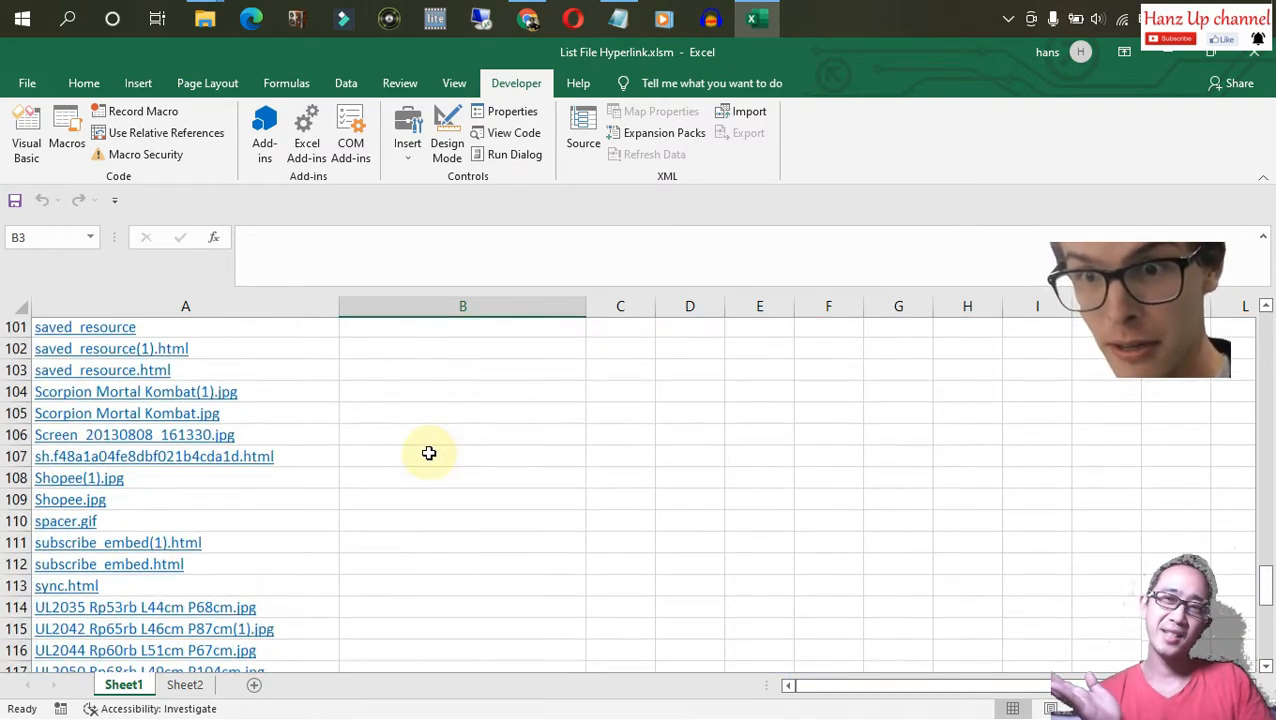
scroll(427, 448, "up", 20)
scroll(420, 437, "up", 8)
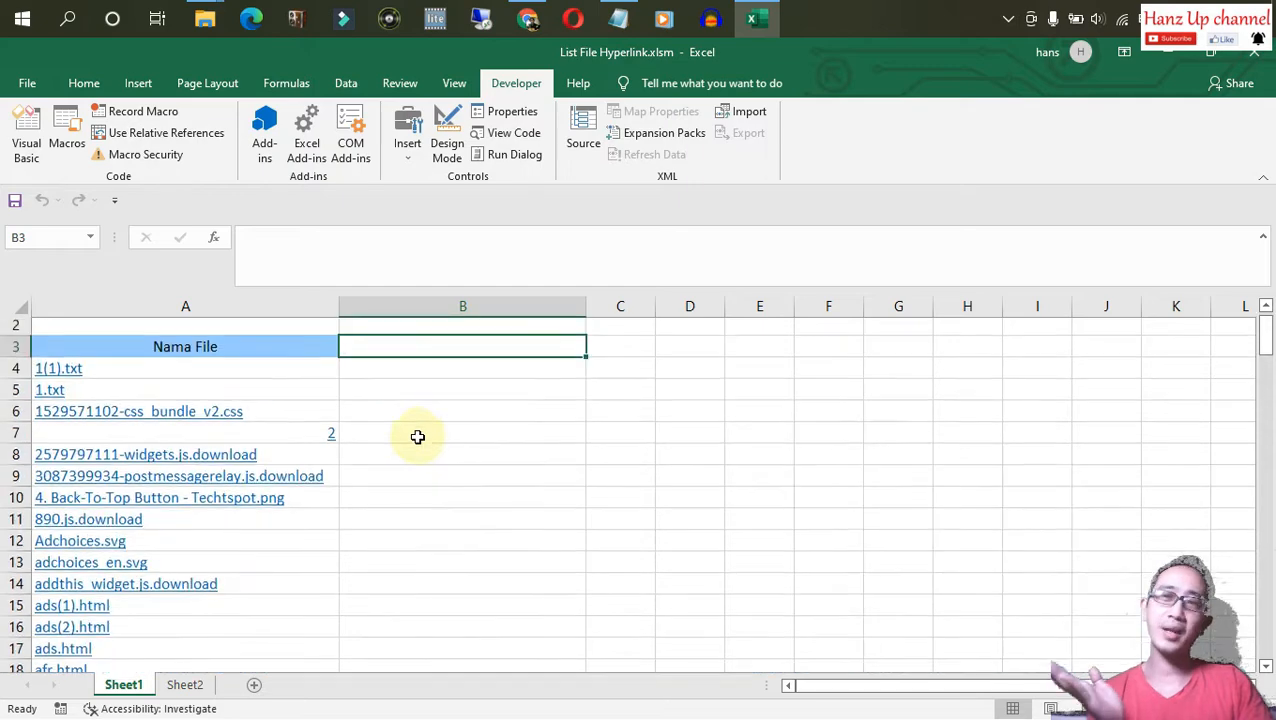
left_click(450, 420)
left_click(450, 392)
left_click(458, 369)
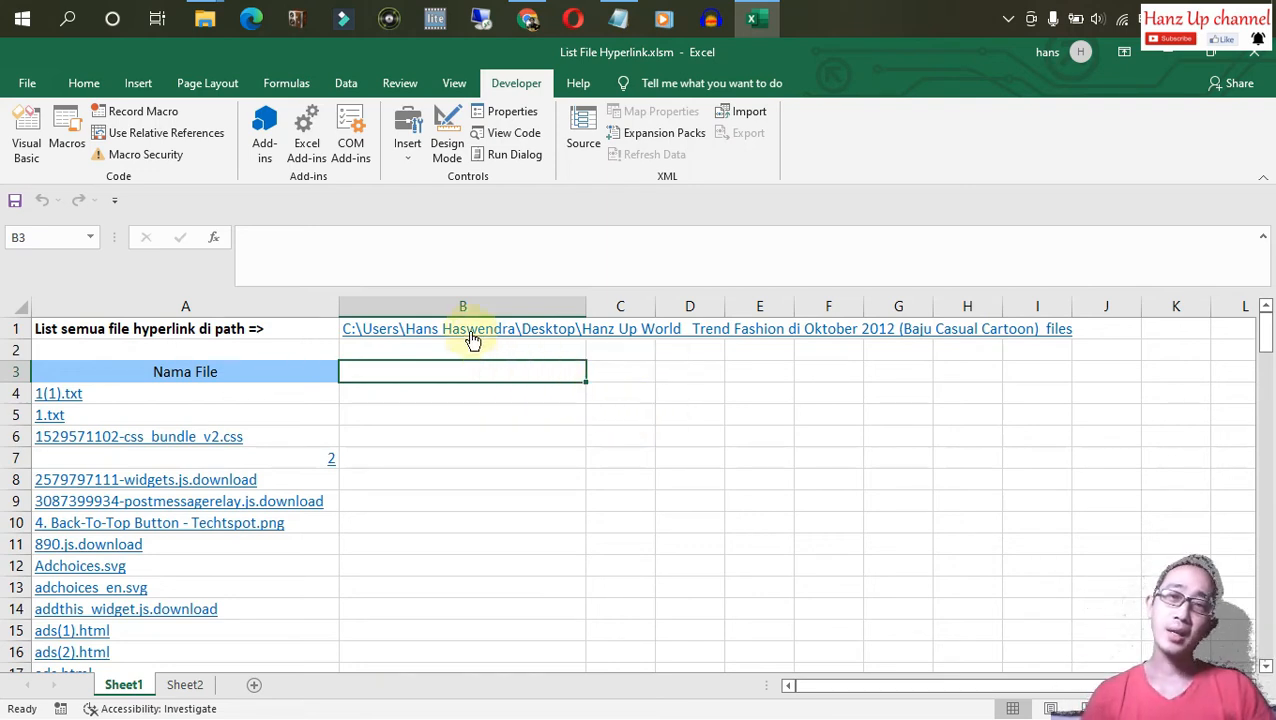
left_click(161, 338)
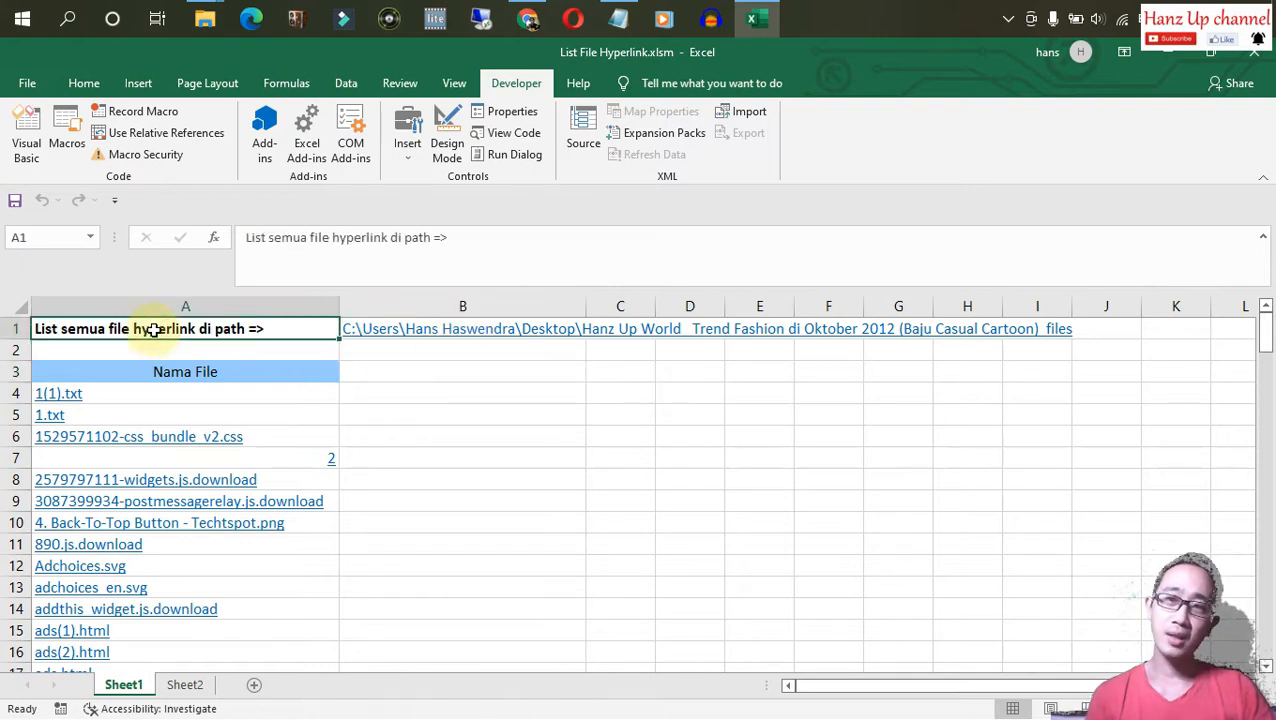
Follow the folder path hyperlink in B1, show the saved HTML page on the Desktop and reopen the _files folder.
left_click(389, 339)
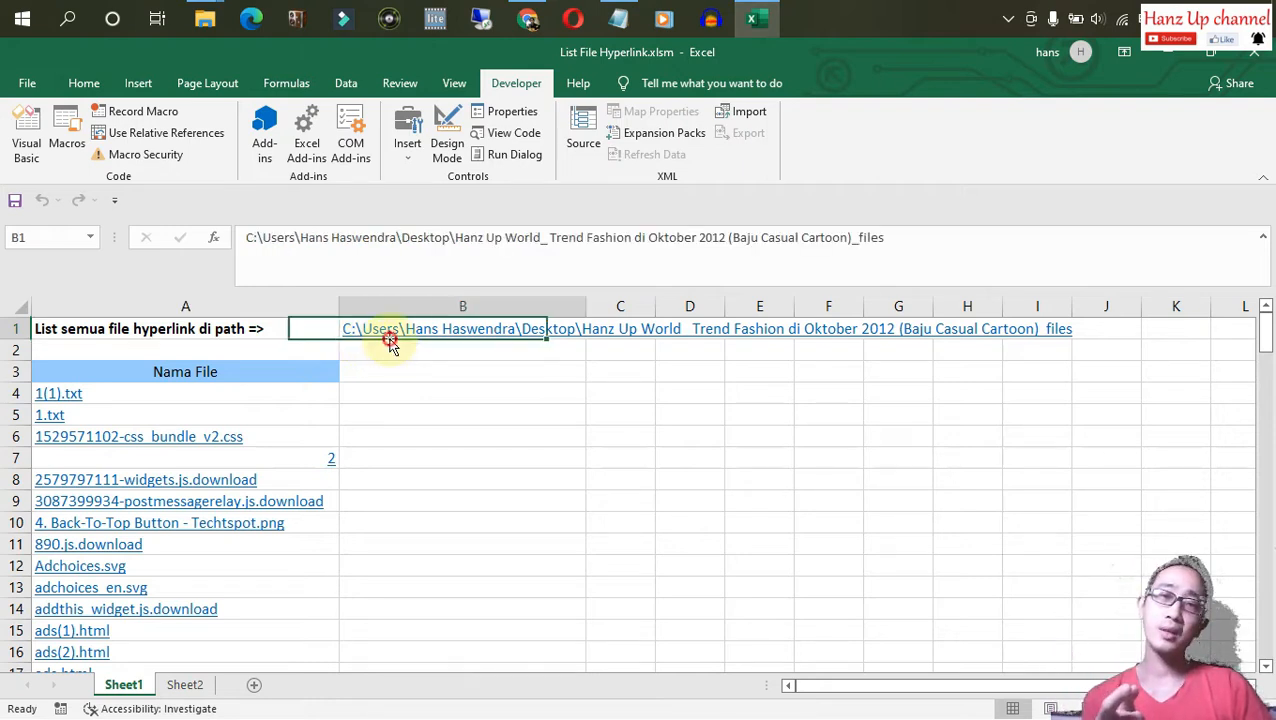
left_click(400, 341)
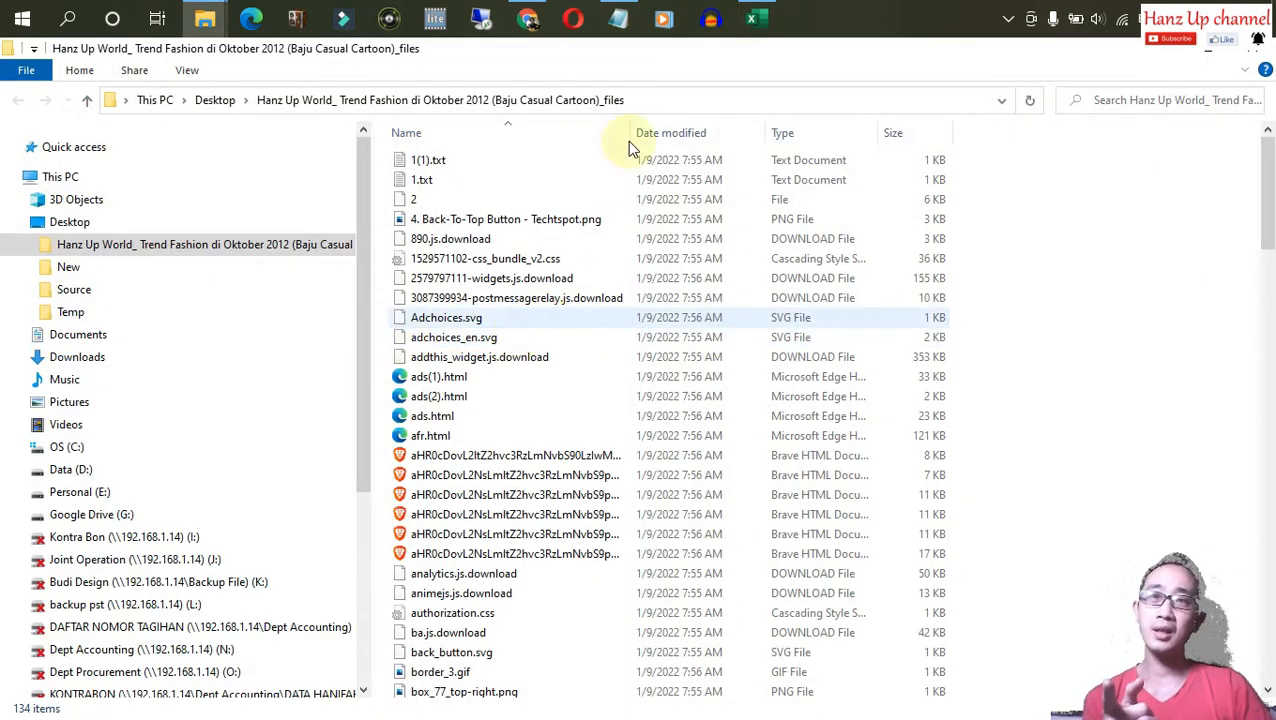
left_click(89, 103)
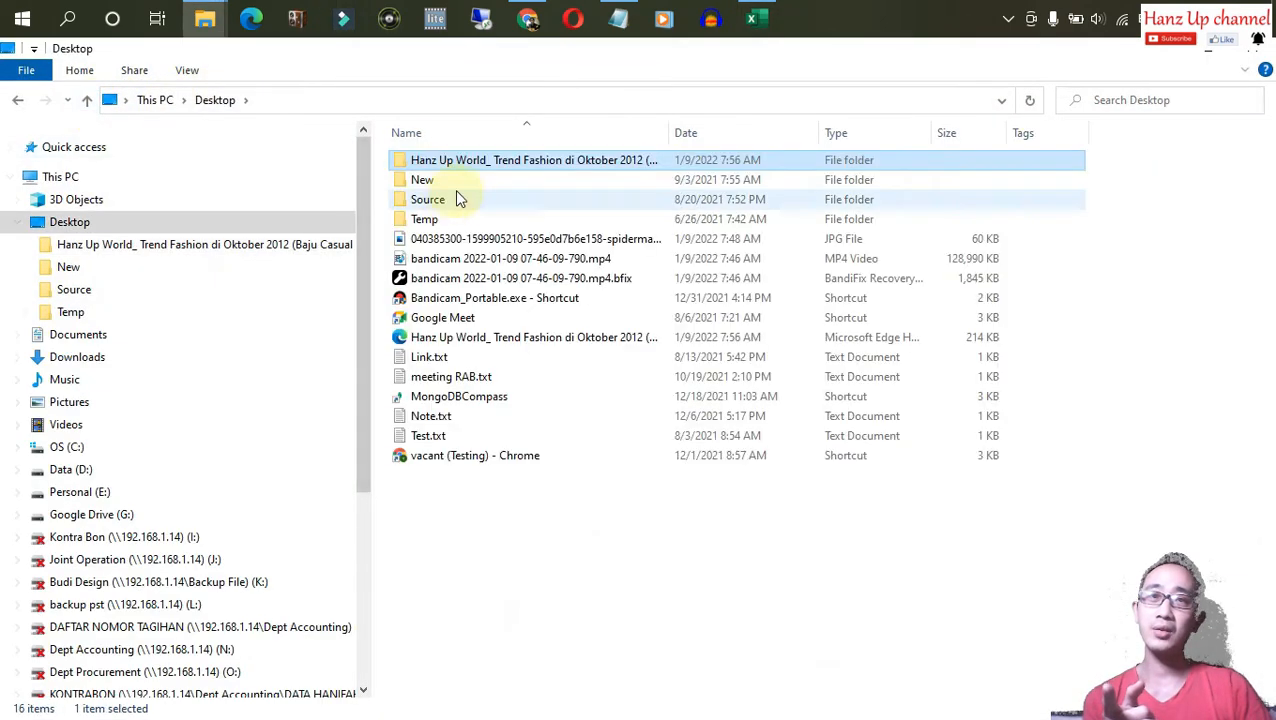
left_click(450, 340)
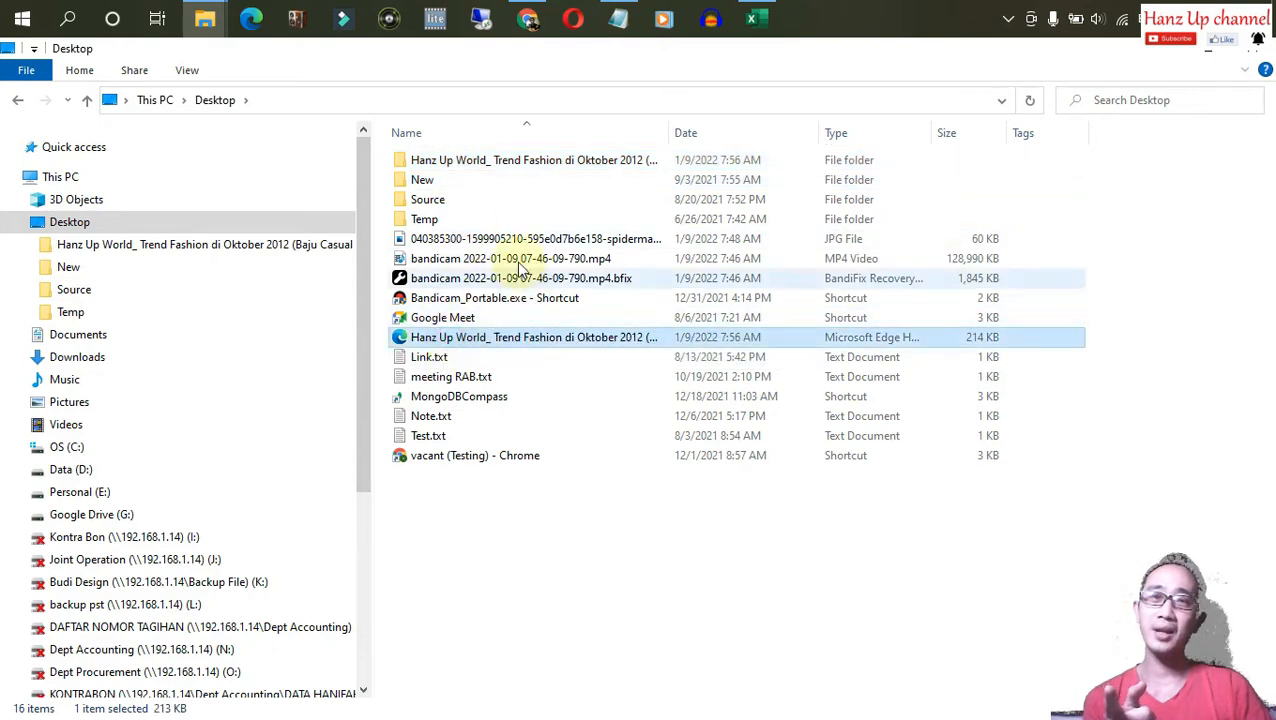
left_click(480, 166)
double_click(480, 166)
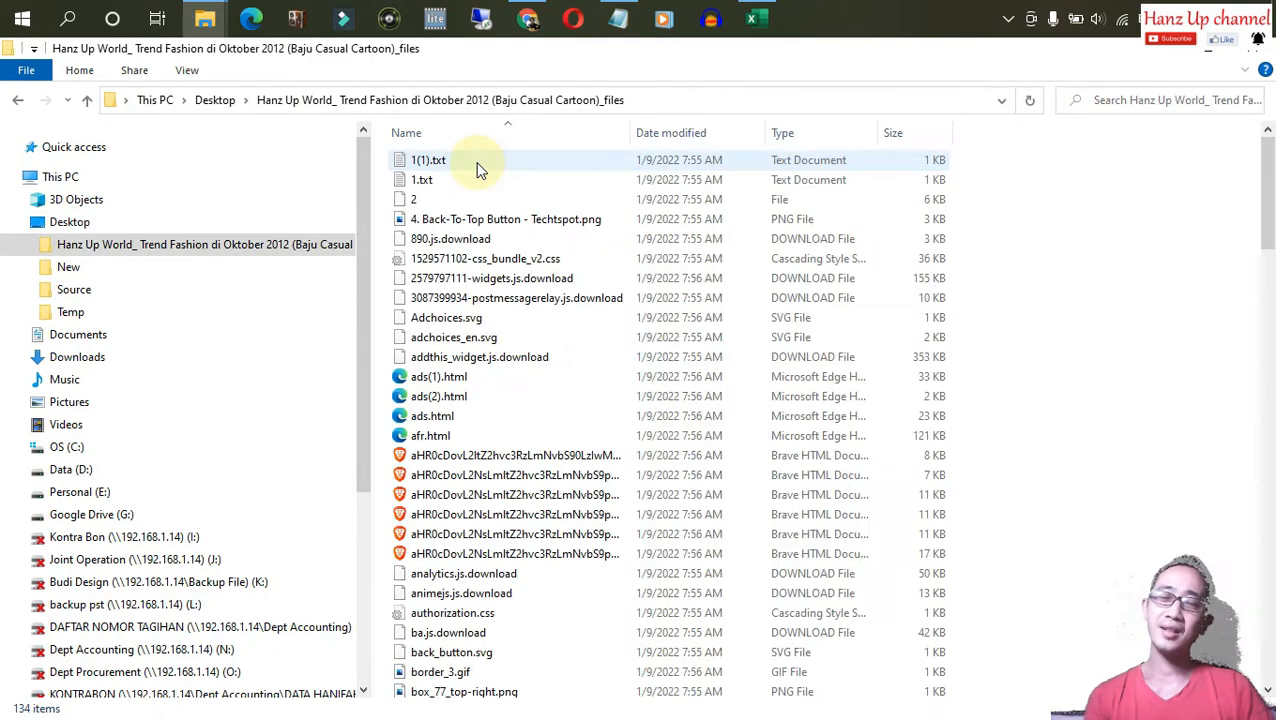
Place the _files folder window and the Excel workbook side by side and widen the folder's file listing.
double_click(588, 62)
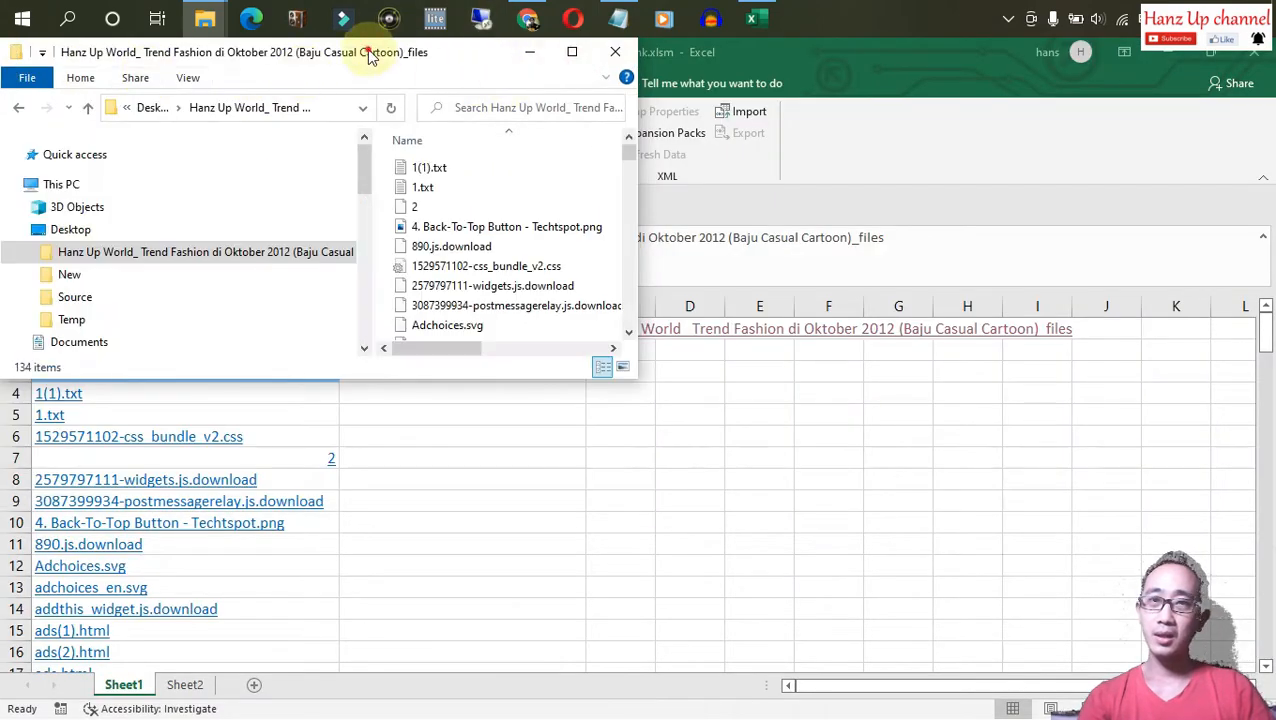
key("super+Left")
left_click(843, 245)
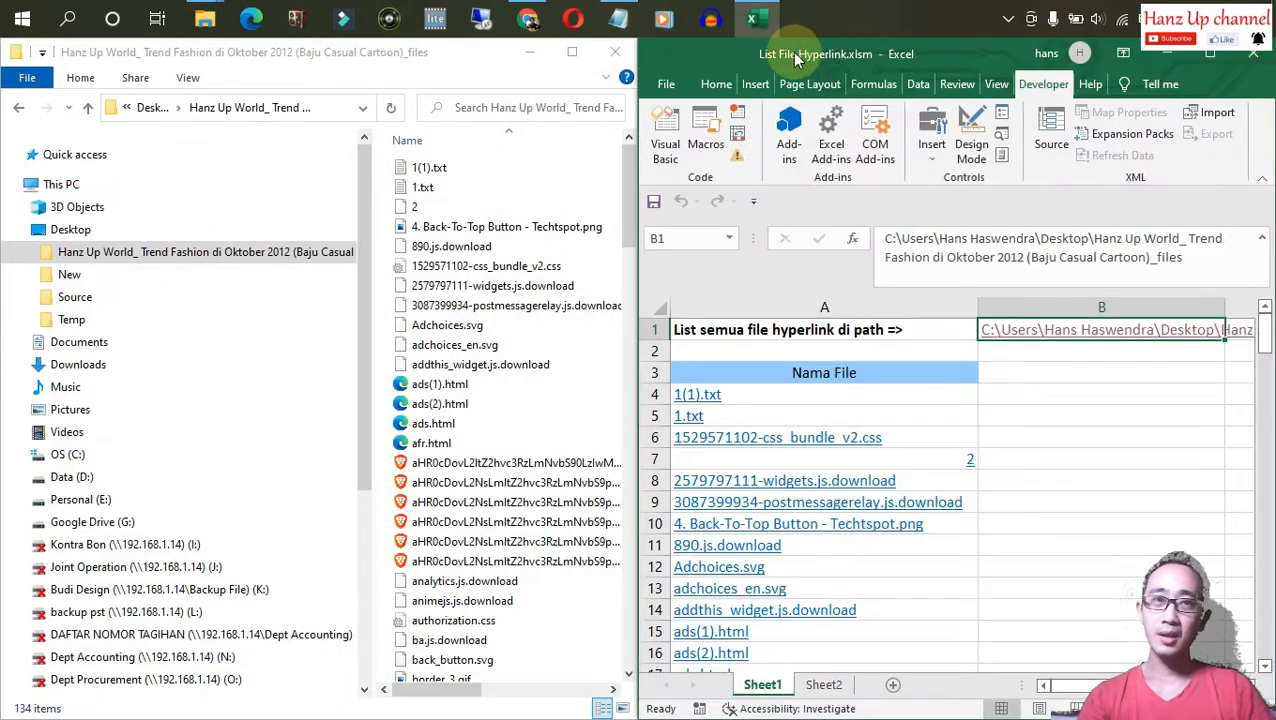
left_click(1022, 400)
scroll(1053, 456, "down", 1)
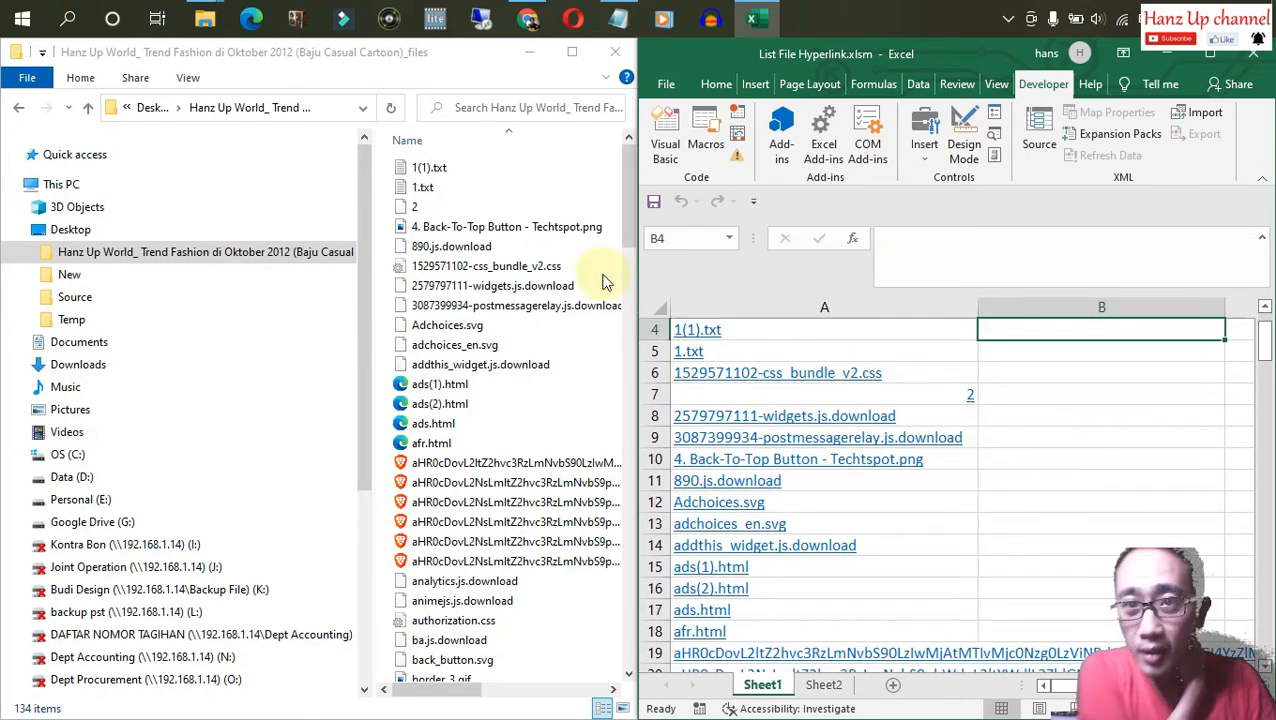
left_click(373, 212)
left_click_drag(373, 217, 144, 196)
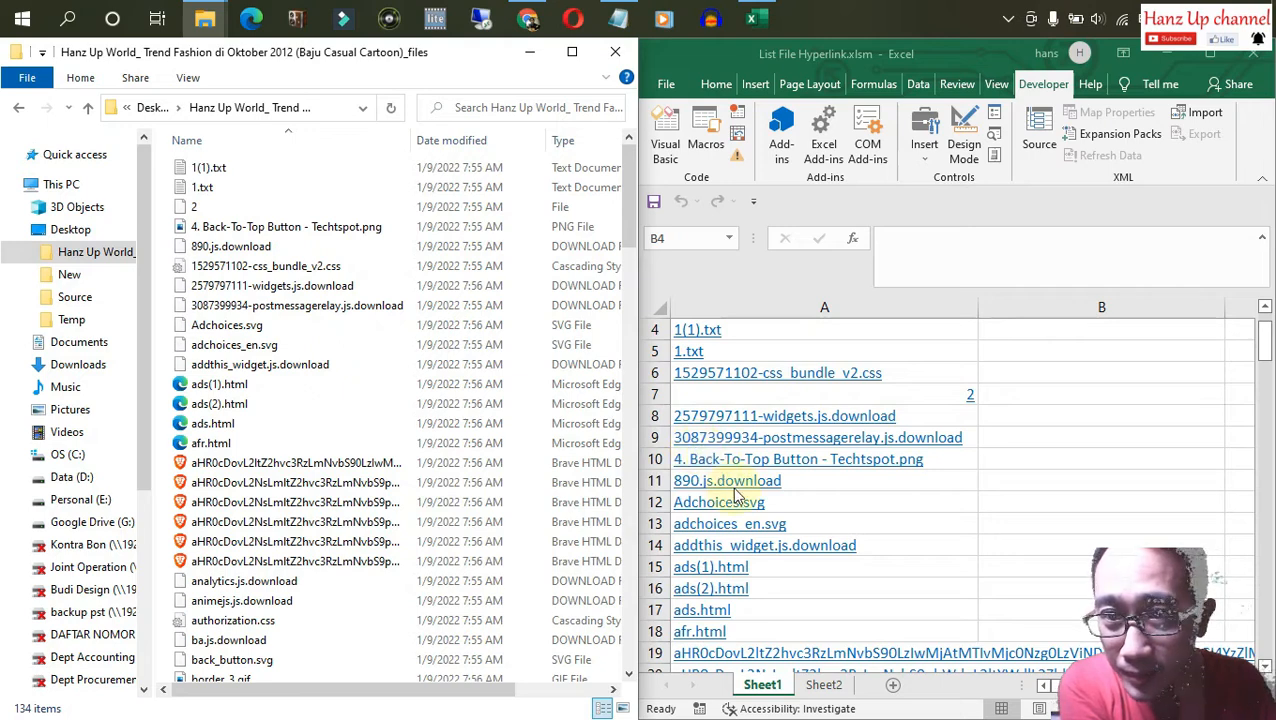
Select all listed file names from A4 down and all files in the folder to compare their counts.
scroll(735, 490, "down", 1)
scroll(800, 495, "up", 3)
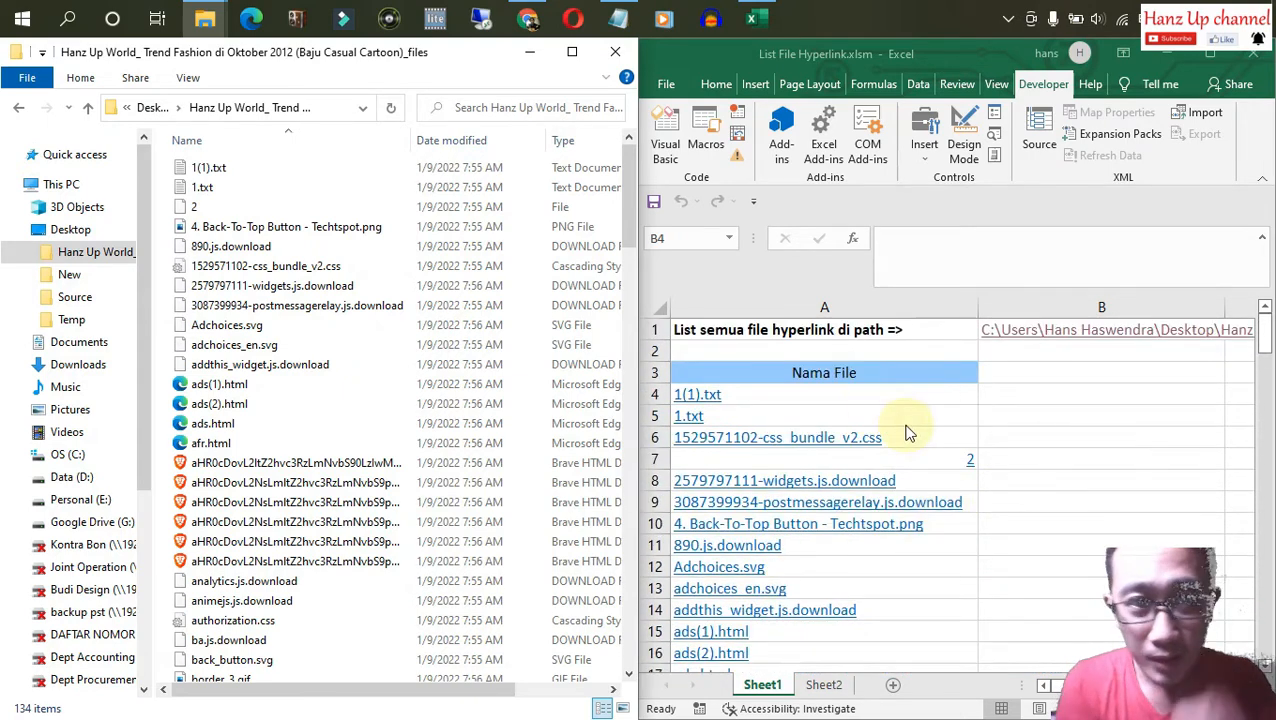
left_click(832, 378)
left_click(960, 374)
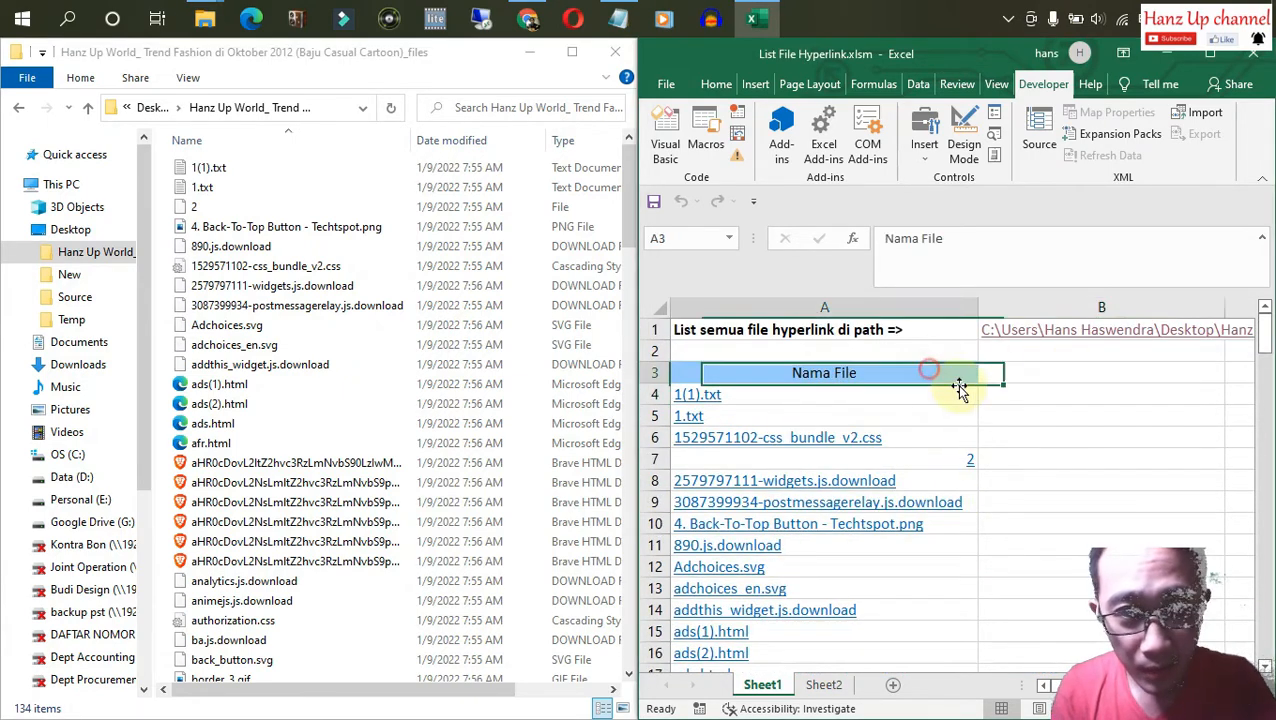
left_click(966, 393)
key("ctrl+shift+Down")
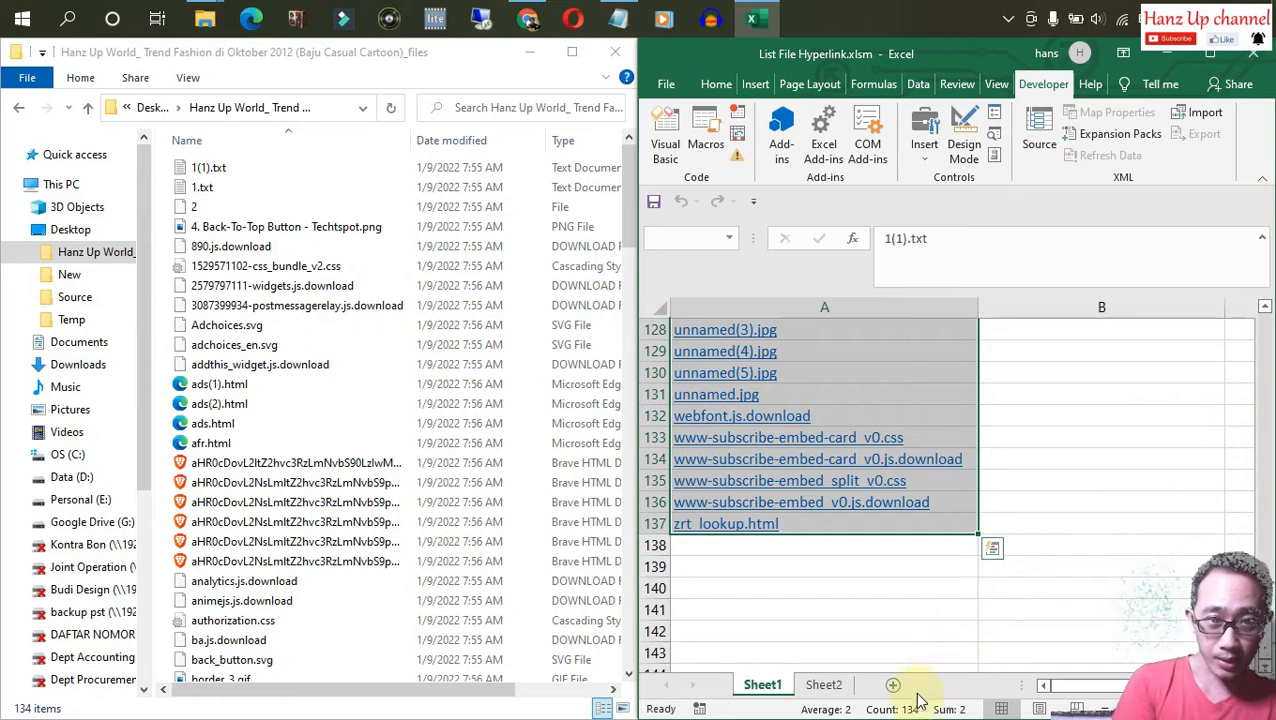
left_click(300, 168)
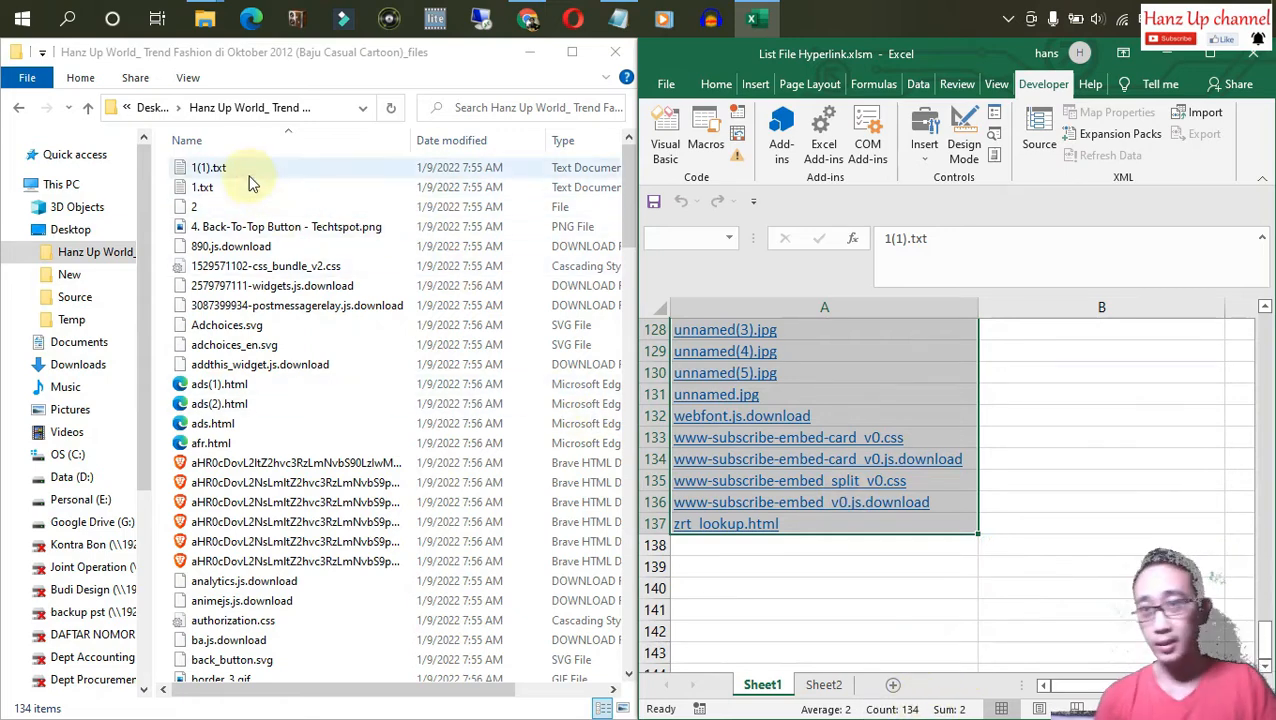
key("ctrl+a")
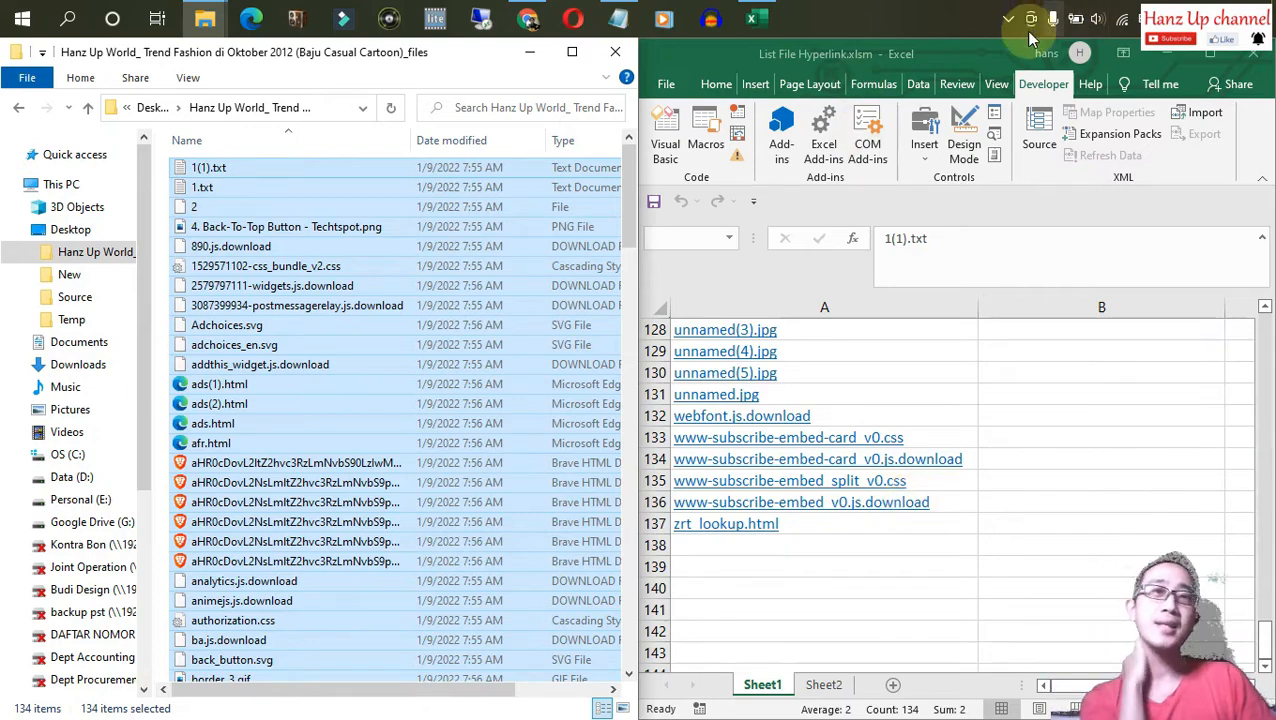
Maximize the Excel workbook again and return to the start of the file list.
left_click(572, 51)
left_click(1163, 56)
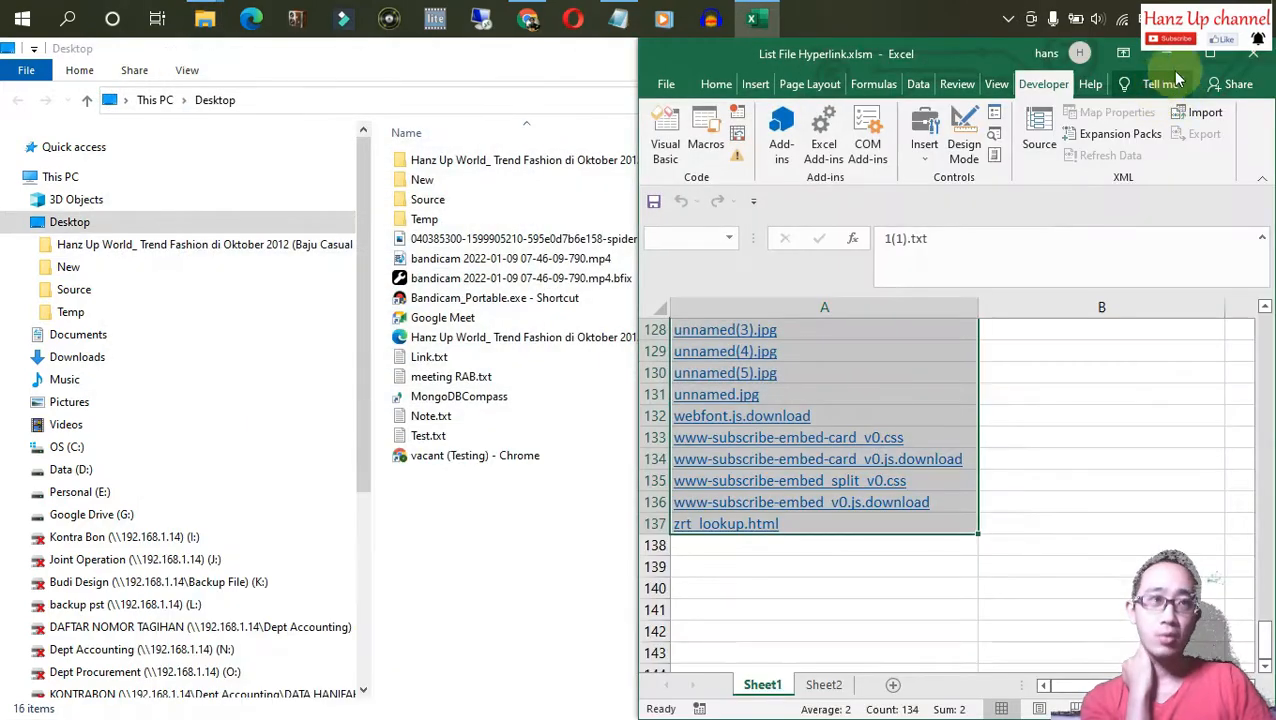
left_click(1199, 56)
left_click(496, 428)
scroll(447, 445, "up", 20)
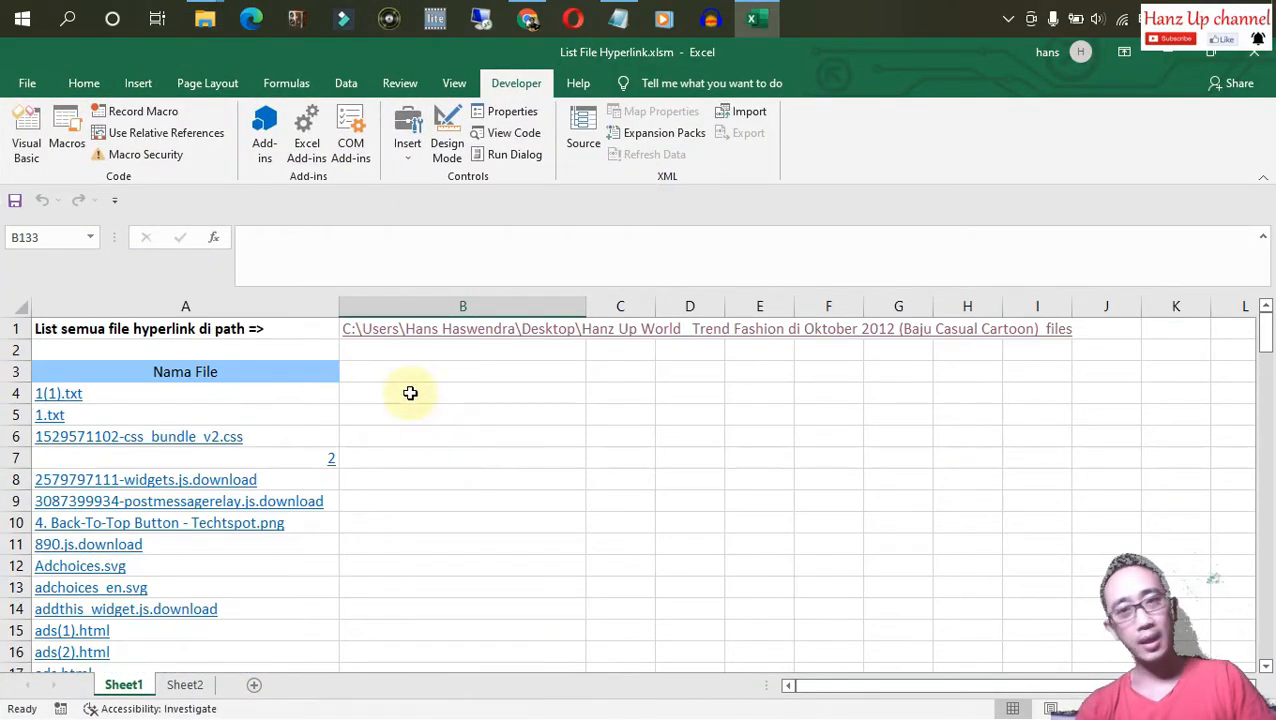
Add filters to the Nama File header in row 3.
left_click(385, 373)
left_click(55, 369)
left_click(15, 371)
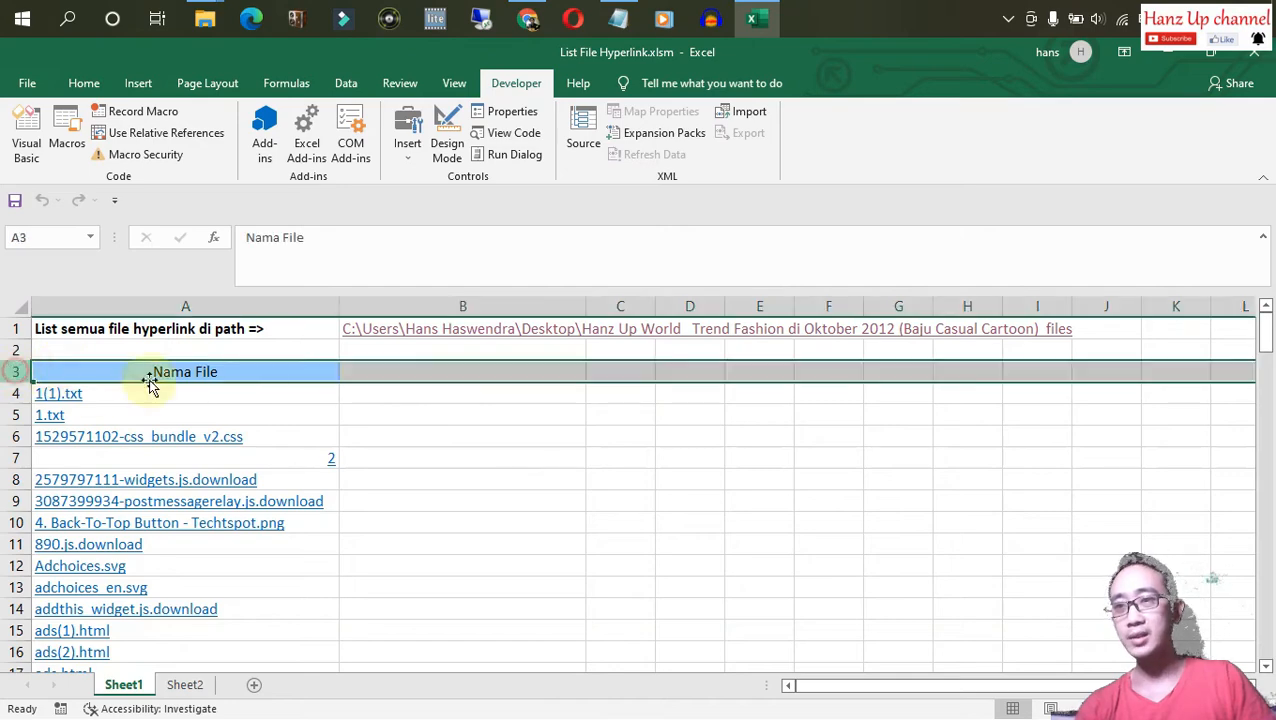
left_click(348, 84)
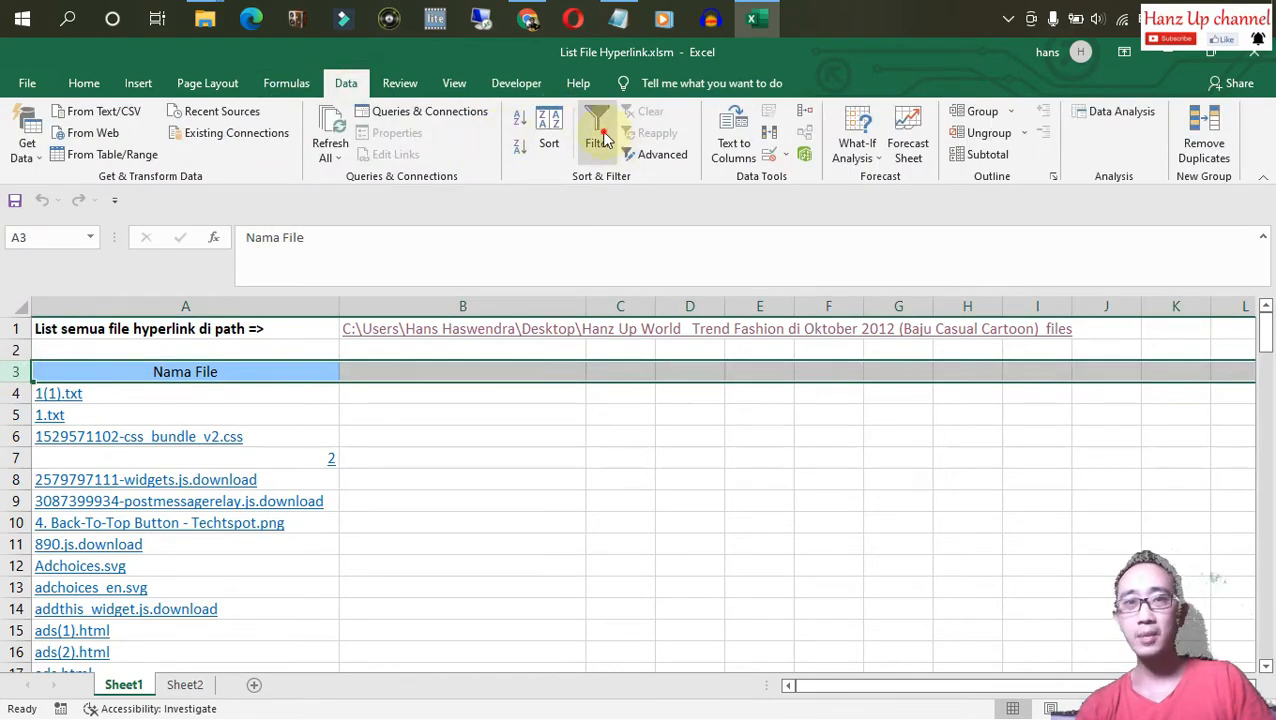
left_click(602, 139)
left_click(436, 455)
Filter the Nama File column to entries matching jpg.
left_click(331, 373)
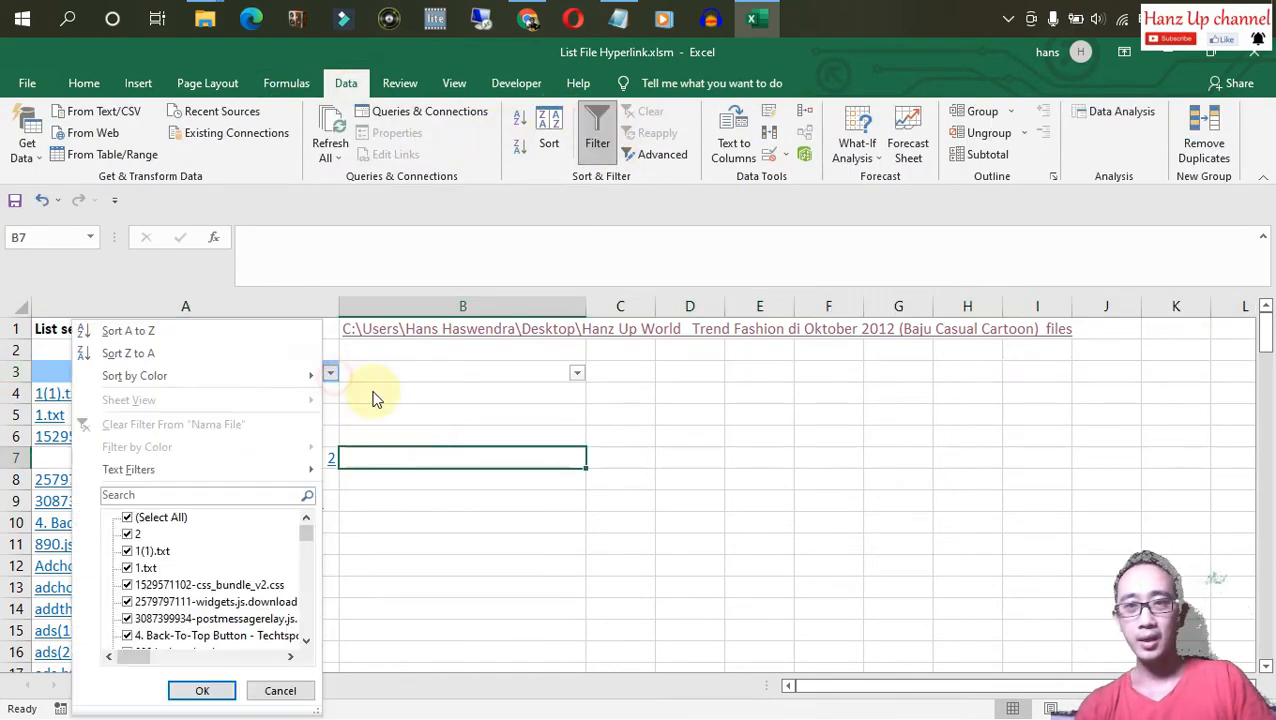
left_click(440, 398)
left_click(450, 393)
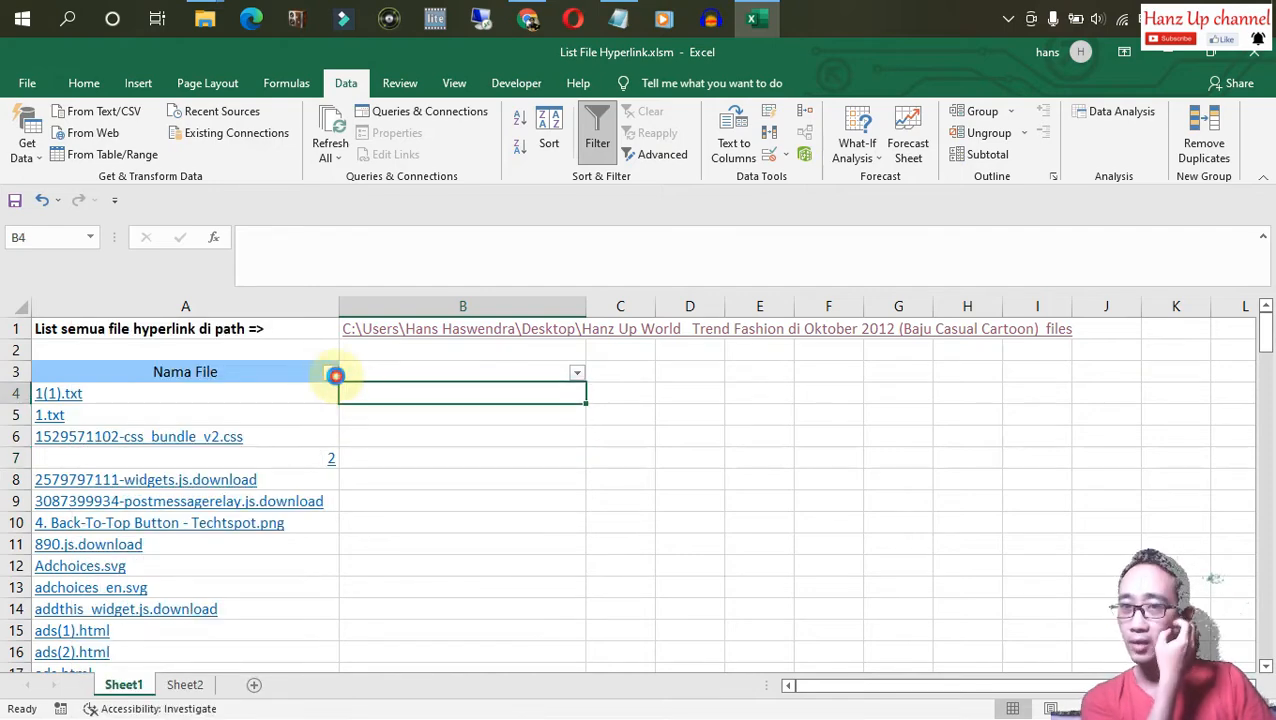
left_click(333, 374)
left_click(137, 494)
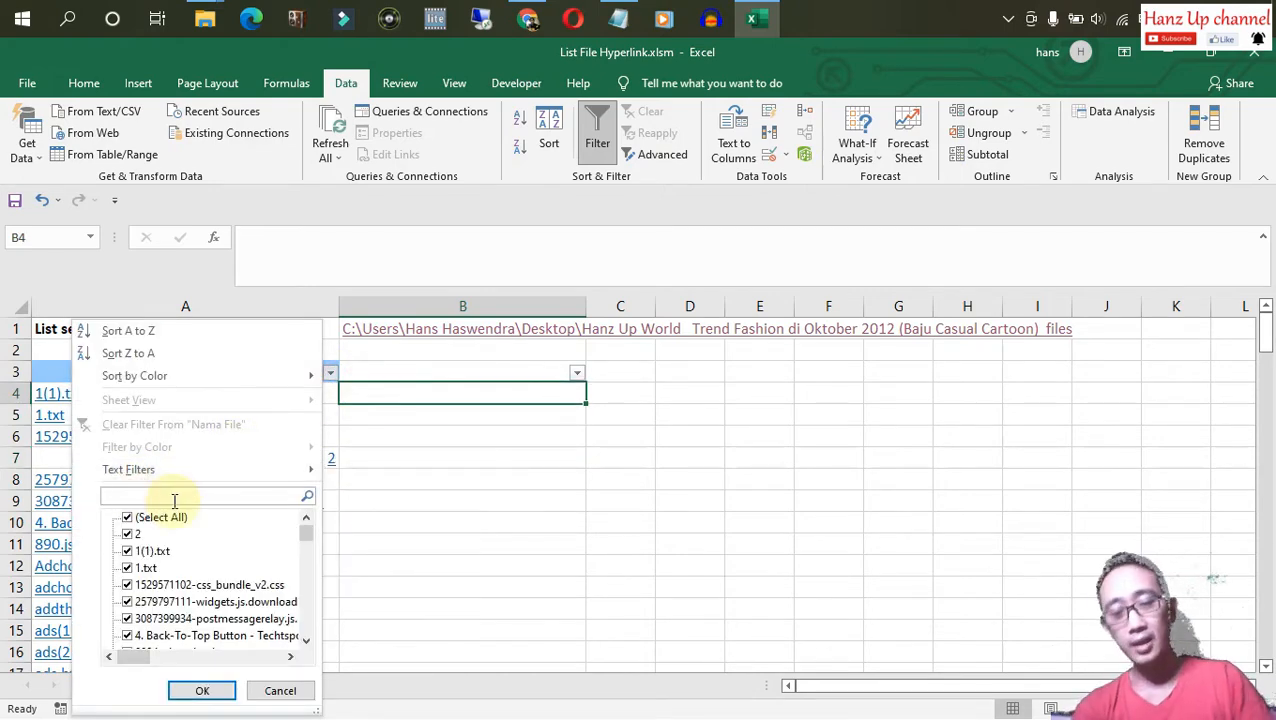
type("g")
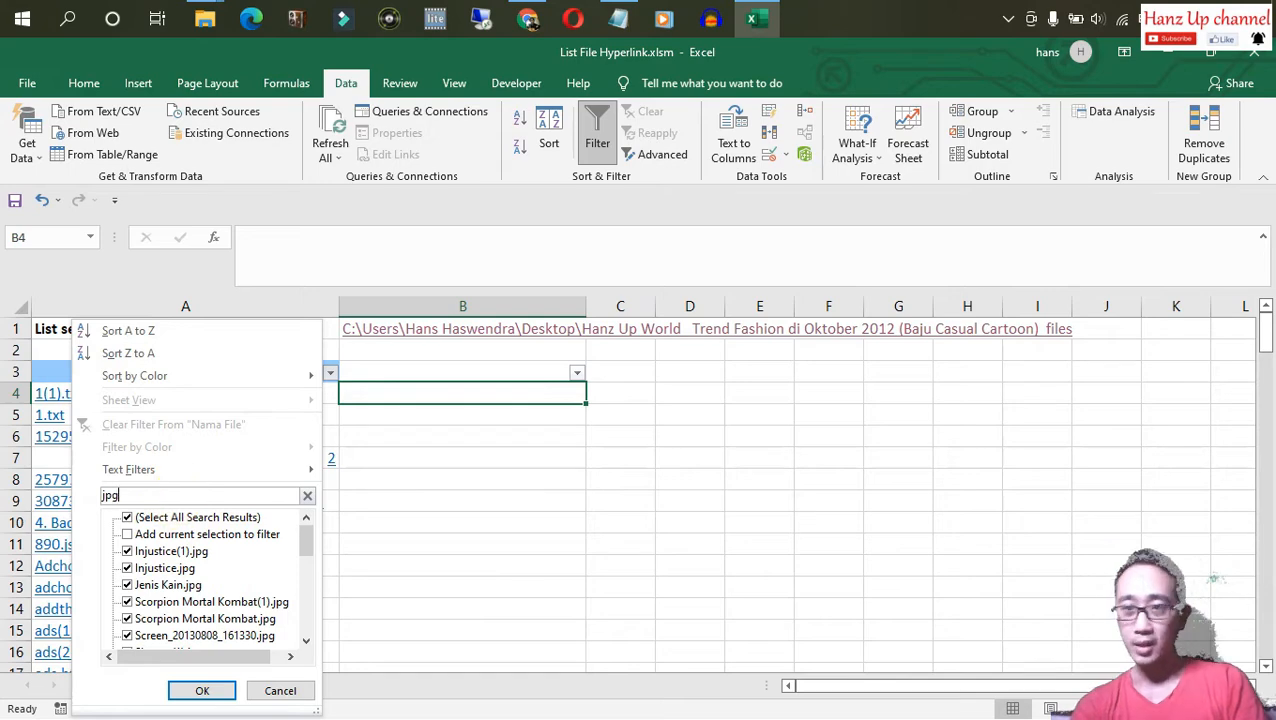
key("Return")
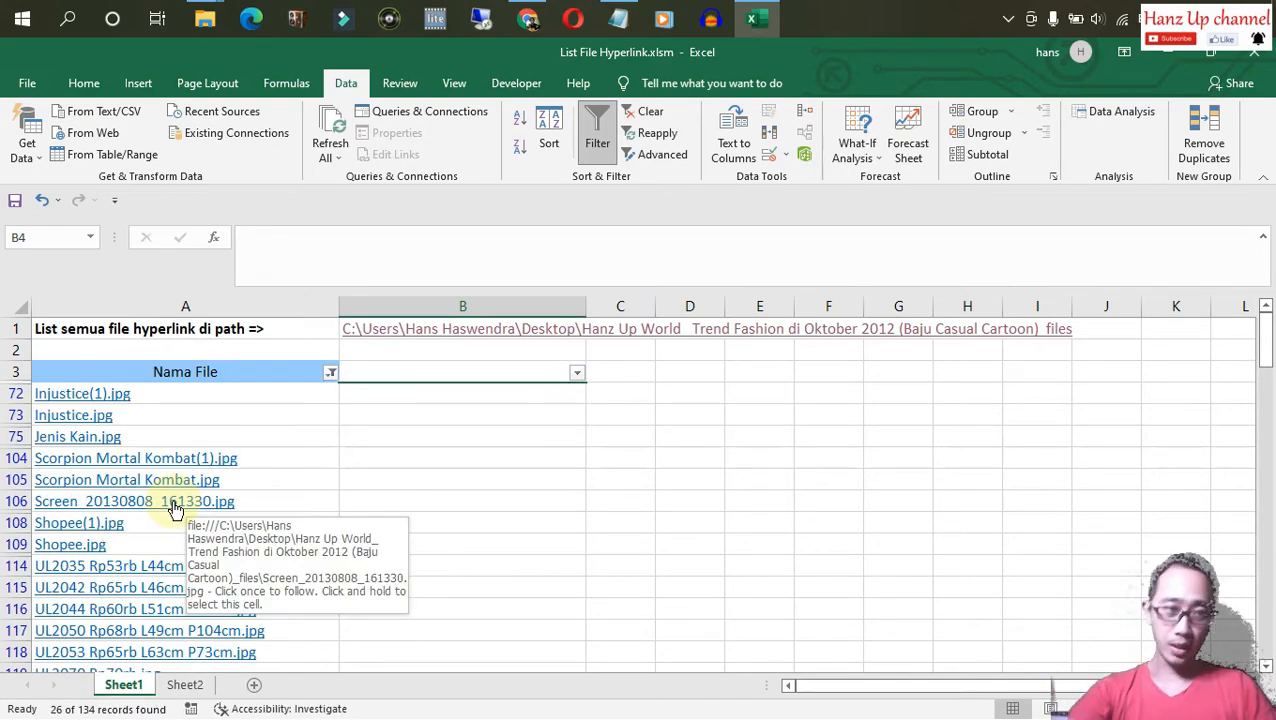
Switch to Chrome to review the source blog page up to its Trend Fashion article heading, and return to the Excel workbook.
left_click(436, 458)
left_click(387, 390)
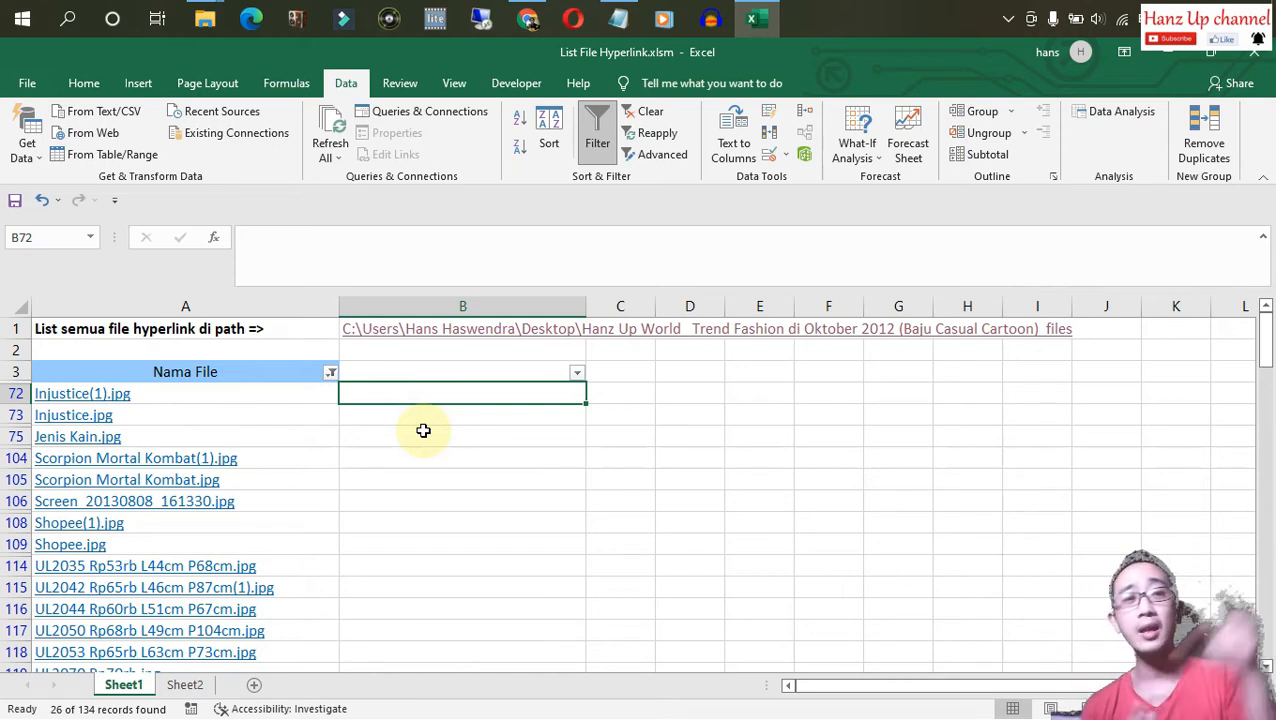
left_click(527, 20)
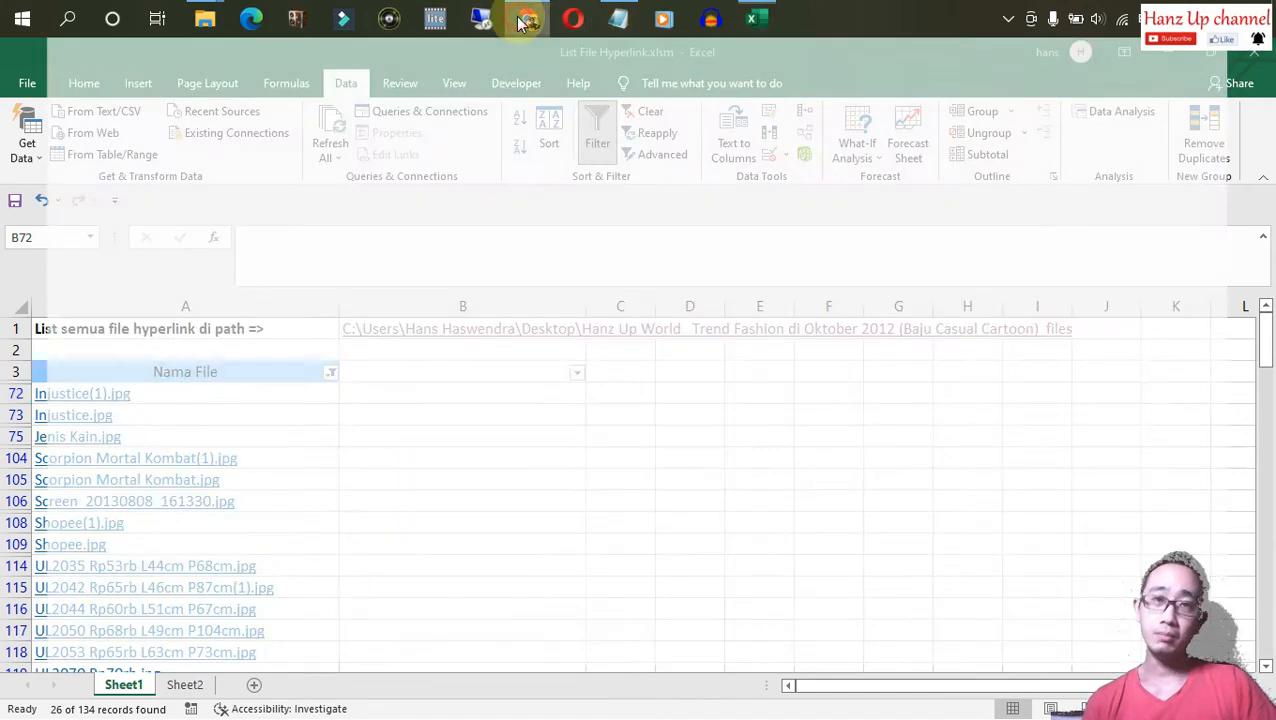
scroll(668, 355, "up", 20)
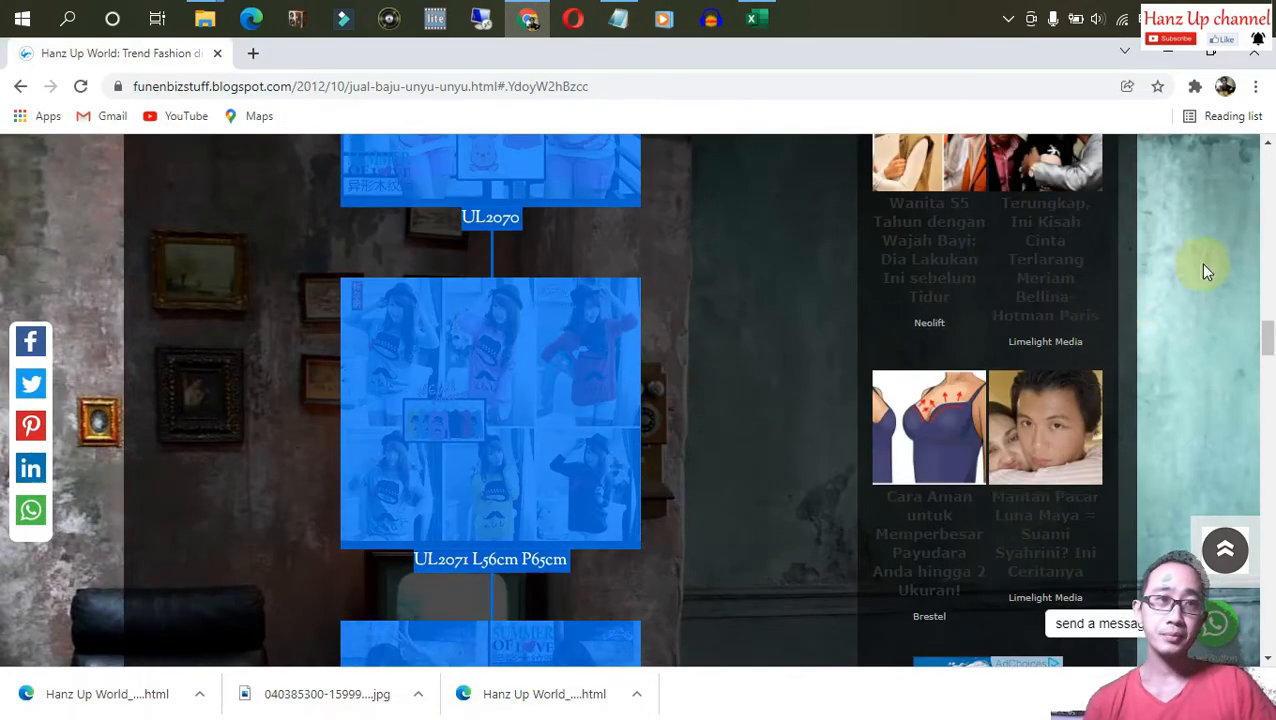
scroll(1199, 262, "up", 15)
scroll(532, 497, "down", 3)
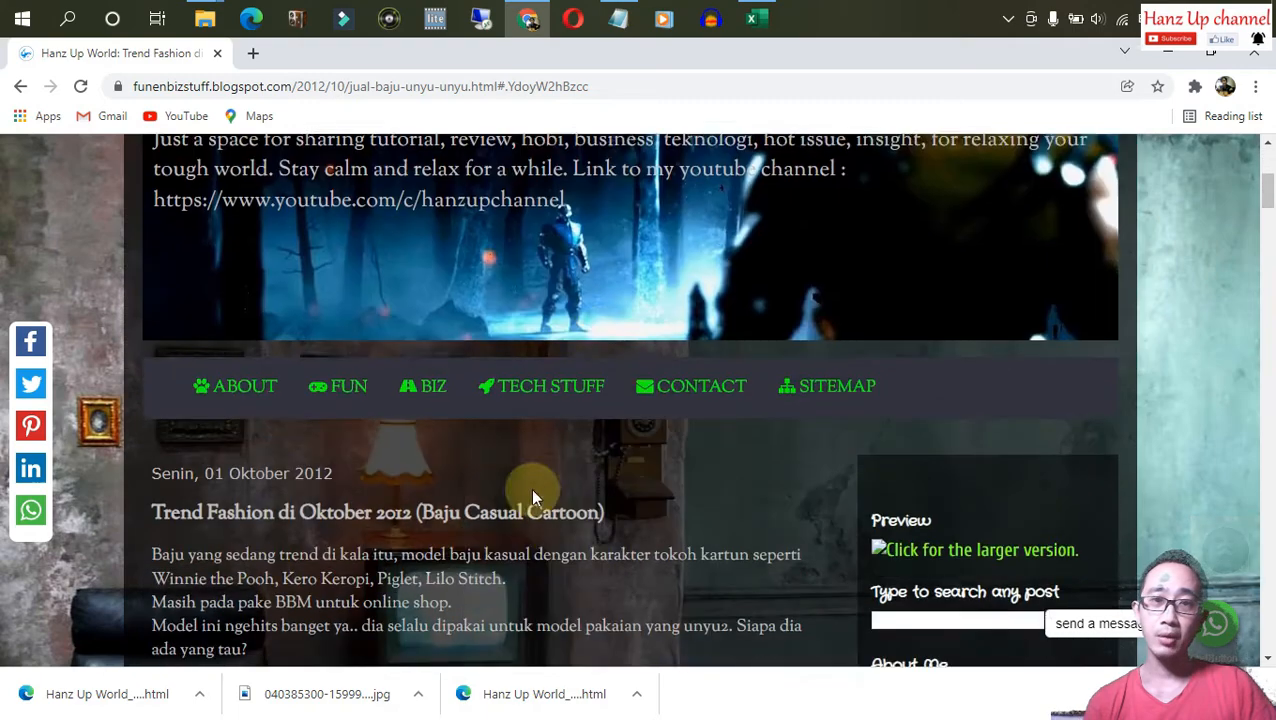
scroll(640, 380, "up", 1)
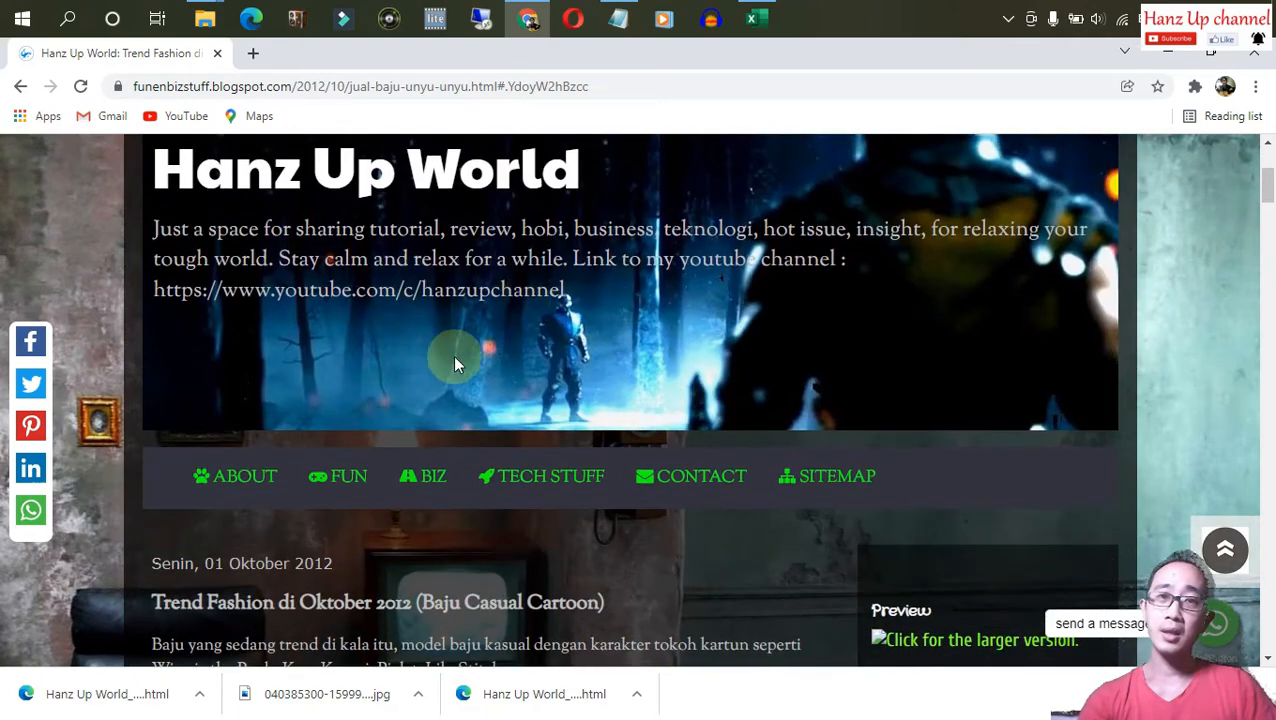
key("alt+Tab")
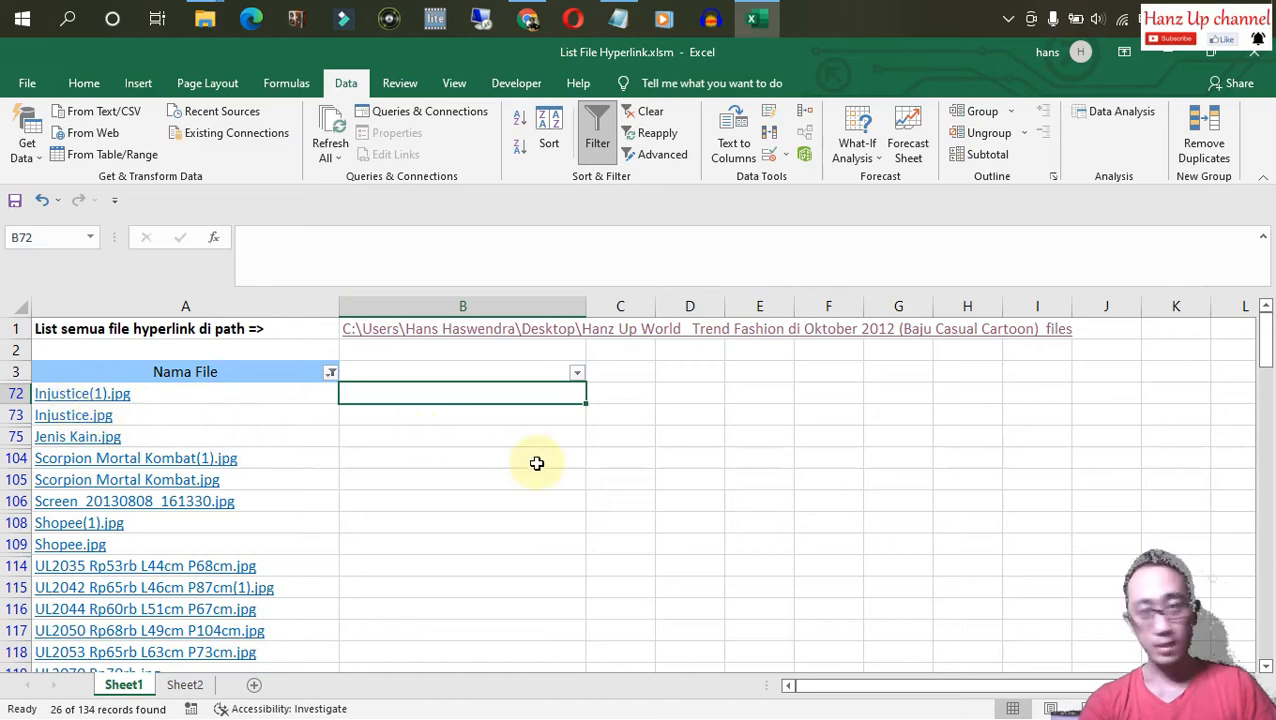
Compare the UL-coded jpg file names on Sheet1 with the Produk list in B4:B15 on Sheet2.
scroll(493, 473, "down", 5)
scroll(493, 473, "up", 1)
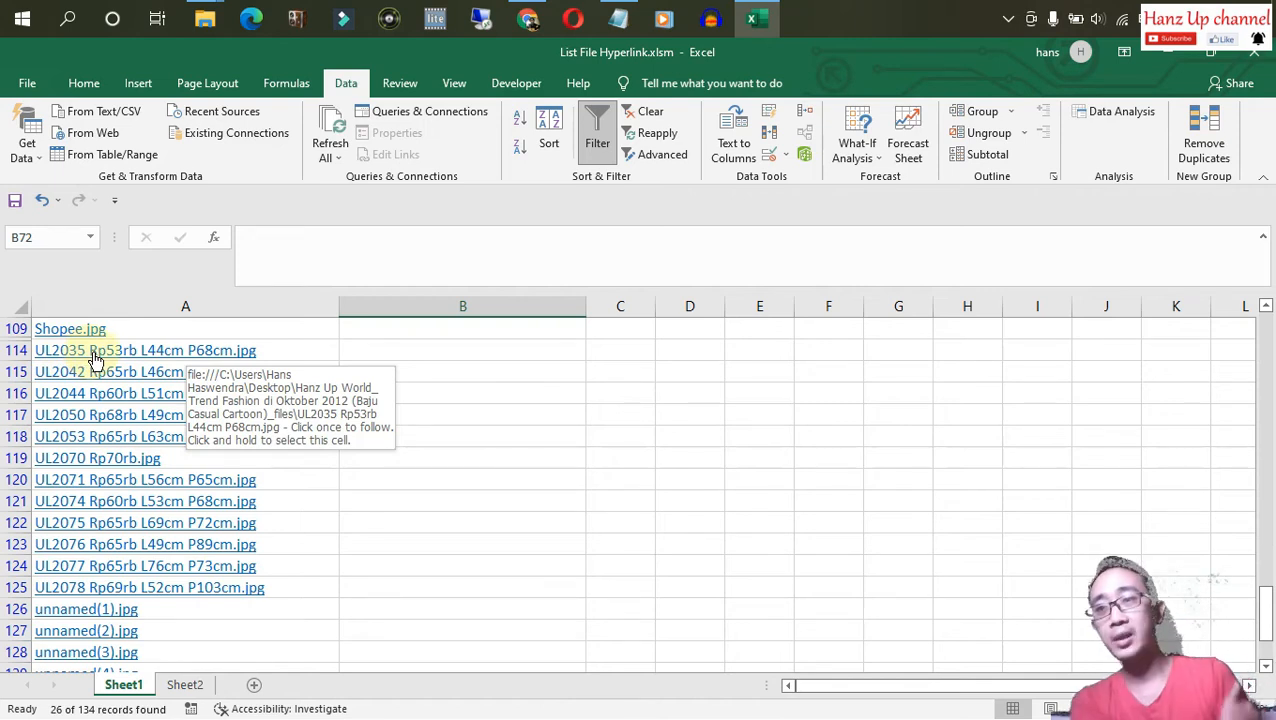
left_click(442, 441)
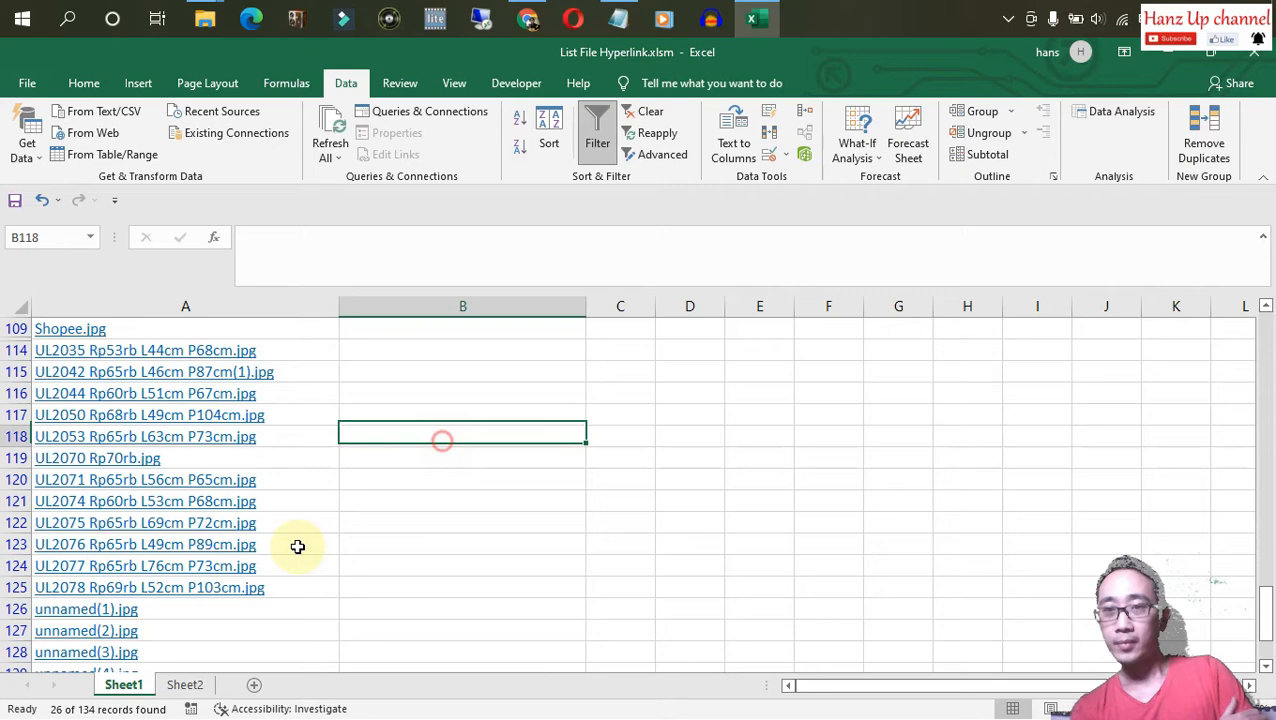
left_click(185, 685)
left_click_drag(125, 380, 148, 585)
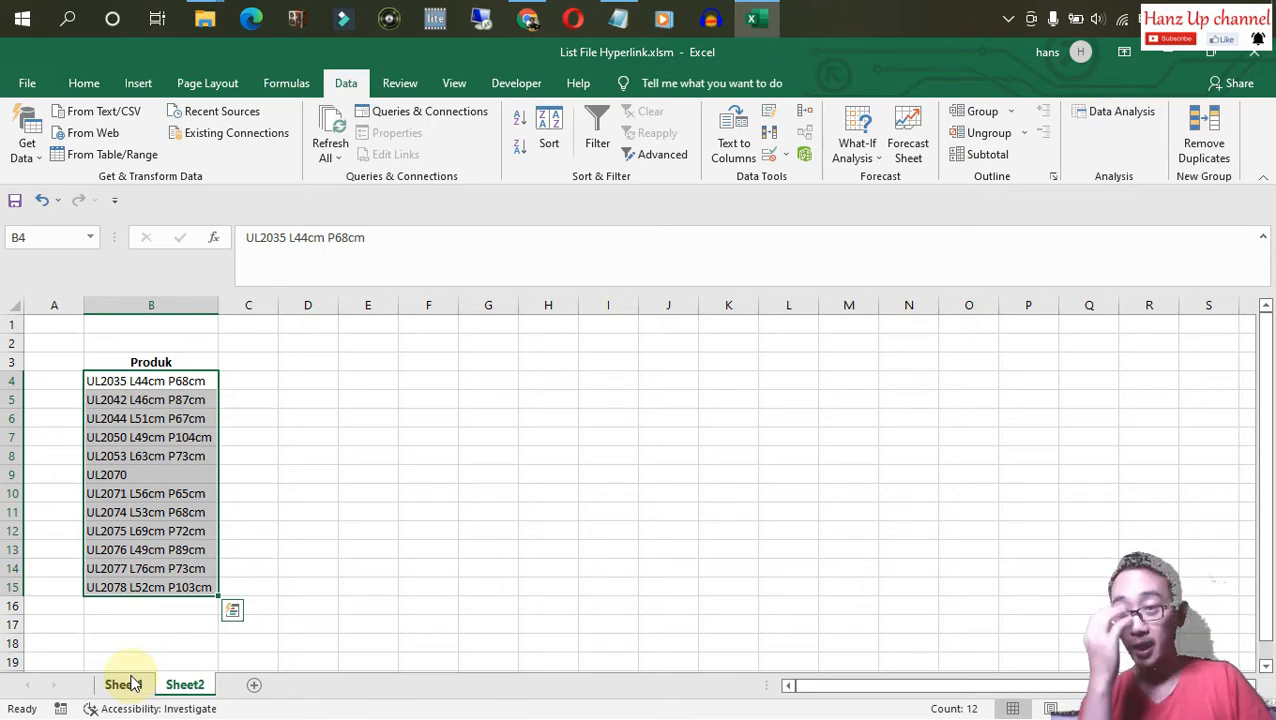
left_click(126, 686)
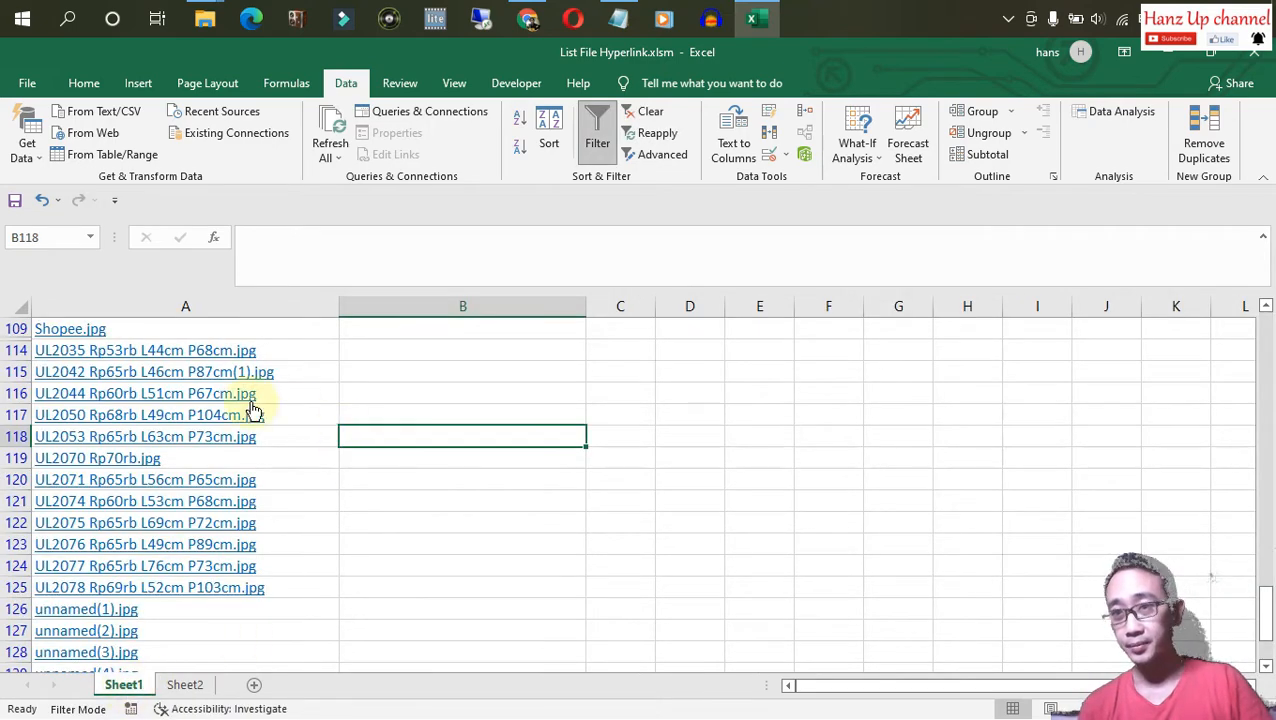
Open the UL2035 and UL2042 picture hyperlinks in A114 and A115 to check them, closing each picture.
left_click(163, 352)
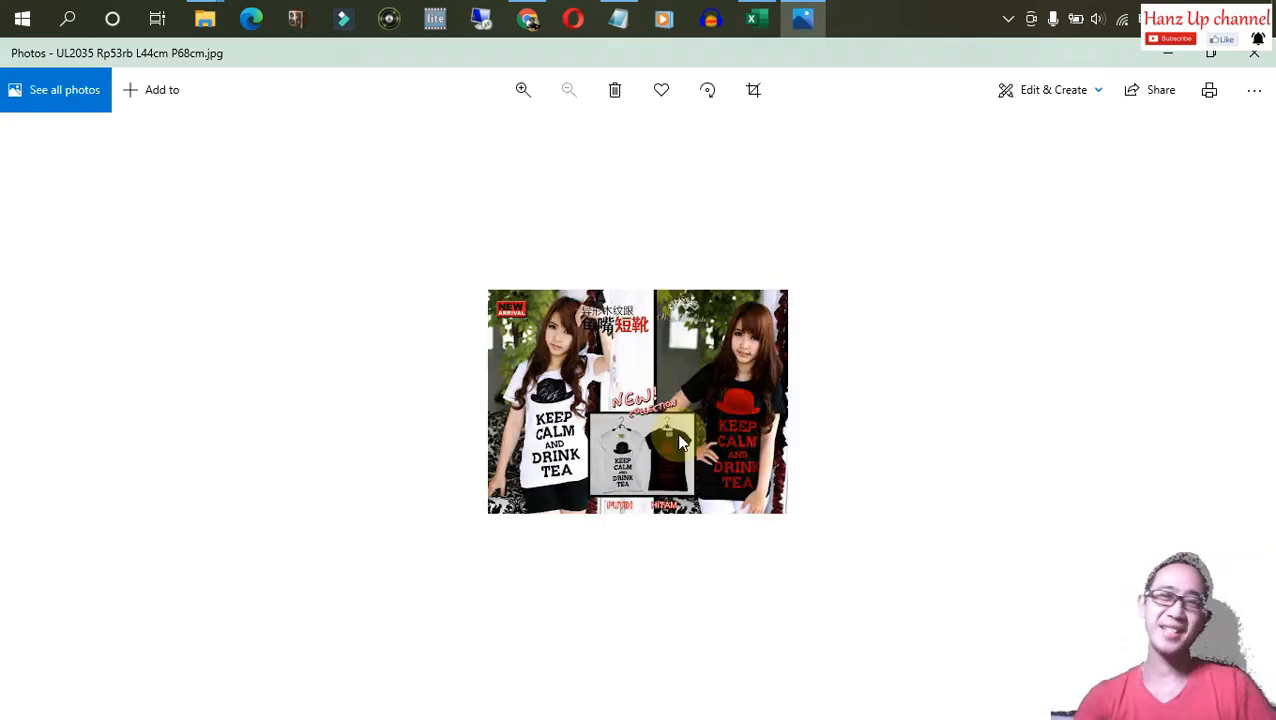
left_click(1254, 53)
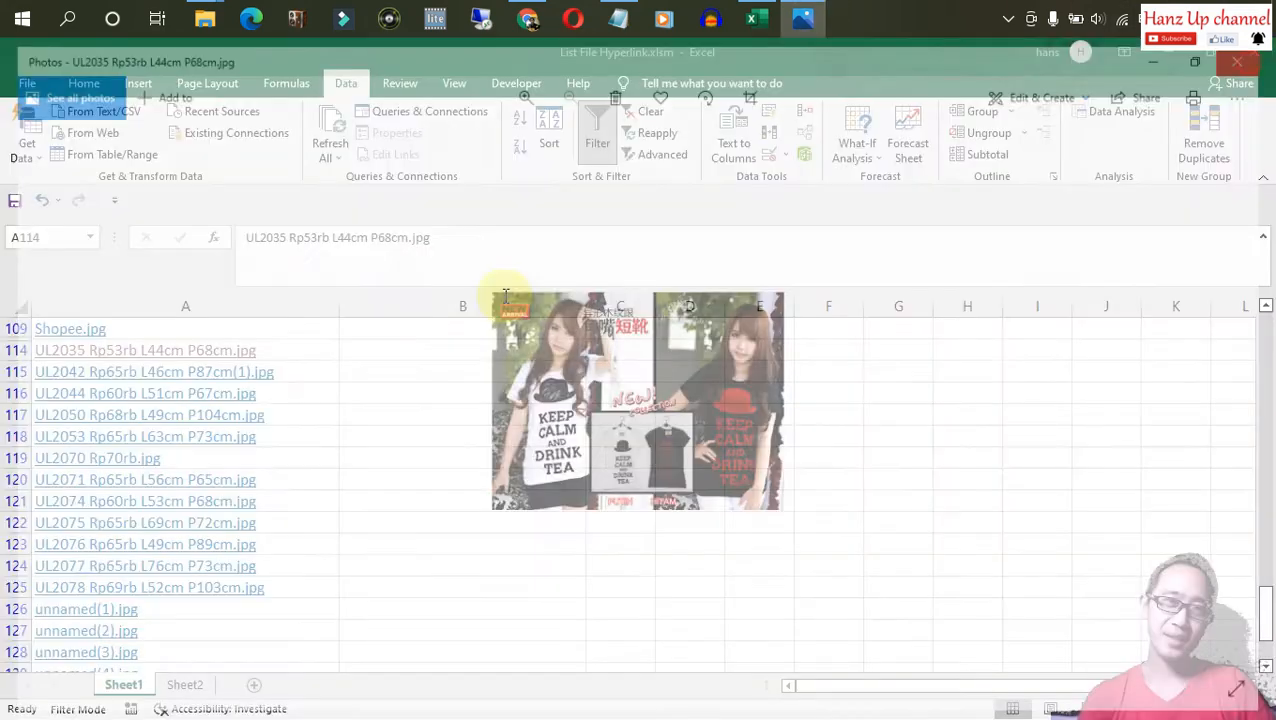
left_click(222, 373)
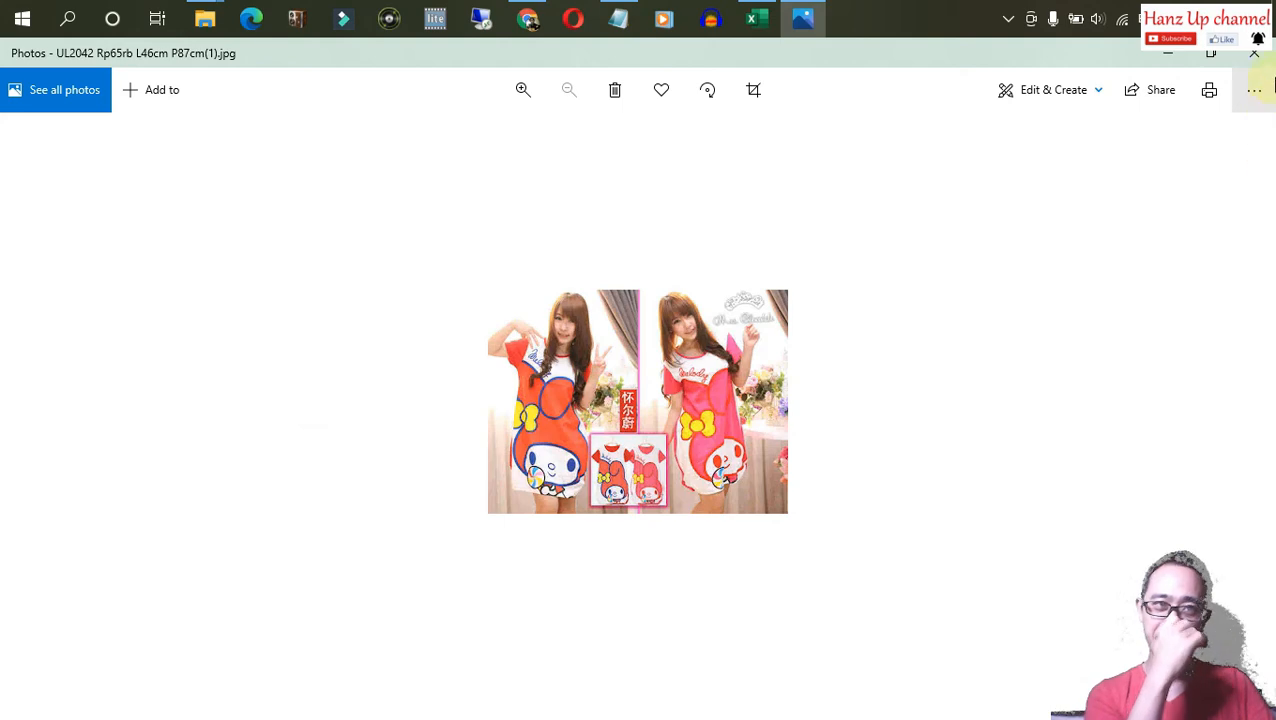
left_click(1254, 53)
Copy the UL product picture links in A114:A125 on Sheet1, from UL2035 through UL2078.
left_click(479, 458)
key("Up")
key("Up")
key("Up")
key("Up")
key("Up")
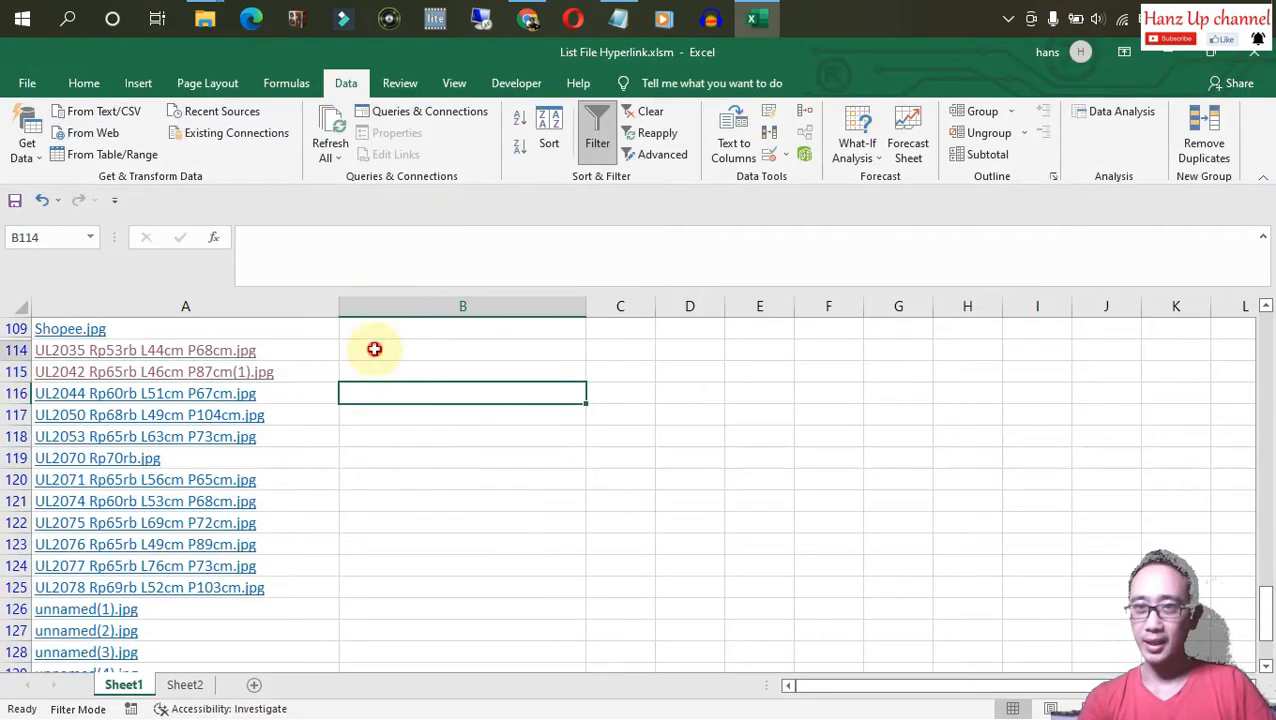
key("Left")
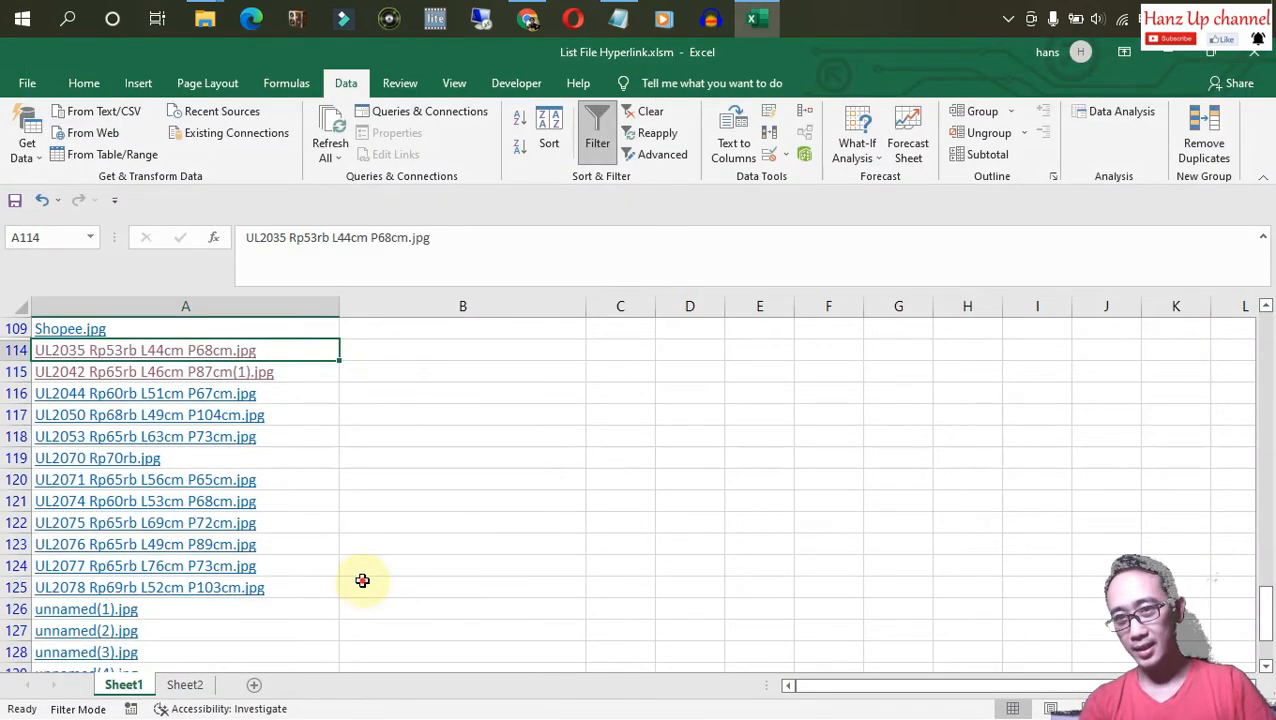
left_click(366, 581, "shift")
key("ctrl+c")
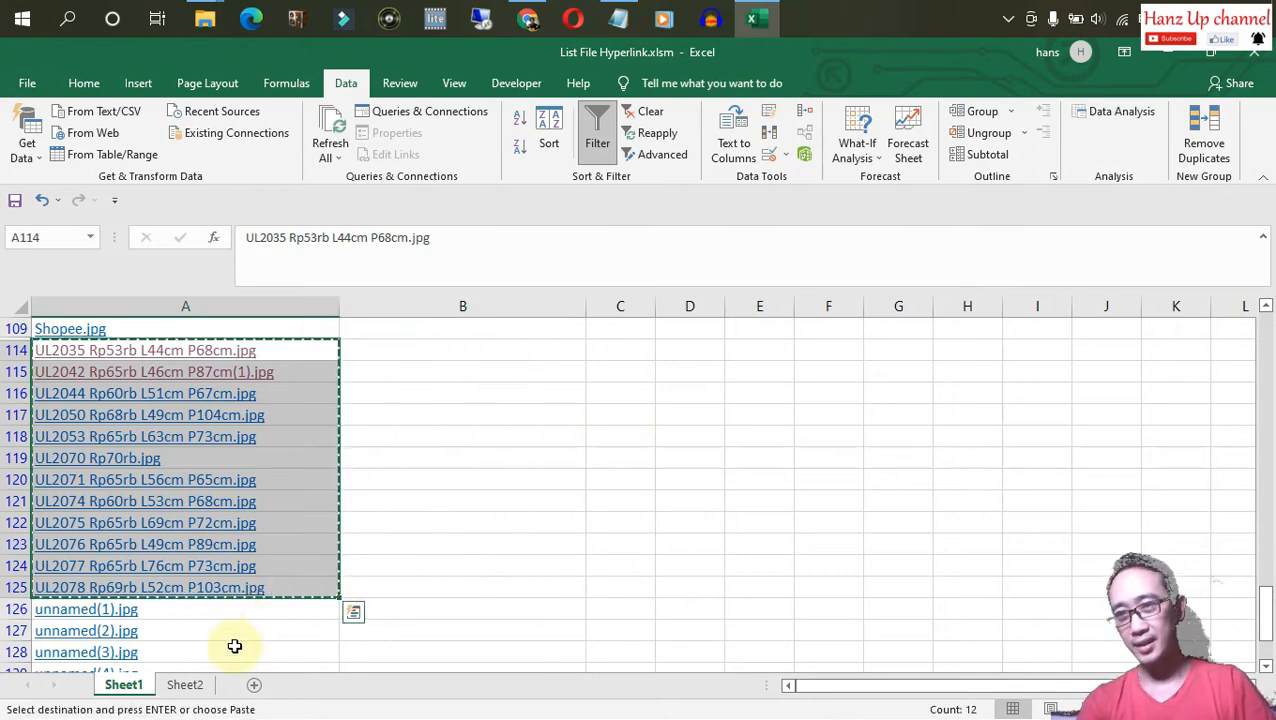
Paste the copied picture links beside the products on Sheet2 starting at C4 and autofit column C.
left_click(188, 684)
left_click(379, 426)
left_click(265, 376)
key("ctrl+v")
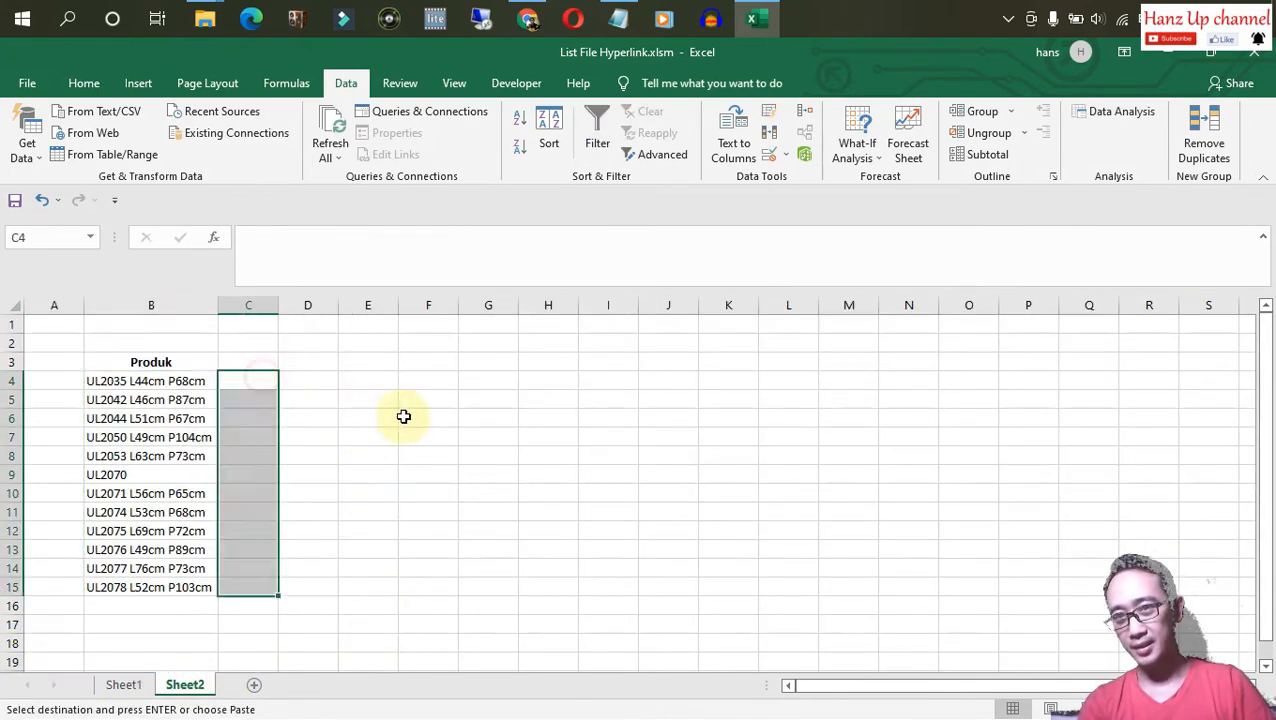
left_click(343, 345)
double_click(283, 302)
left_click(584, 493)
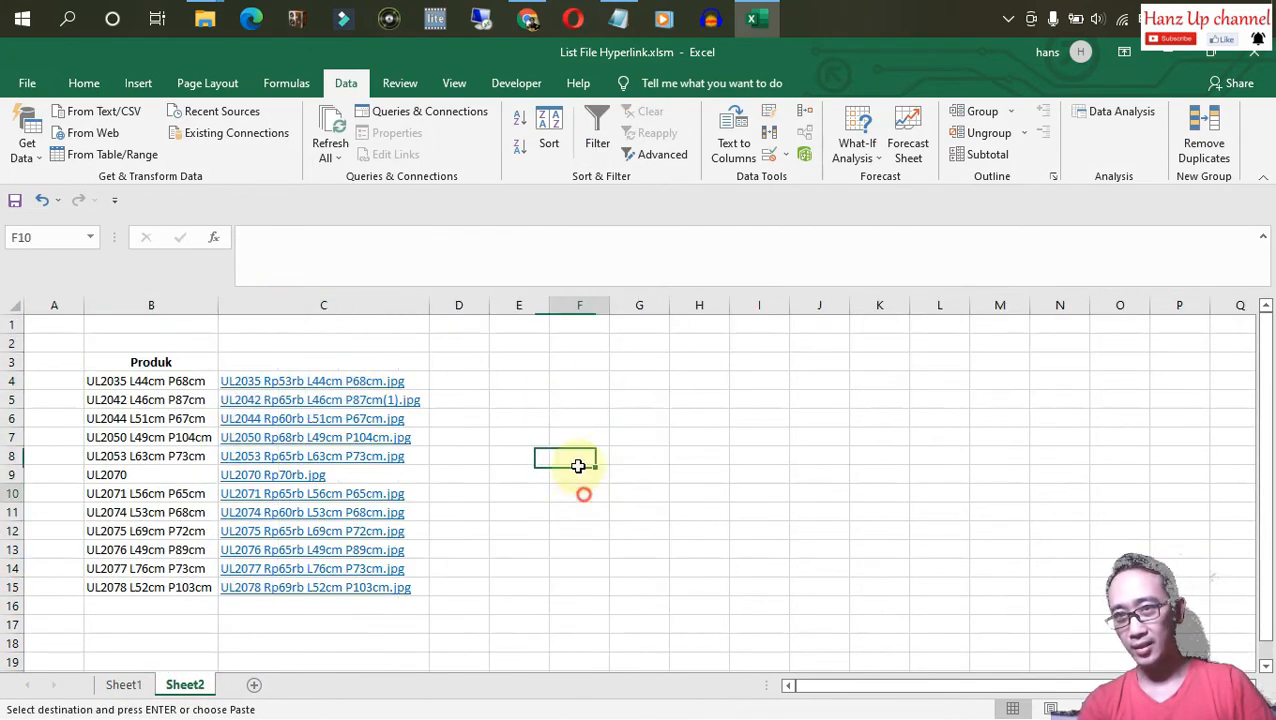
left_click(560, 383)
left_click(439, 361)
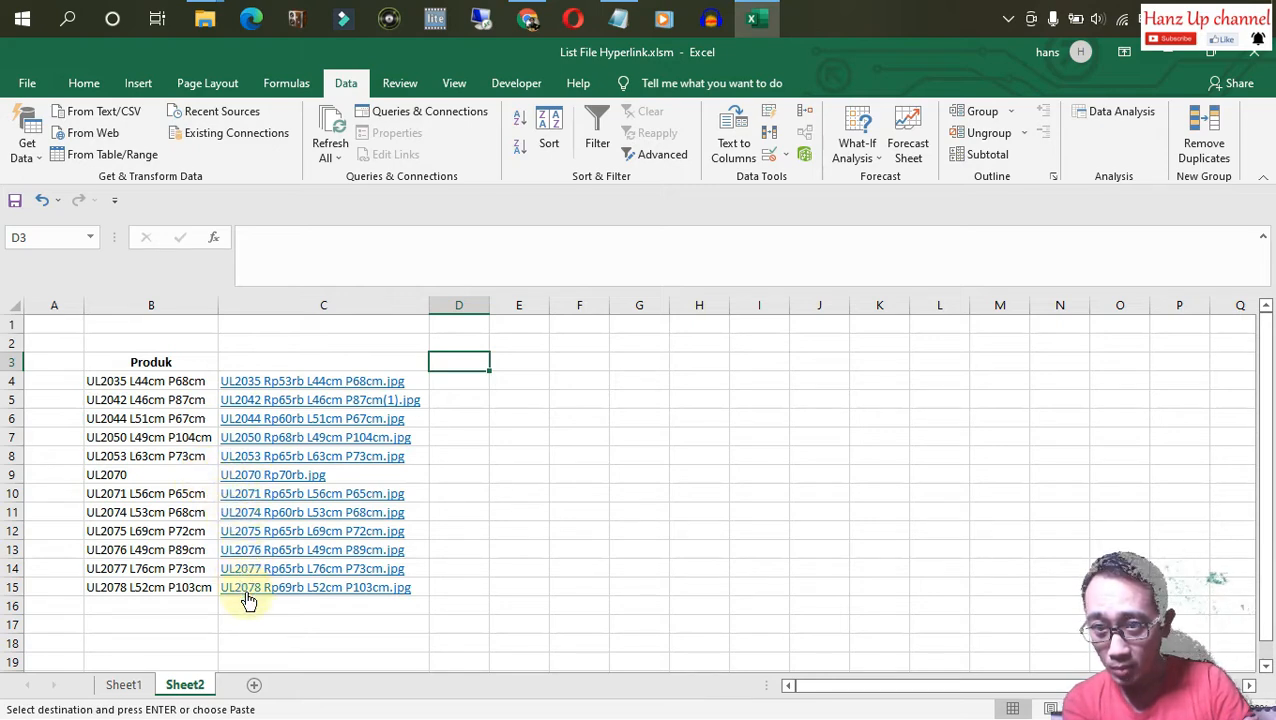
left_click(495, 374)
left_click(478, 373)
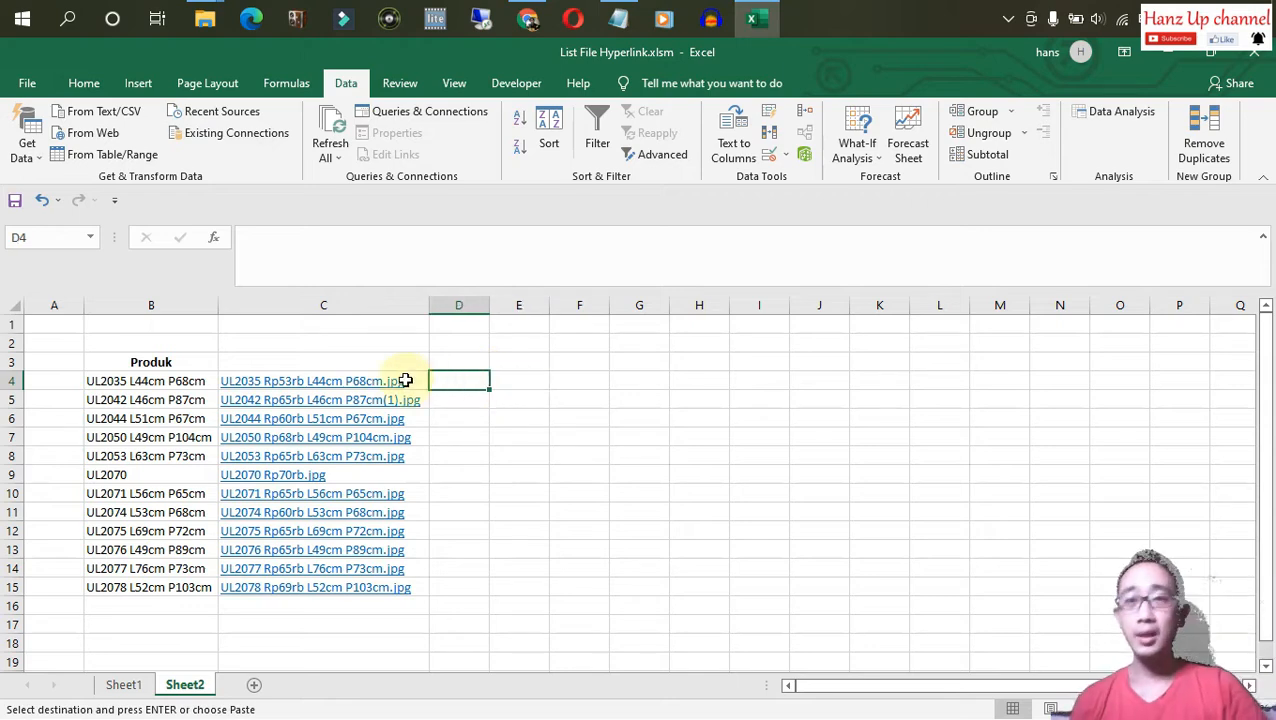
Enter the header Hyperlink in C3 above the pasted links and widen column C slightly.
left_click(346, 343)
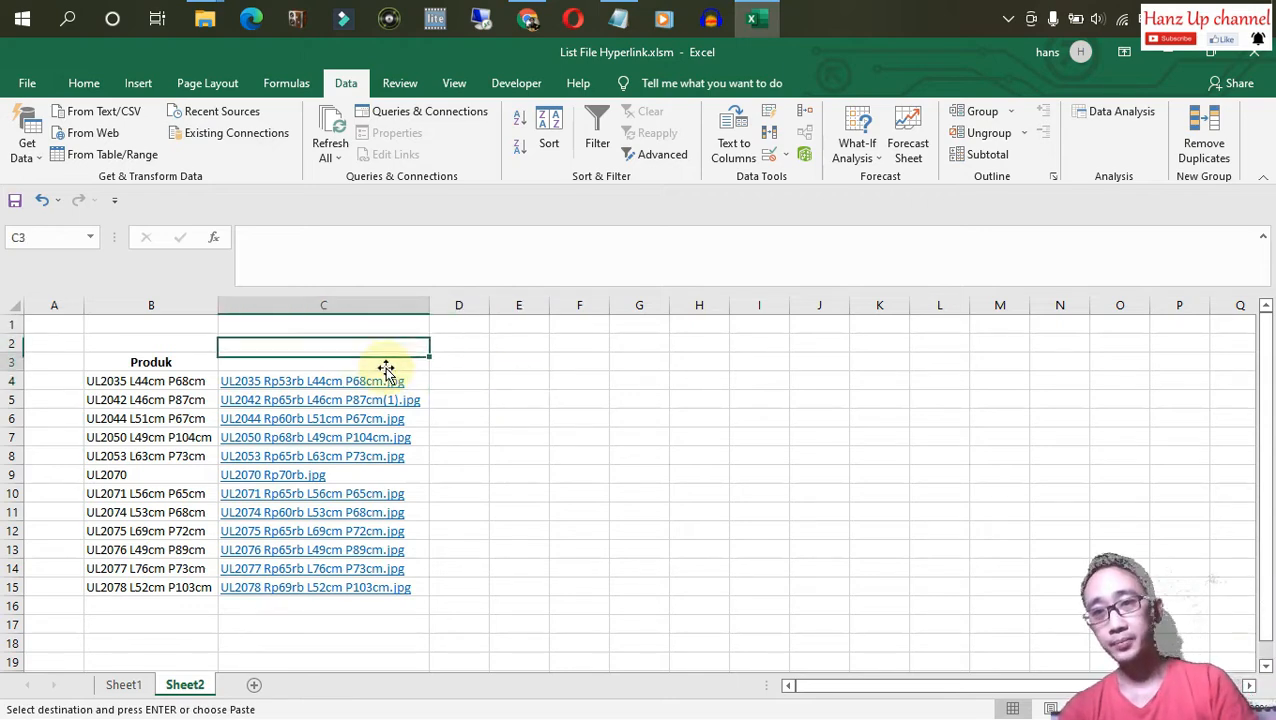
left_click(386, 368)
type("Hyperli")
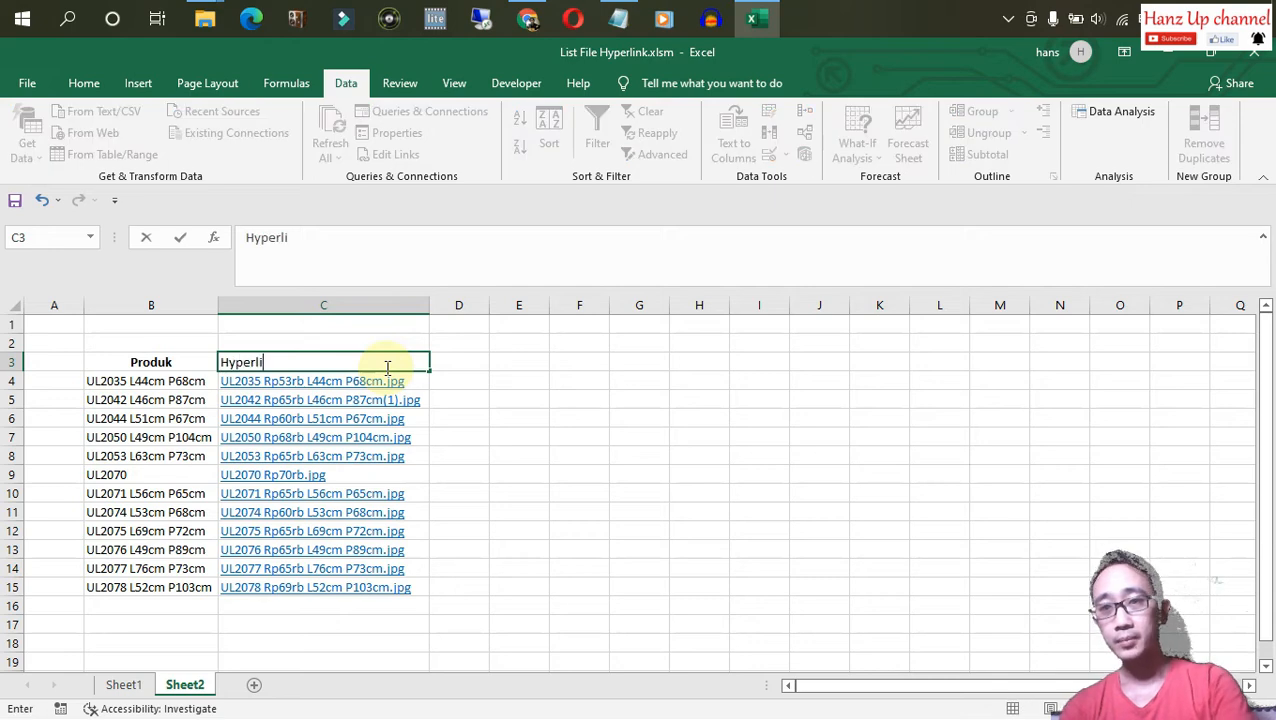
type("nk")
key("Return")
left_click(638, 450)
left_click(587, 401)
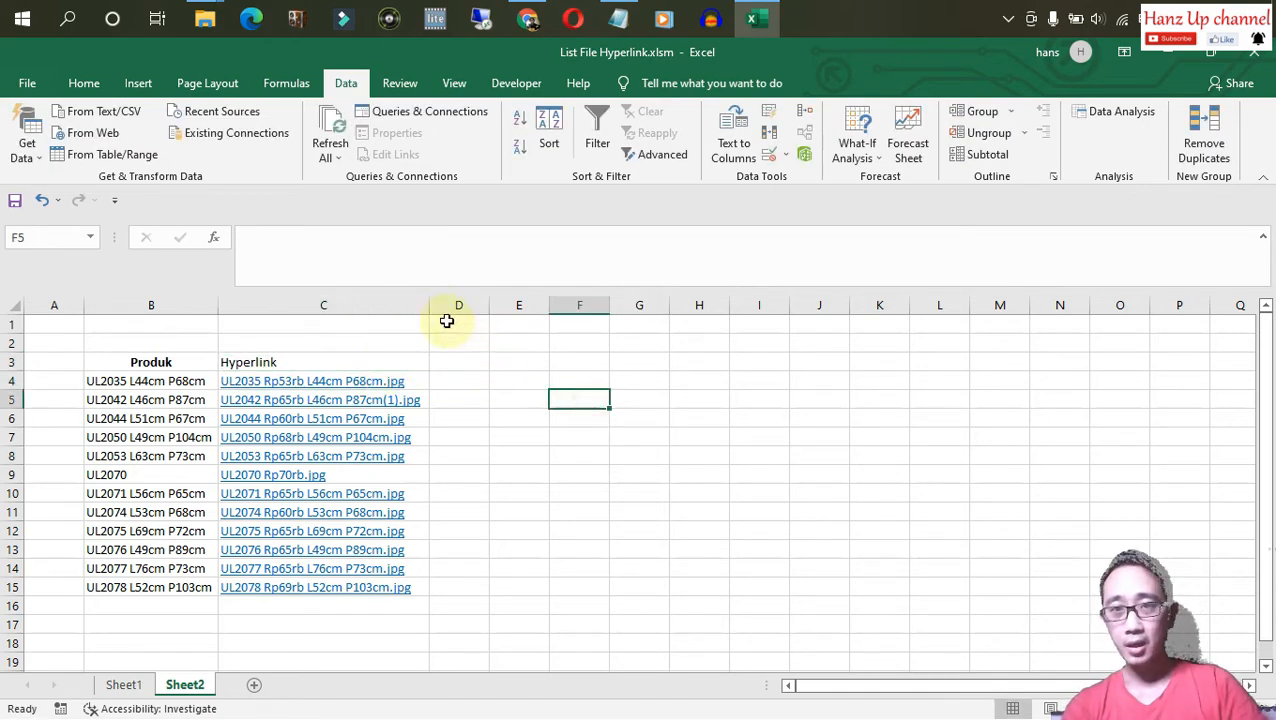
left_click_drag(430, 305, 436, 306)
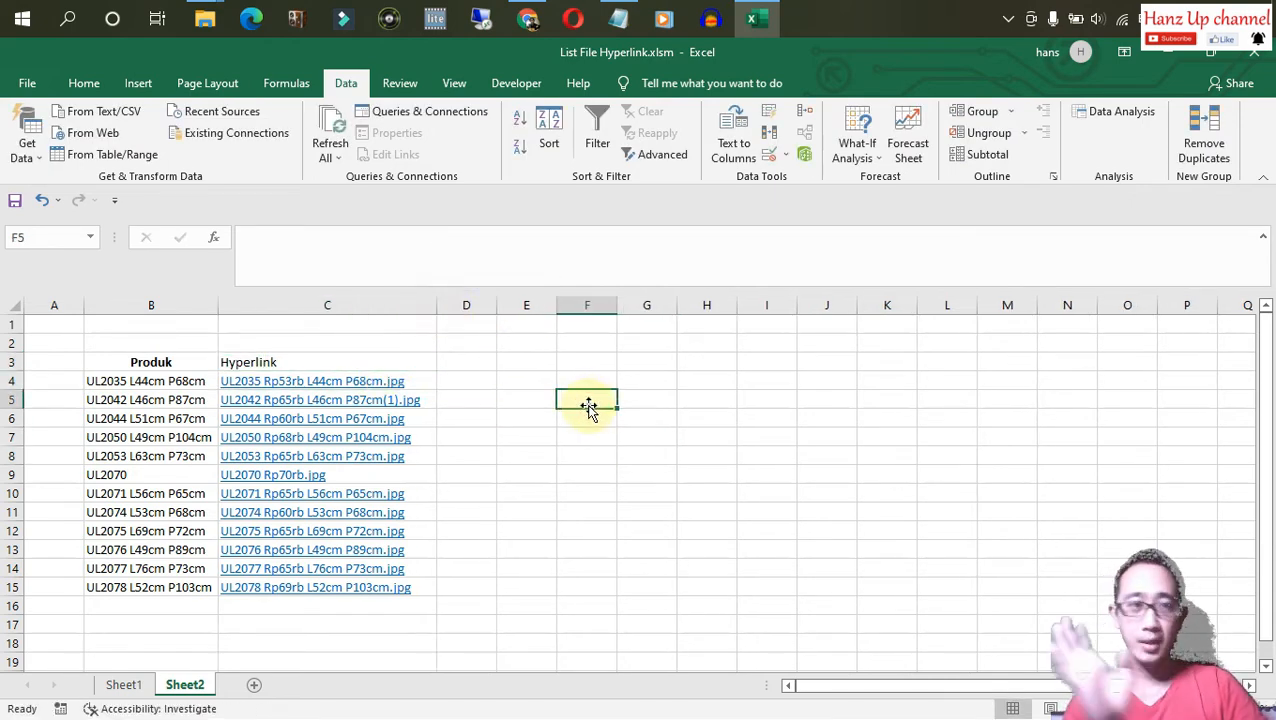
Enter the header Kategori in A3 beside the Produk header.
left_click(40, 379)
left_click(47, 362)
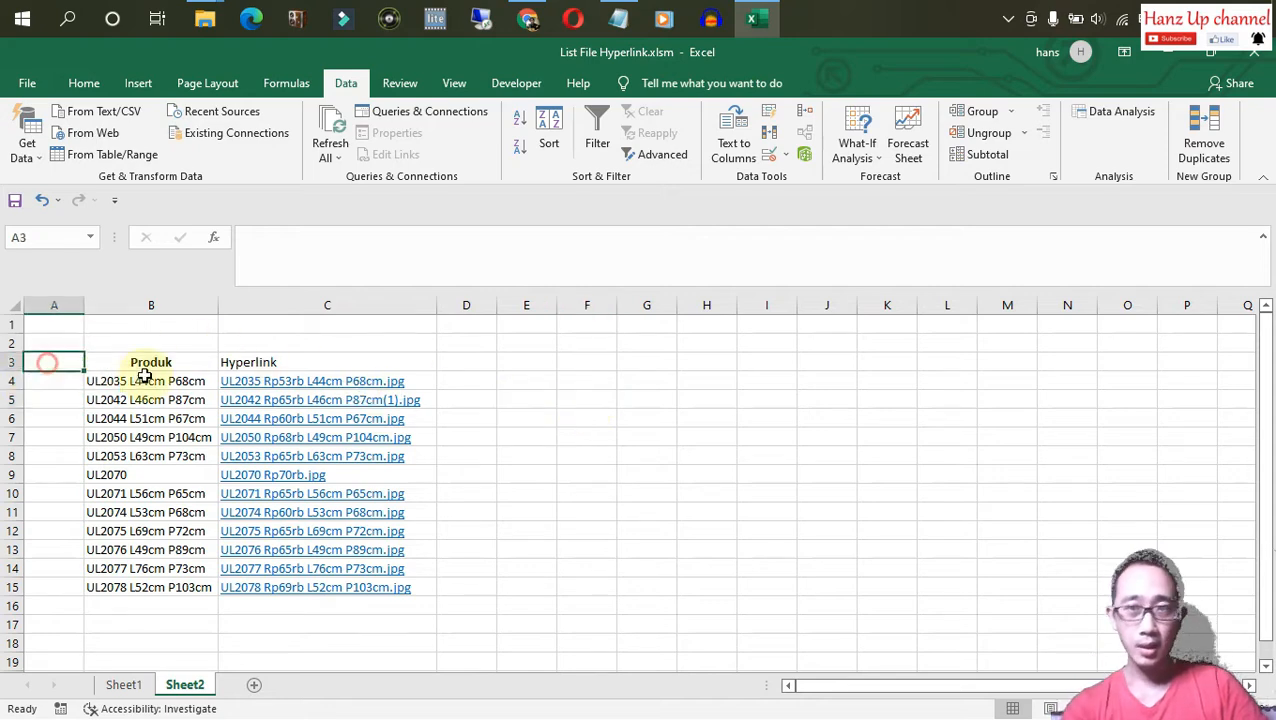
type("Kategori")
key("Return")
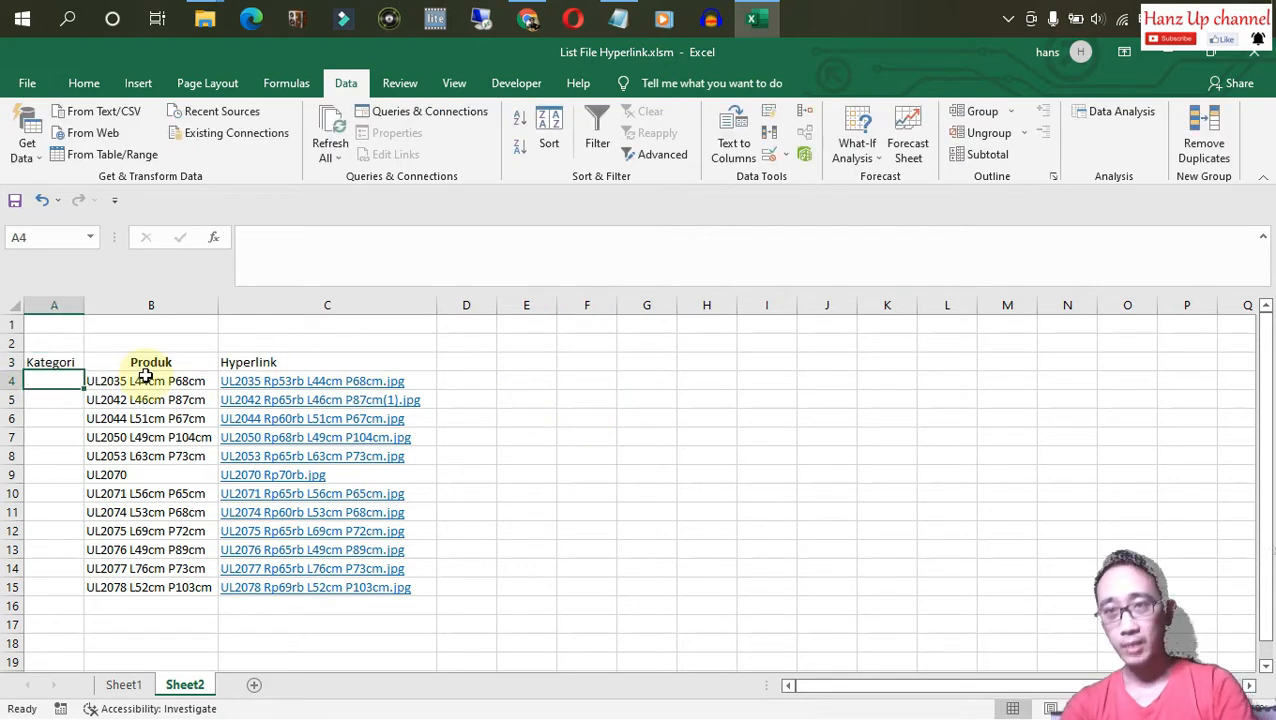
Change the header in A3 to Etalase.
left_click(66, 358)
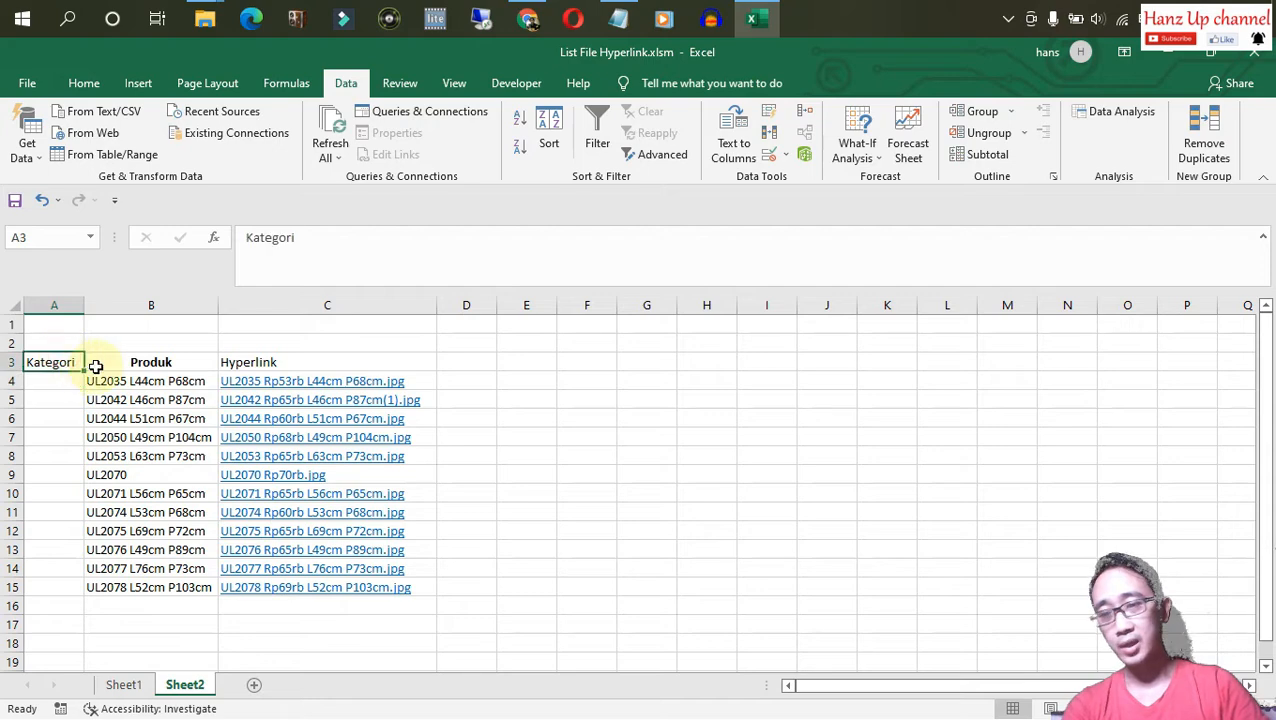
key("BackSpace")
type("Etalase")
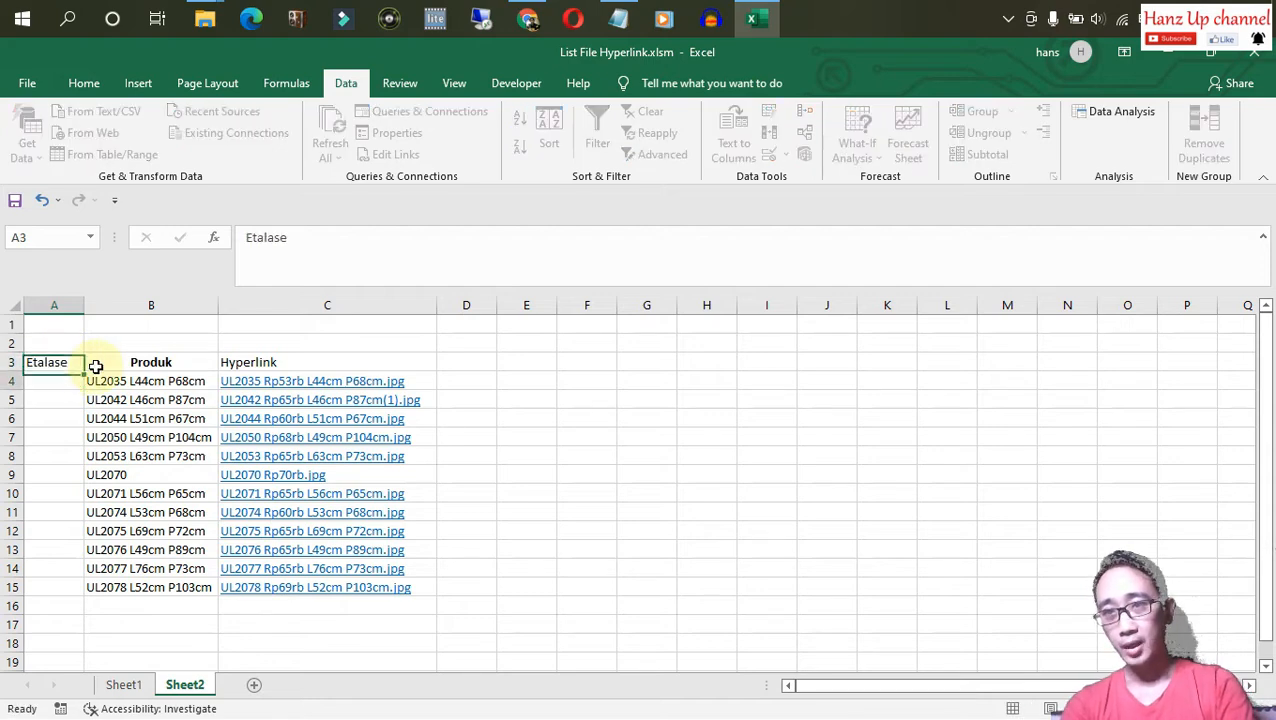
key("Return")
Enter Baju Unyu-Unyu in A4 under the Etalase header and autofit column A to the text.
type("Baju")
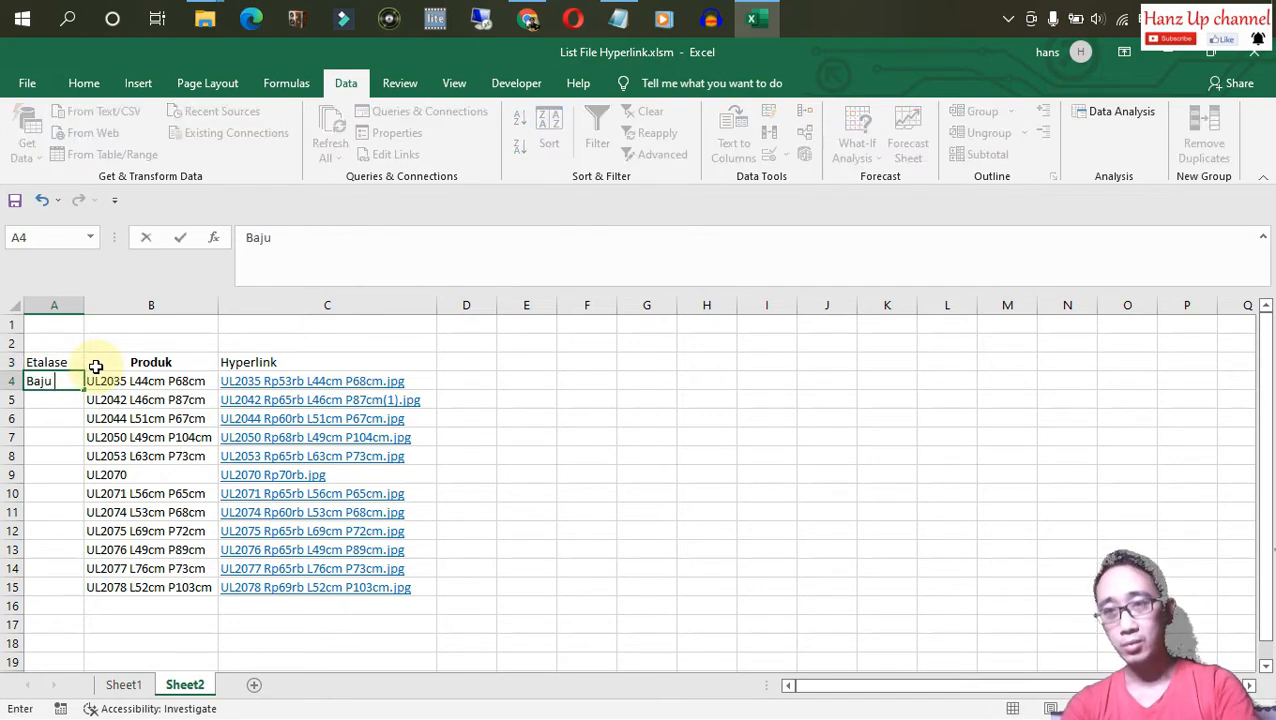
type(" Unyu-Unyu")
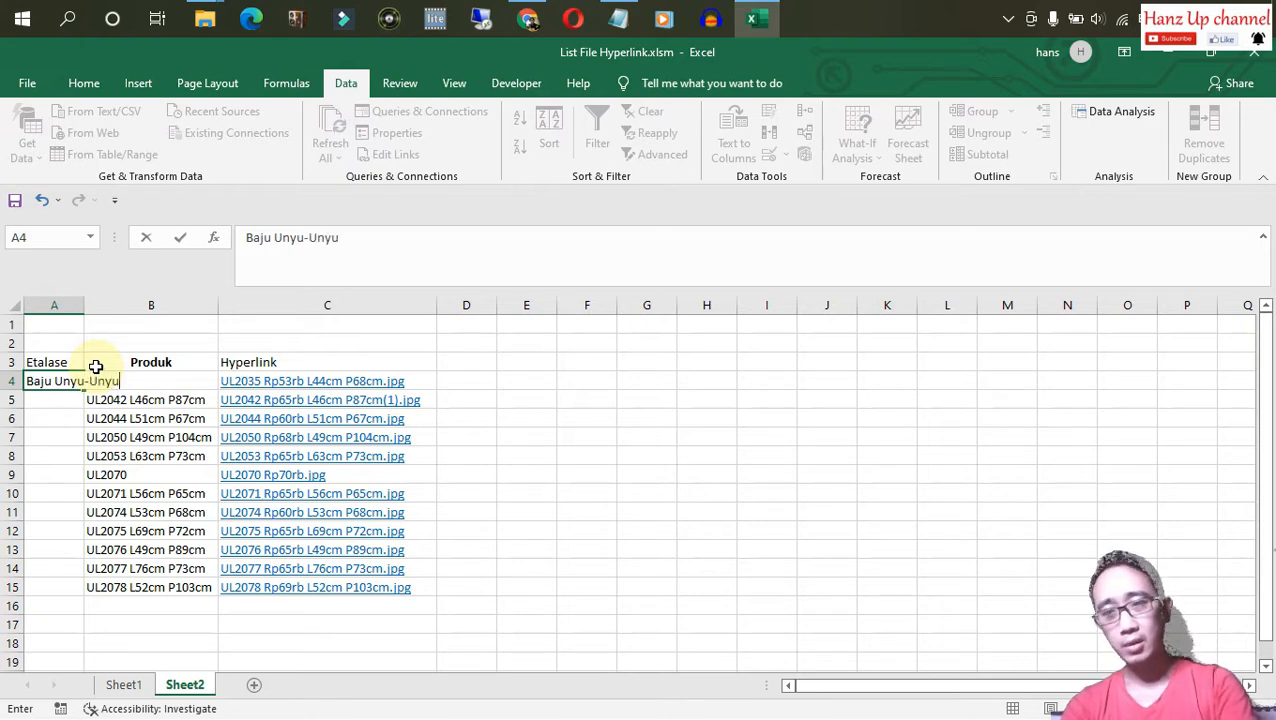
key("Return")
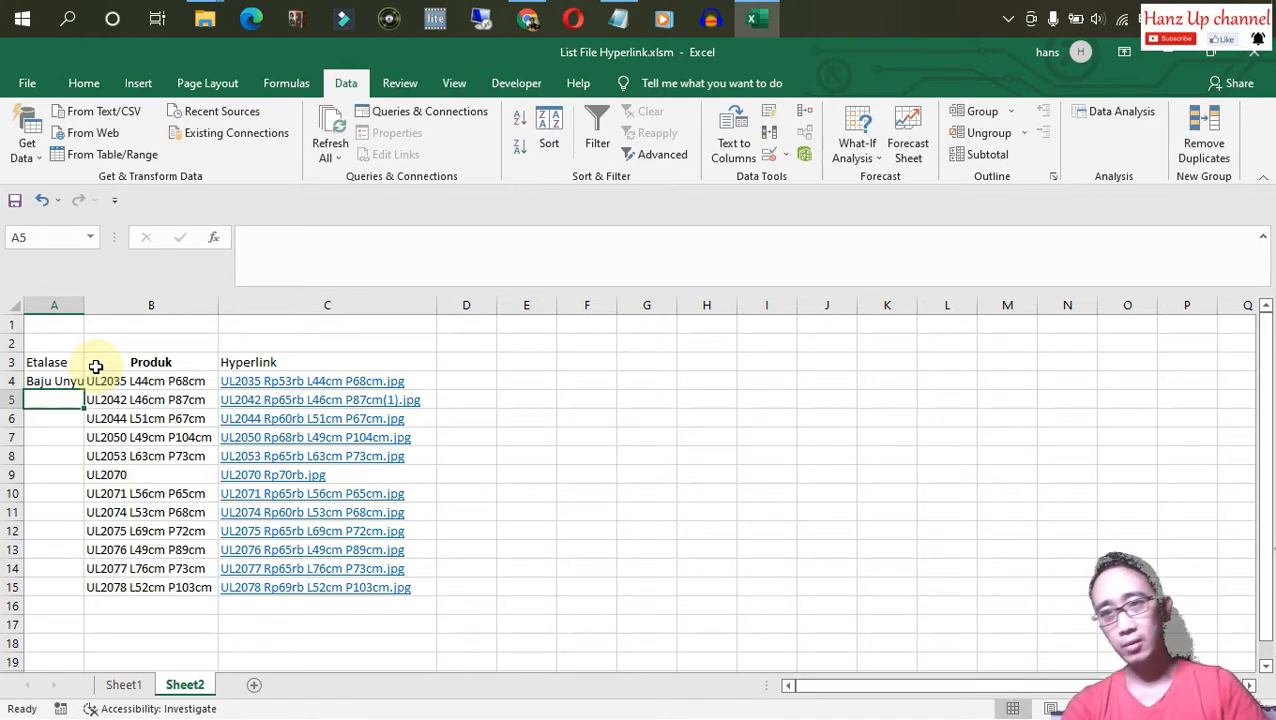
double_click(82, 305)
Center the headers in row 3 horizontally.
left_click(11, 362)
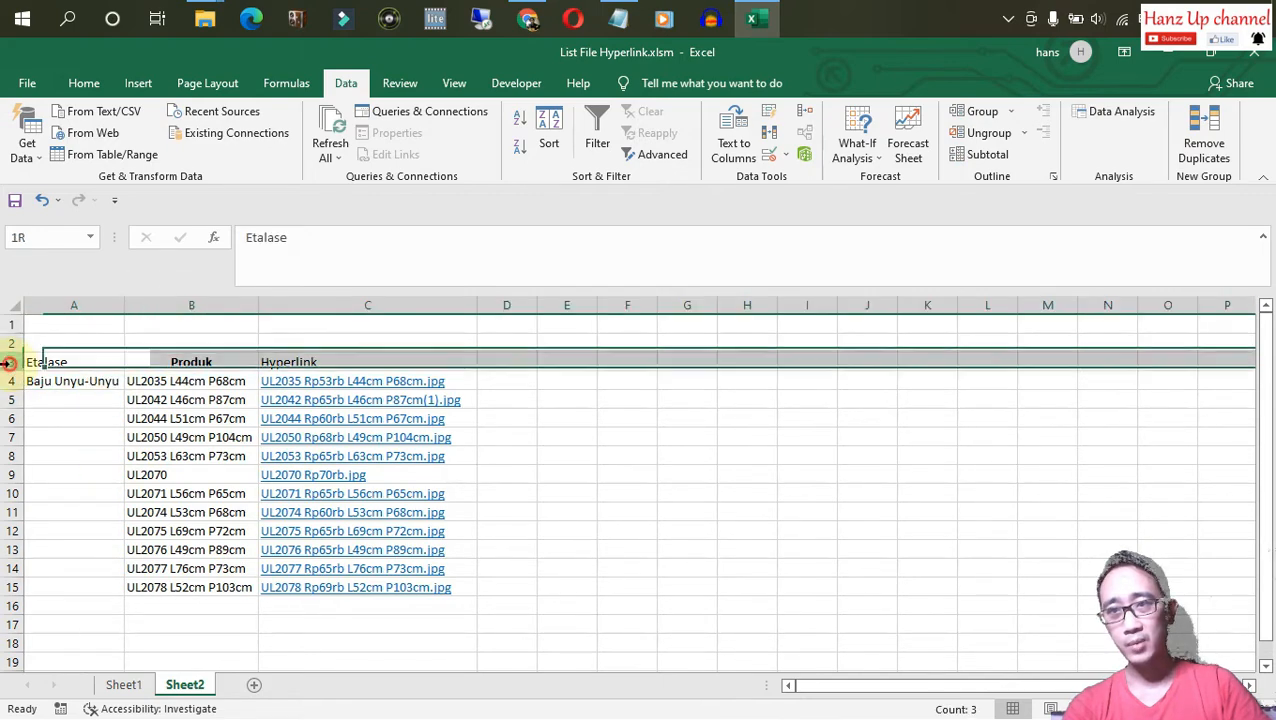
left_click(83, 83)
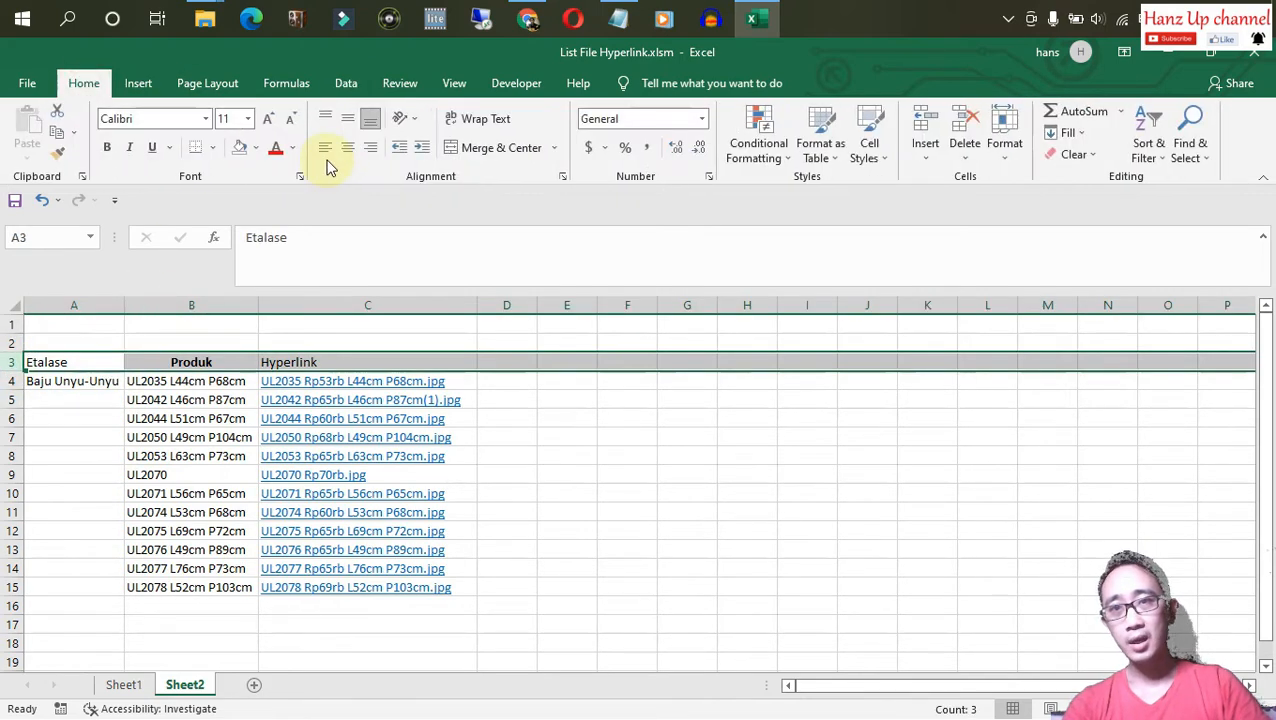
left_click(343, 152)
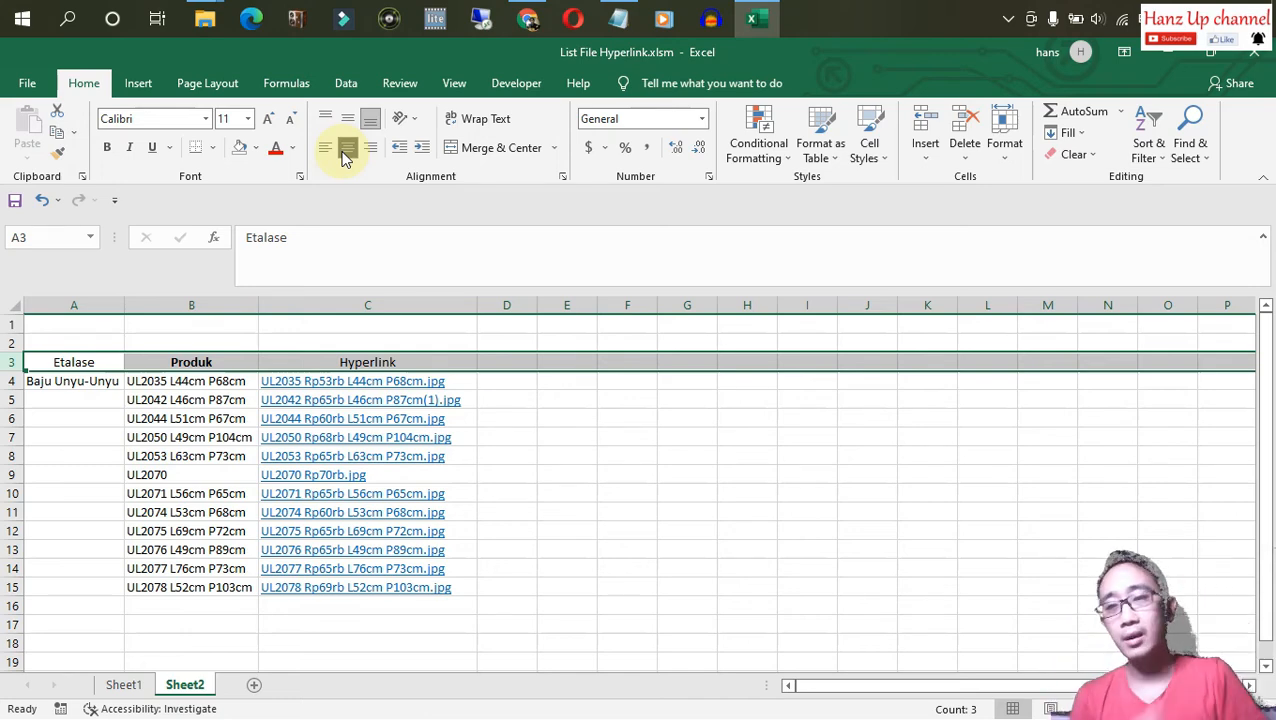
Copy Baju Unyu-Unyu from A4 into A5:A15 beside the remaining products.
left_click(96, 437)
left_click(95, 388)
key("ctrl+c")
left_click(74, 399)
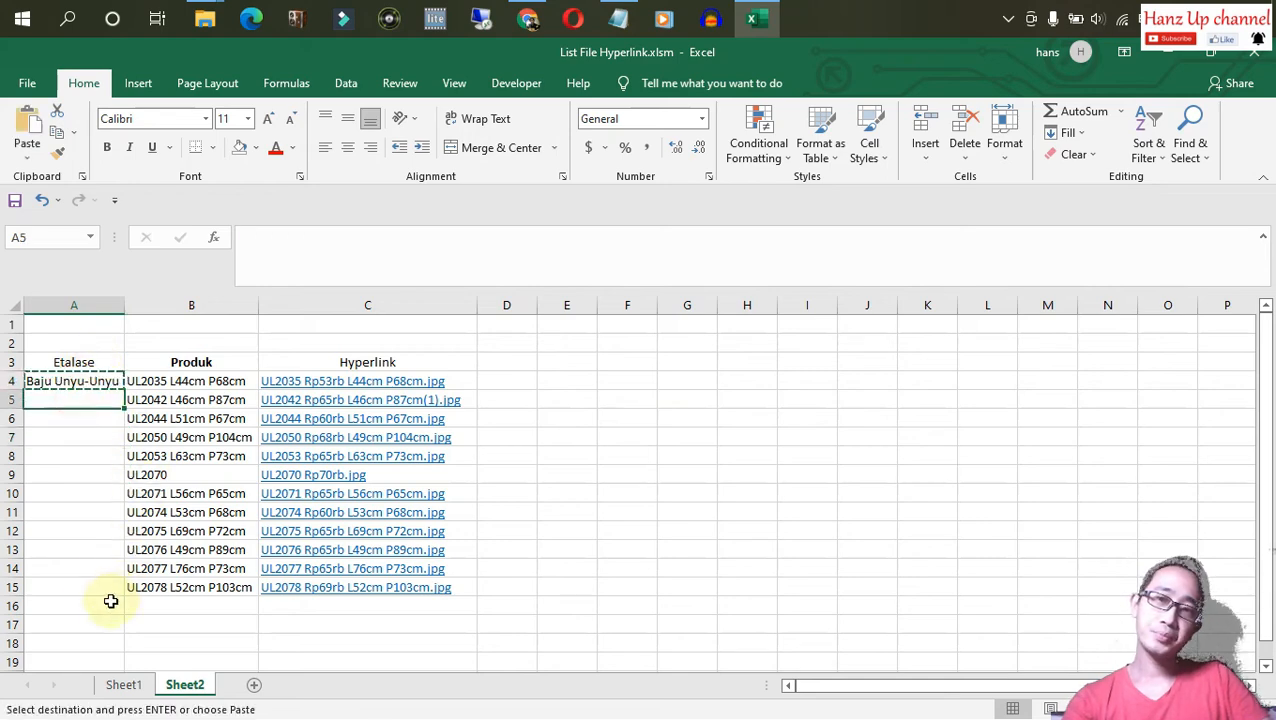
left_click(94, 581, "shift")
key("ctrl+v")
left_click(179, 473)
key("Escape")
Add filters to the headers in row 3 and widen column A to 16.14.
left_click(11, 362)
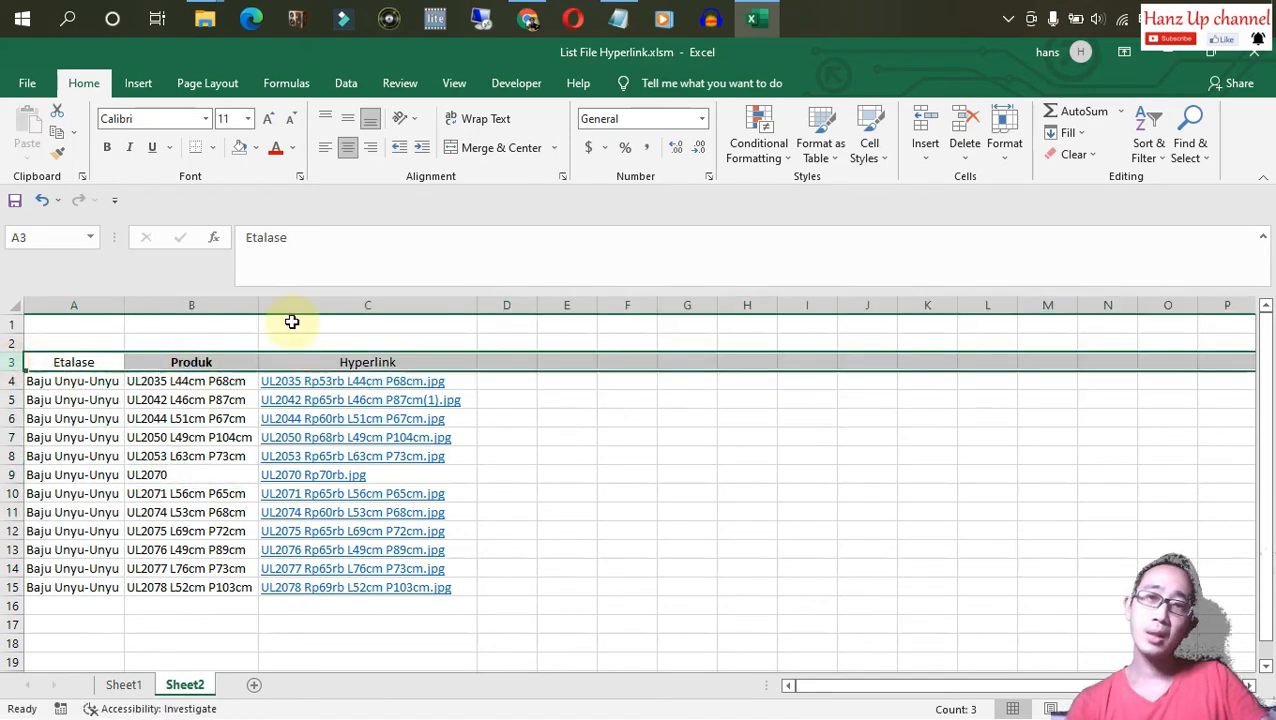
left_click(340, 83)
left_click(595, 143)
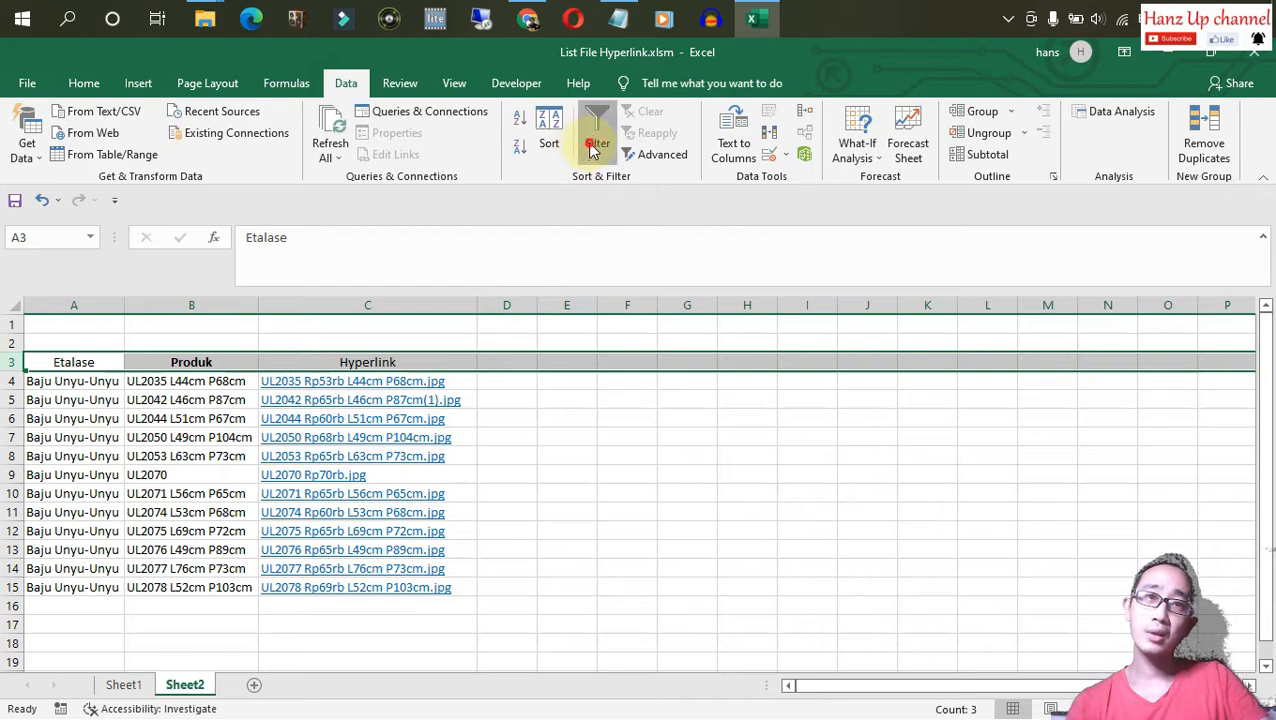
left_click(616, 456)
left_click_drag(121, 306, 133, 306)
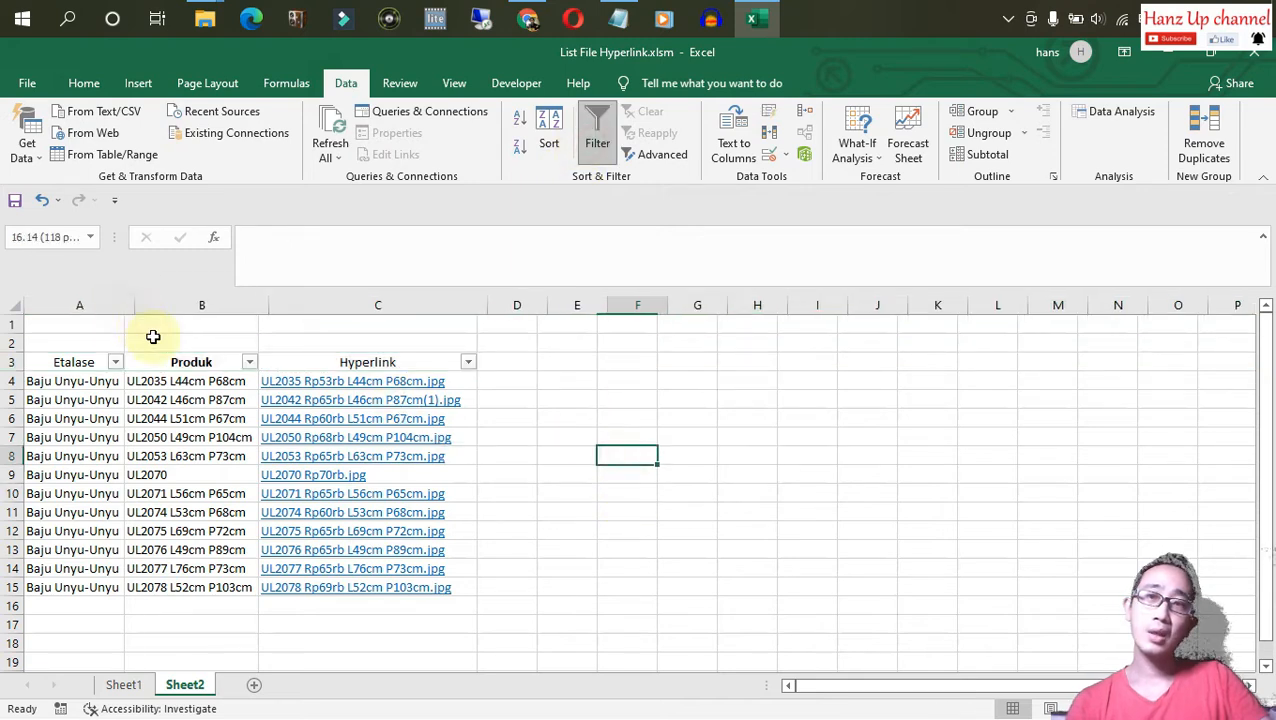
left_click(174, 342)
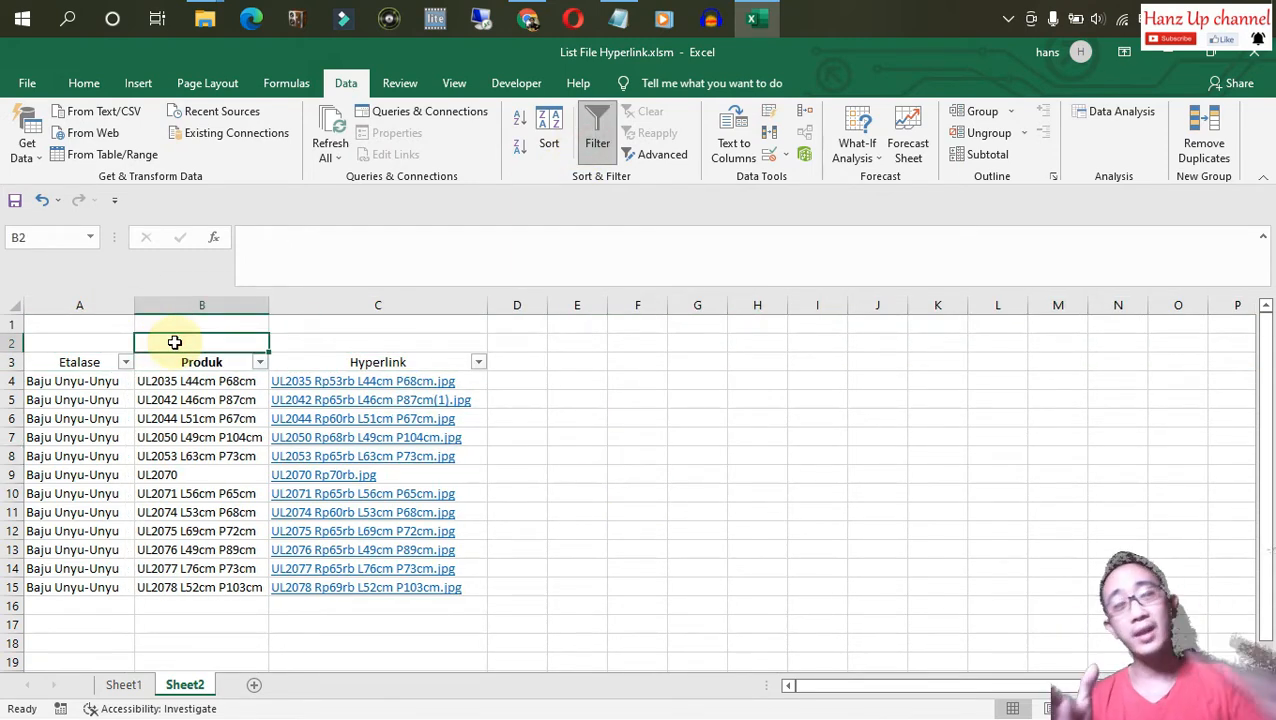
Switch to Chrome and open the blog's Couple page from the Biz category's Fashion section.
left_click(528, 18)
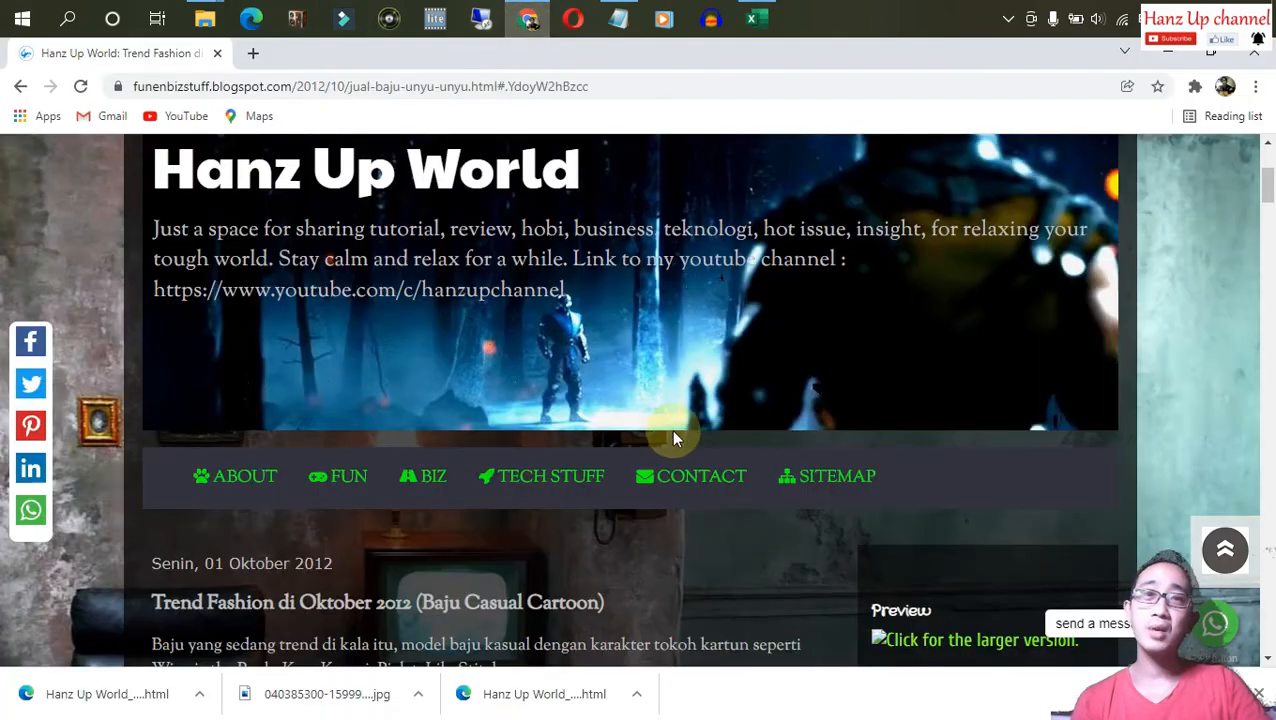
scroll(660, 425, "down", 5)
scroll(651, 428, "down", 9)
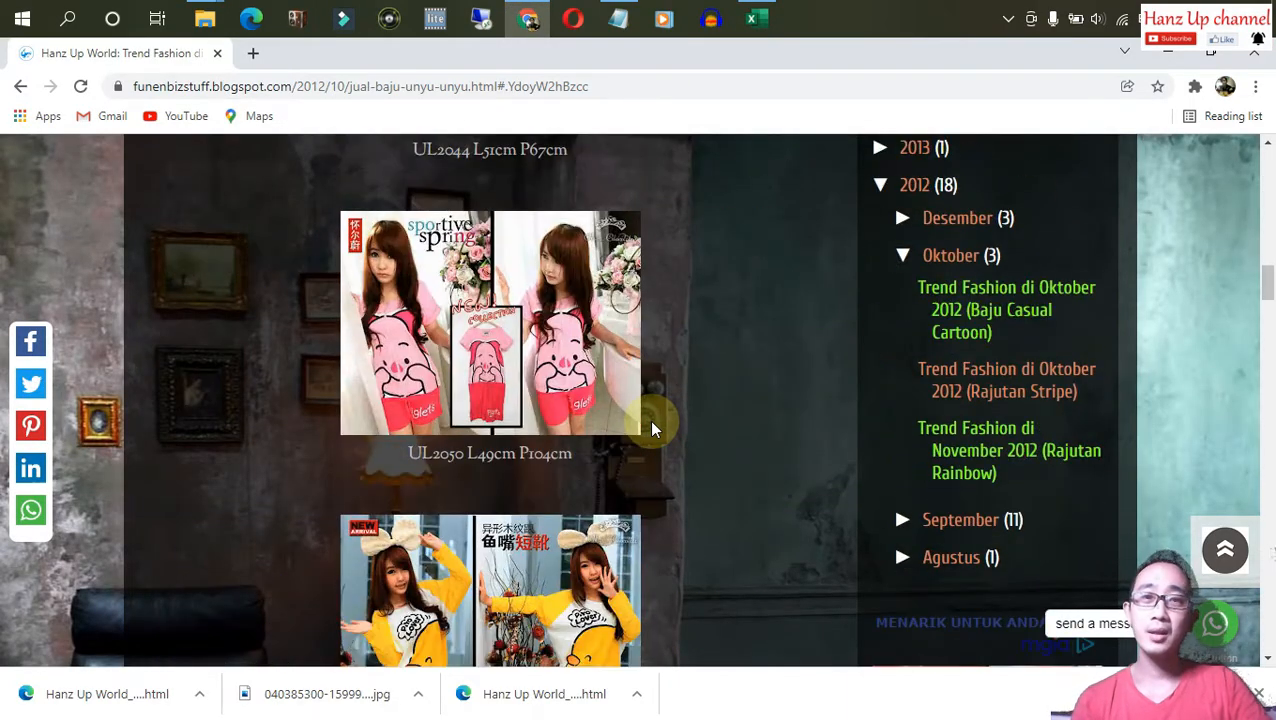
scroll(651, 428, "up", 9)
scroll(651, 425, "up", 6)
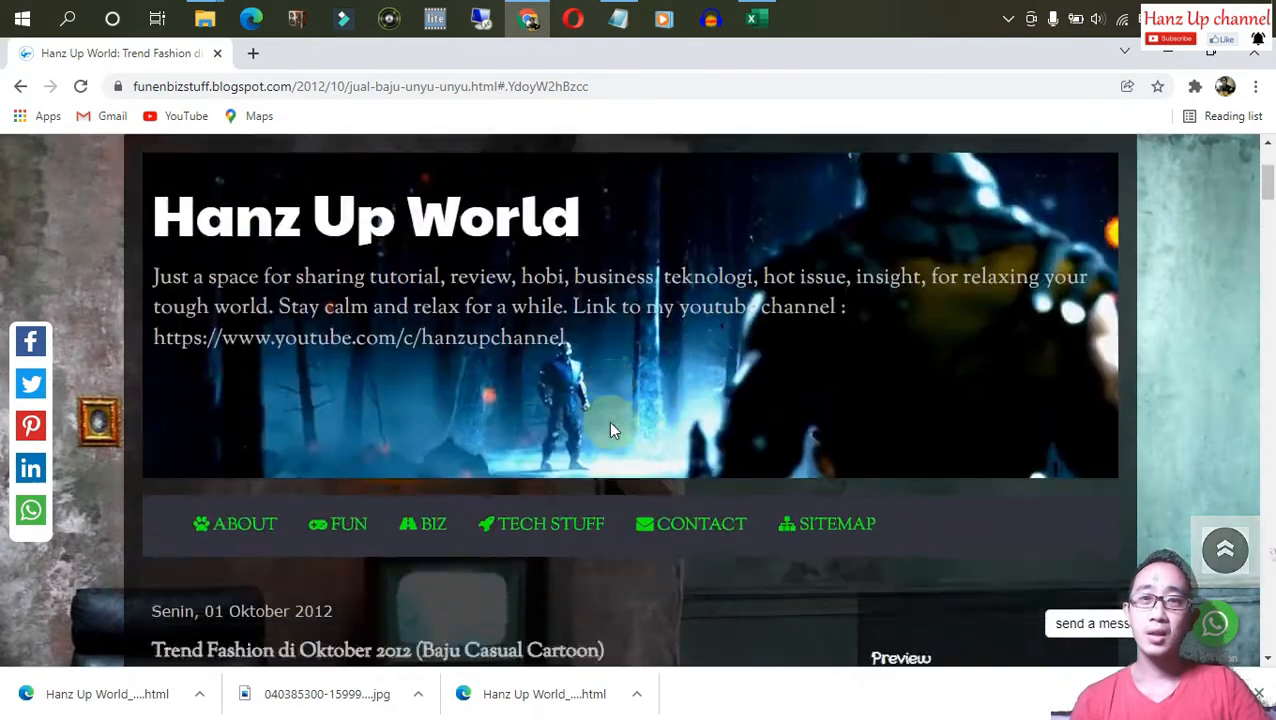
scroll(600, 400, "down", 3)
mouse_move(445, 213)
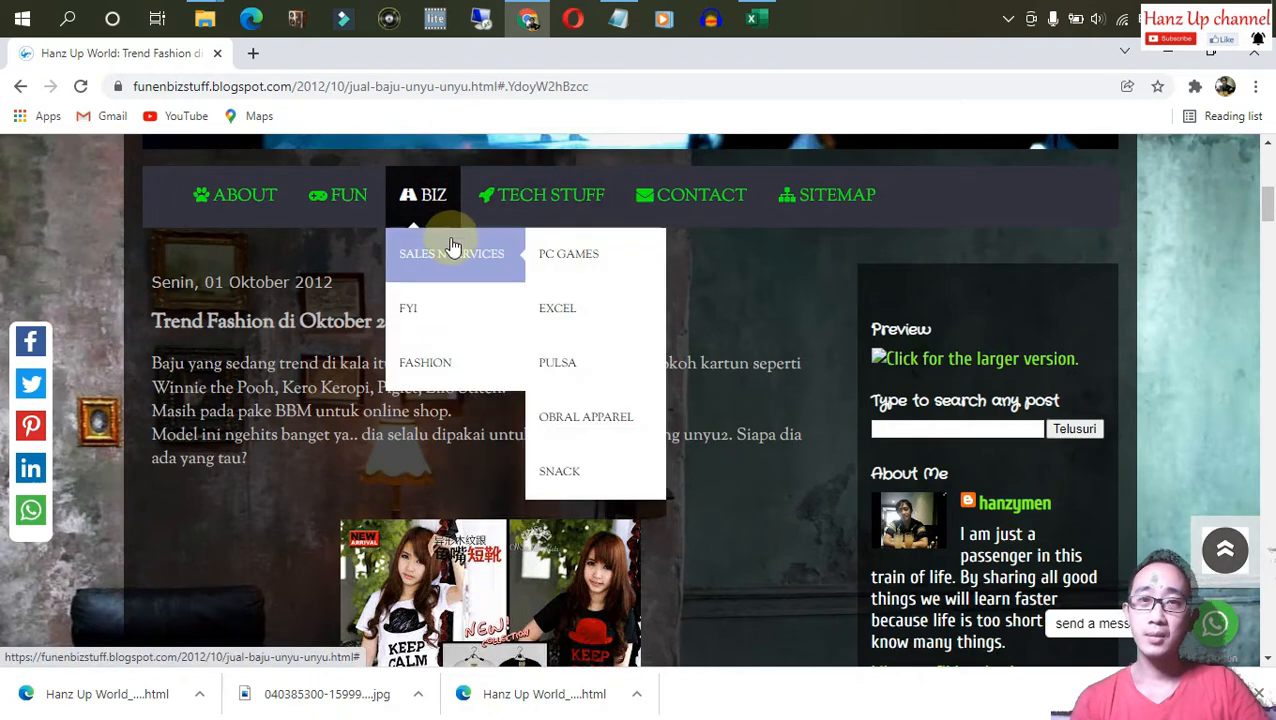
mouse_move(461, 362)
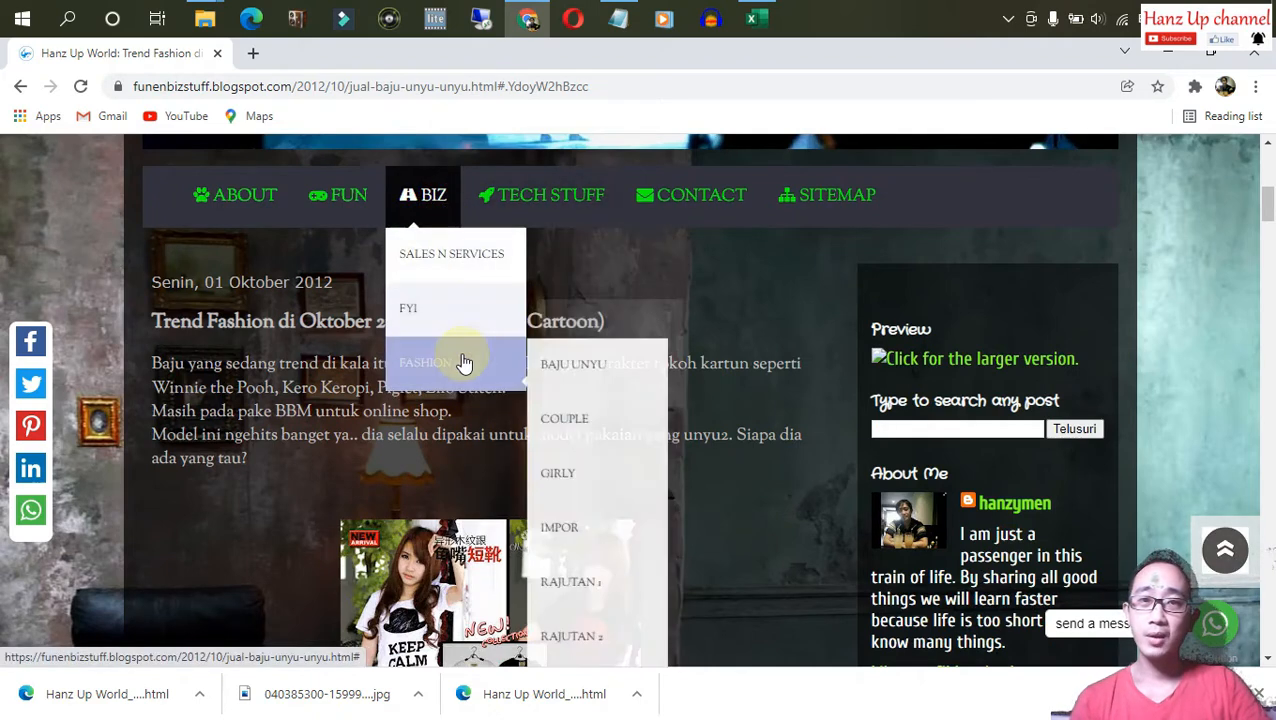
left_click(584, 417)
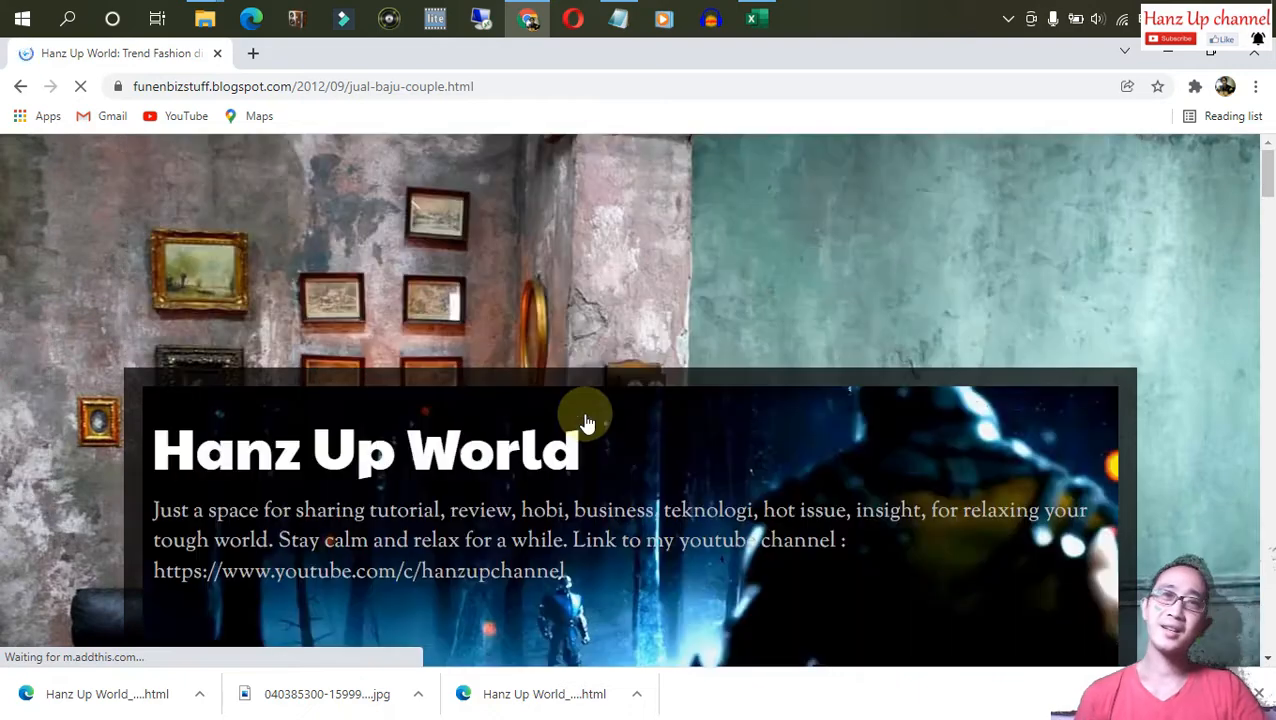
Save the Couple fashion page to the Desktop as a complete webpage under its suggested name.
scroll(653, 335, "down", 3)
scroll(655, 338, "down", 1)
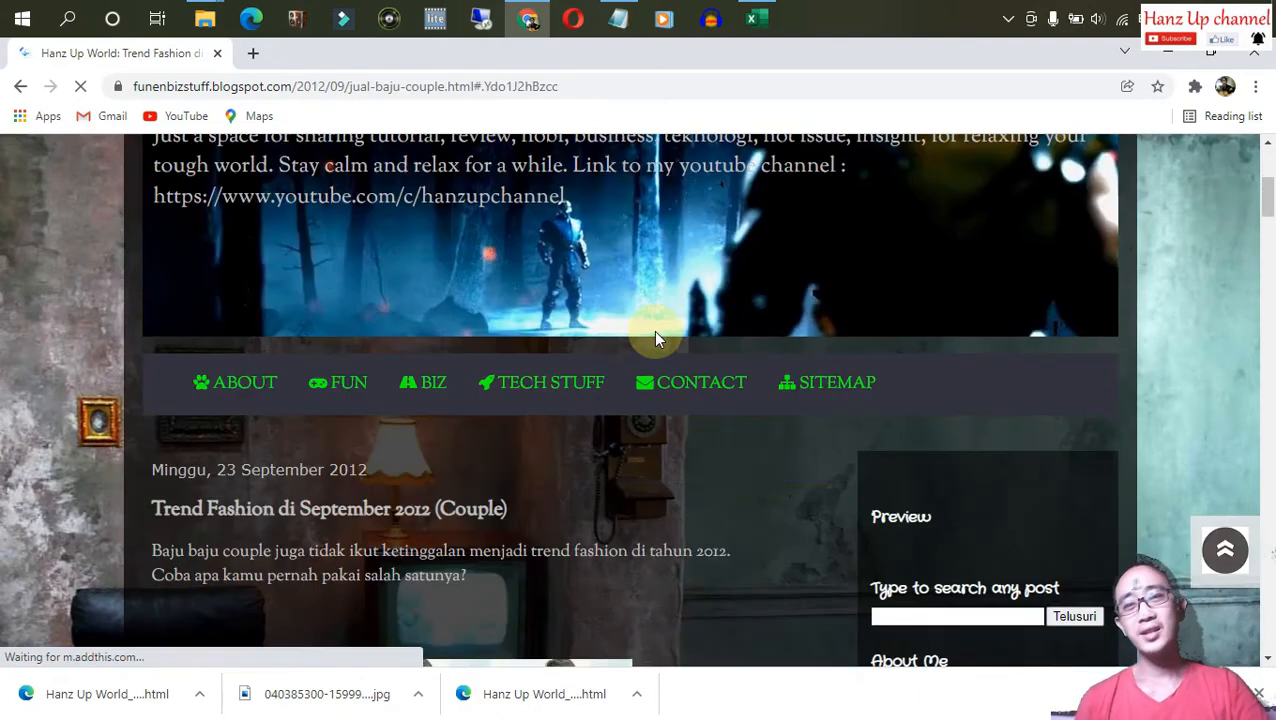
scroll(655, 338, "down", 3)
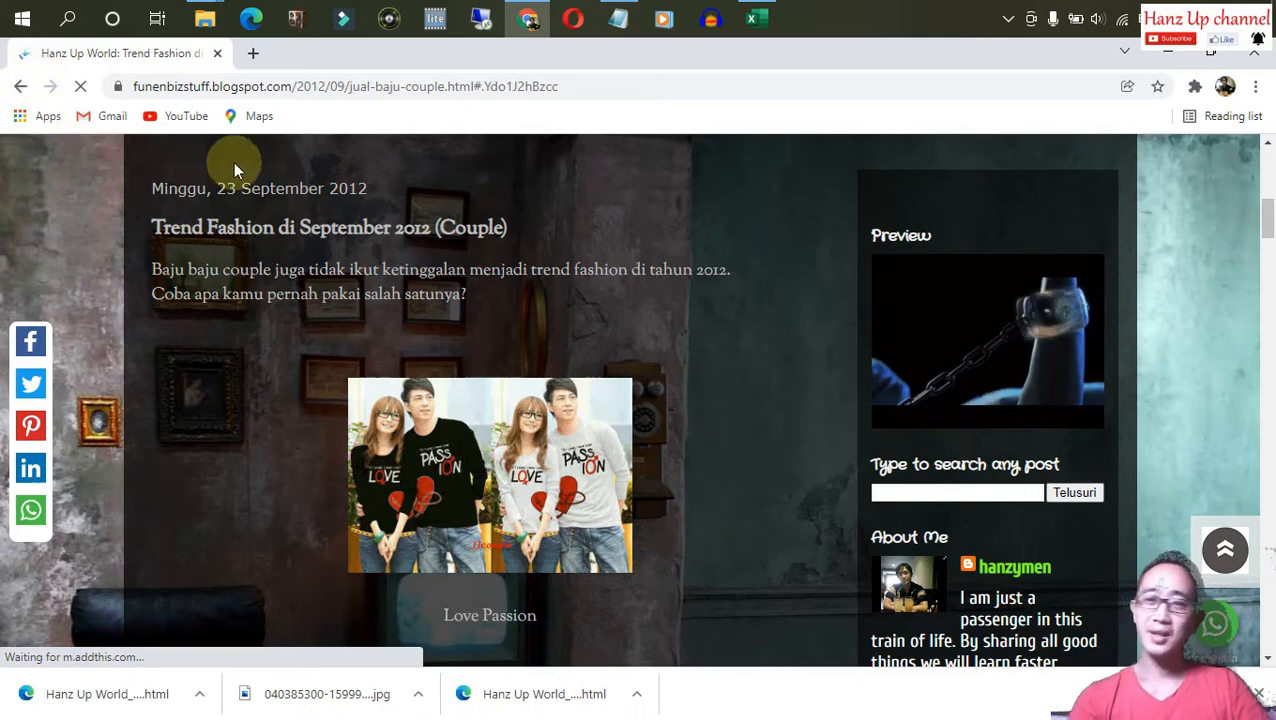
key("ctrl+s")
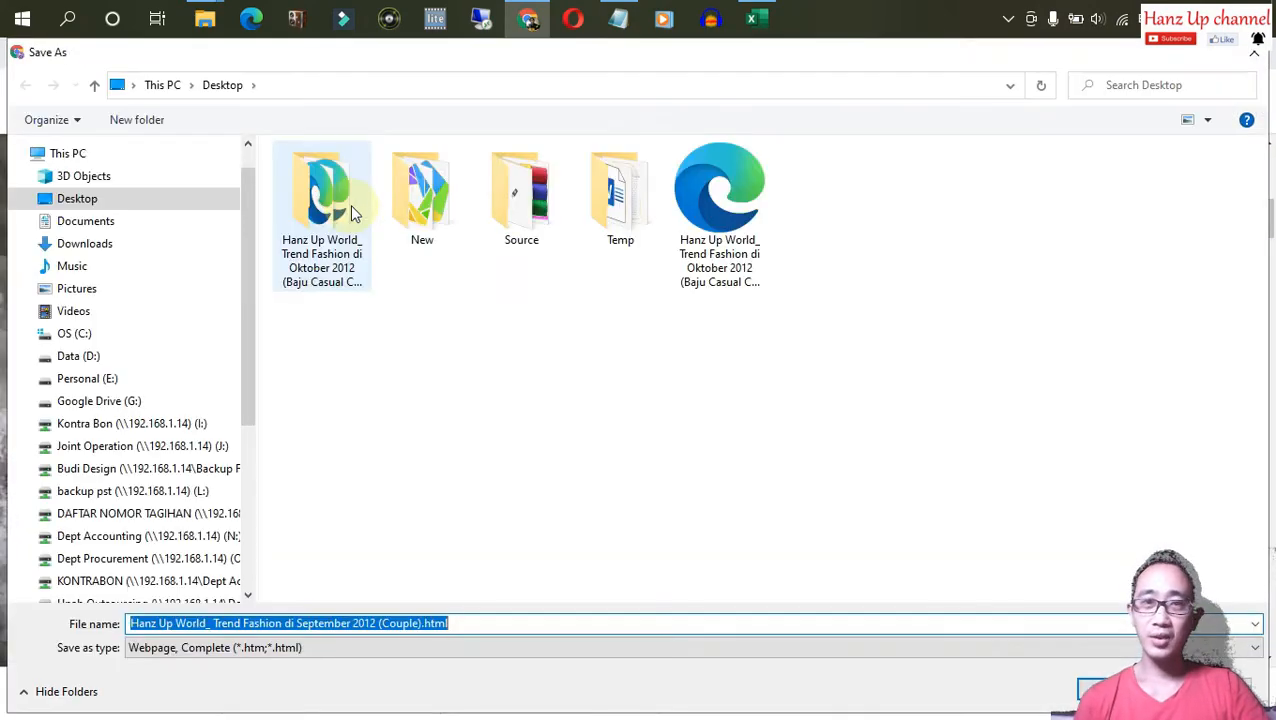
left_click(1092, 690)
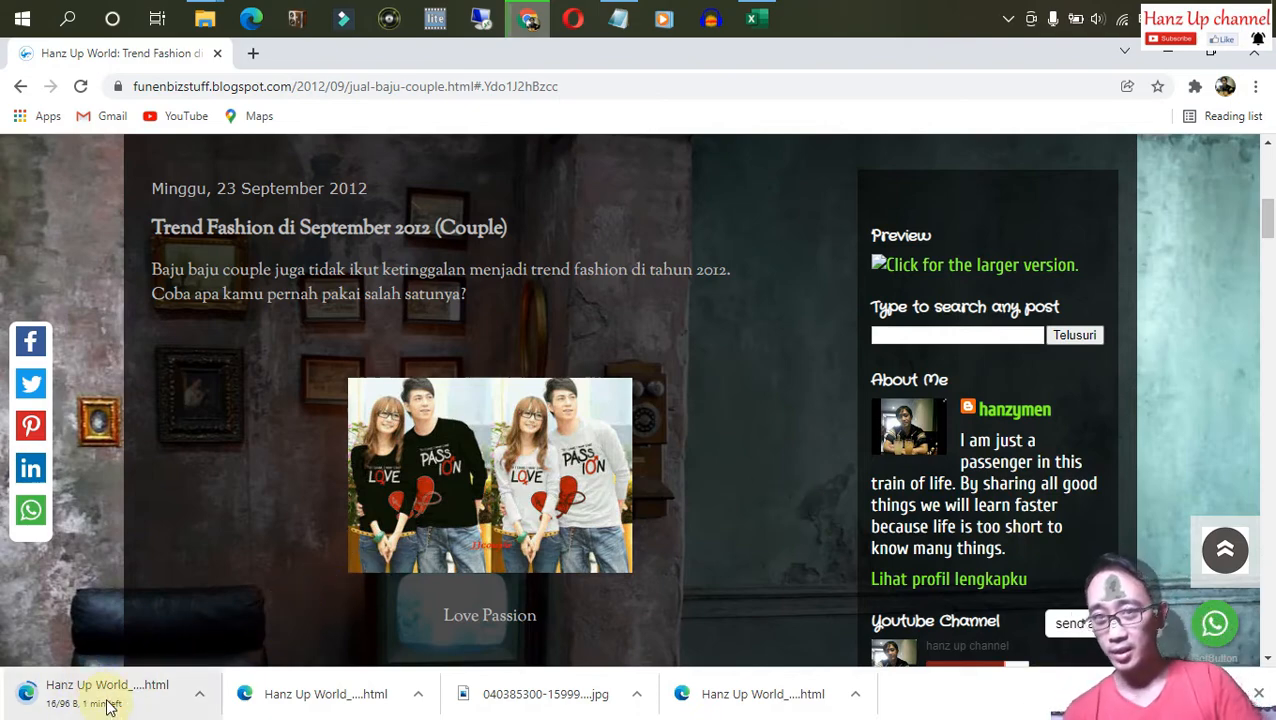
Copy the page's product captions from Love Passion to Mr & Mrs Moustache and paste them over the old list in Notepad.
left_click_drag(433, 607, 541, 623)
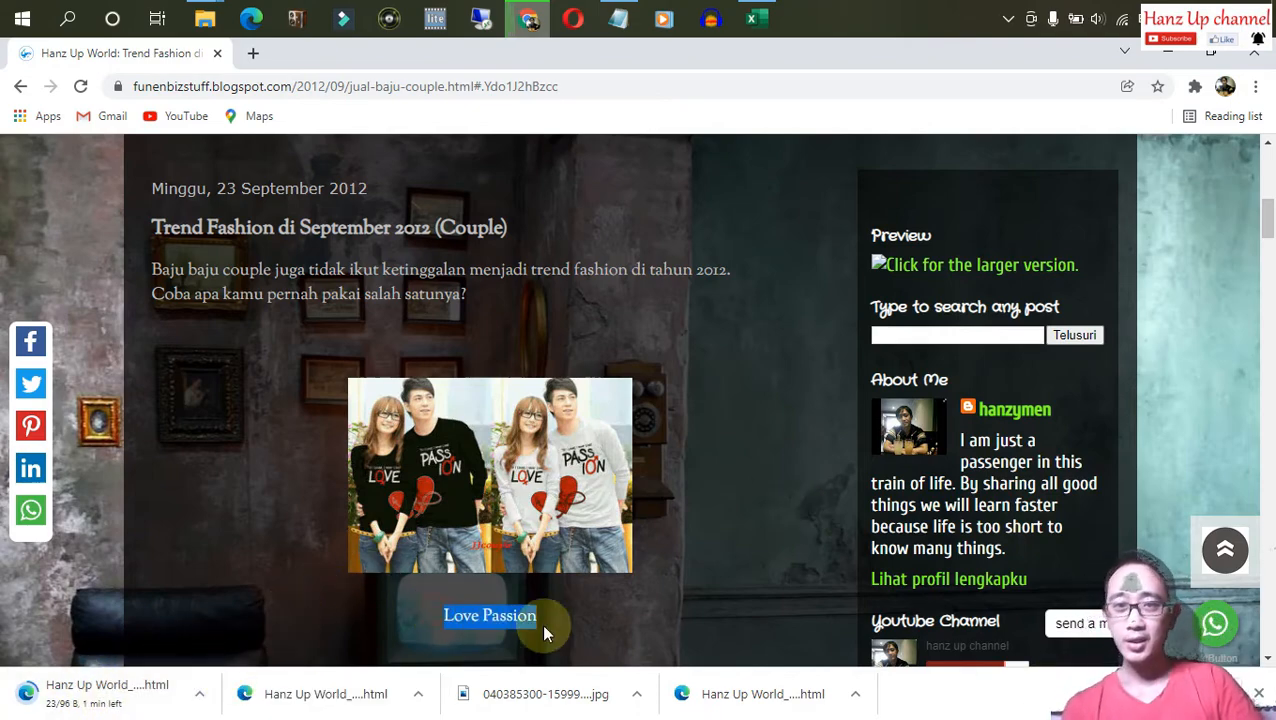
scroll(541, 623, "down", 8)
scroll(622, 528, "down", 15)
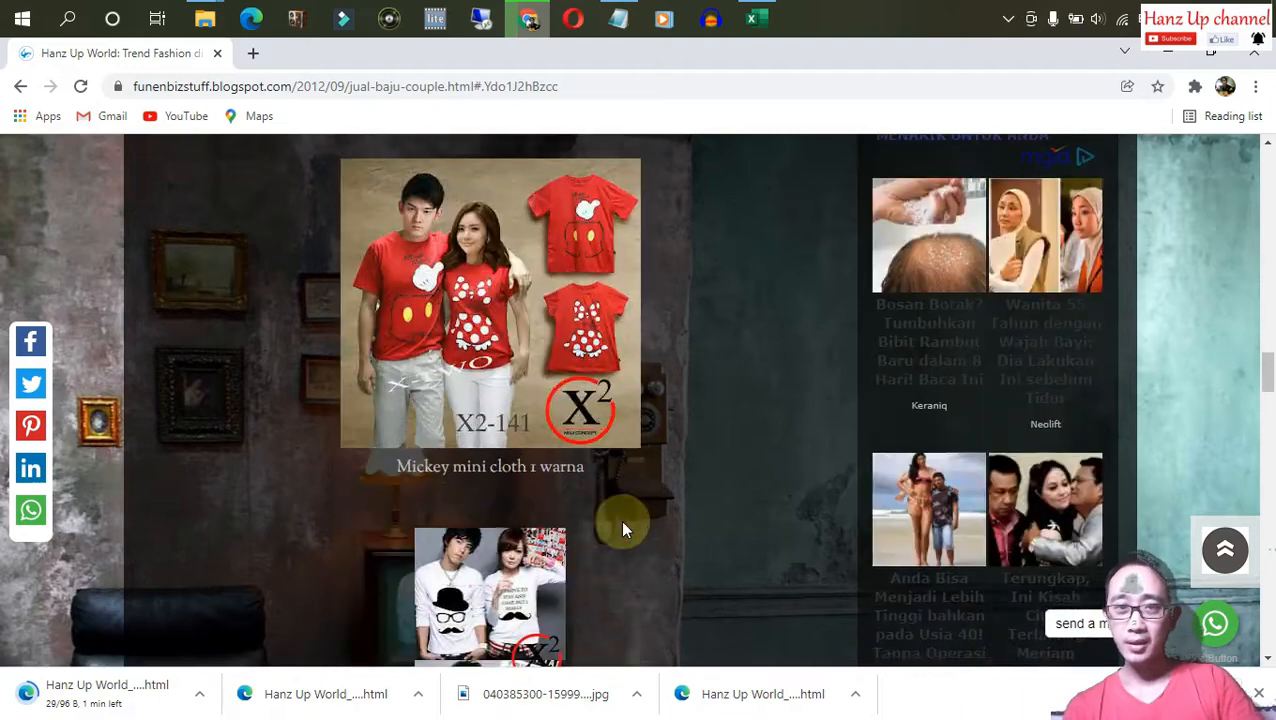
left_click_drag(583, 345, 671, 279)
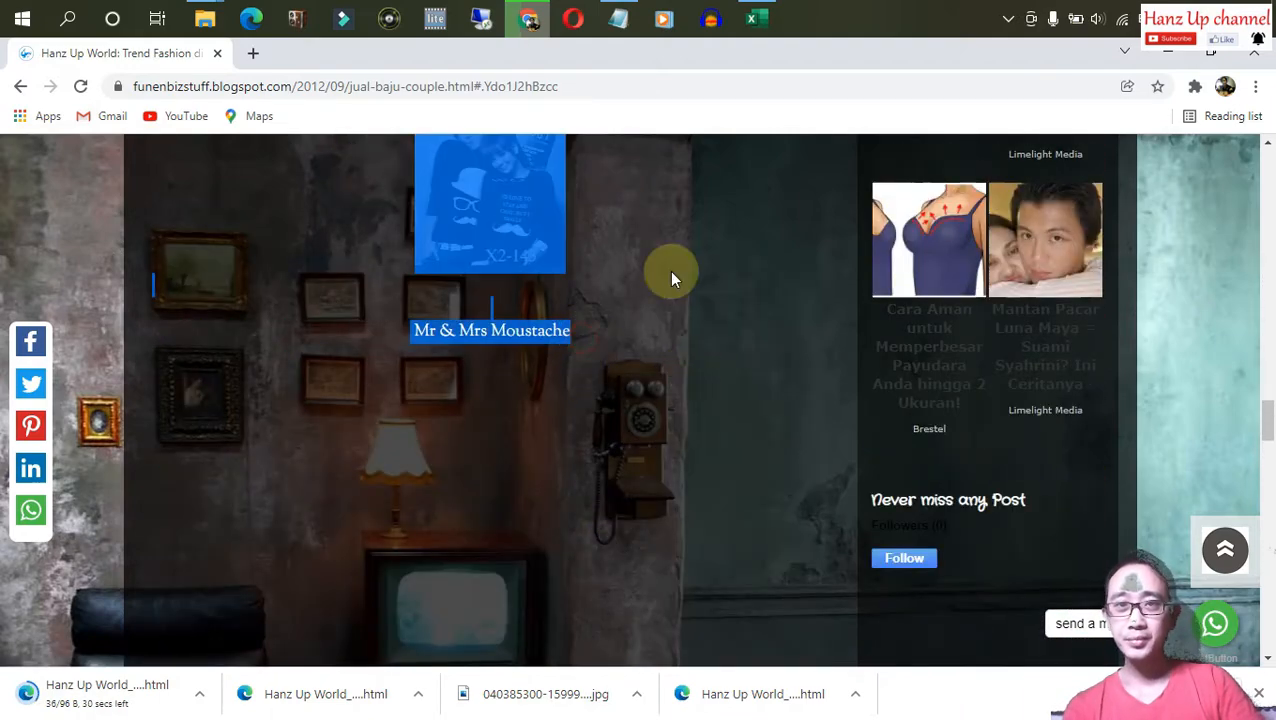
left_click(618, 20)
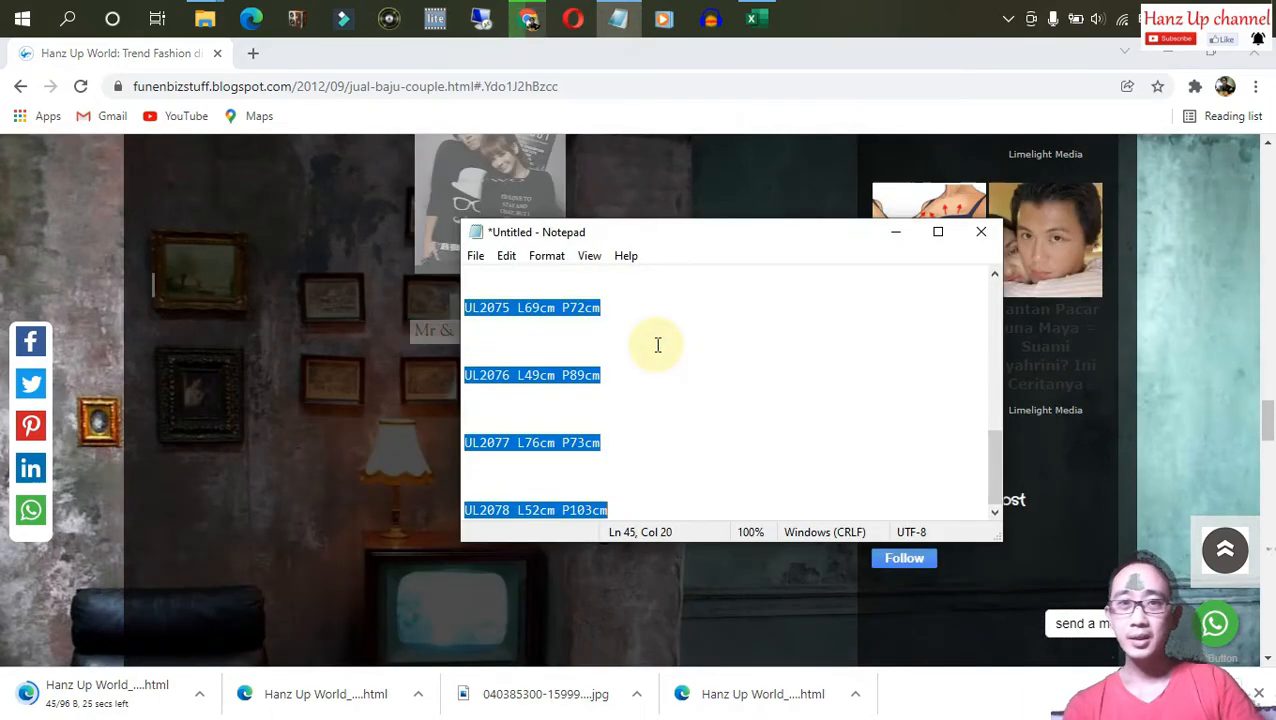
key("ctrl+v")
scroll(510, 352, "up", 5)
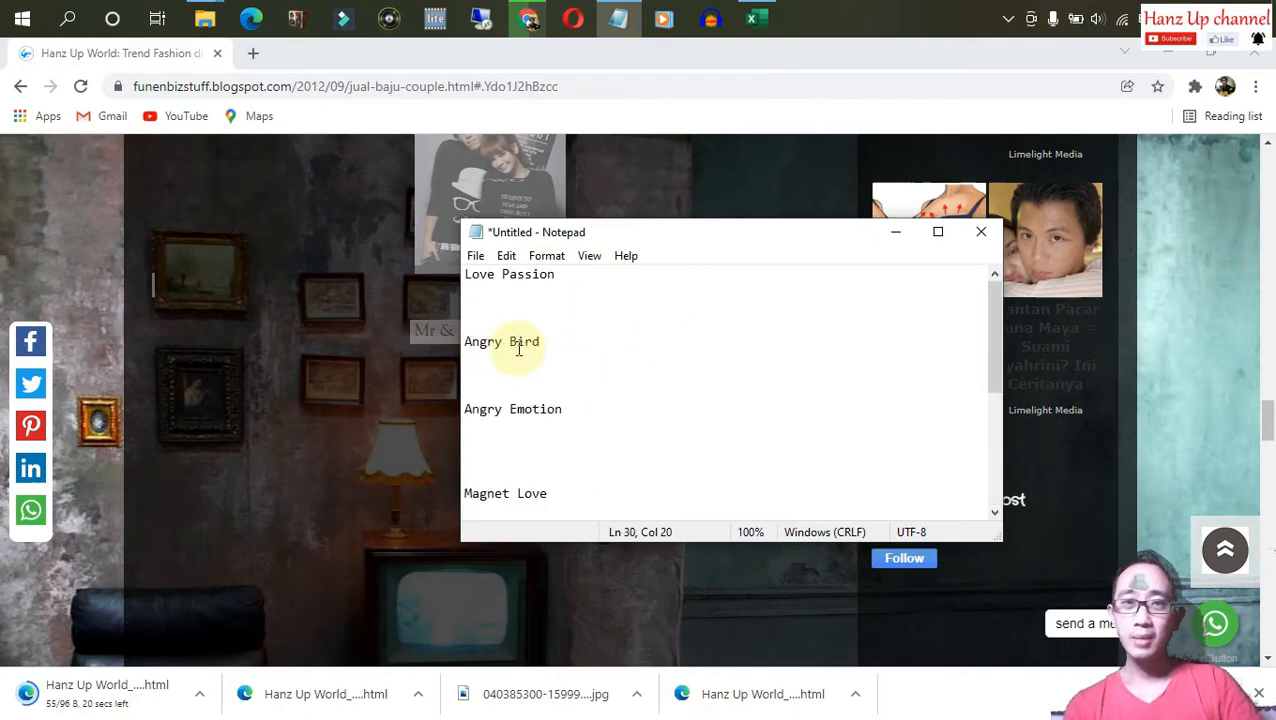
left_click_drag(465, 278, 658, 341)
key("ctrl+c")
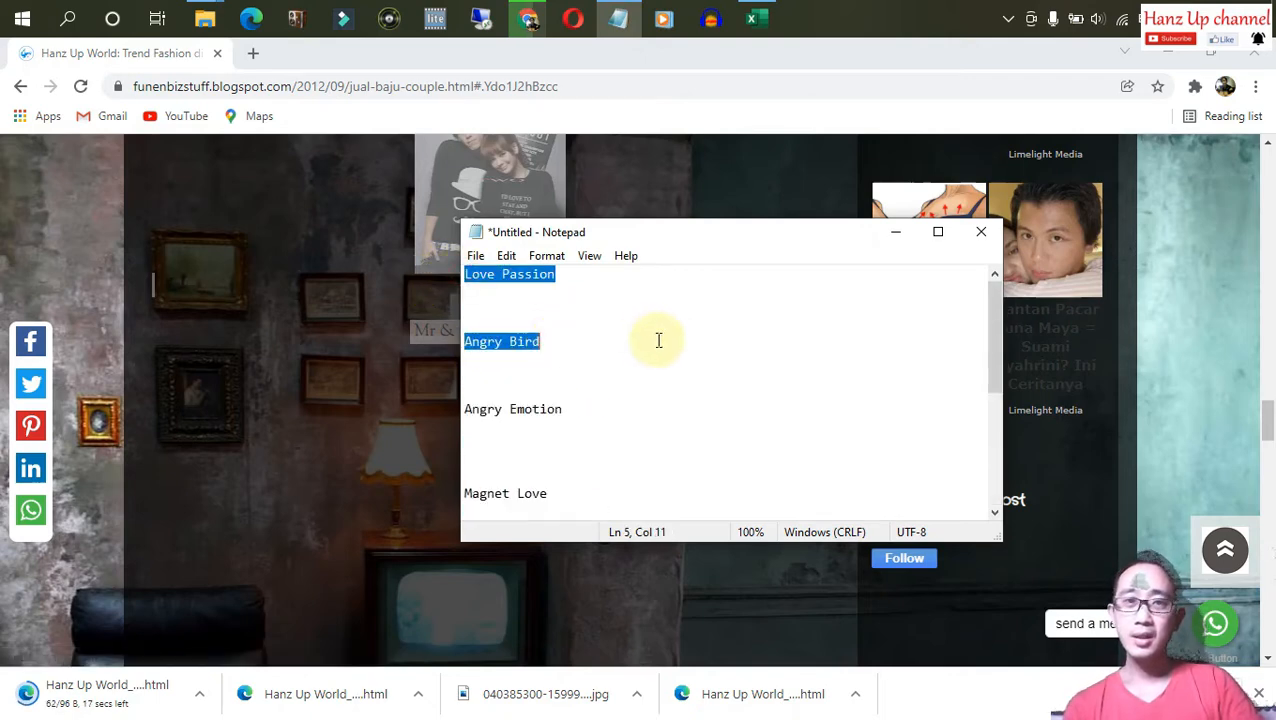
scroll(661, 339, "down", 5)
left_click(612, 510, "shift")
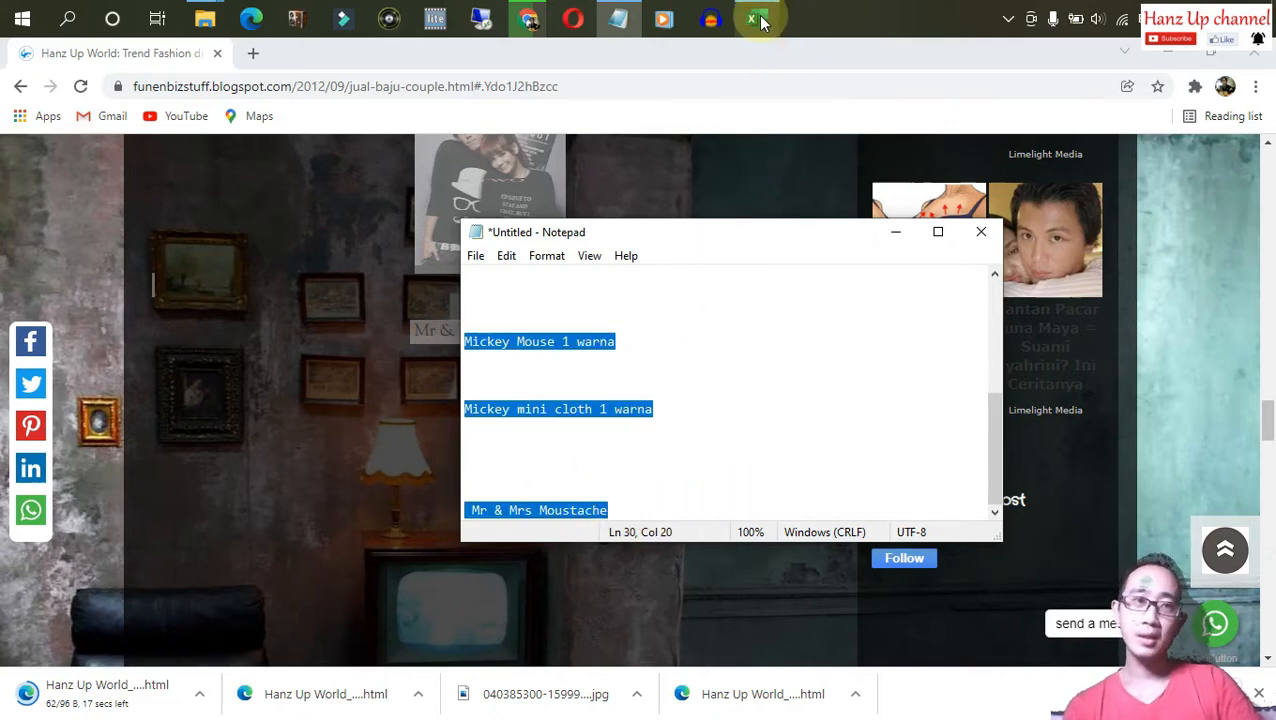
mouse_move(761, 22)
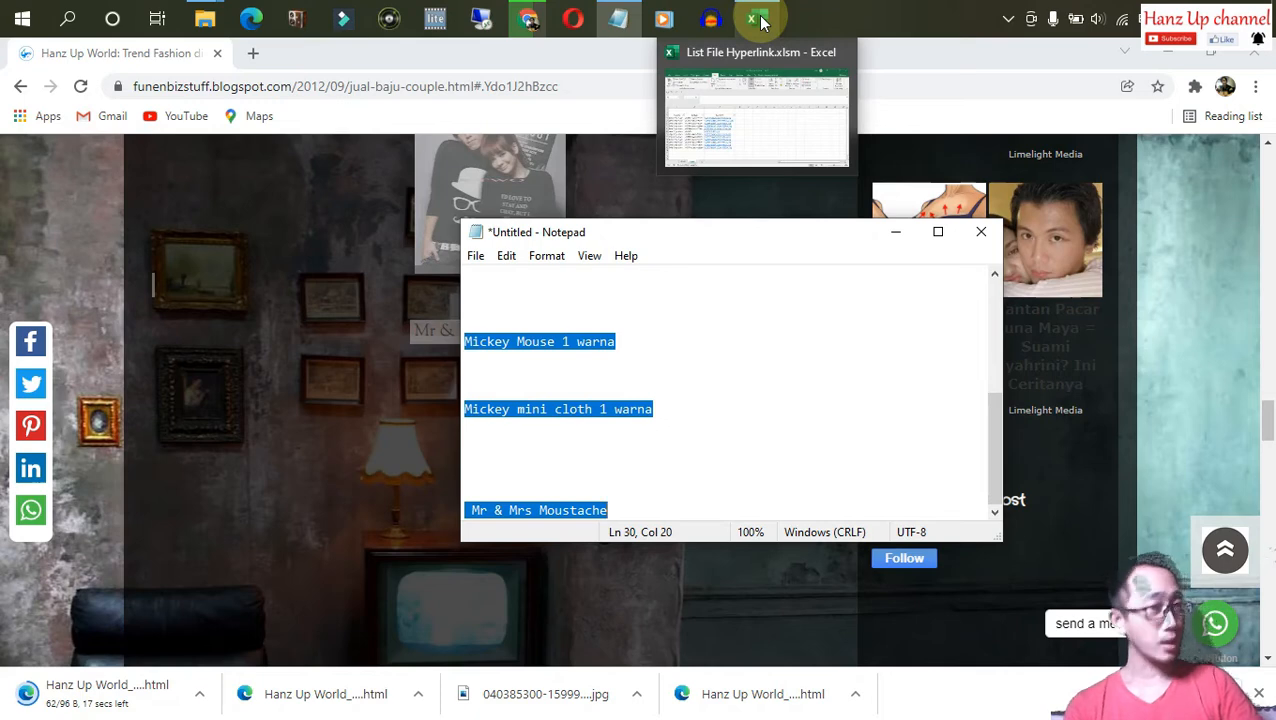
left_click(617, 22)
left_click(620, 22)
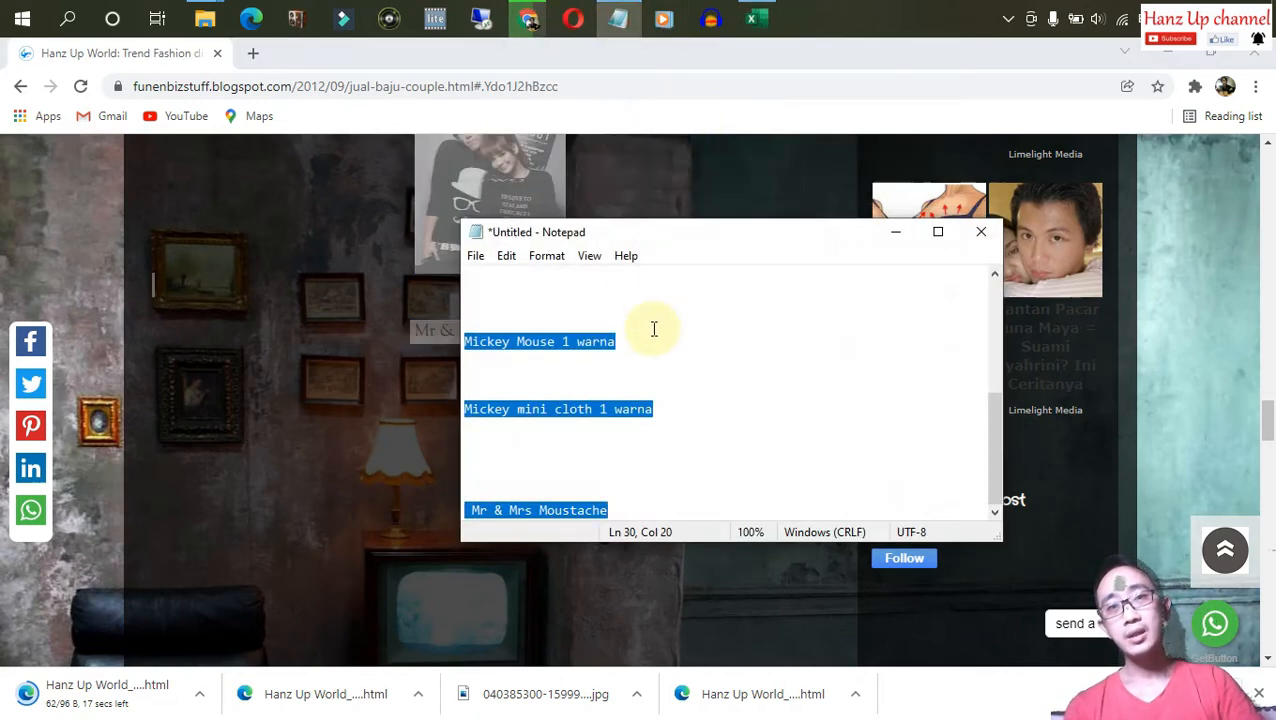
left_click(650, 325)
key("ctrl+shift+End")
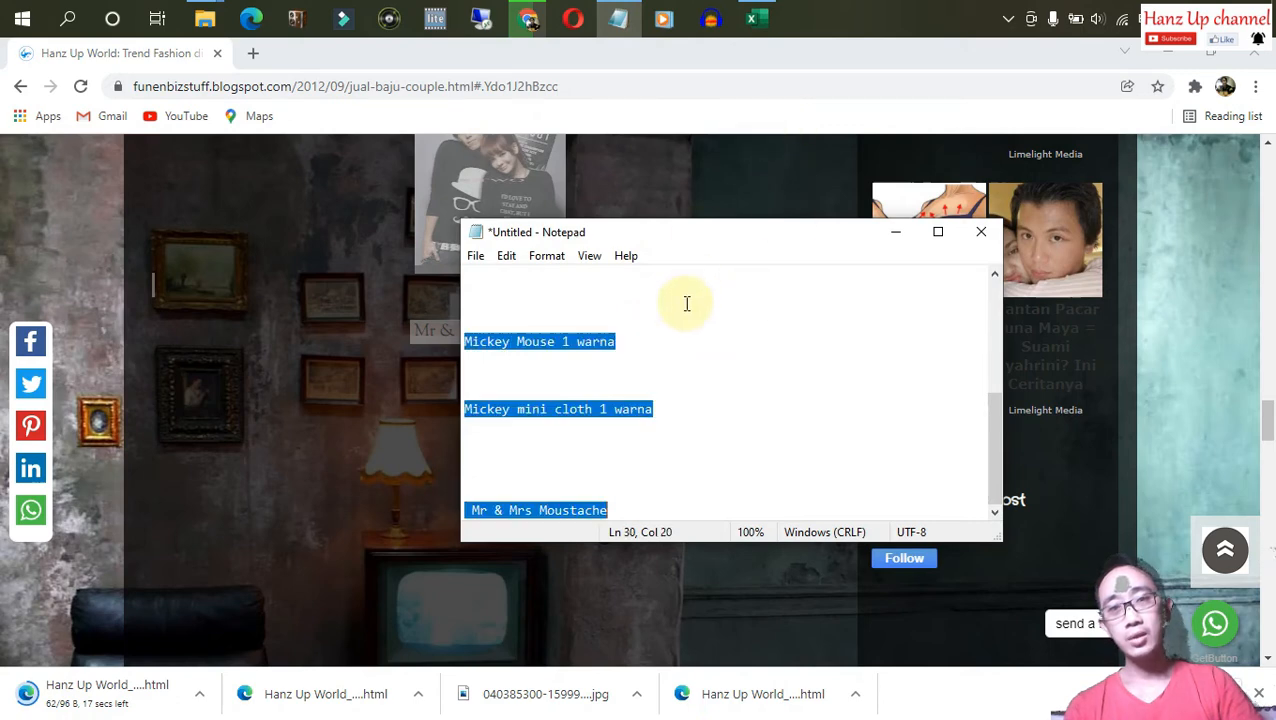
key("Right")
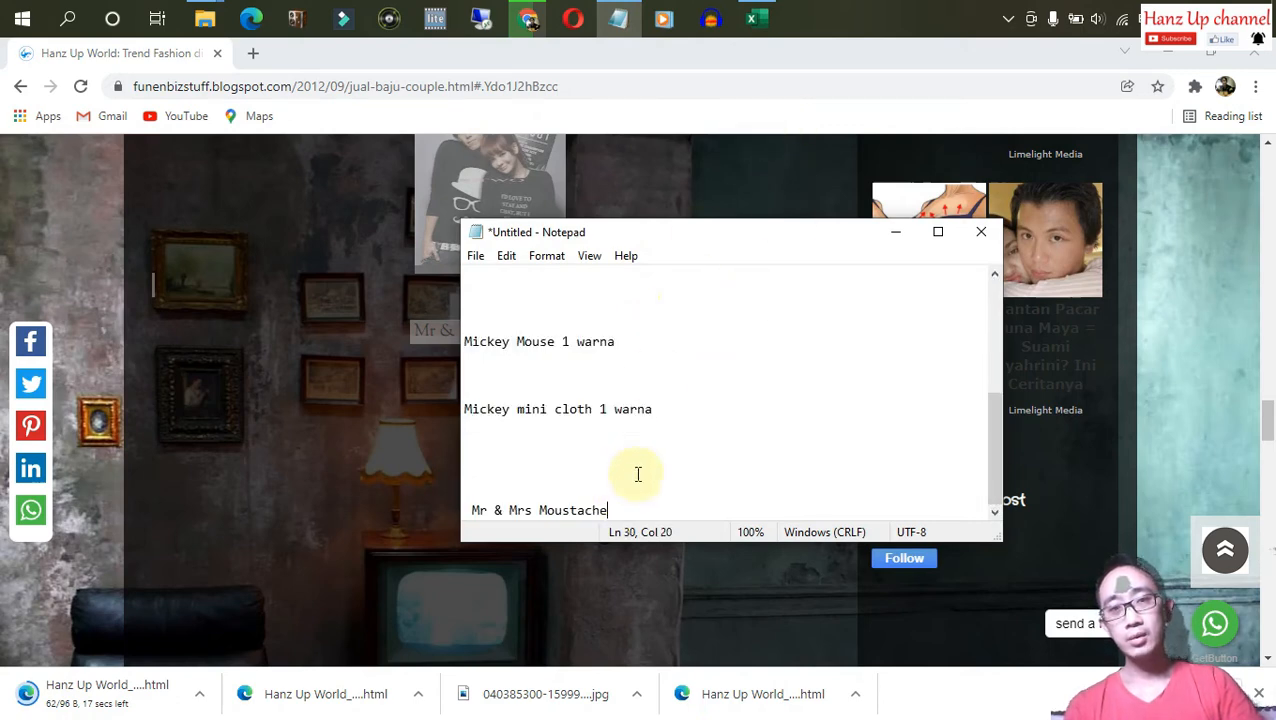
Copy the whole product list in Notepad, from Mr & Mrs Moustache up to Love Passion, and switch to Excel.
left_click_drag(614, 510, 544, 271)
scroll(544, 322, "up", 5)
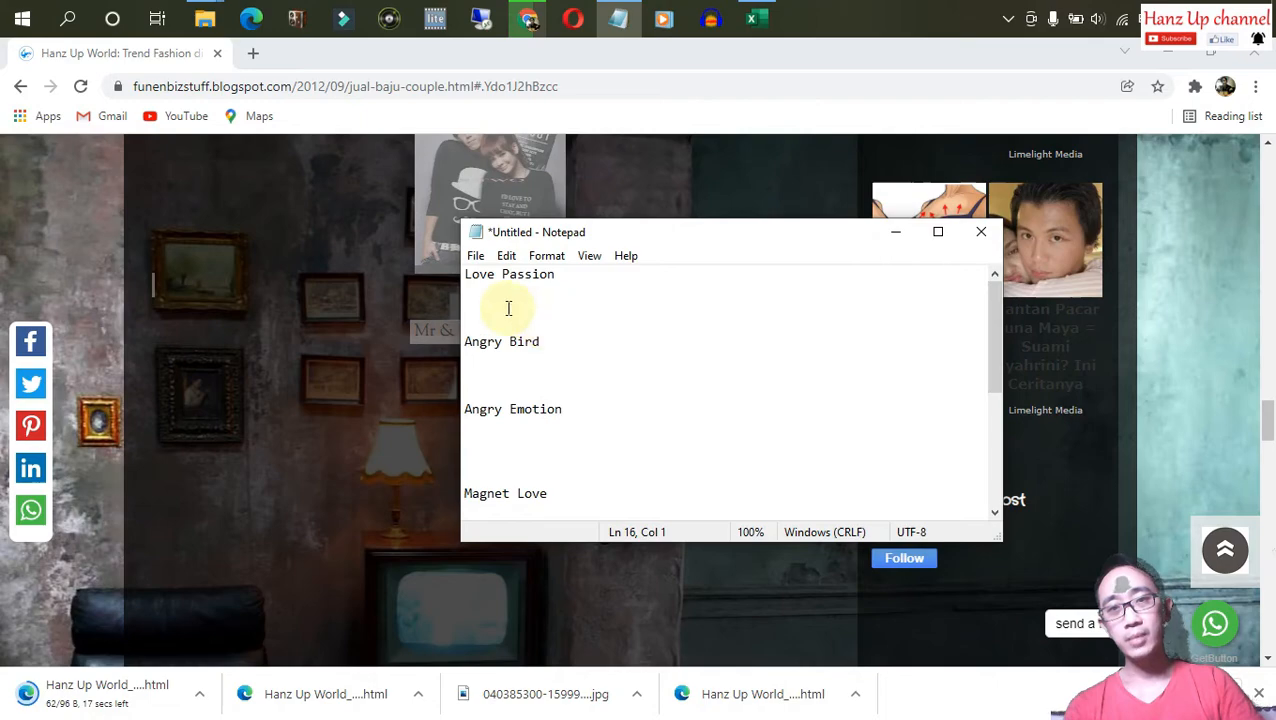
left_click(466, 276, "shift")
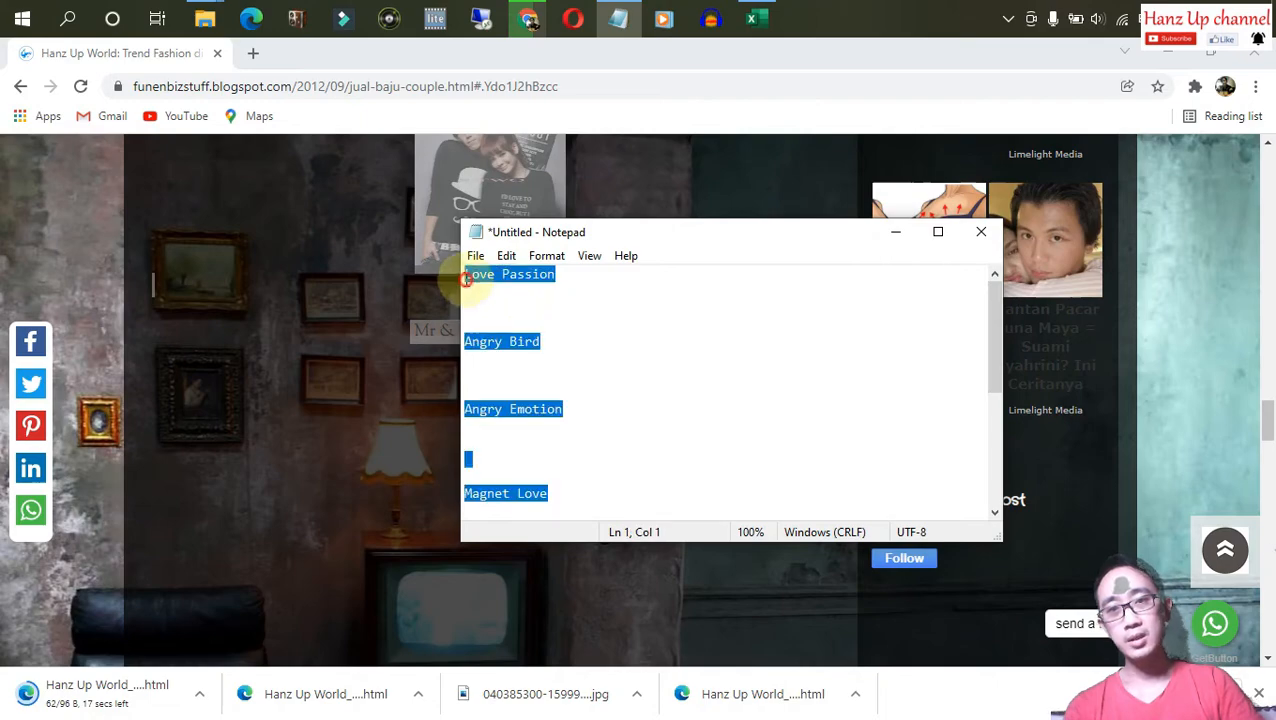
left_click(752, 20)
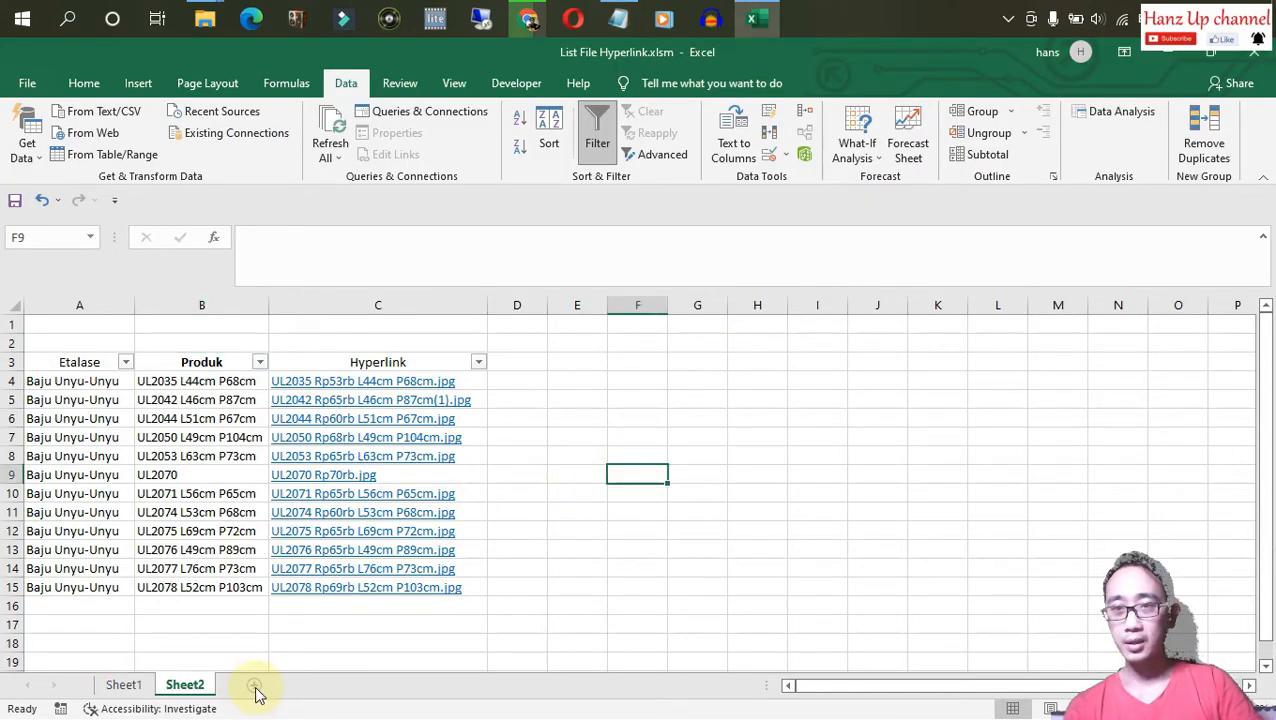
Add a new worksheet after Sheet2 and paste the copied product list starting at C3.
left_click(255, 690)
left_click(305, 583)
left_click(172, 363)
key("ctrl+v")
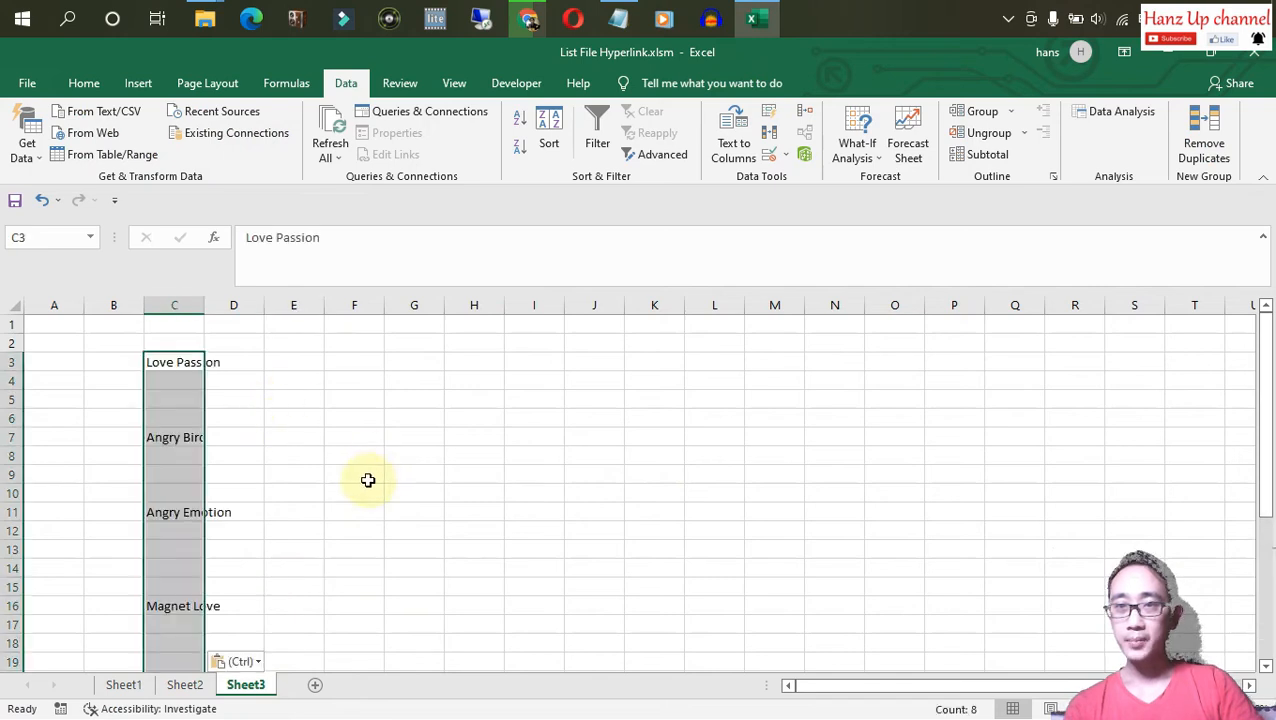
left_click(235, 400)
Enter the header Produk in C2 above the pasted product list.
left_click(177, 343)
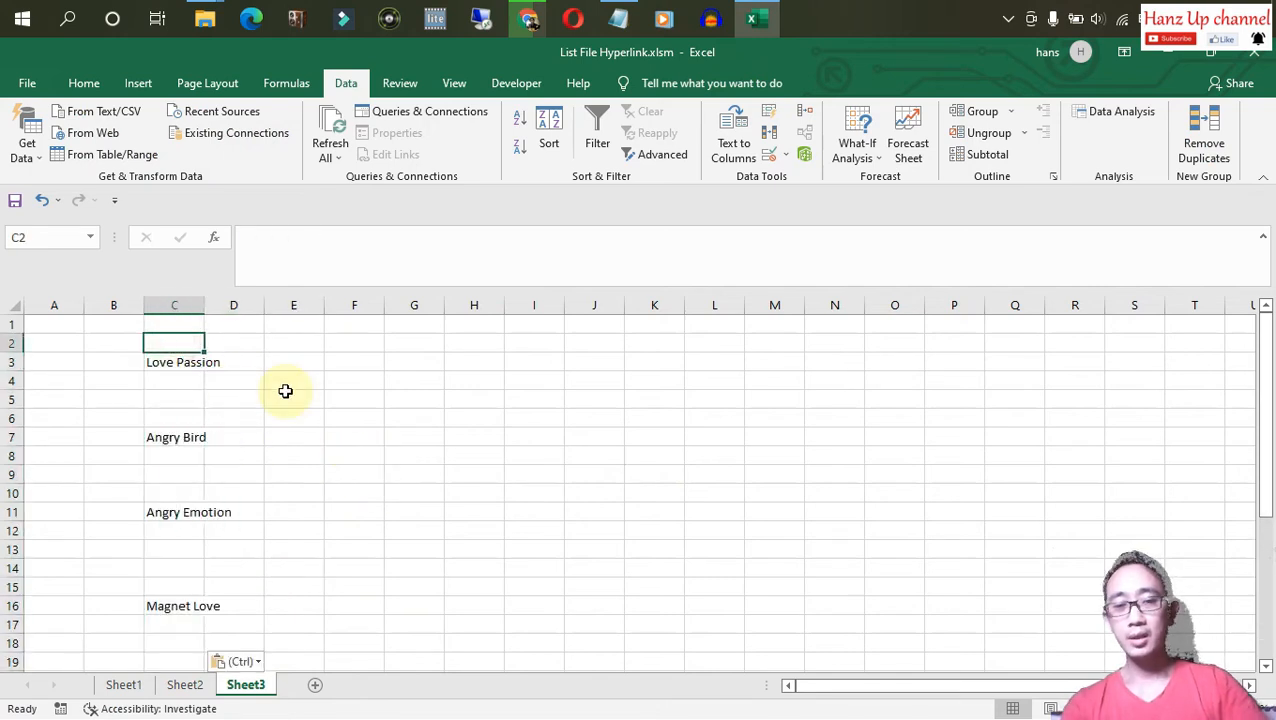
type("Produk")
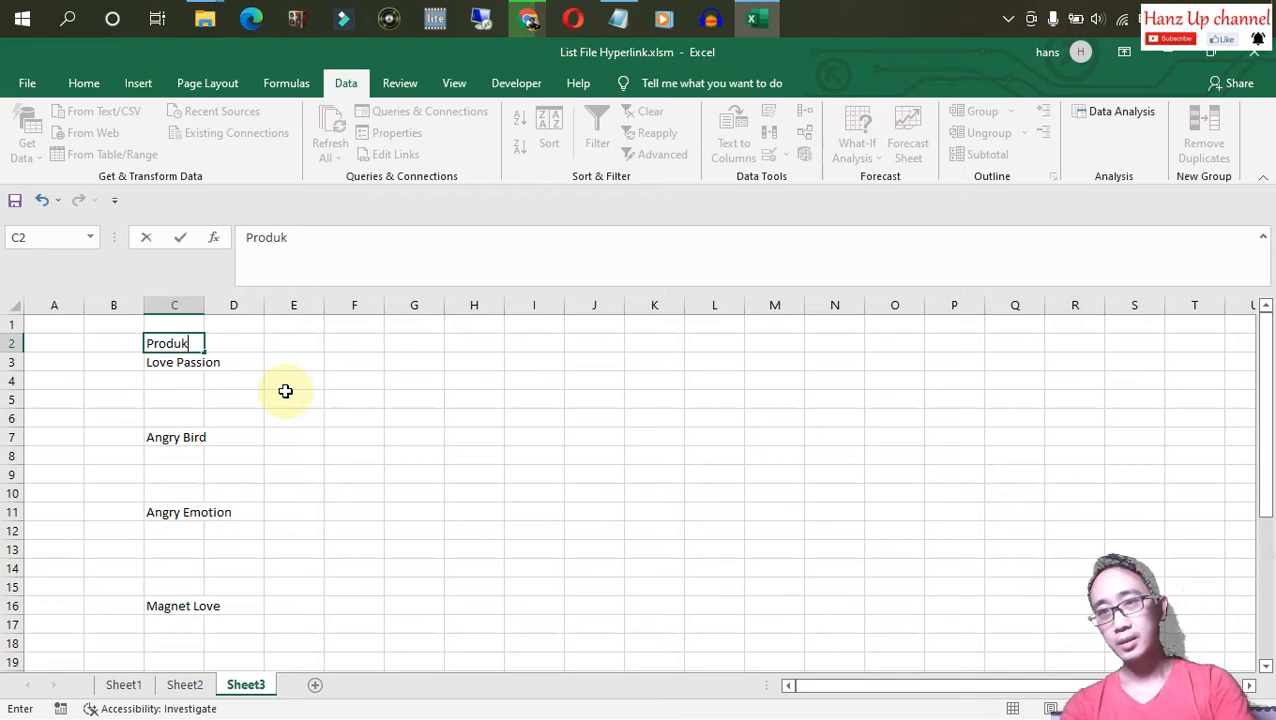
key("Return")
left_click(275, 432)
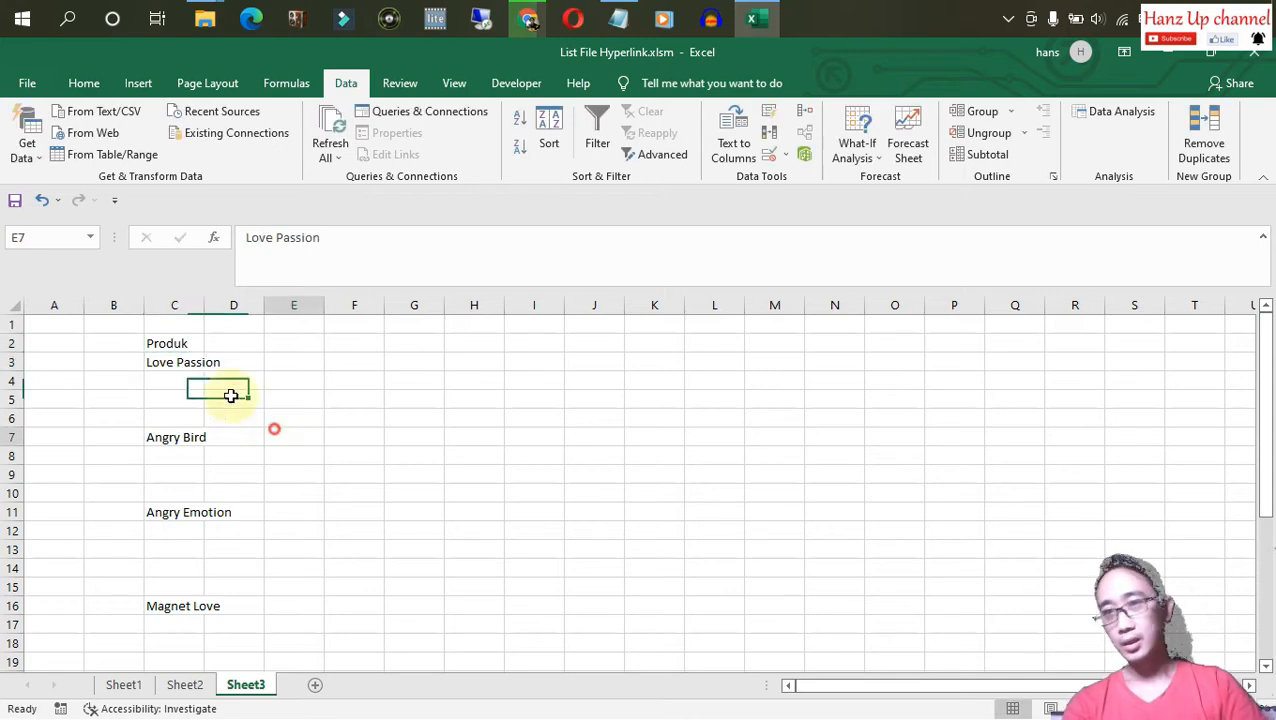
Turn on filtering for the Produk list from C2 down through the Mr & Mrs Moustache entry on Sheet3.
left_click(162, 358)
left_click(159, 343)
scroll(208, 461, "down", 12)
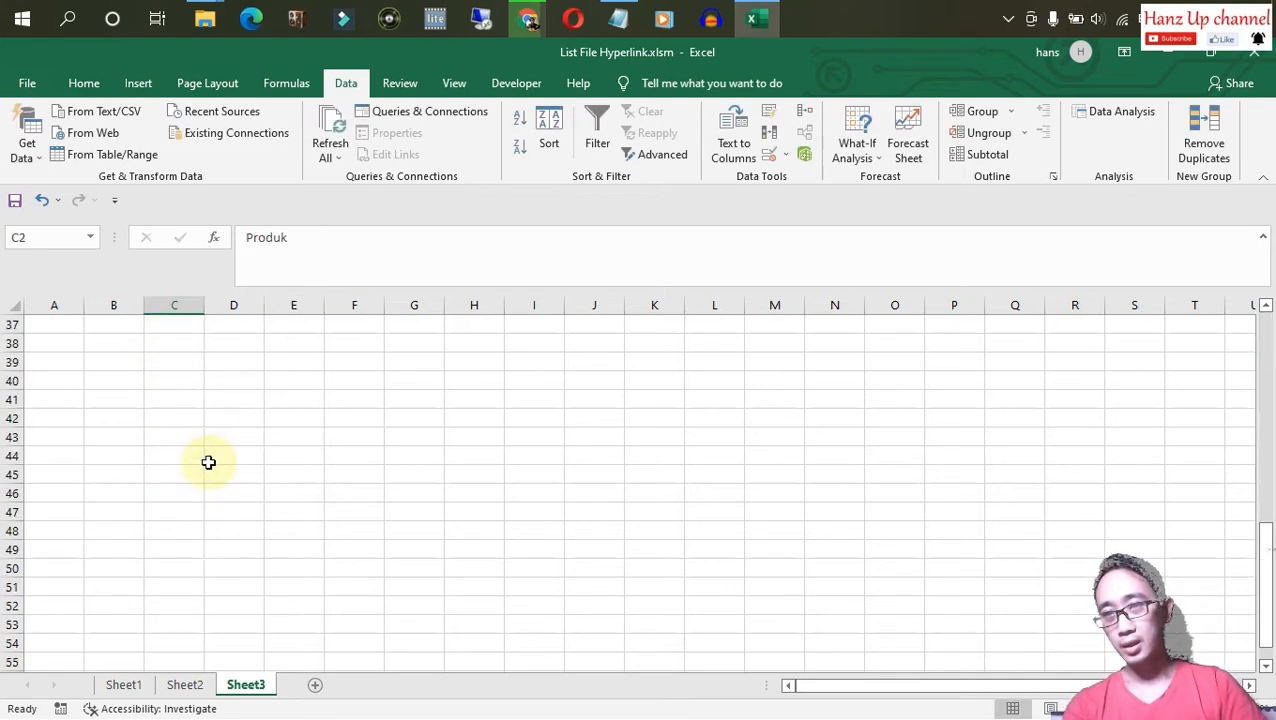
scroll(208, 461, "up", 4)
left_click(192, 467, "shift")
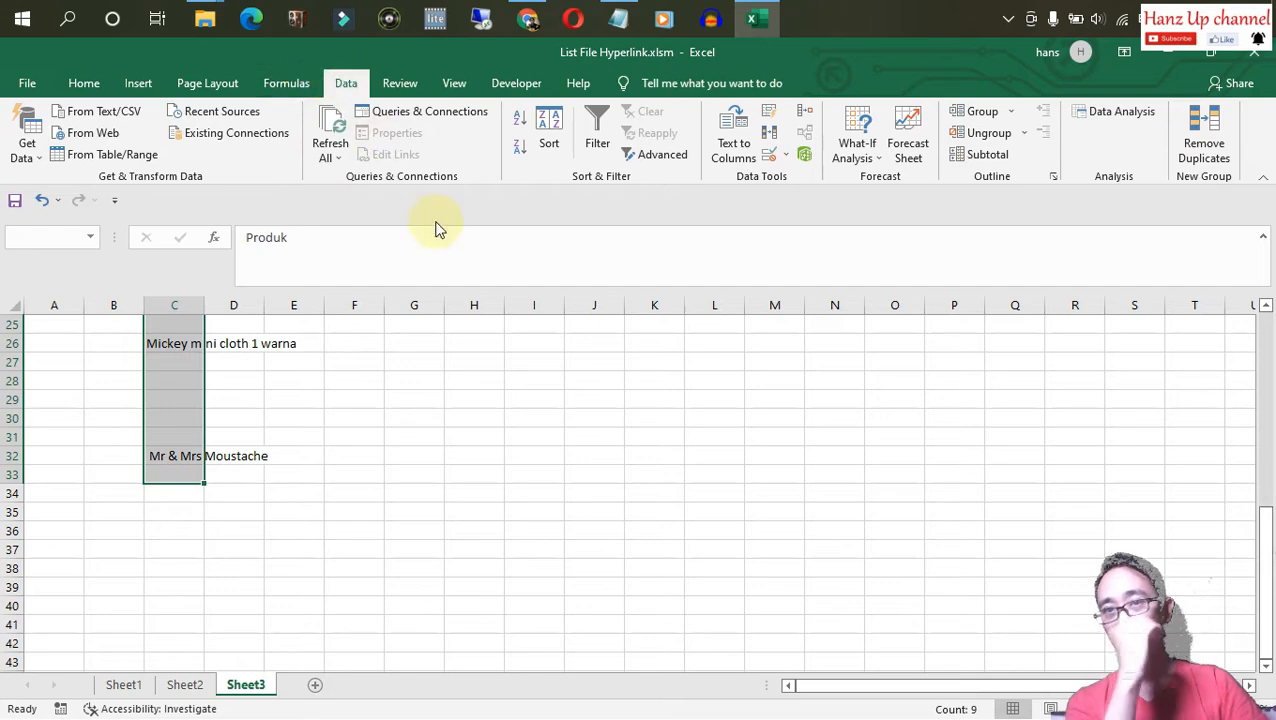
left_click(599, 135)
scroll(345, 418, "up", 8)
left_click(272, 398)
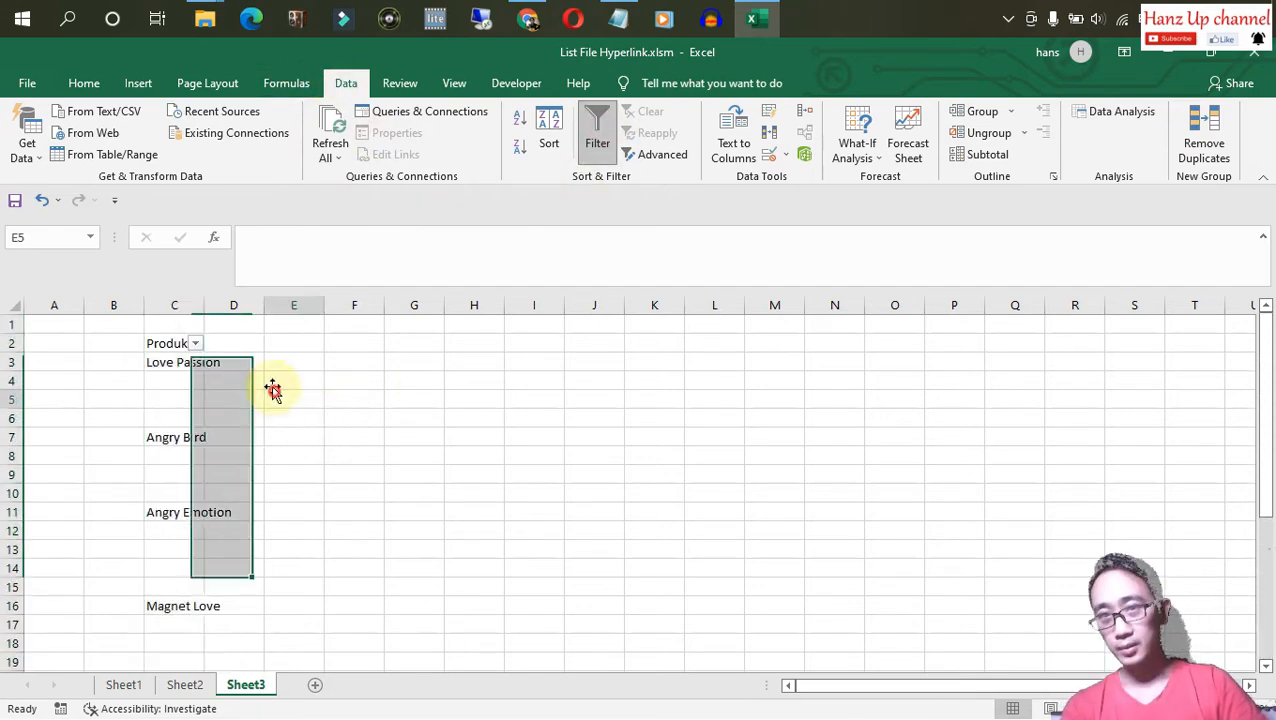
Filter the Produk column to show only the blank rows.
left_click(195, 343)
left_click(290, 518)
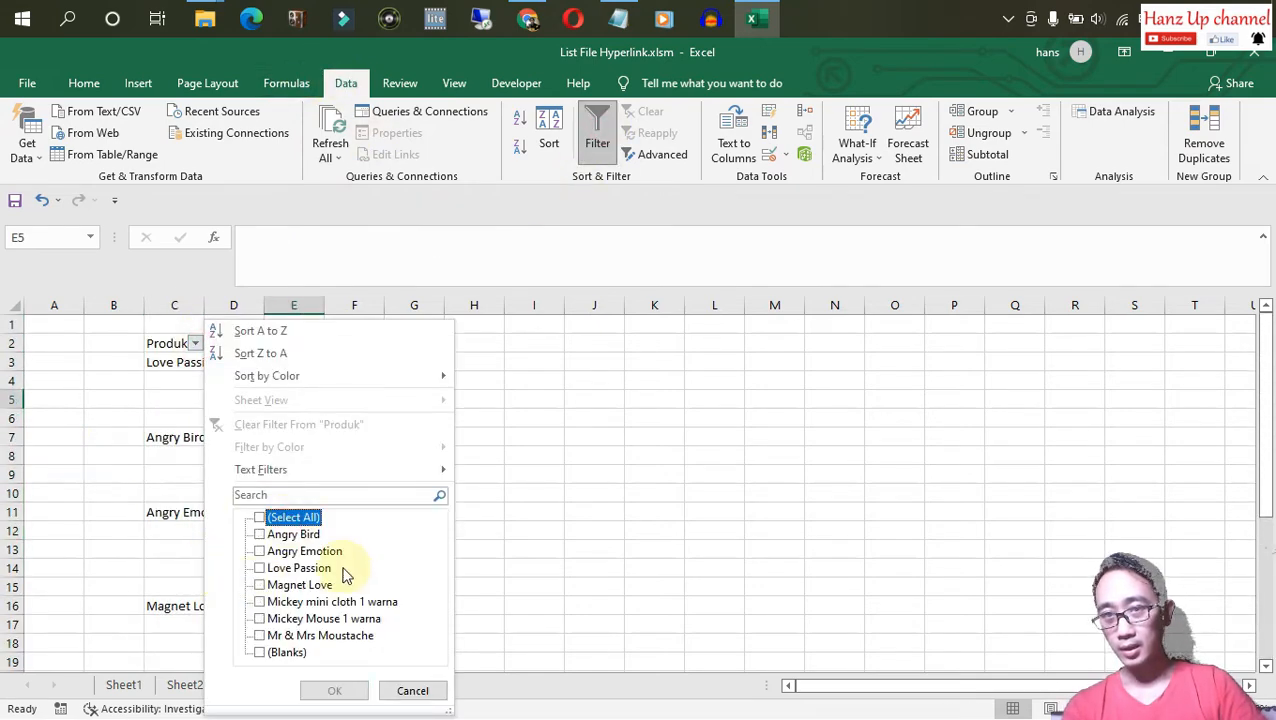
left_click(287, 652)
left_click(334, 690)
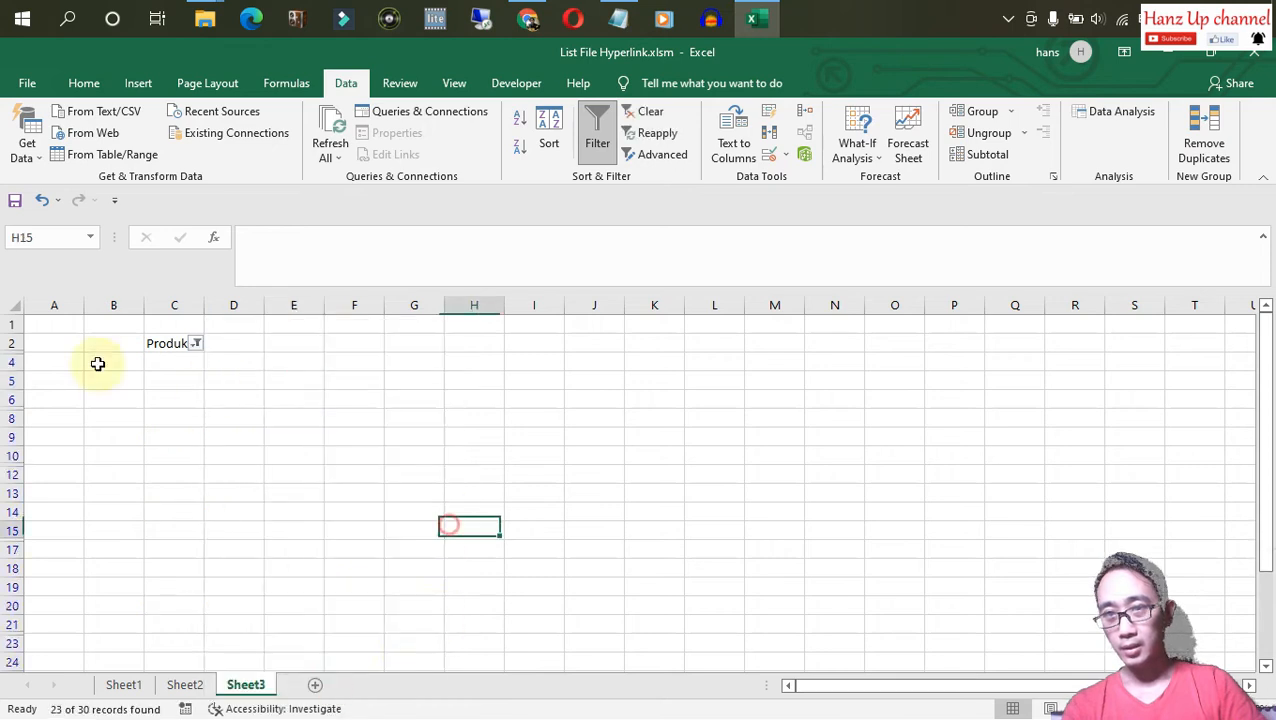
Delete the filtered blank rows between row 4 and row 31 and clear the Produk filter.
left_click(22, 362)
scroll(73, 541, "down", 14)
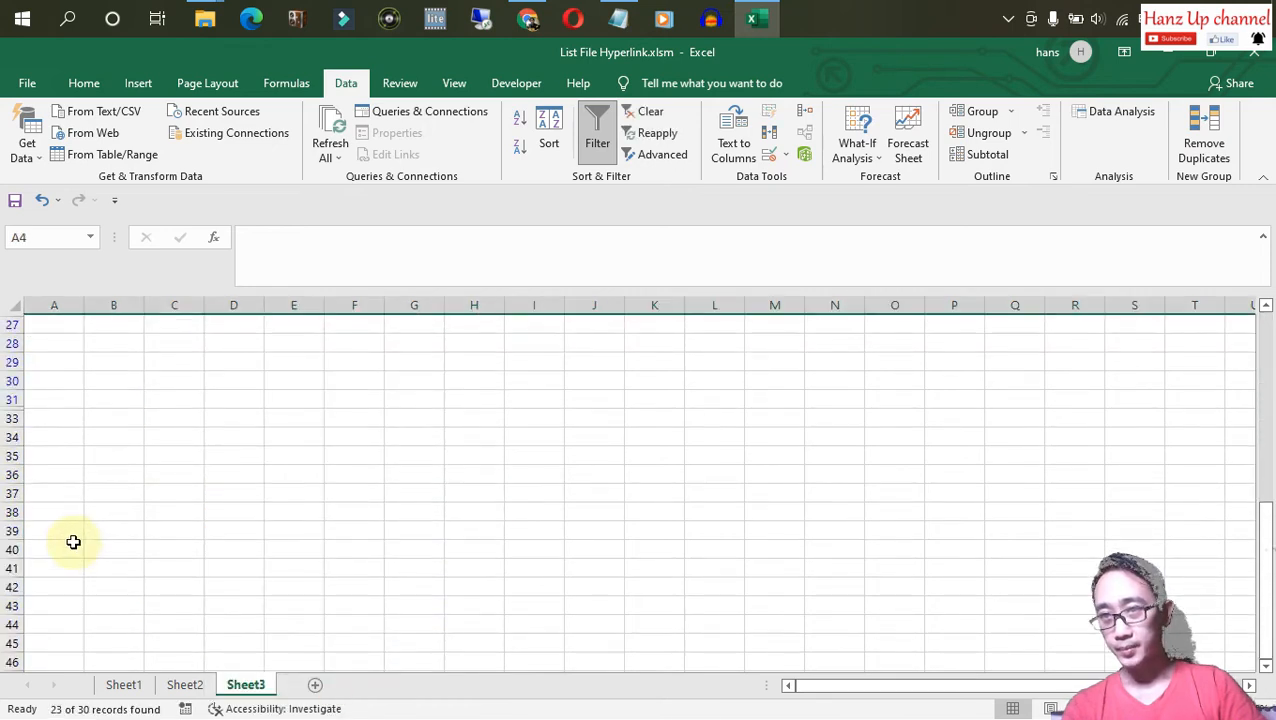
scroll(70, 524, "up", 3)
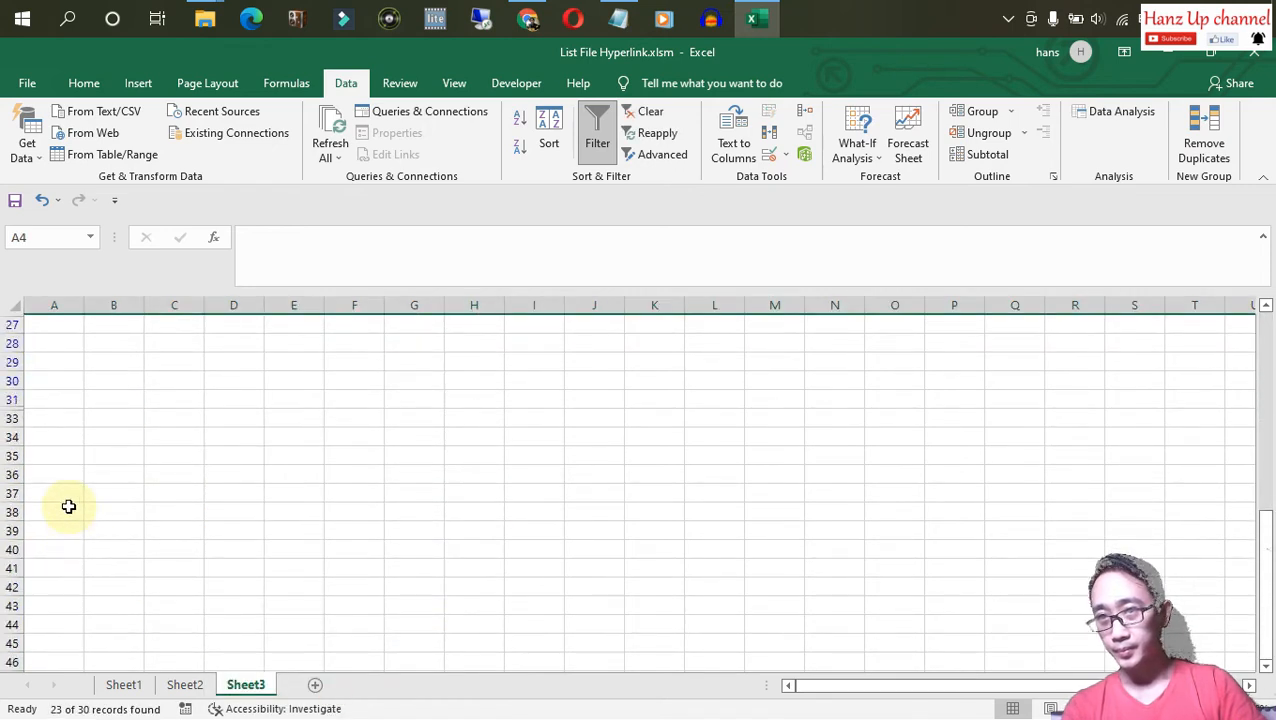
left_click(10, 400, "shift")
right_click(12, 400)
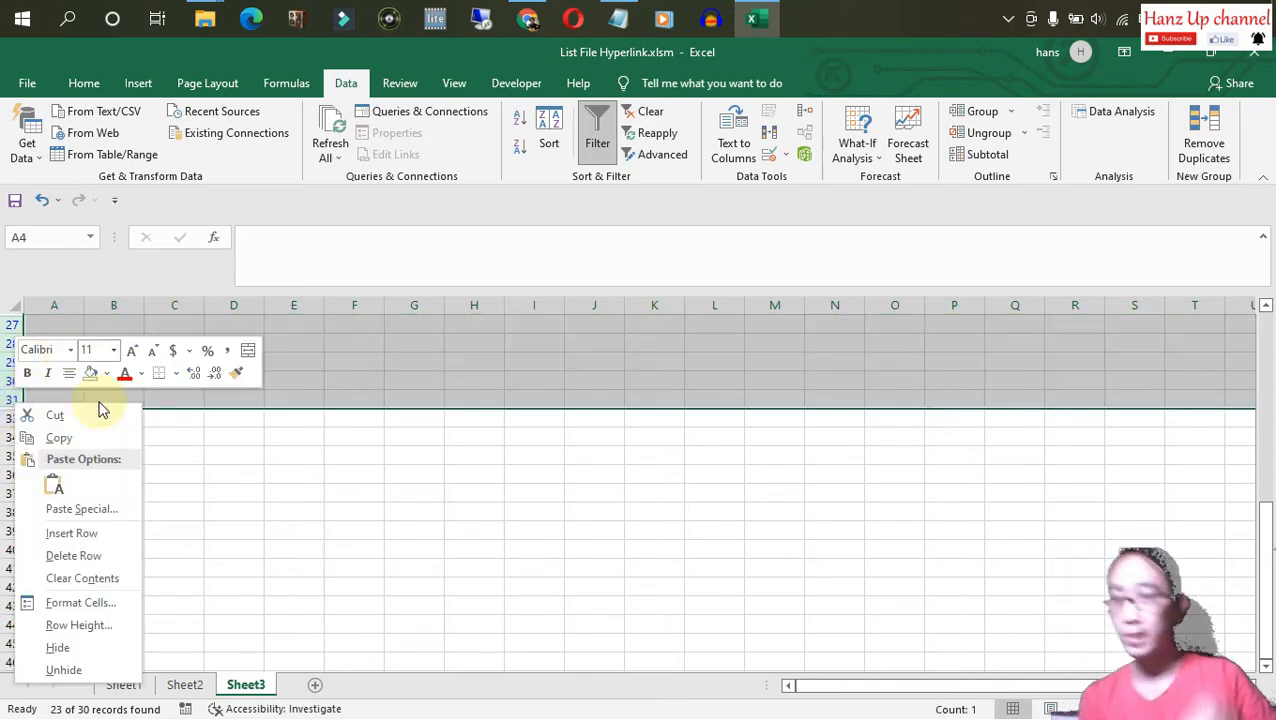
left_click(88, 555)
left_click(233, 400)
left_click(196, 343)
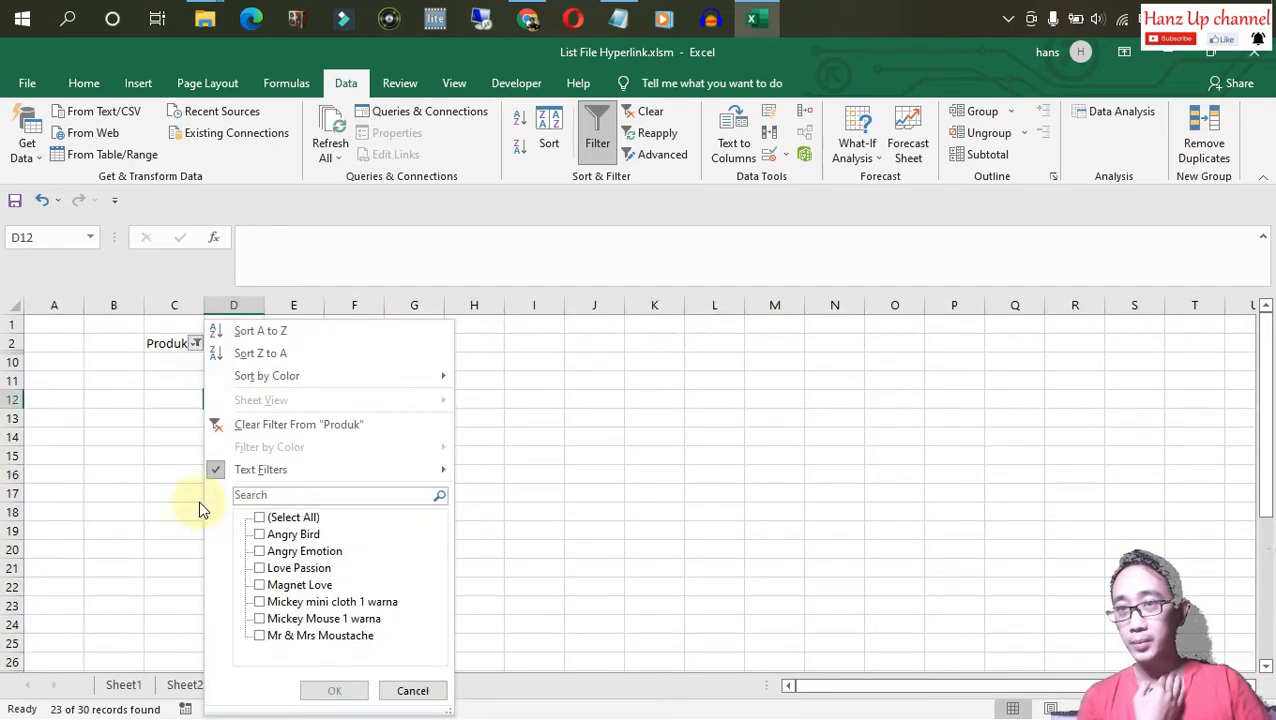
left_click(249, 426)
Copy the products in C3:C9 and paste them as values into Sheet2 starting at B16, under the existing products.
left_click(196, 364)
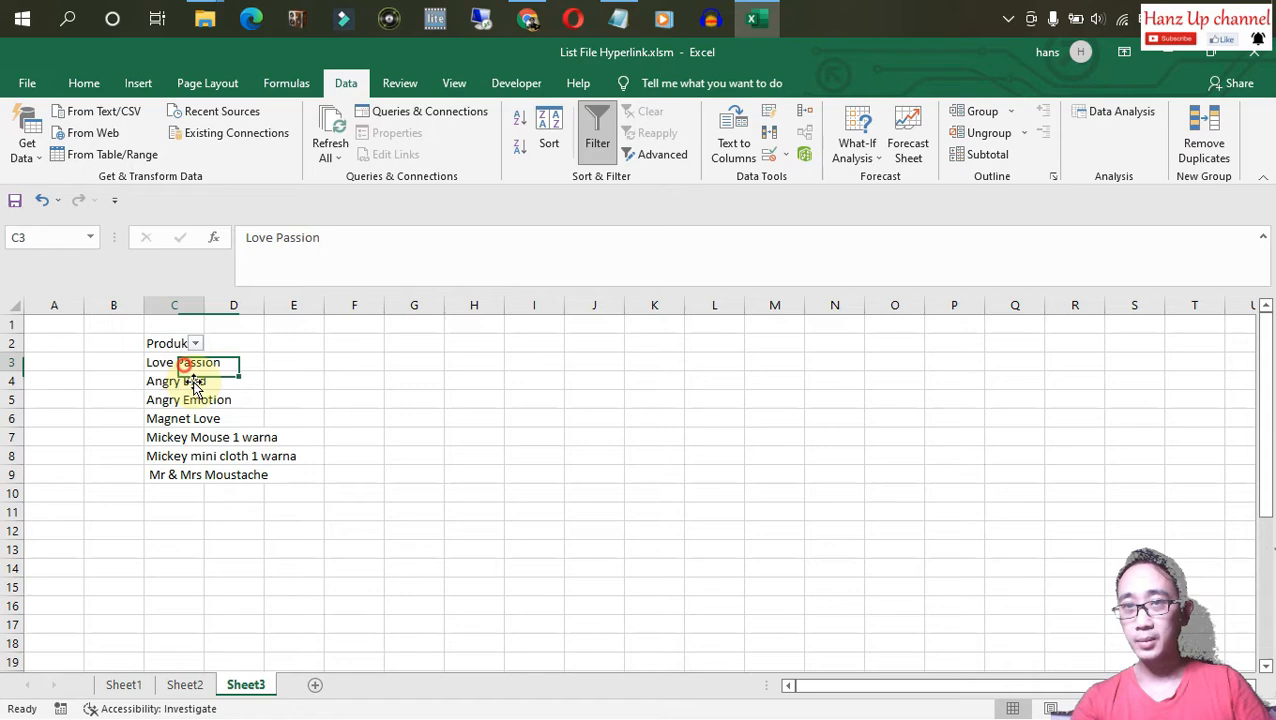
left_click(182, 475, "shift")
key("ctrl+c")
left_click(314, 401)
left_click(185, 684)
left_click(190, 609)
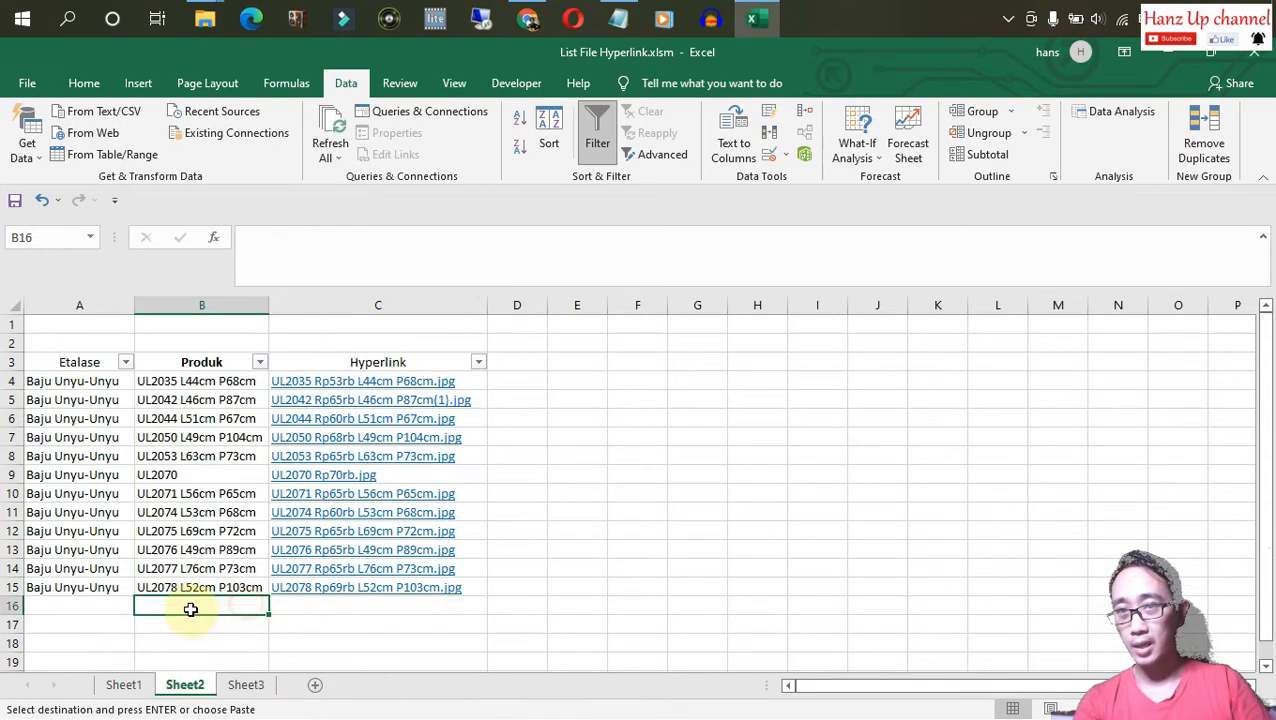
right_click(246, 606)
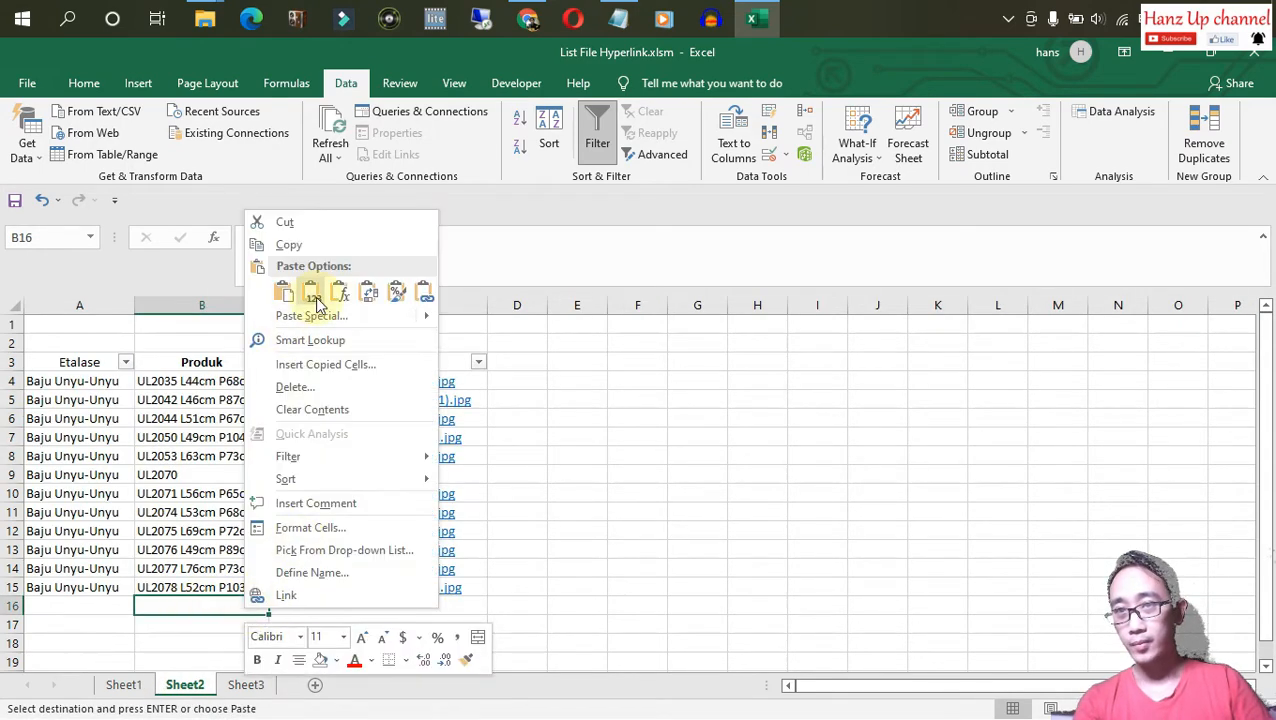
left_click(313, 293)
left_click(652, 512)
Enter Couple as the Etalase in A16 and copy it down to A22 beside the new products.
scroll(137, 518, "down", 4)
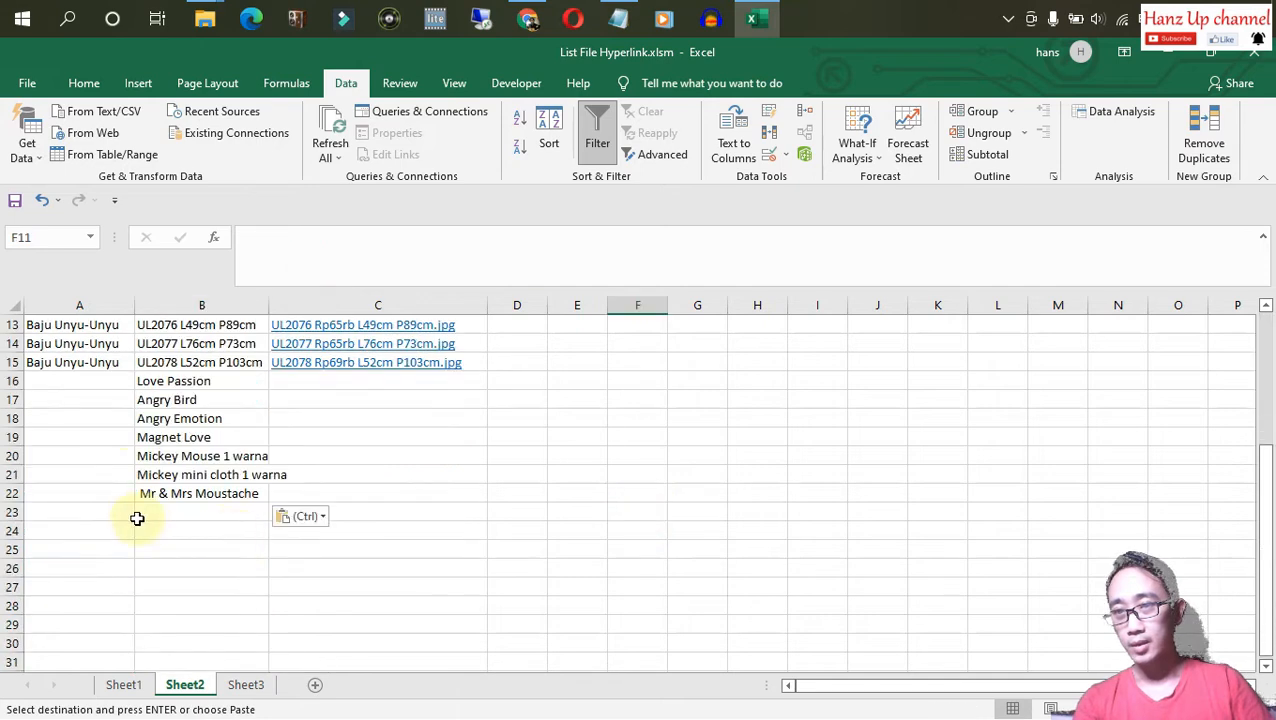
left_click(96, 380)
type("Couple")
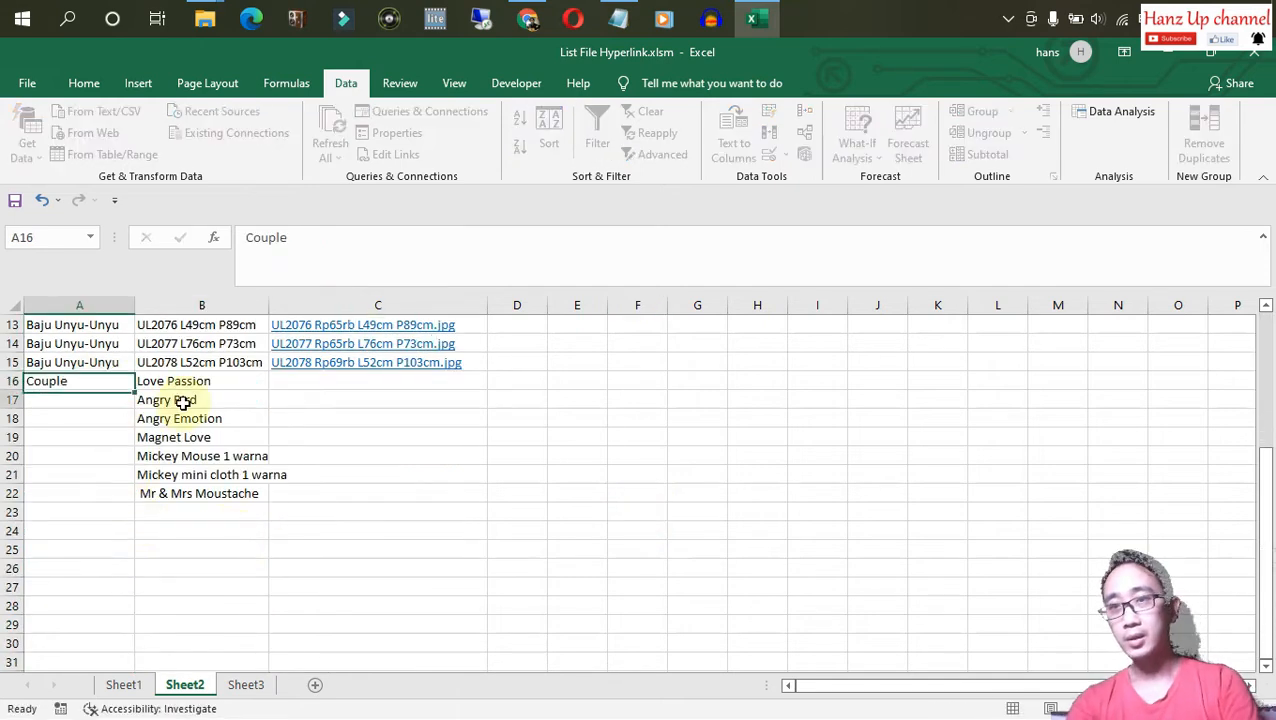
key("Return")
left_click(90, 381)
key("ctrl+c")
left_click(90, 399)
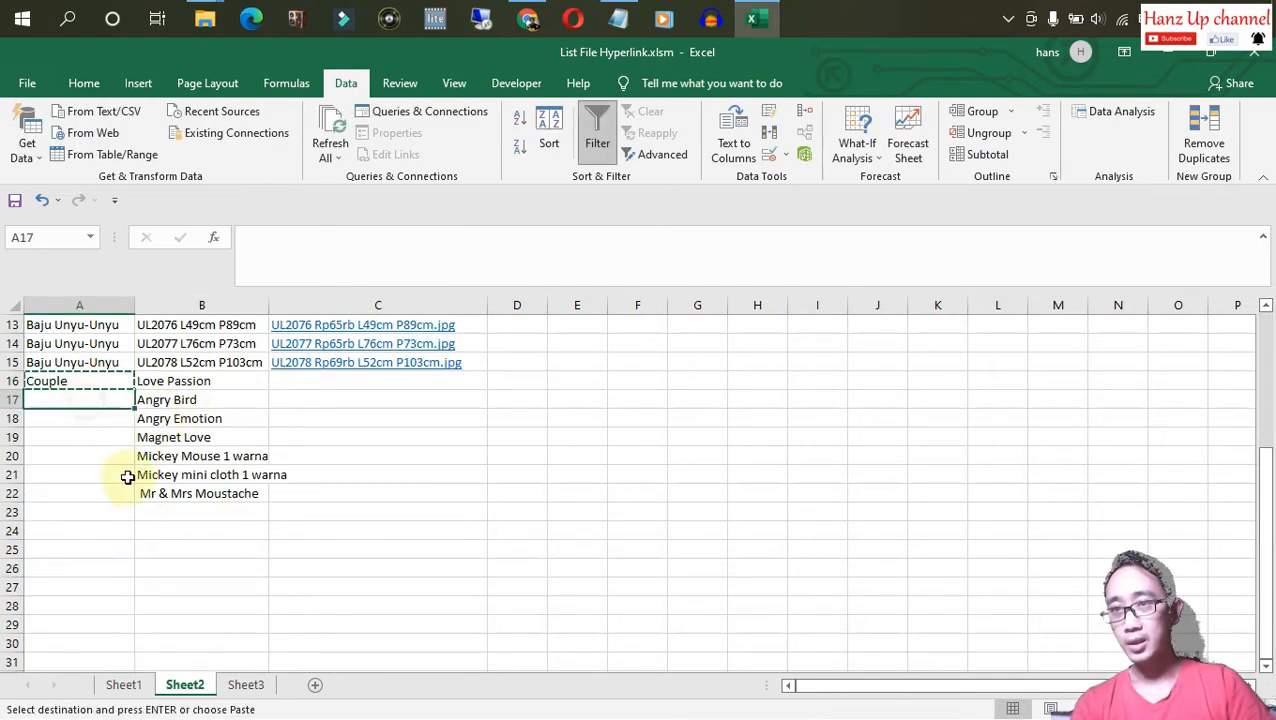
left_click(100, 487, "shift")
key("ctrl+v")
scroll(304, 453, "up", 4)
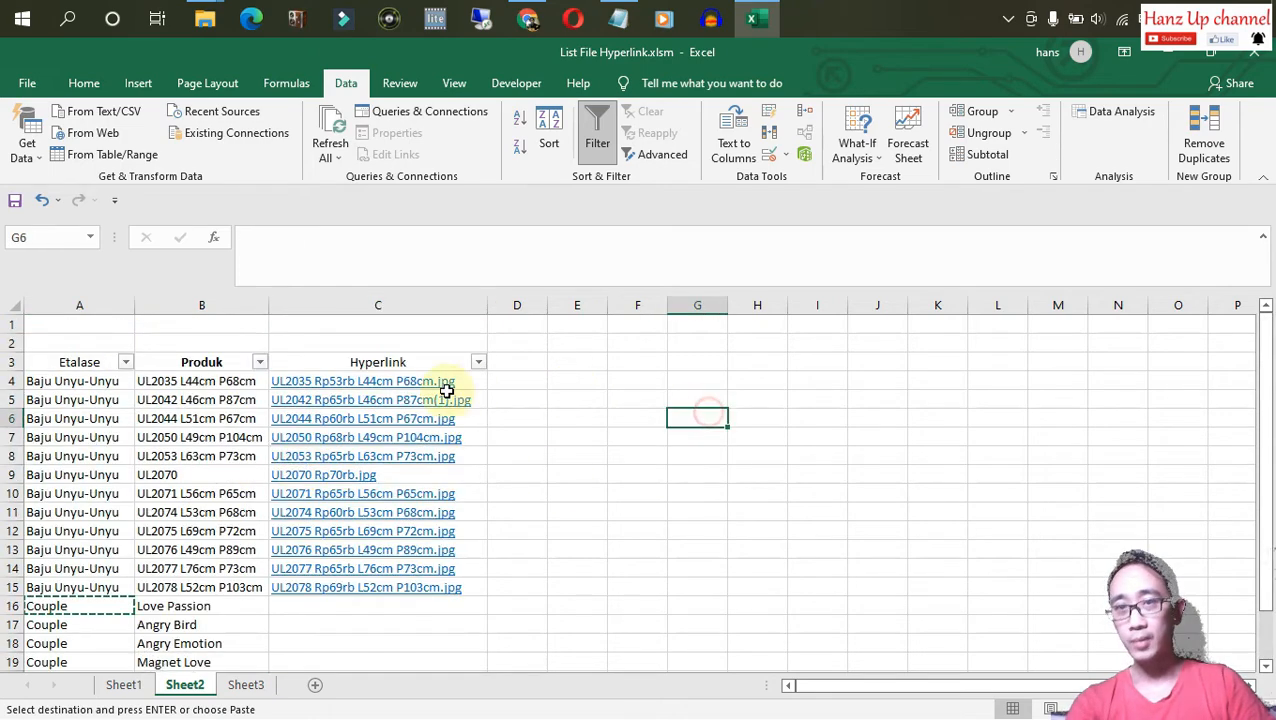
key("Escape")
Freeze the panes at C4 so the header row and the Etalase and Produk columns remain in view.
left_click(300, 343)
key("Down")
key("Down")
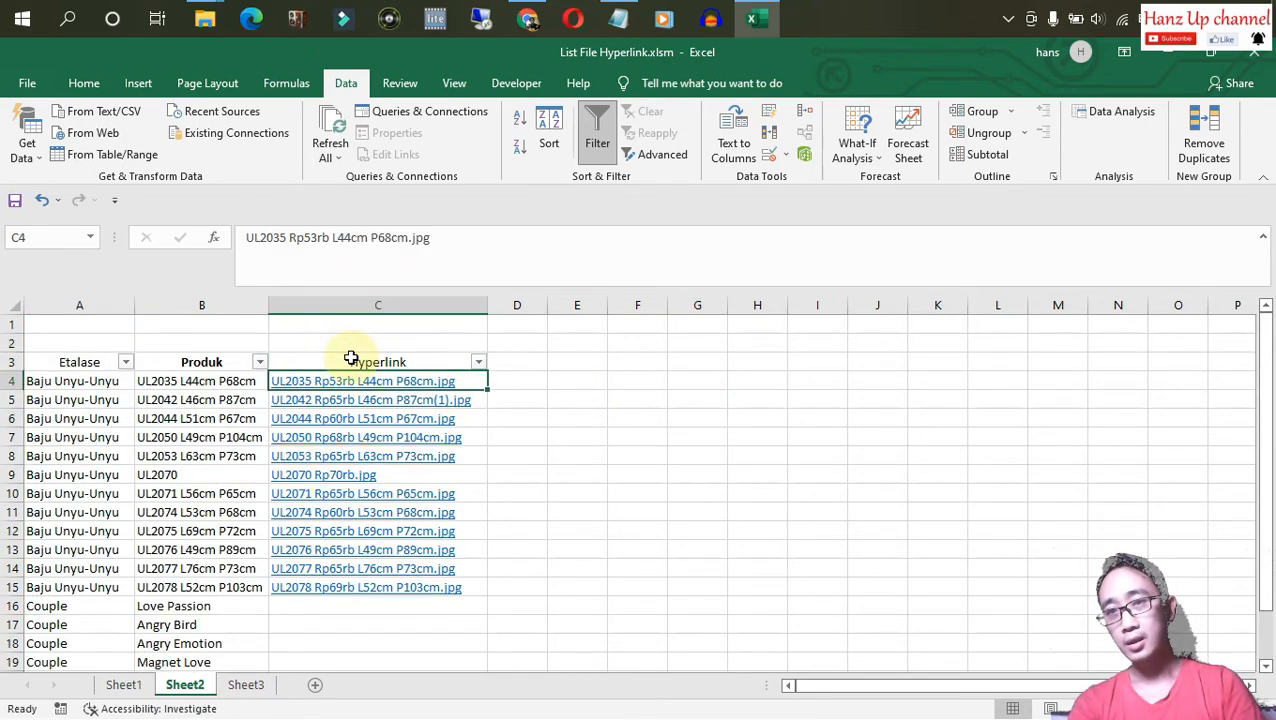
left_click(454, 83)
left_click(633, 148)
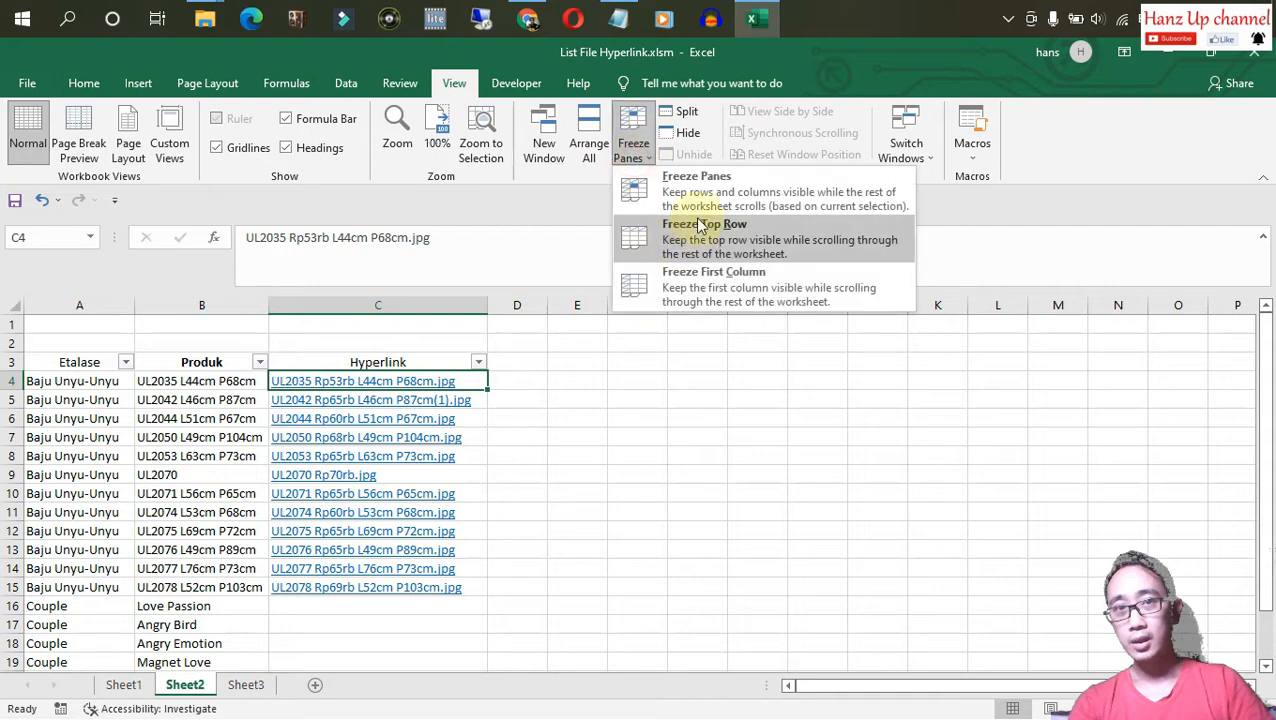
left_click(702, 200)
Widen column D and enter the header Sudah upload in D3.
left_click(584, 374)
left_click_drag(549, 305, 642, 319)
left_click(743, 424)
left_click(598, 370)
type("Sudah")
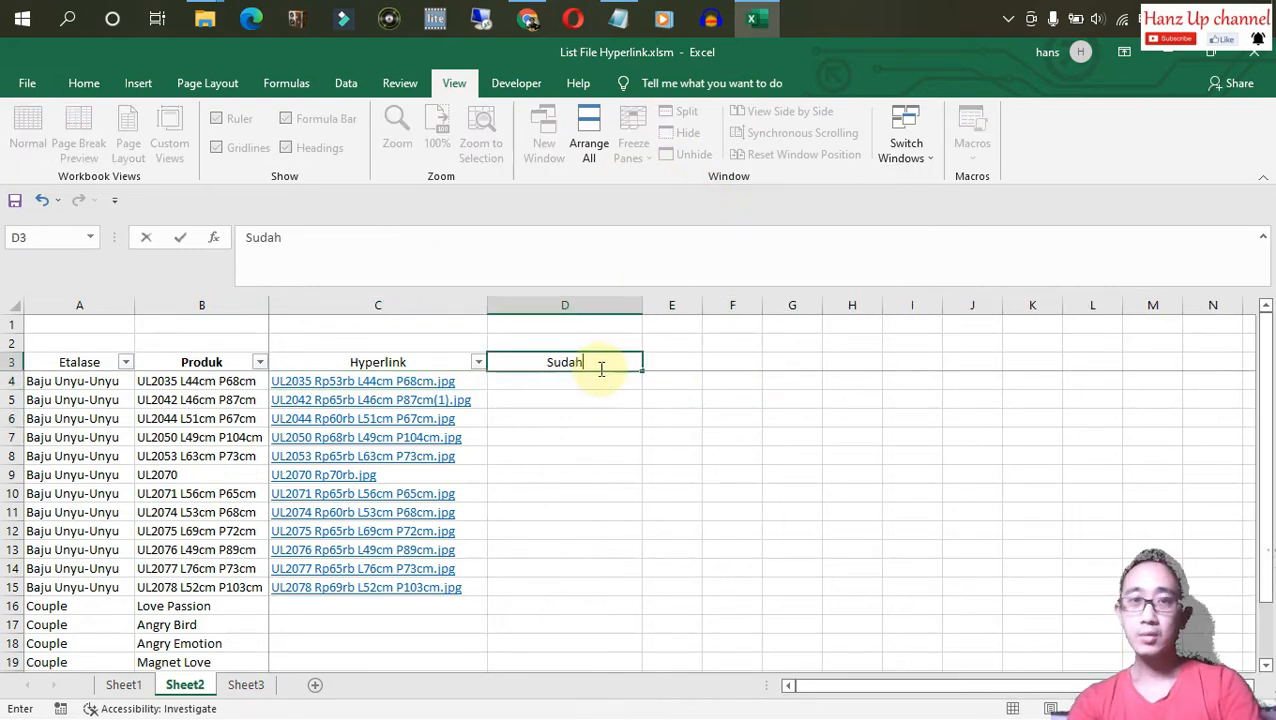
type(" upload")
key("Return")
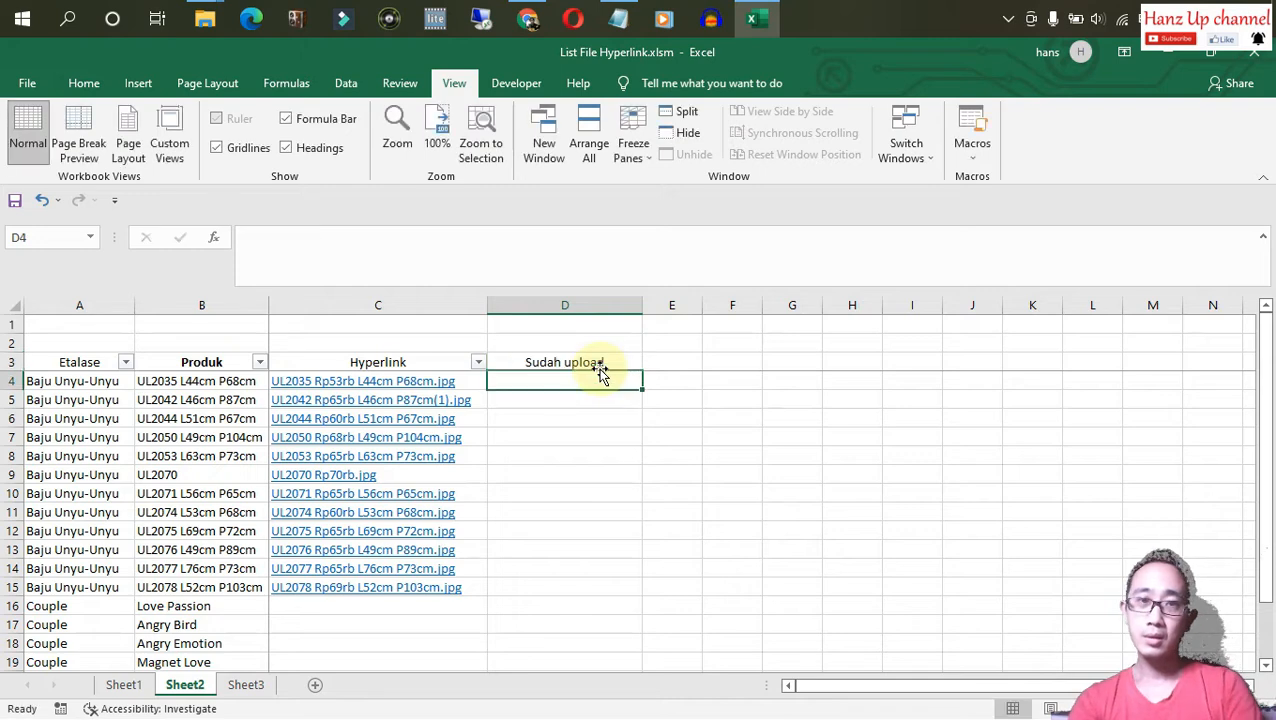
Enter Yes under Sudah upload for all Baju Unyu-Unyu rows, D4 to D15, and auto-fit the column width.
type("Yes")
key("Return")
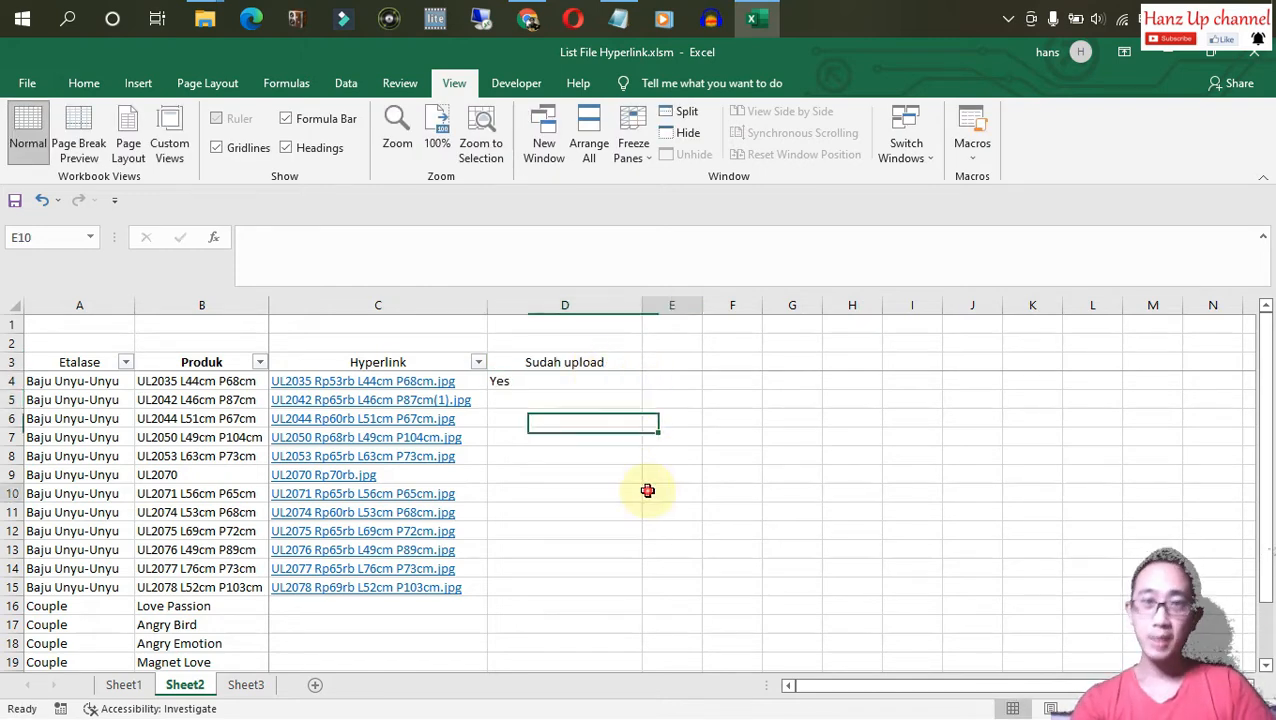
left_click(527, 382)
key("ctrl+c")
left_click(513, 401)
left_click(508, 587, "shift")
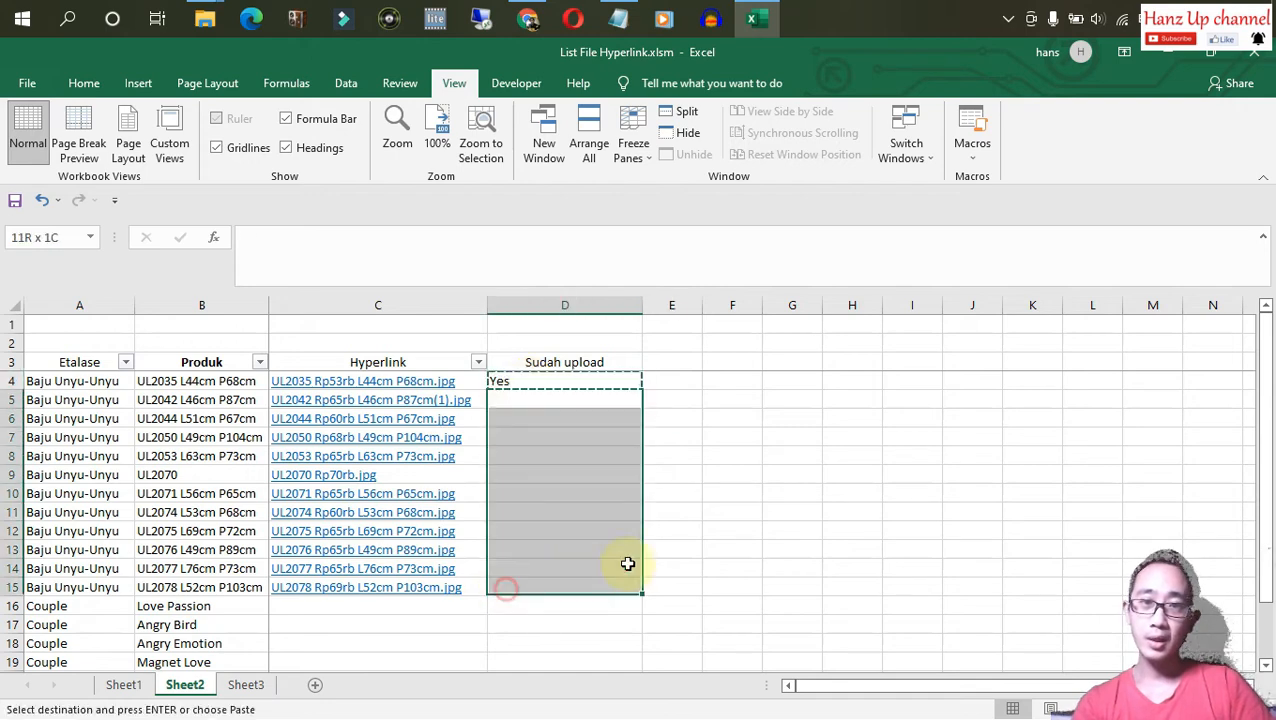
key("ctrl+v")
double_click(637, 313)
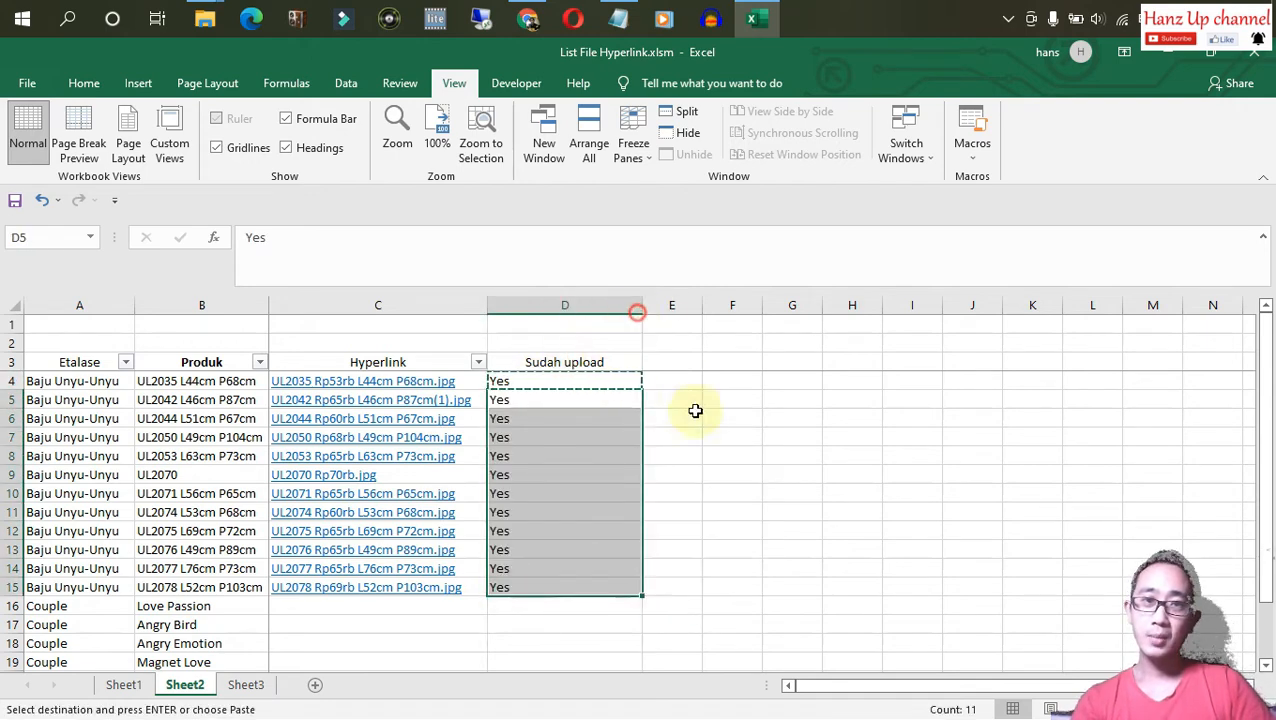
left_click(648, 345)
Remove the existing filter and reapply it to header row 3 so that it includes the Sudah upload column.
left_click(8, 363)
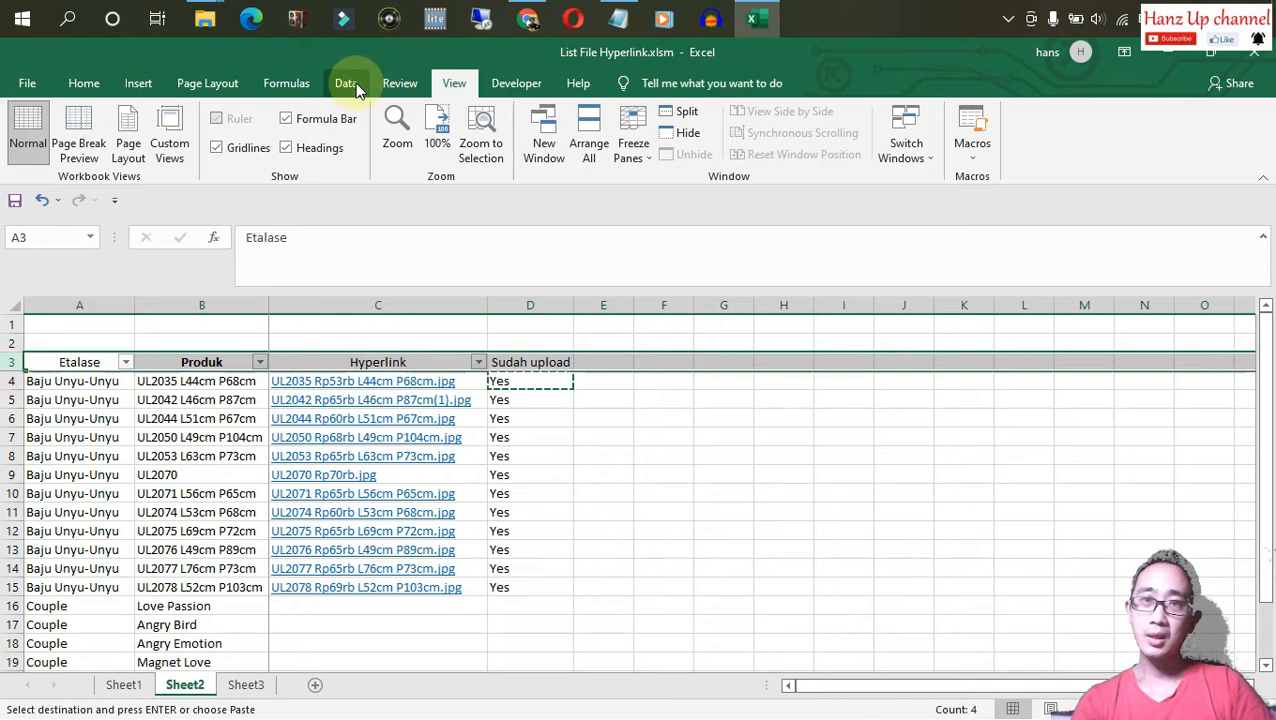
left_click(345, 83)
left_click(597, 145)
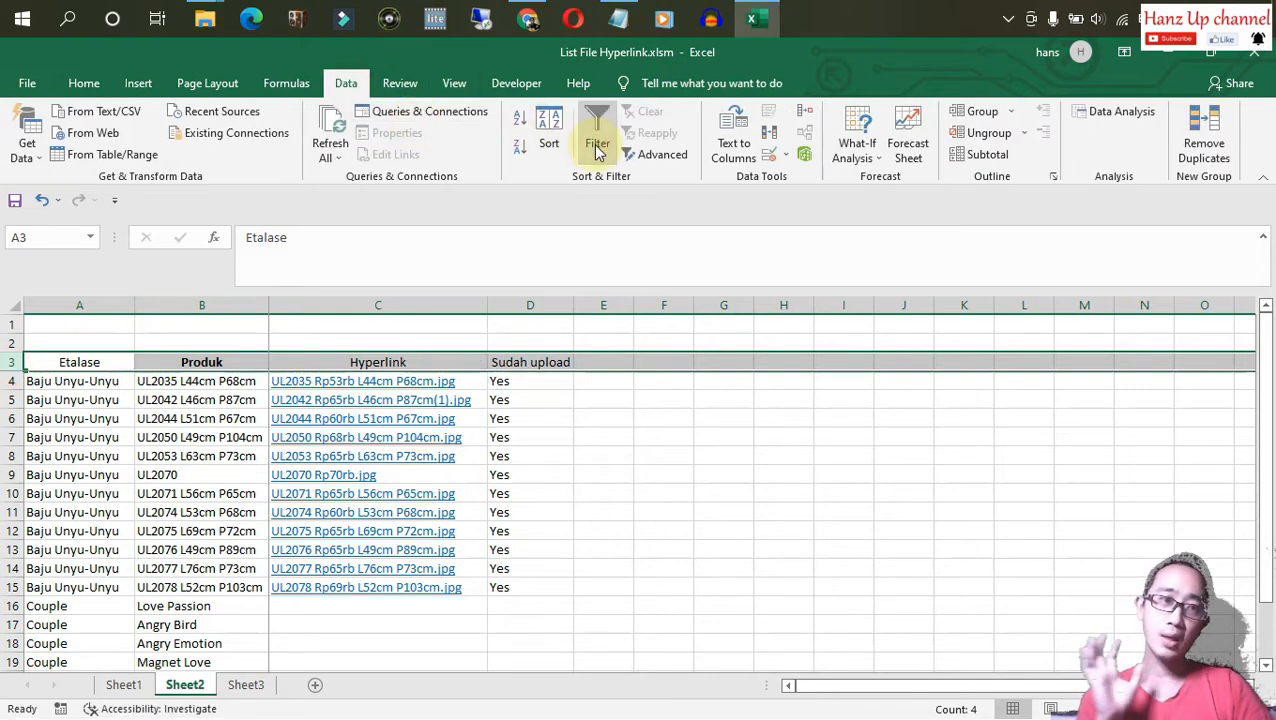
left_click(605, 490)
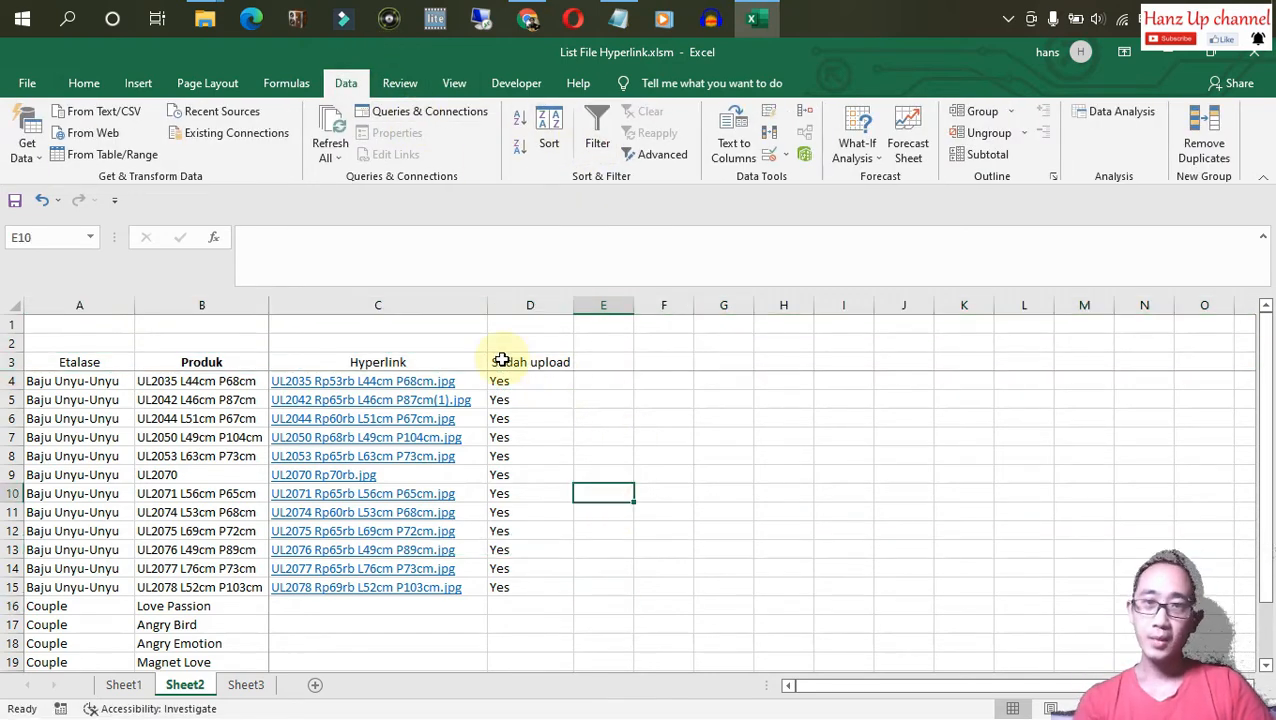
left_click(8, 362)
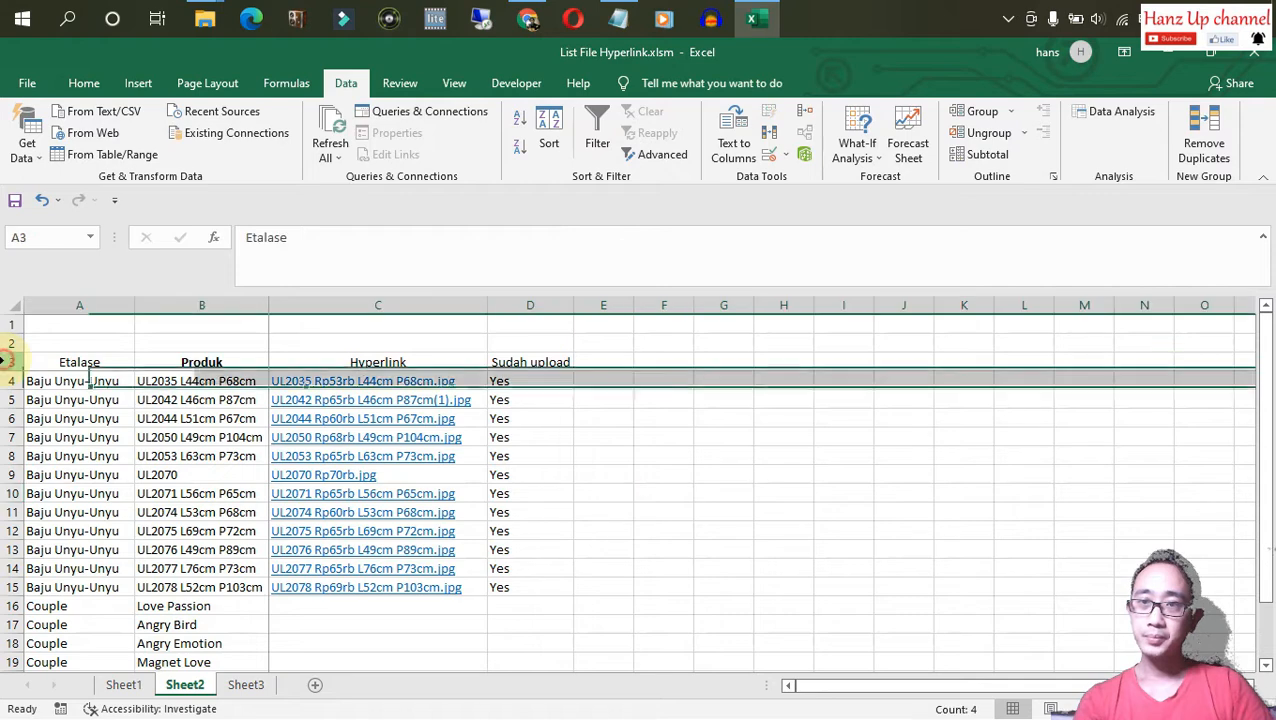
left_click(597, 140)
left_click(600, 455)
Filter the Sudah upload column to show only the blank entries.
left_click(563, 345)
left_click(565, 362)
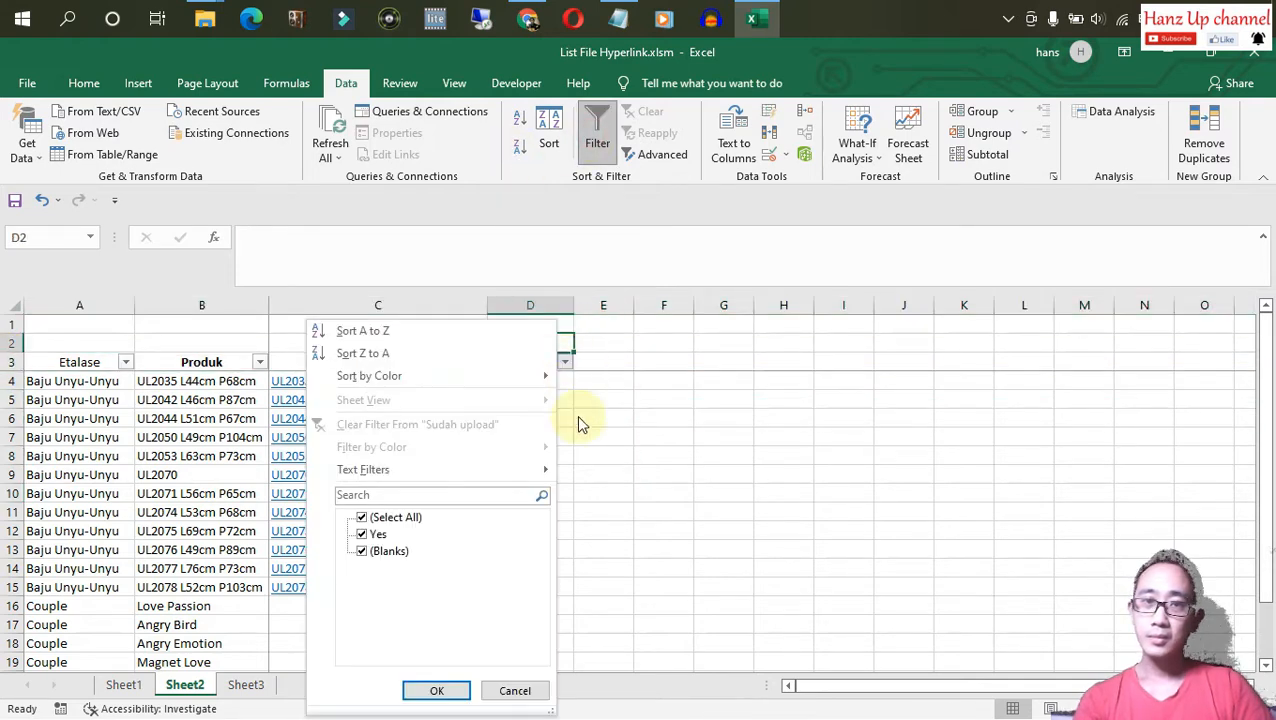
left_click(390, 517)
left_click(378, 551)
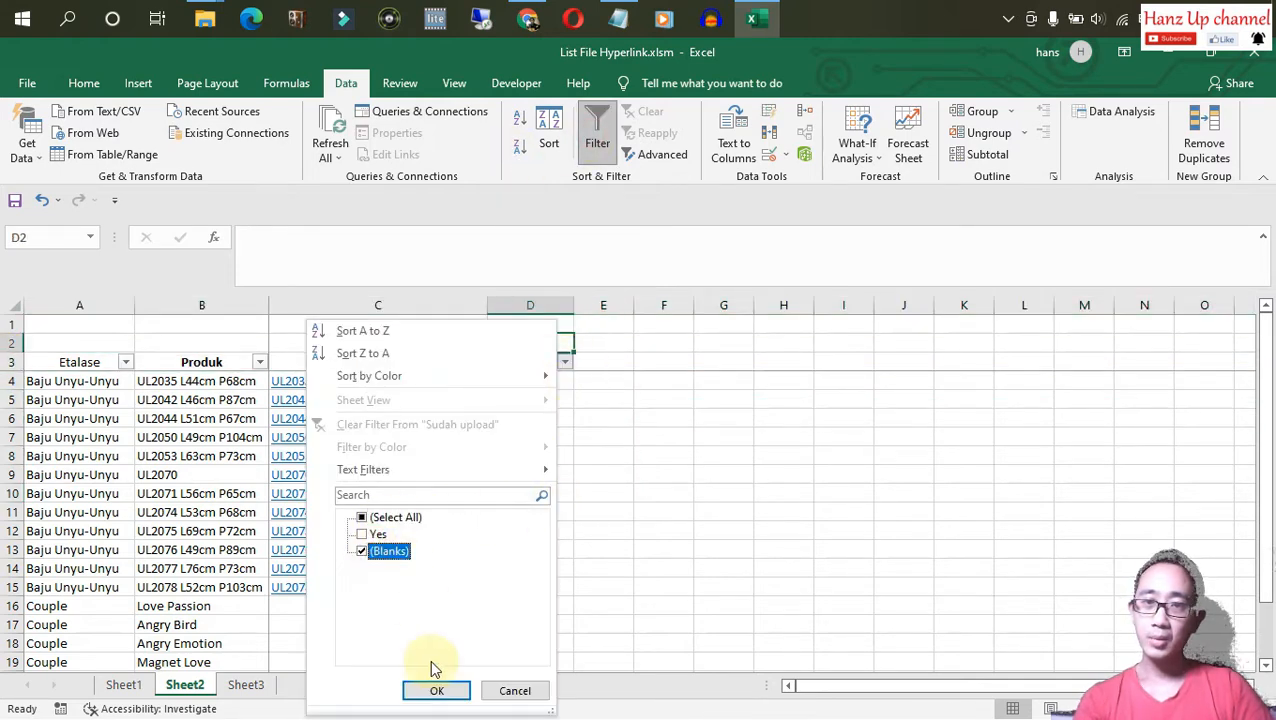
left_click(436, 691)
left_click(660, 462)
left_click(652, 420)
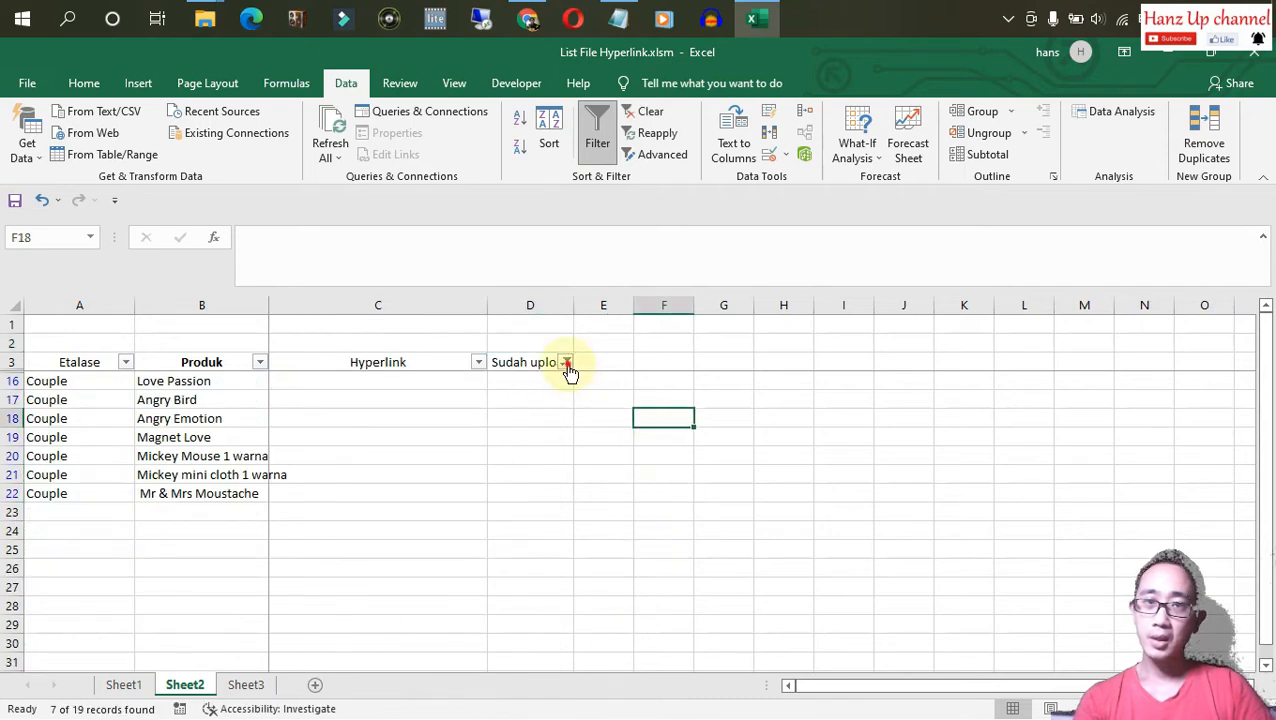
Clear the filter on the Sudah upload column and auto-fit the width of column D.
left_click(565, 361)
left_click(440, 428)
left_click(658, 420)
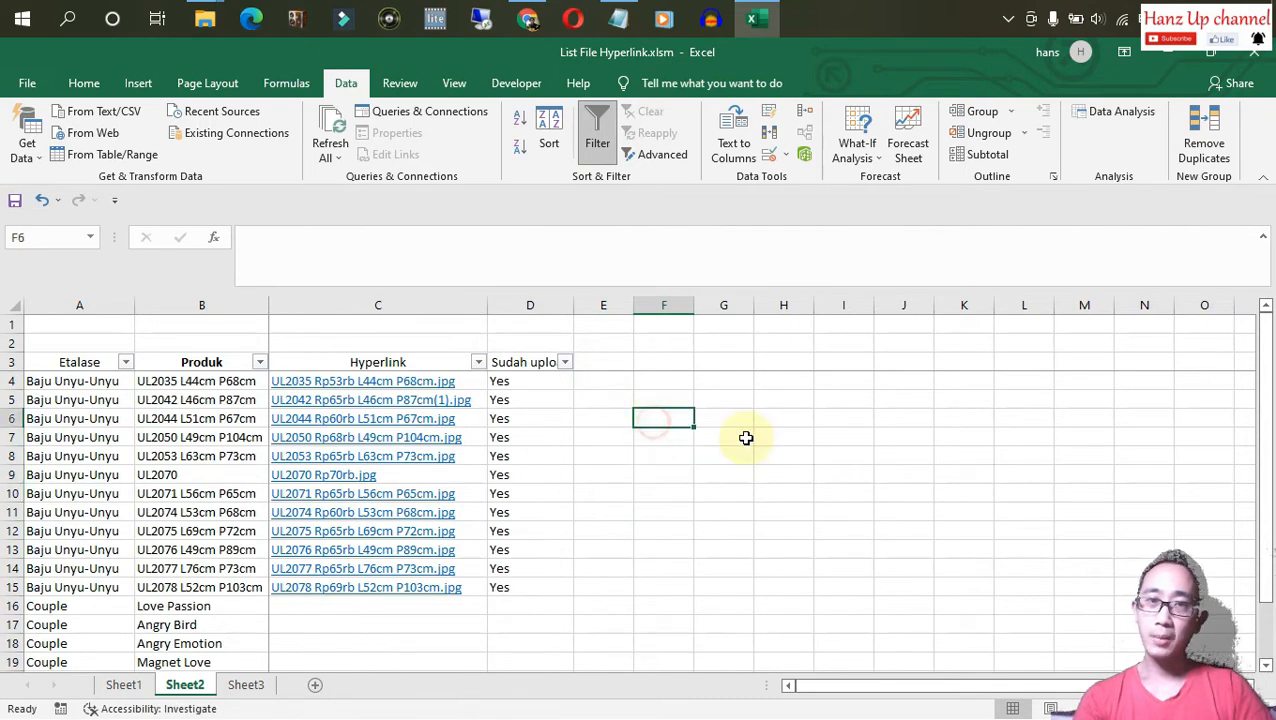
double_click(575, 307)
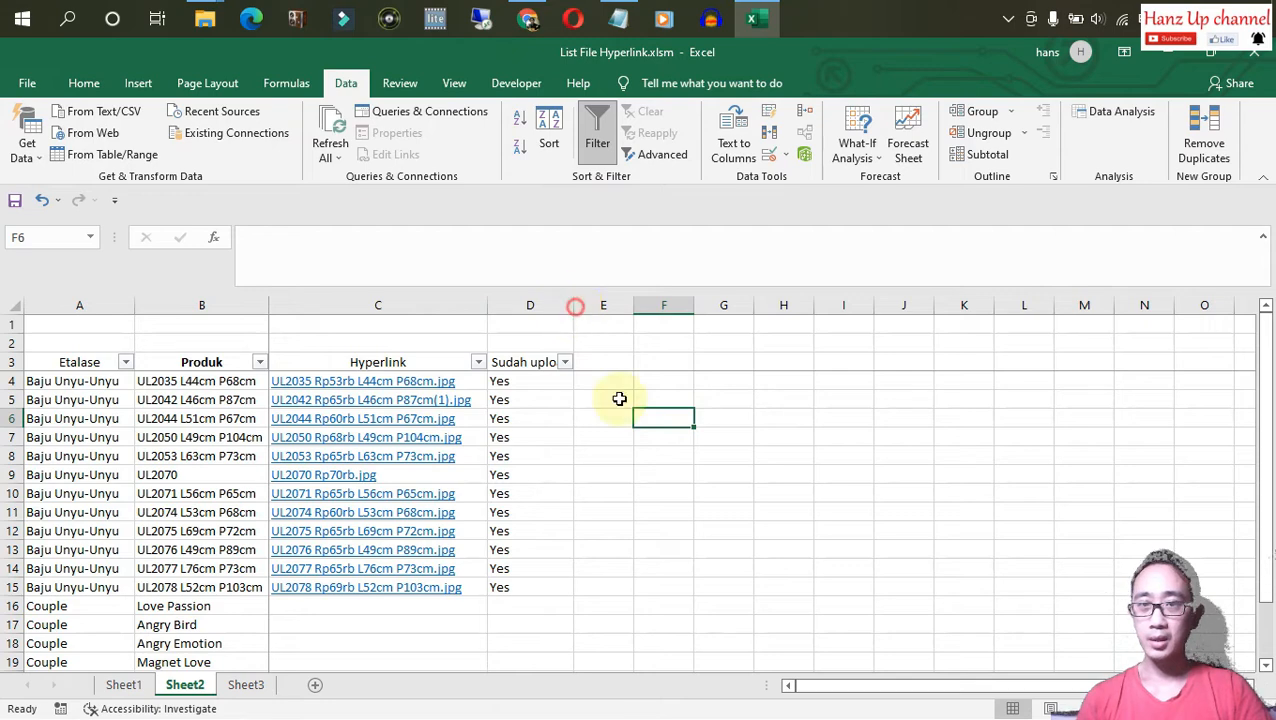
left_click(693, 511)
Switch to Sheet1 and clear the filter on the Nama File list to show every file hyperlink.
left_click(123, 684)
left_click(431, 480)
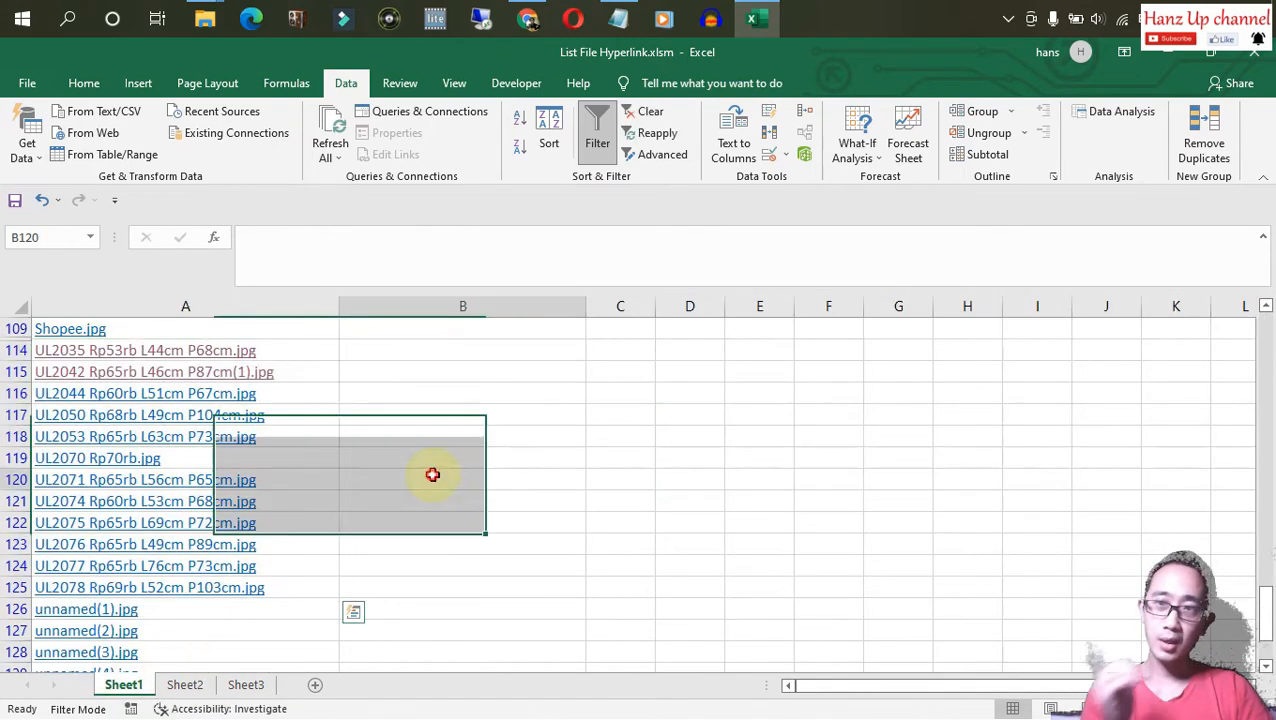
scroll(431, 486, "up", 3)
left_click(493, 437)
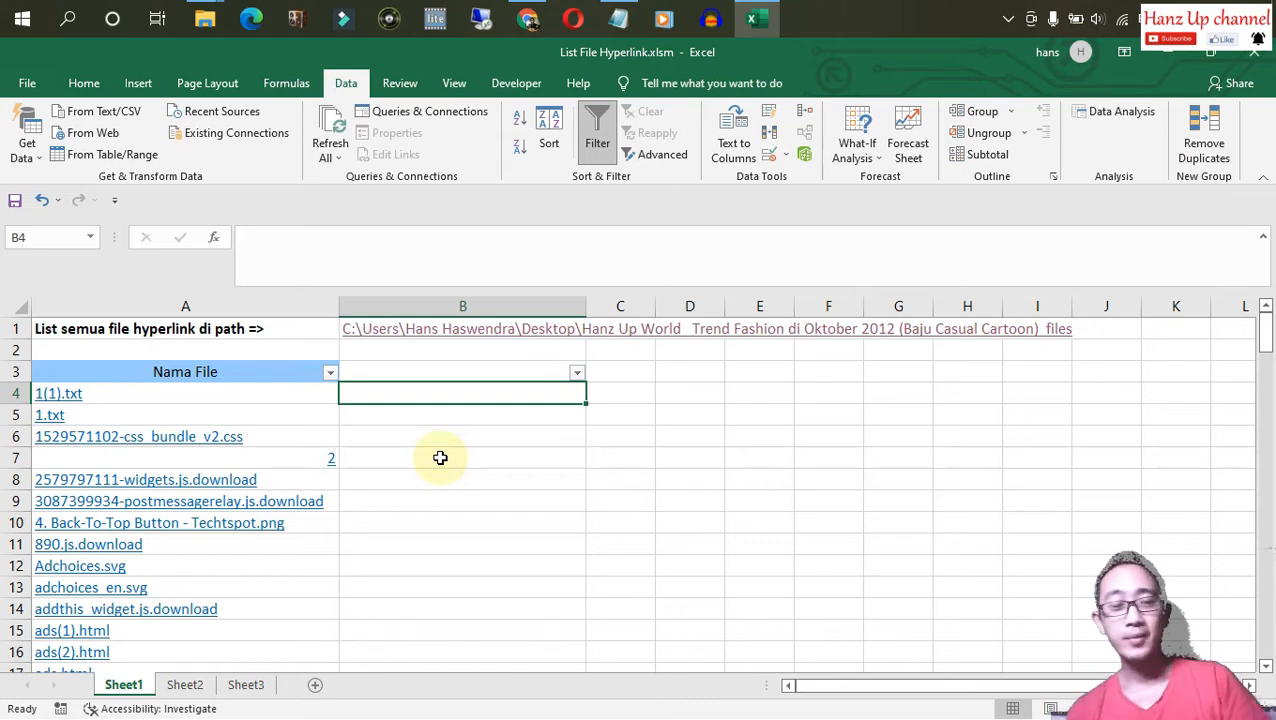
left_click(458, 464)
left_click(444, 431)
left_click(434, 385)
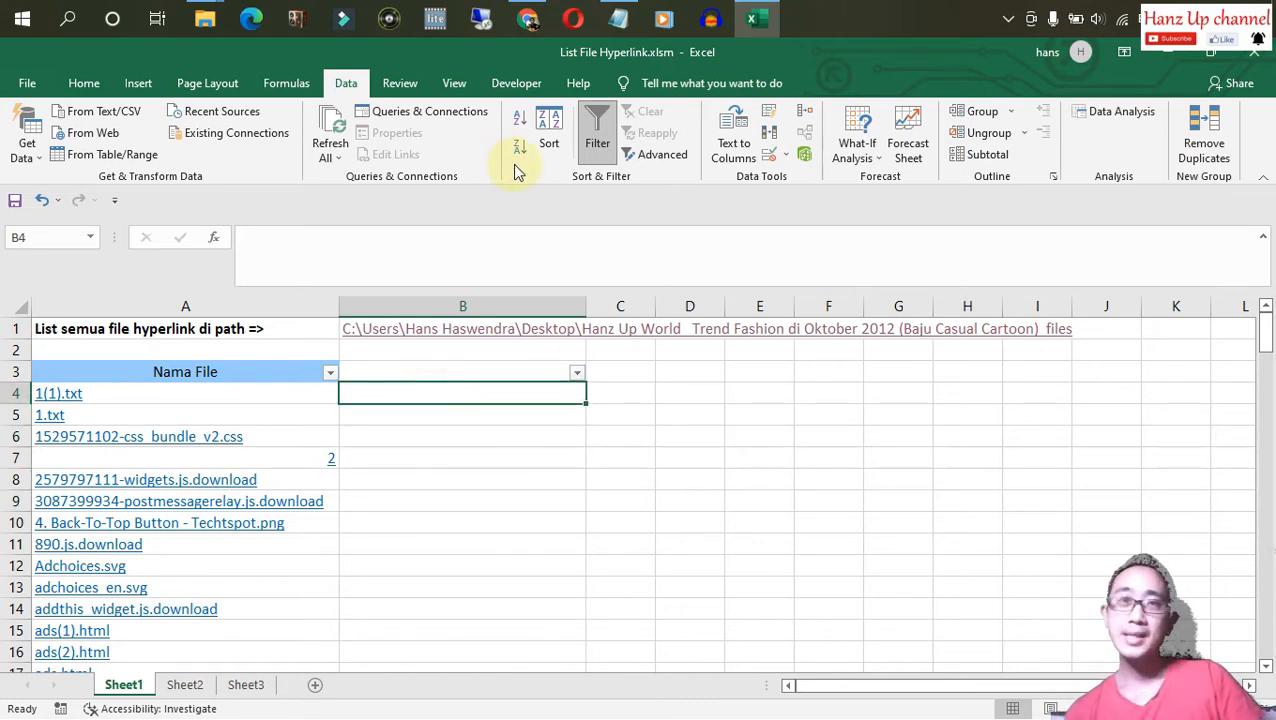
Switch to Chrome, show the downloaded Couple page in its folder, and select the matching September 2012 (Couple)_files folder on the Desktop.
left_click(531, 19)
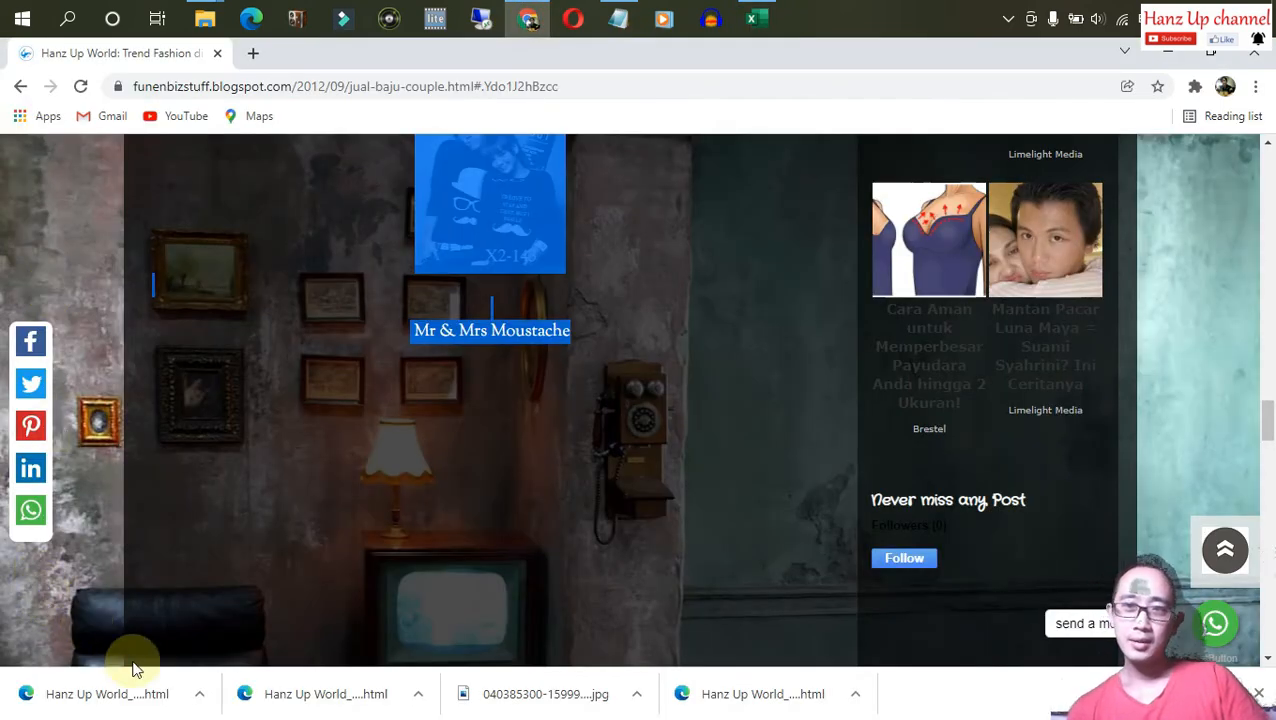
left_click(199, 694)
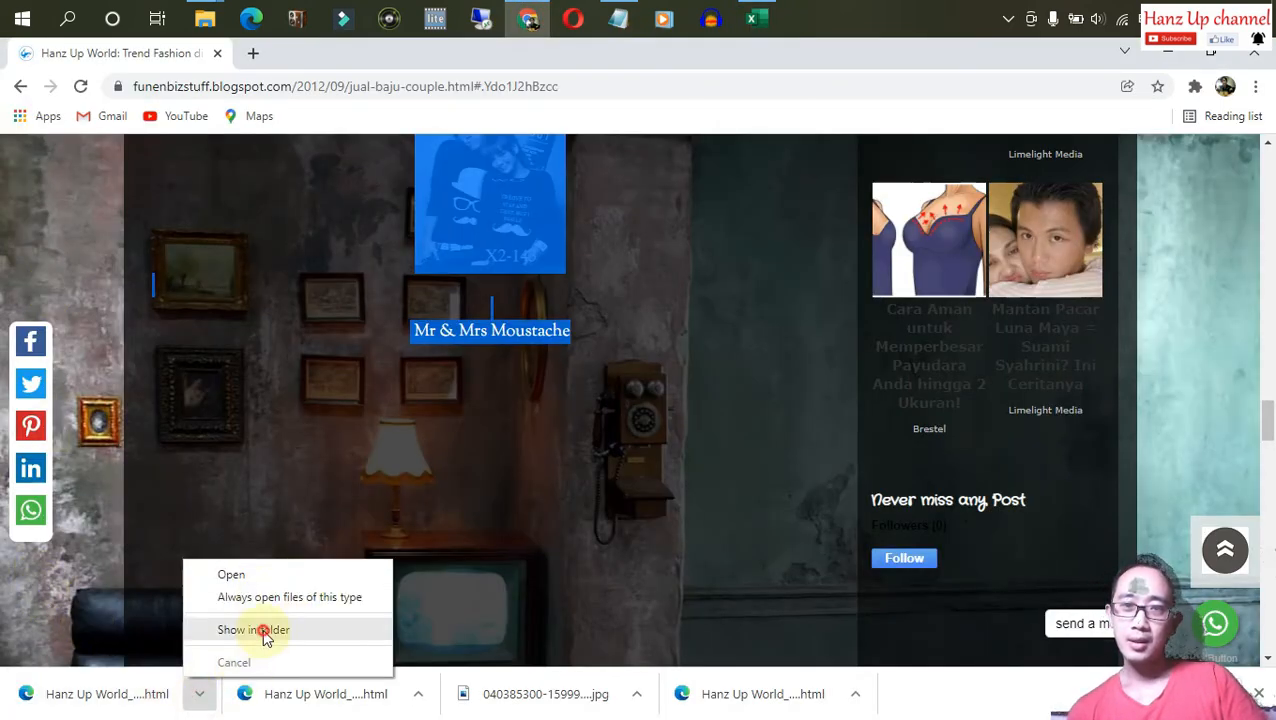
left_click(264, 630)
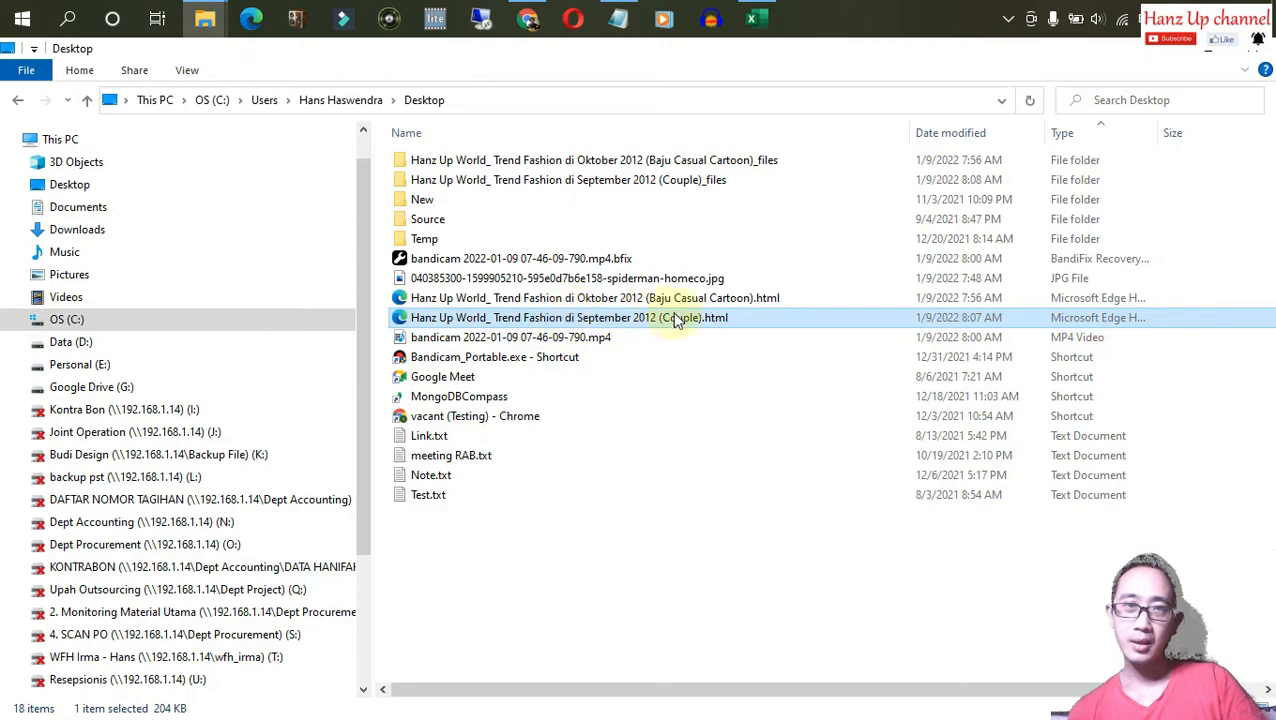
left_click(688, 184)
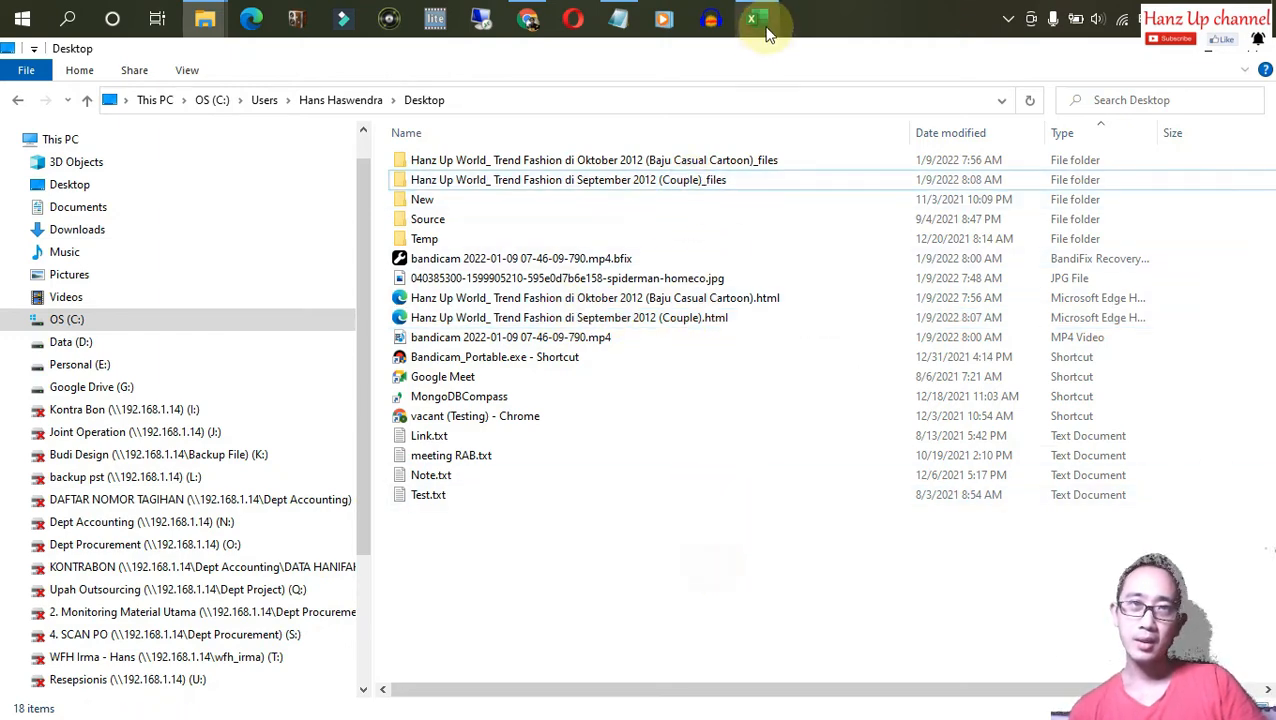
Switch back to Excel and run the HyperlinkFileList macro on Sheet1.
left_click(754, 20)
left_click(440, 415)
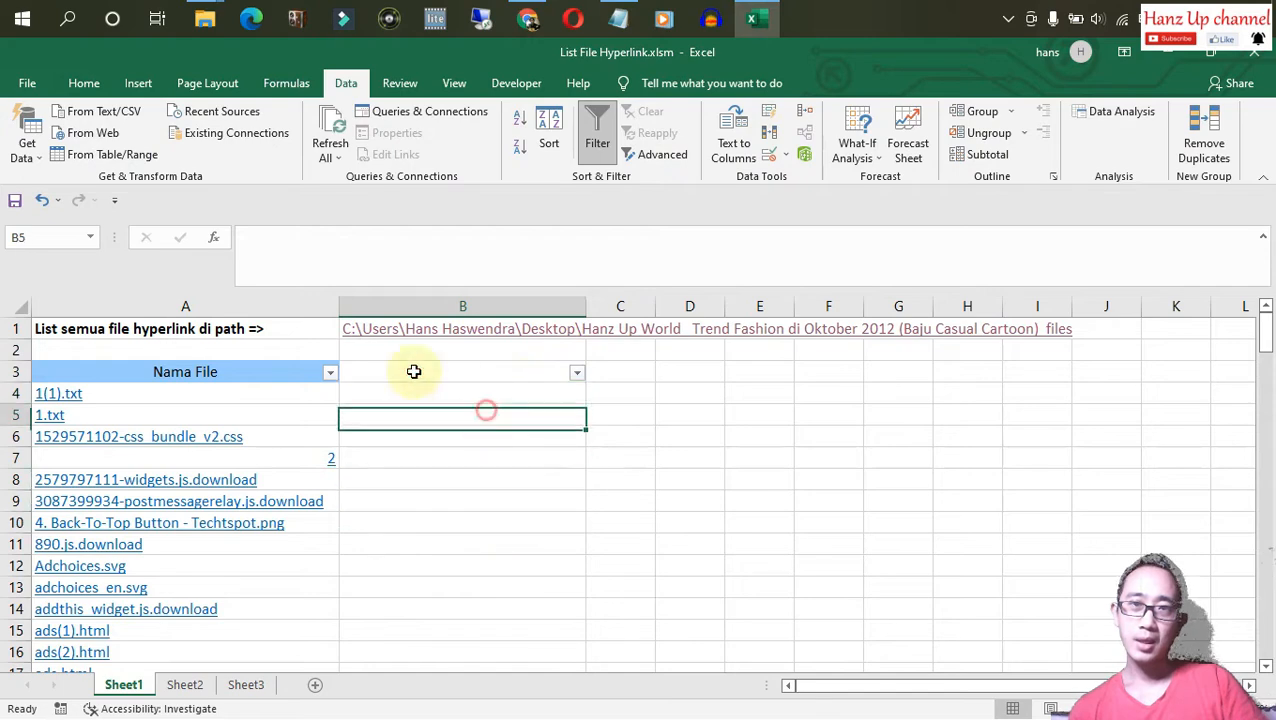
left_click(222, 329)
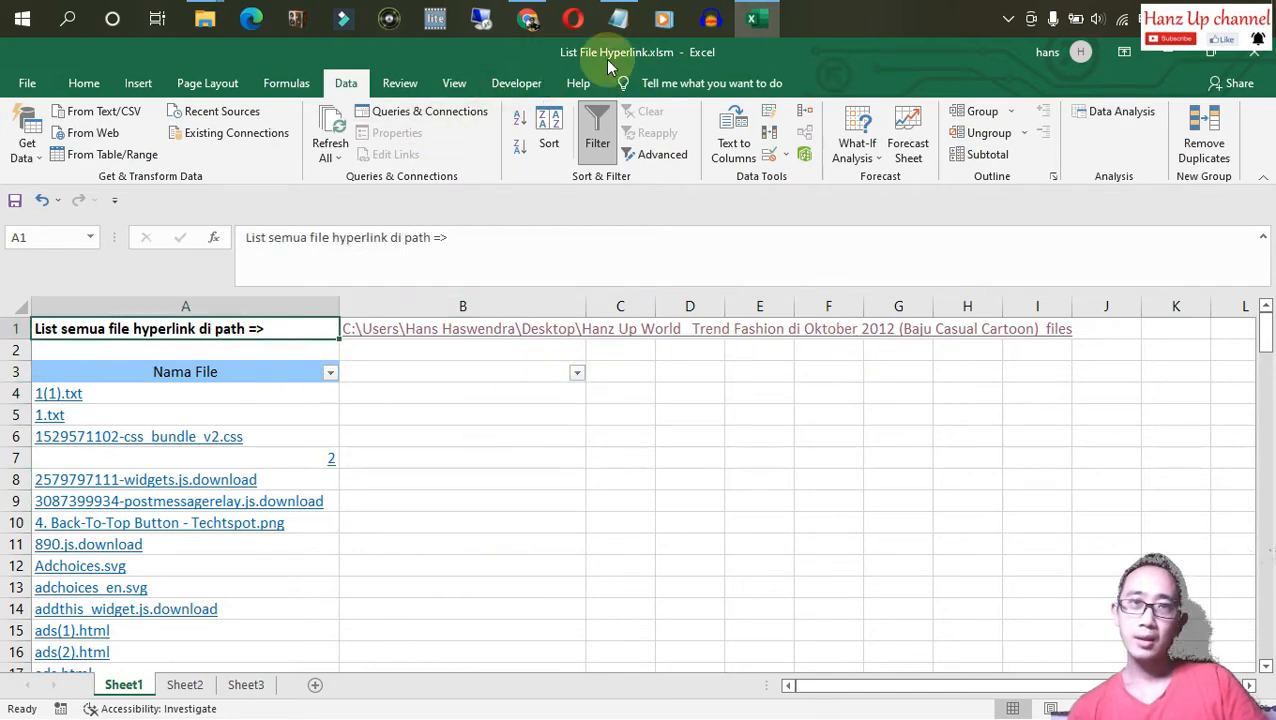
left_click(506, 83)
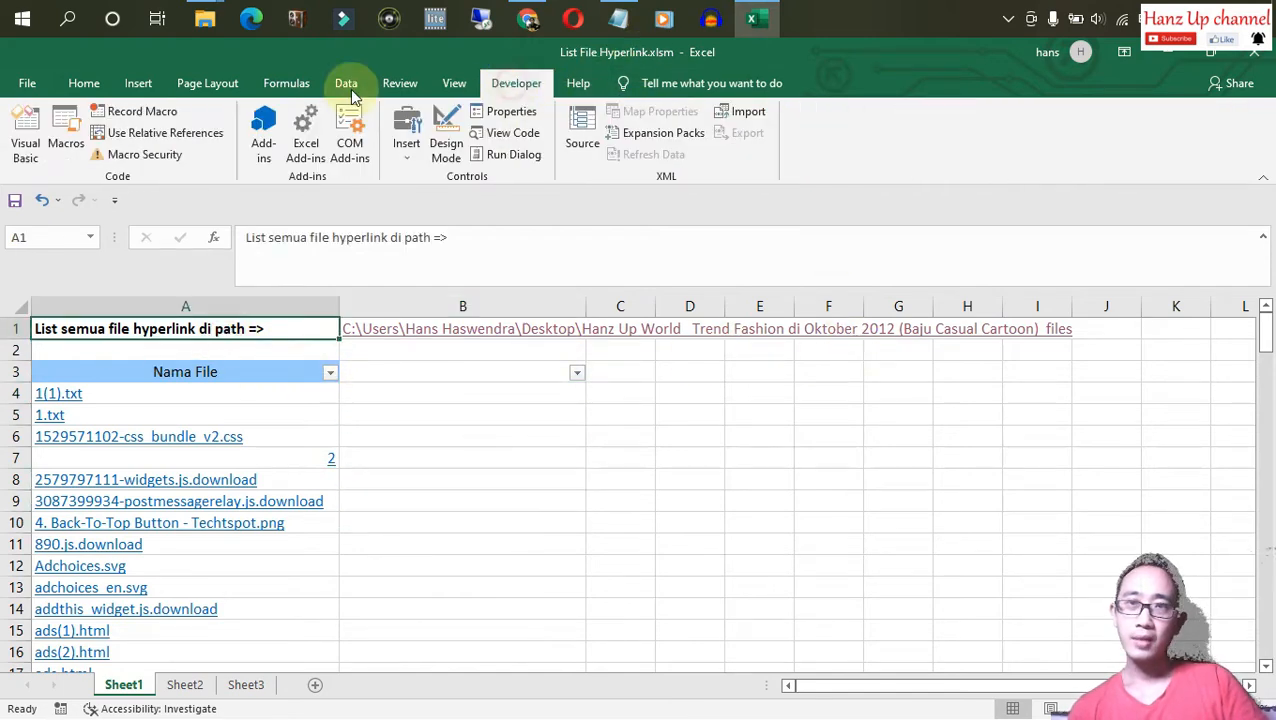
left_click(64, 142)
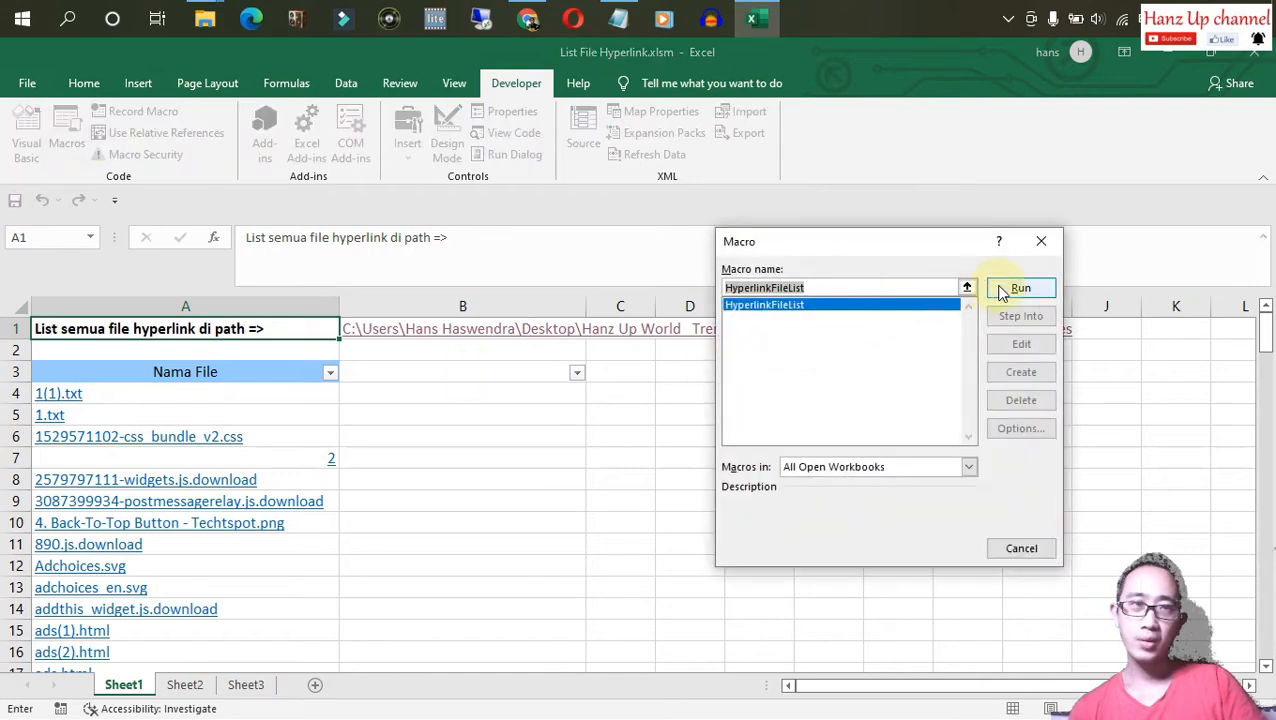
left_click(1000, 290)
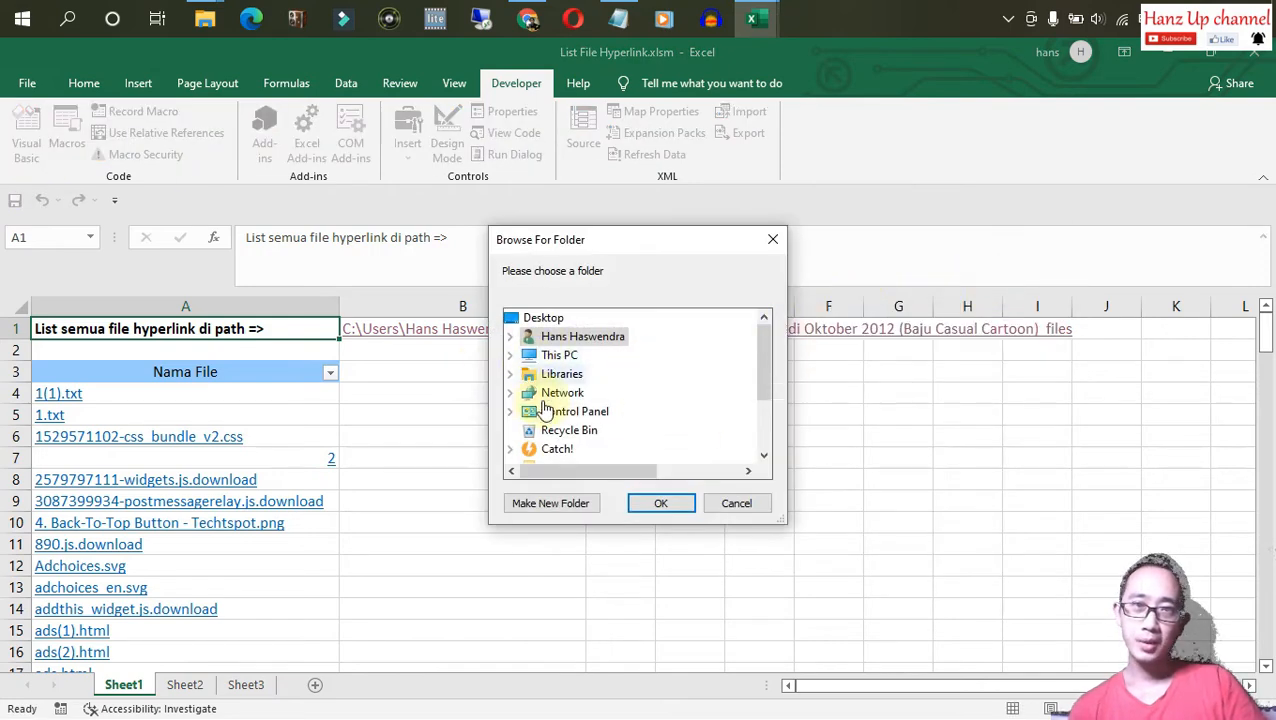
Choose the Desktop folder Hanz Up World_ Trend Fashion di September 2012 (Couple)_files as the macro's folder to list.
left_click(511, 358)
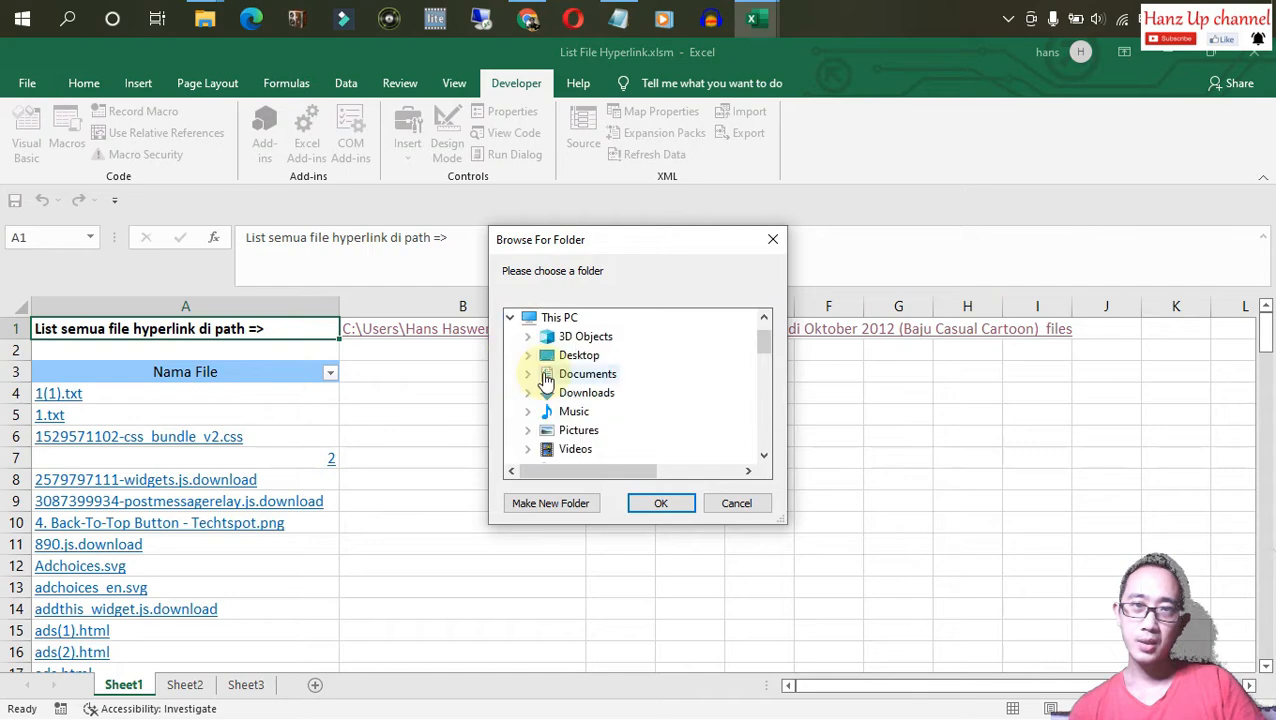
left_click(527, 355)
scroll(598, 376, "down", 1)
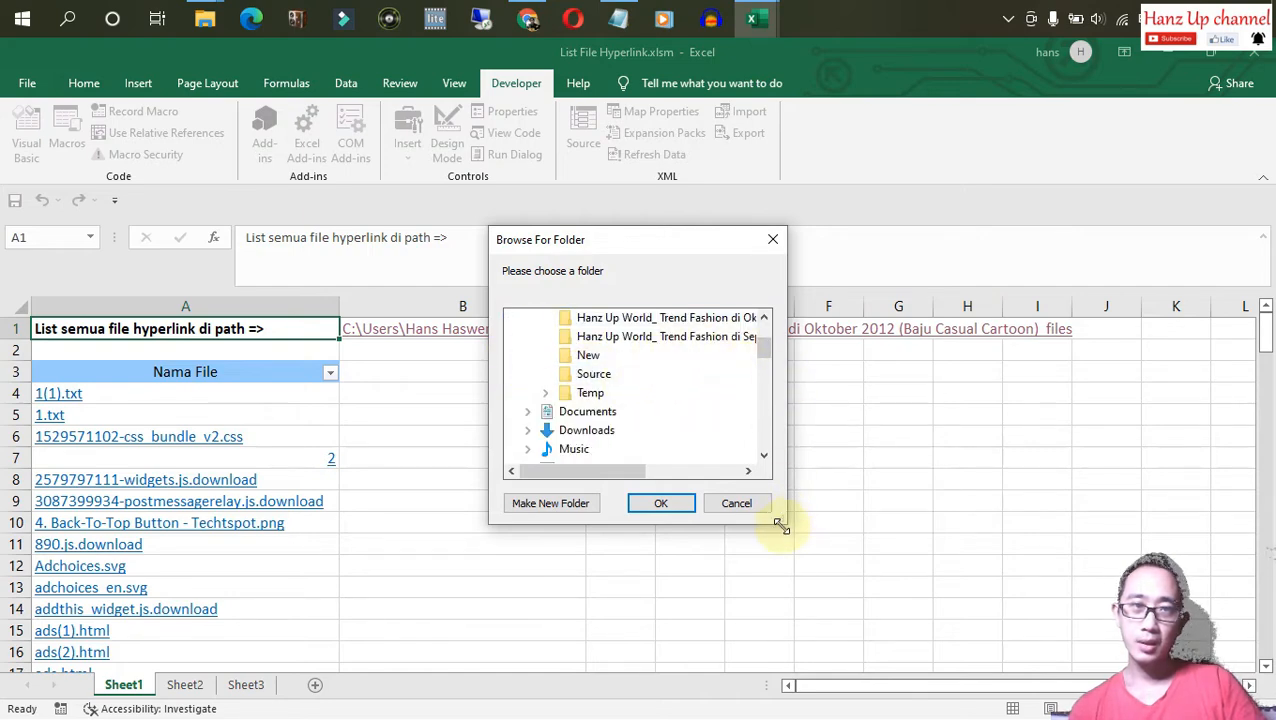
left_click_drag(781, 526, 1175, 510)
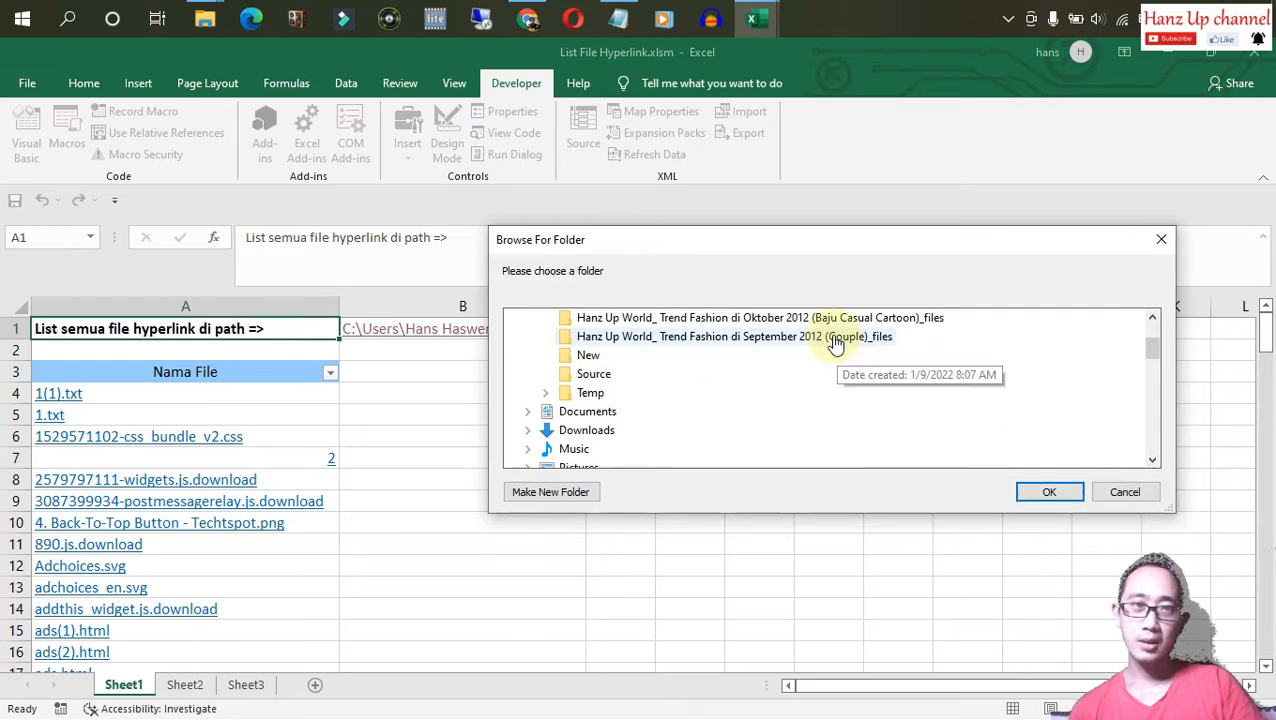
left_click(835, 342)
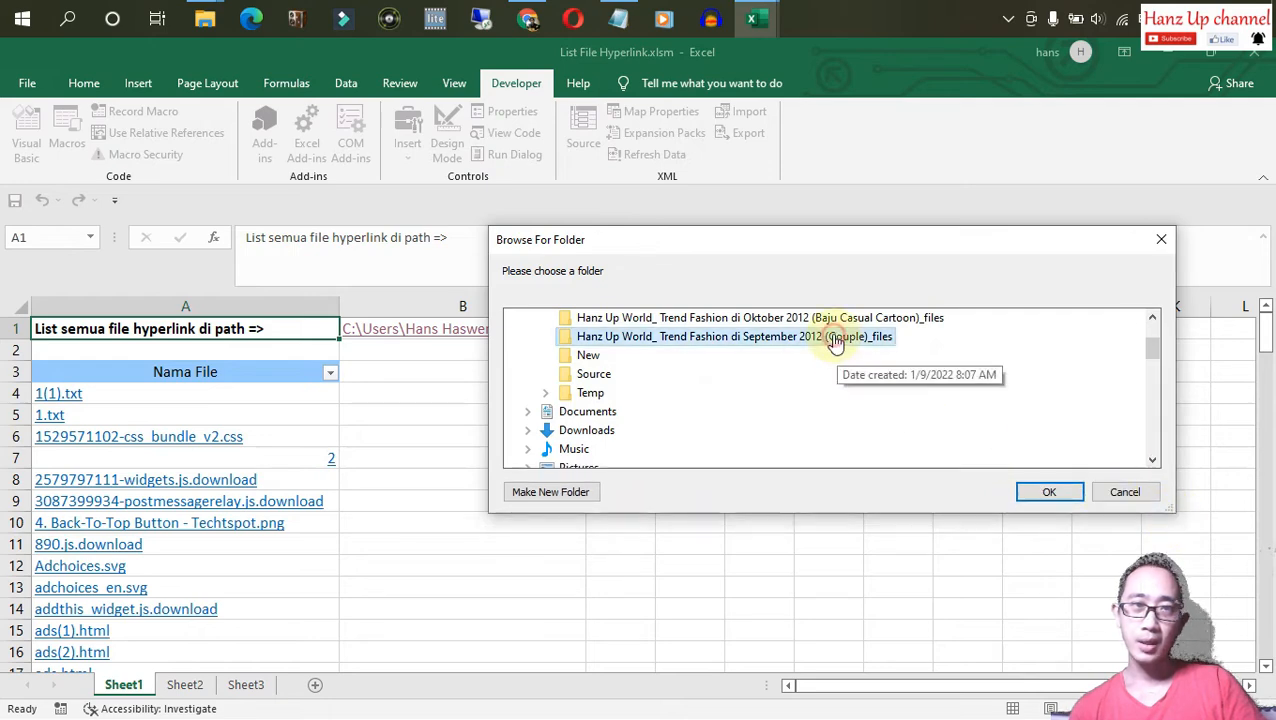
left_click(1049, 494)
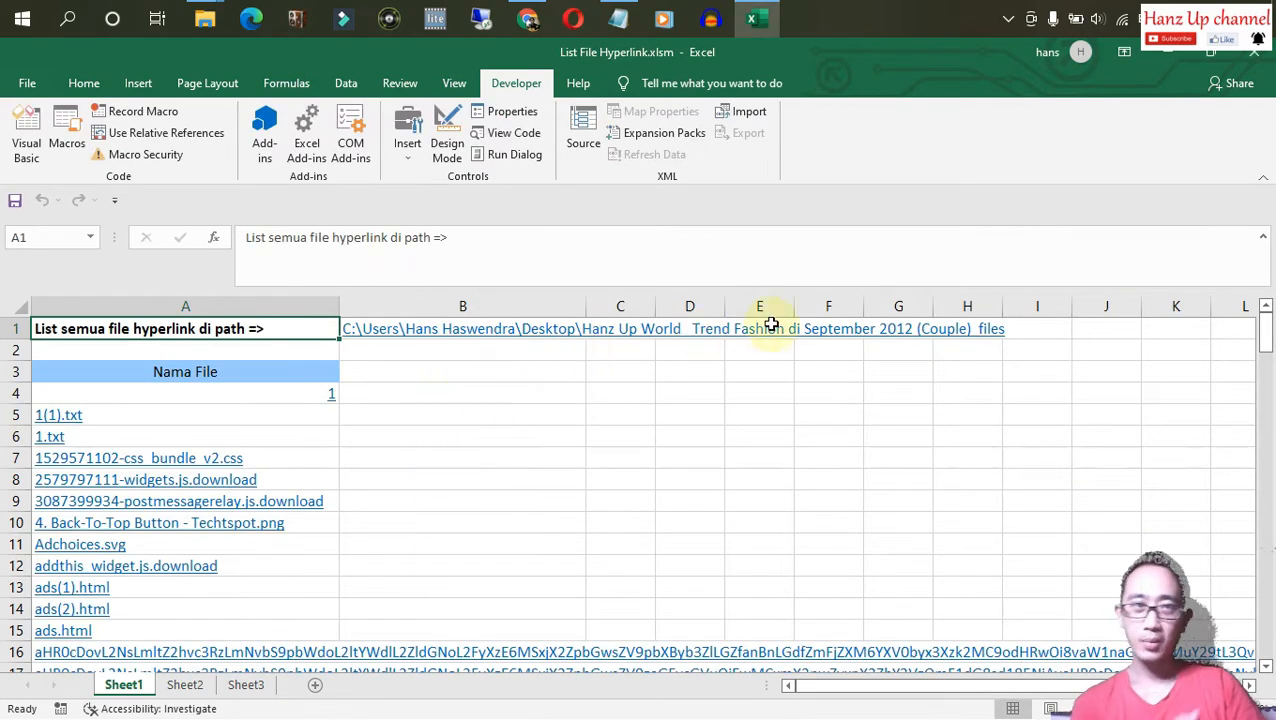
Select all listed file hyperlinks under Nama File, from cell A4 to the last entry, to check their count.
left_click(201, 377)
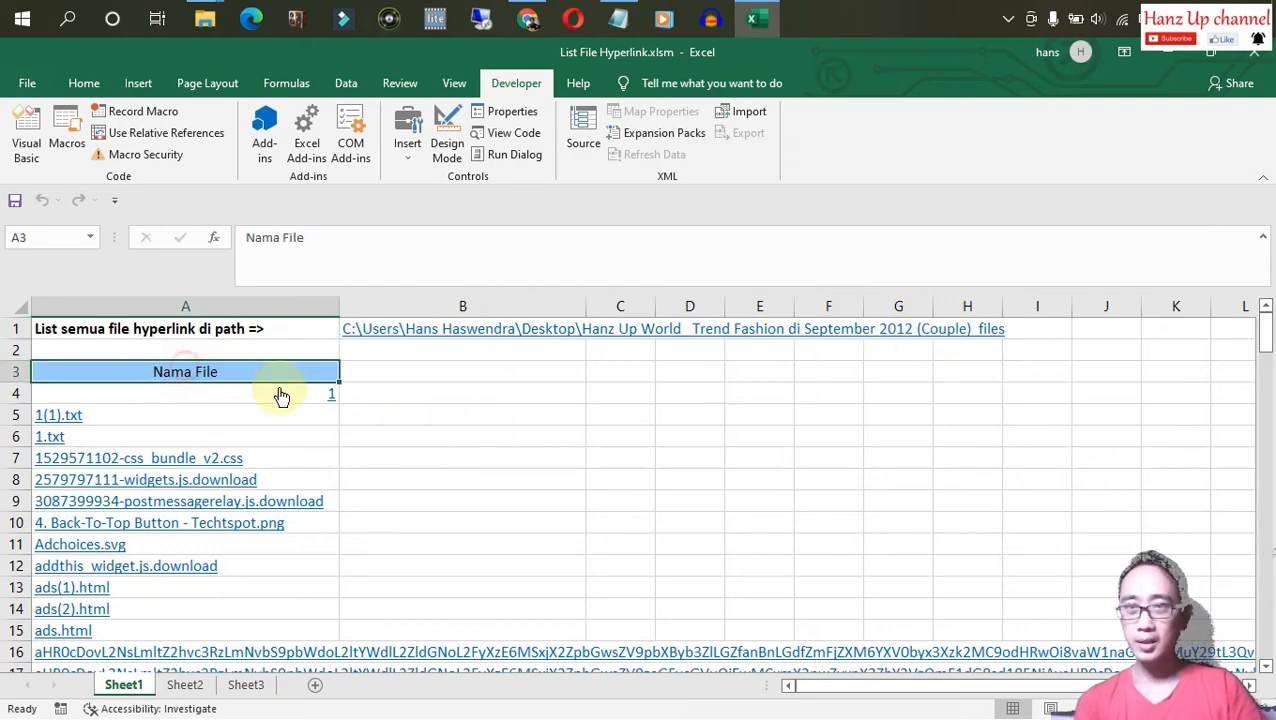
left_click(282, 397)
key("ctrl+shift+Down")
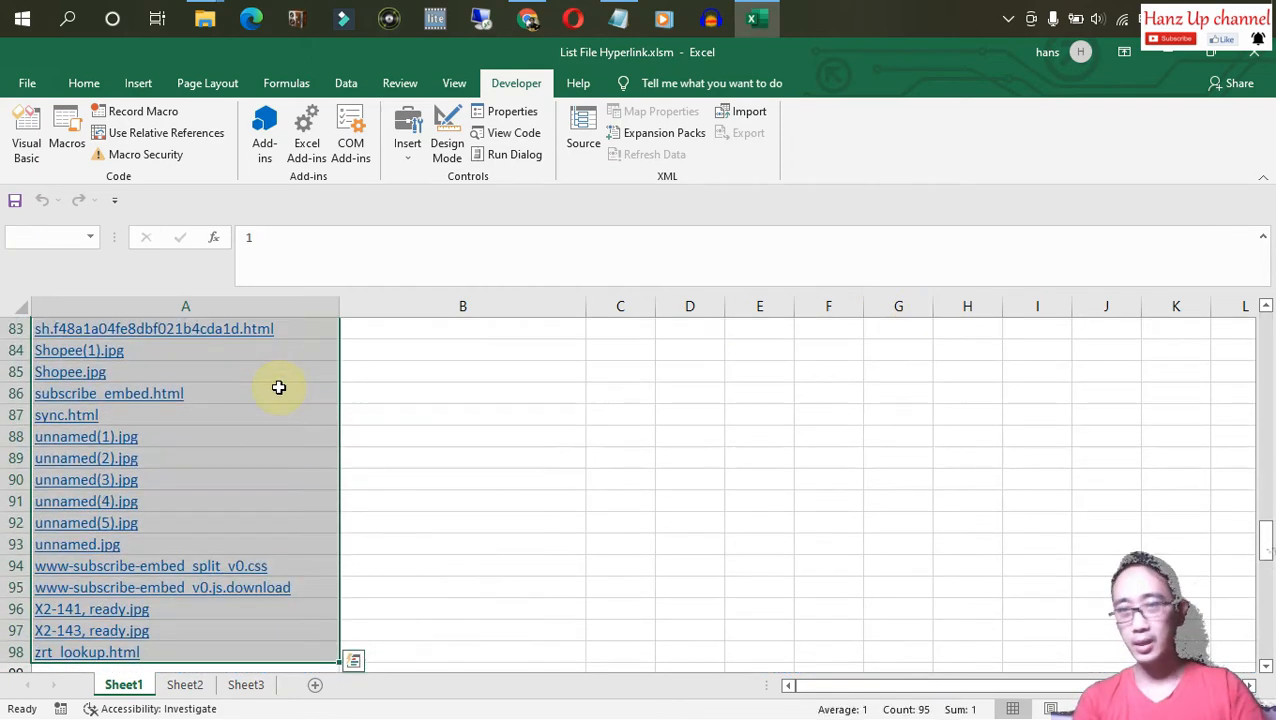
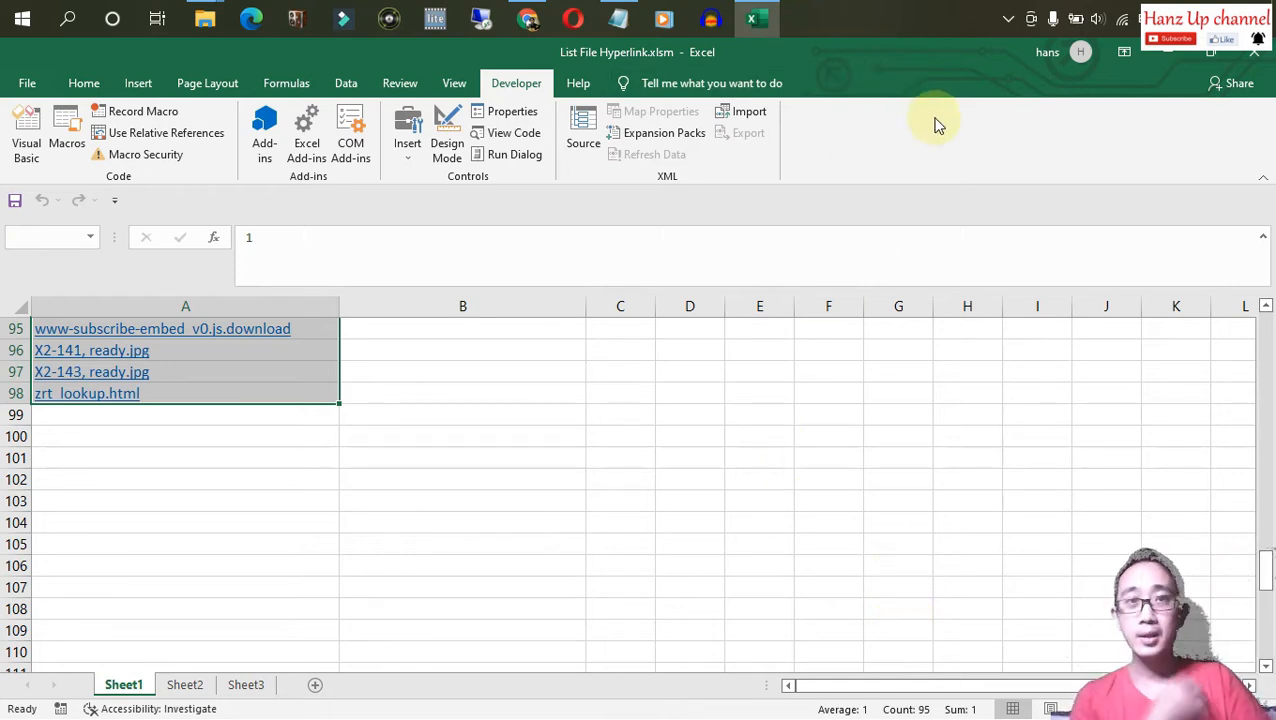
Place the Excel window beside the Desktop File Explorer window and open the September 2012 (Couple)_files folder there.
double_click(820, 52)
key("super+Right")
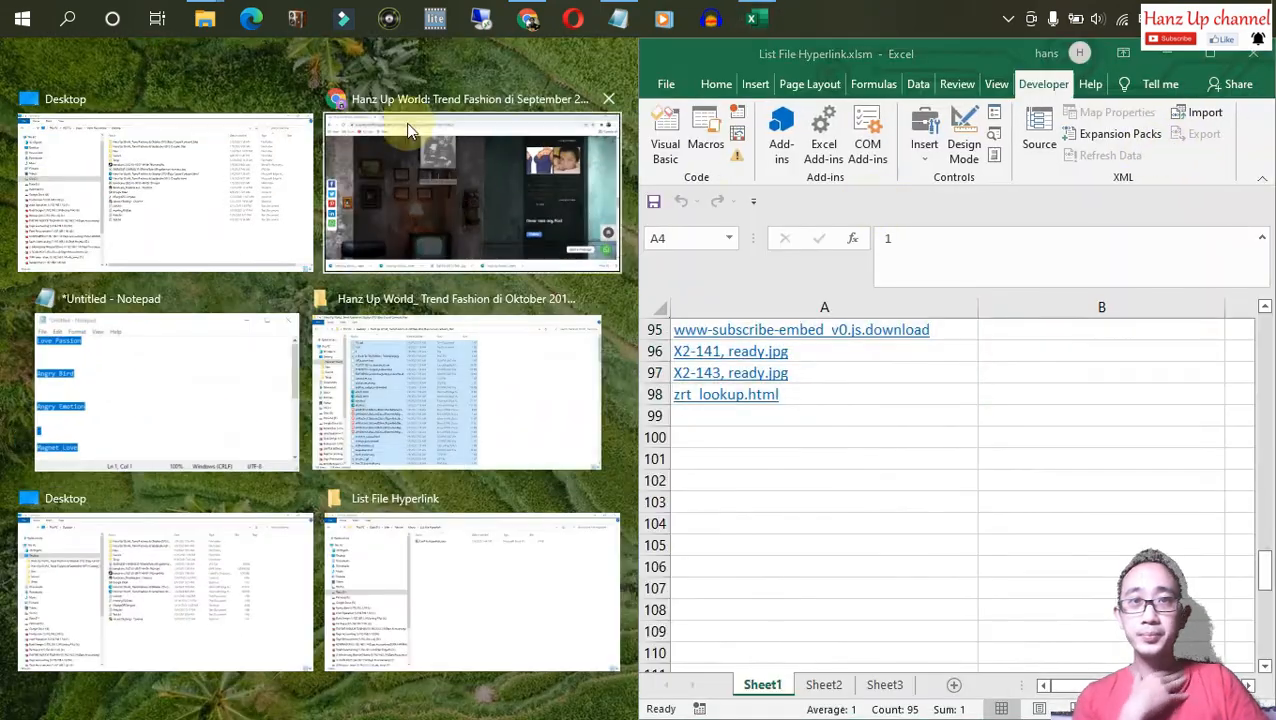
left_click(194, 191)
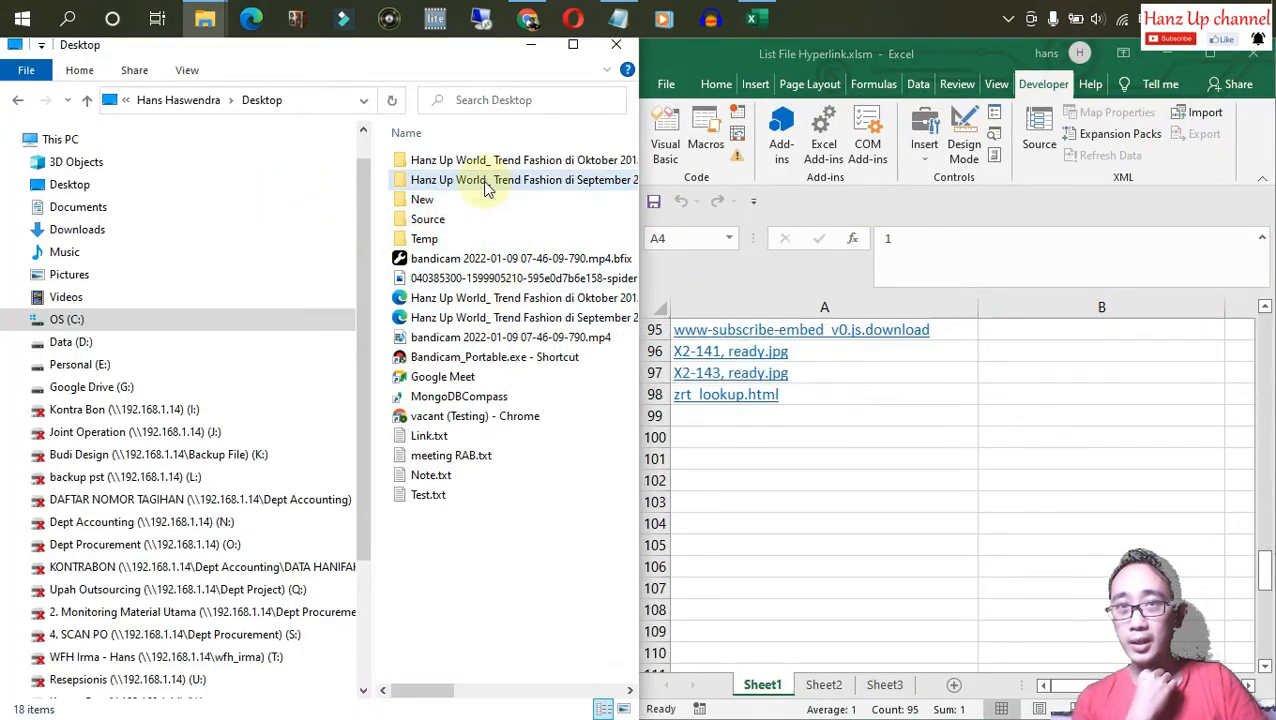
left_click(591, 188)
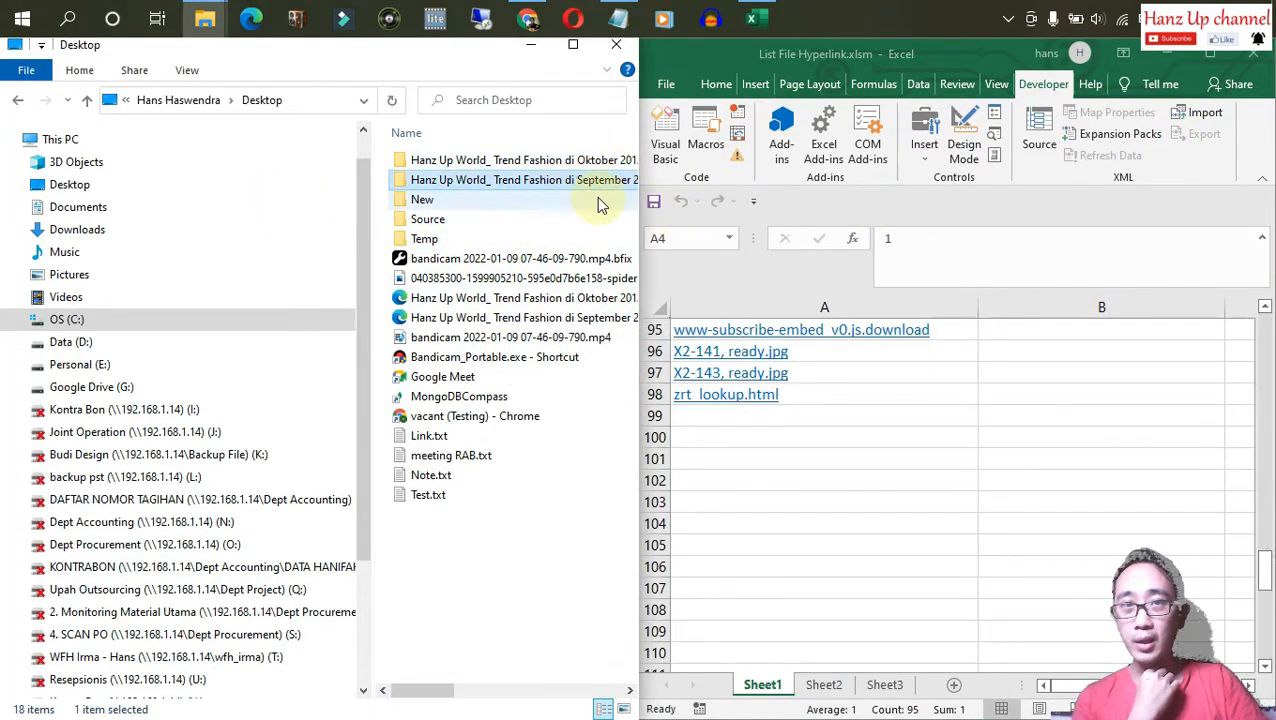
double_click(589, 190)
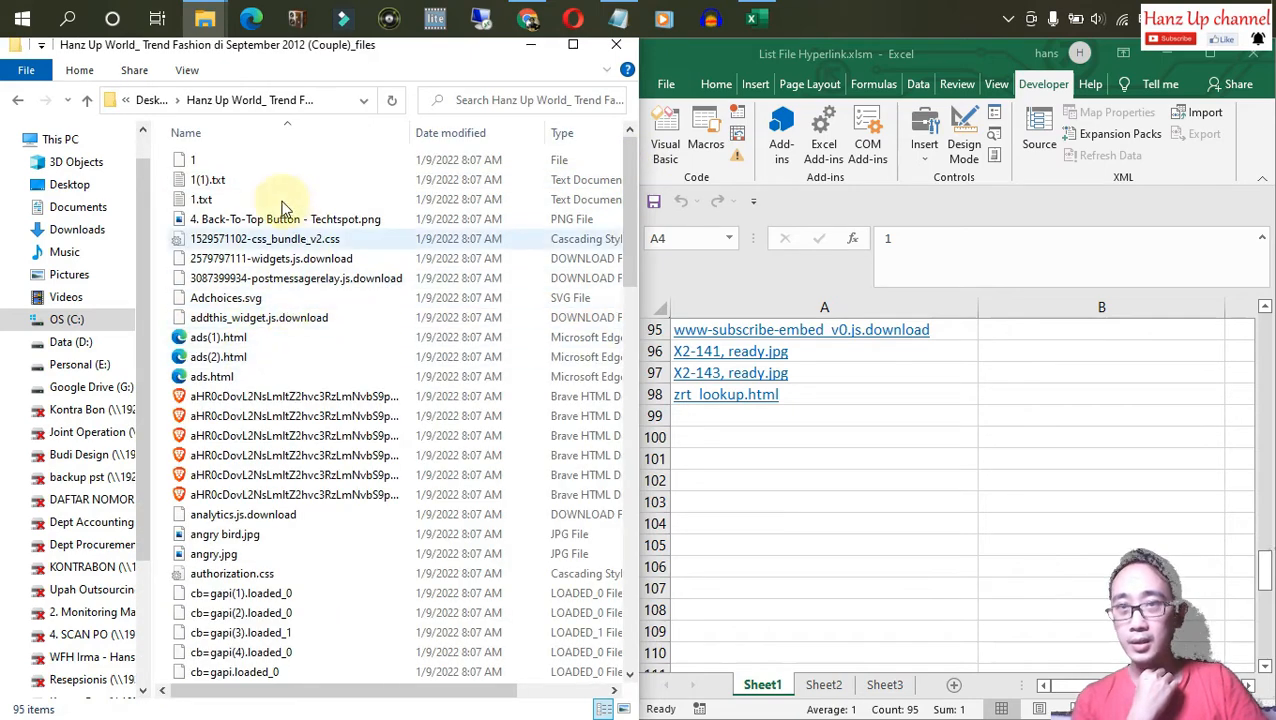
Enlarge the File Explorer window to view the folder's full path, and dock it beside the worksheet again.
left_click(236, 182)
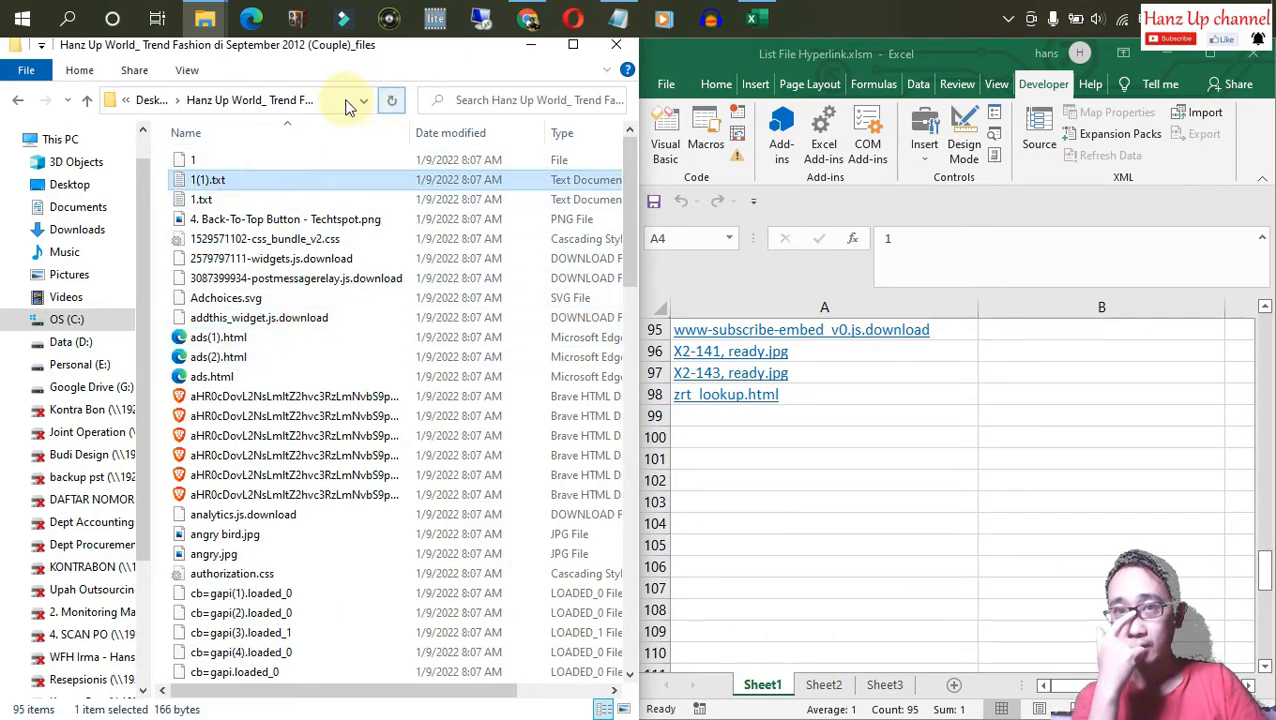
left_click(281, 104)
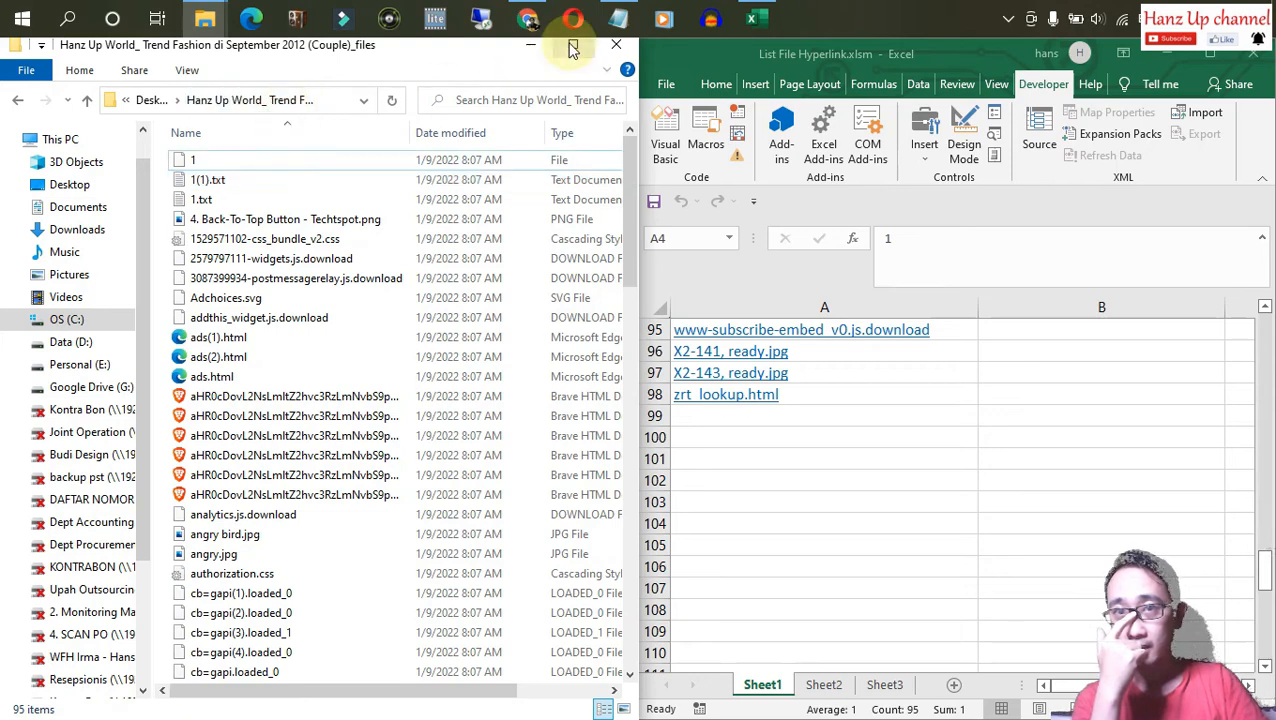
left_click(572, 44)
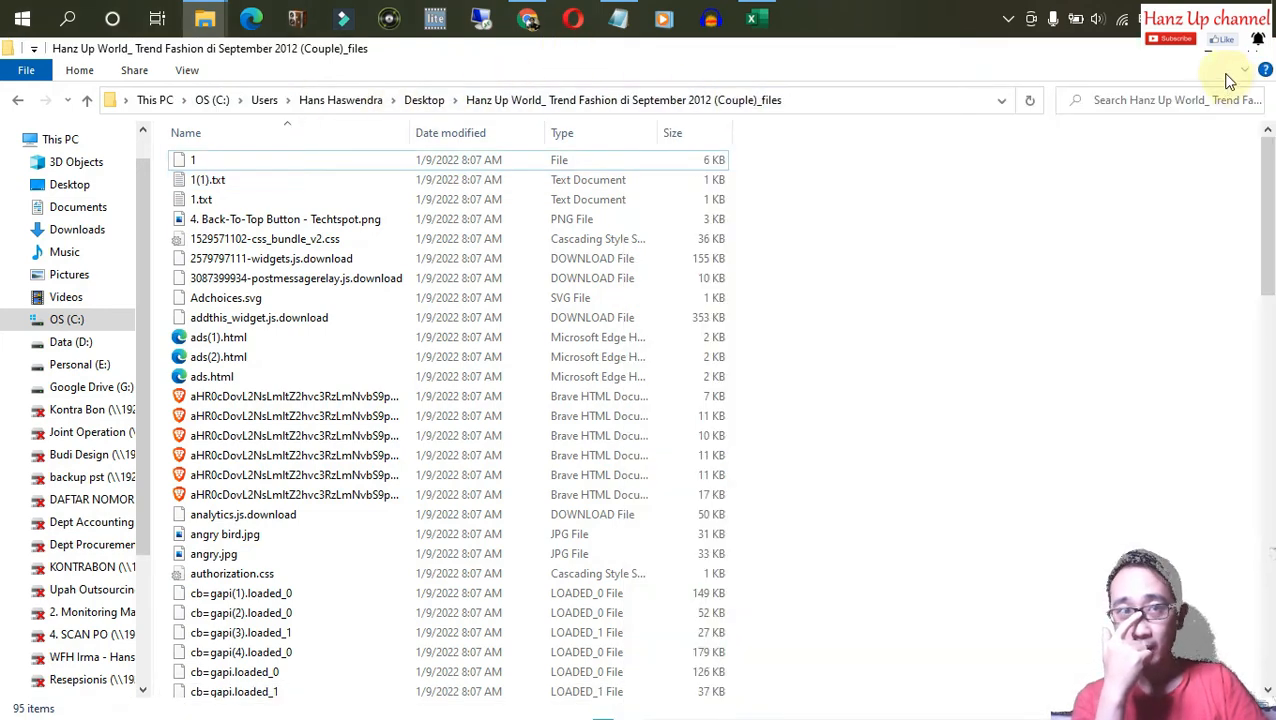
left_click(1213, 56)
key("super+Left")
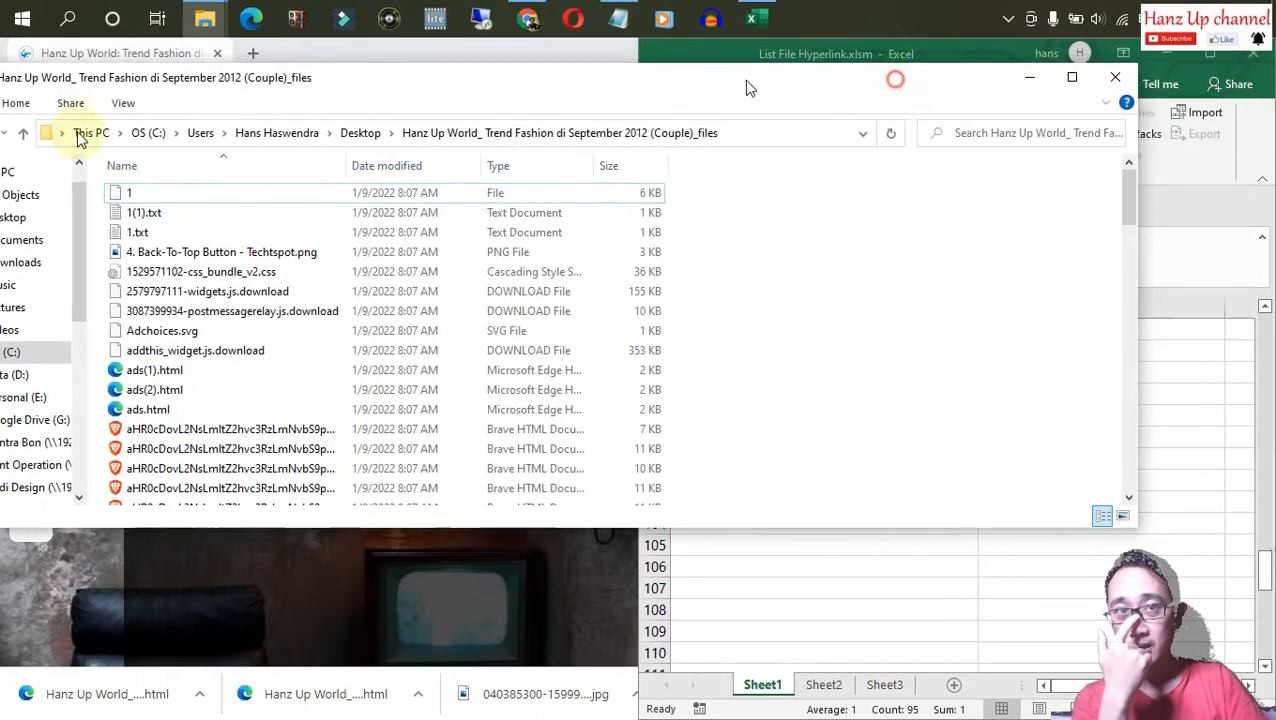
Select every file in the Couple folder, from 1 to zrt_lookup.html, and compare the file count with the Excel list.
left_click(208, 169)
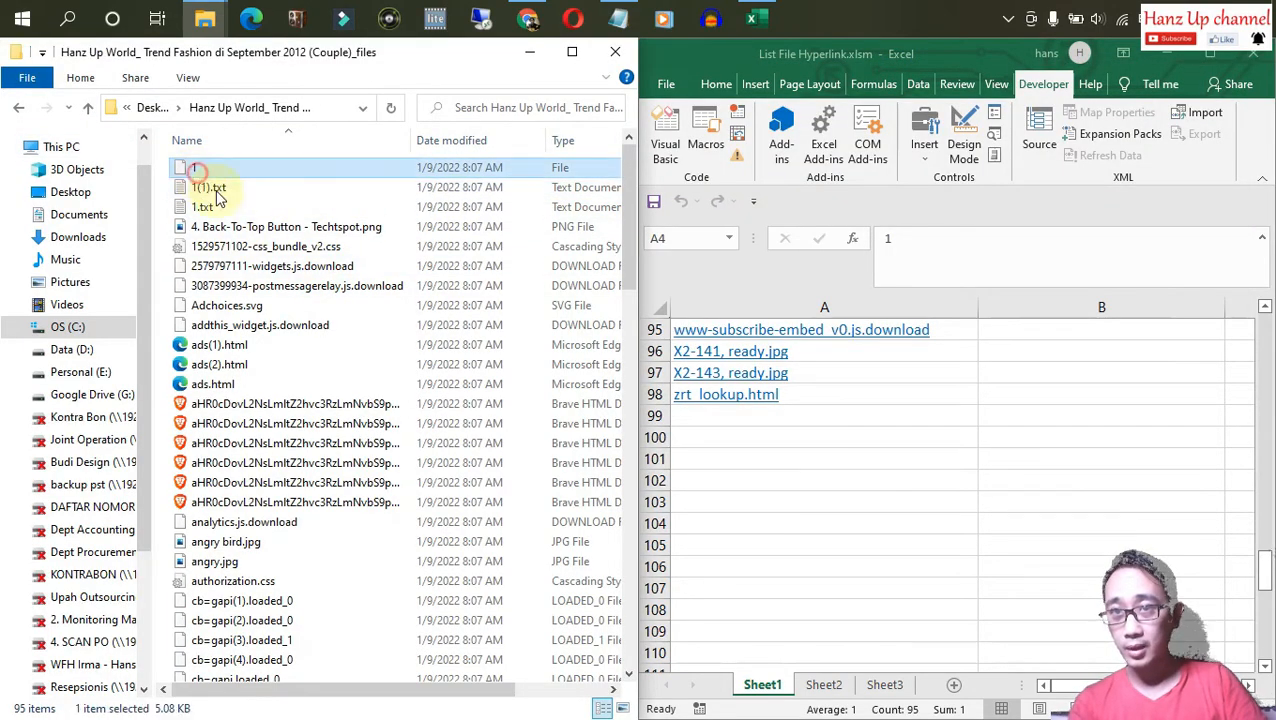
scroll(222, 440, "down", 5)
scroll(222, 440, "down", 10)
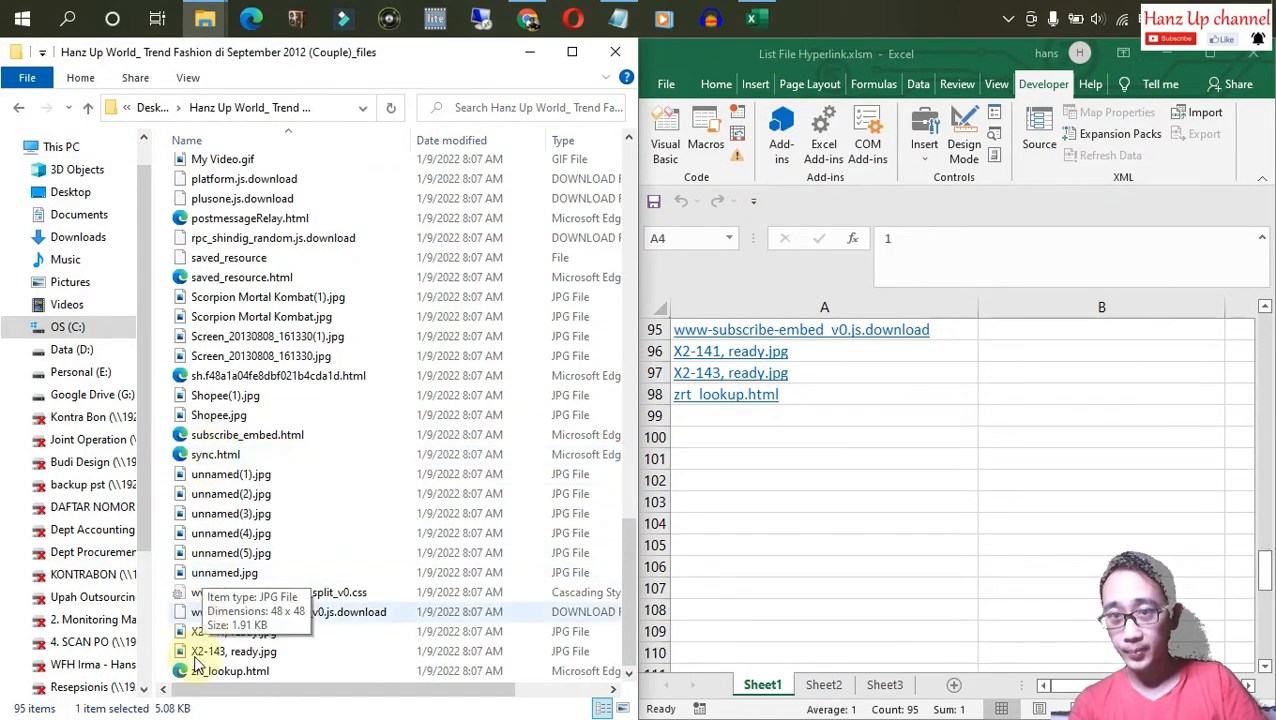
left_click(204, 676, "shift")
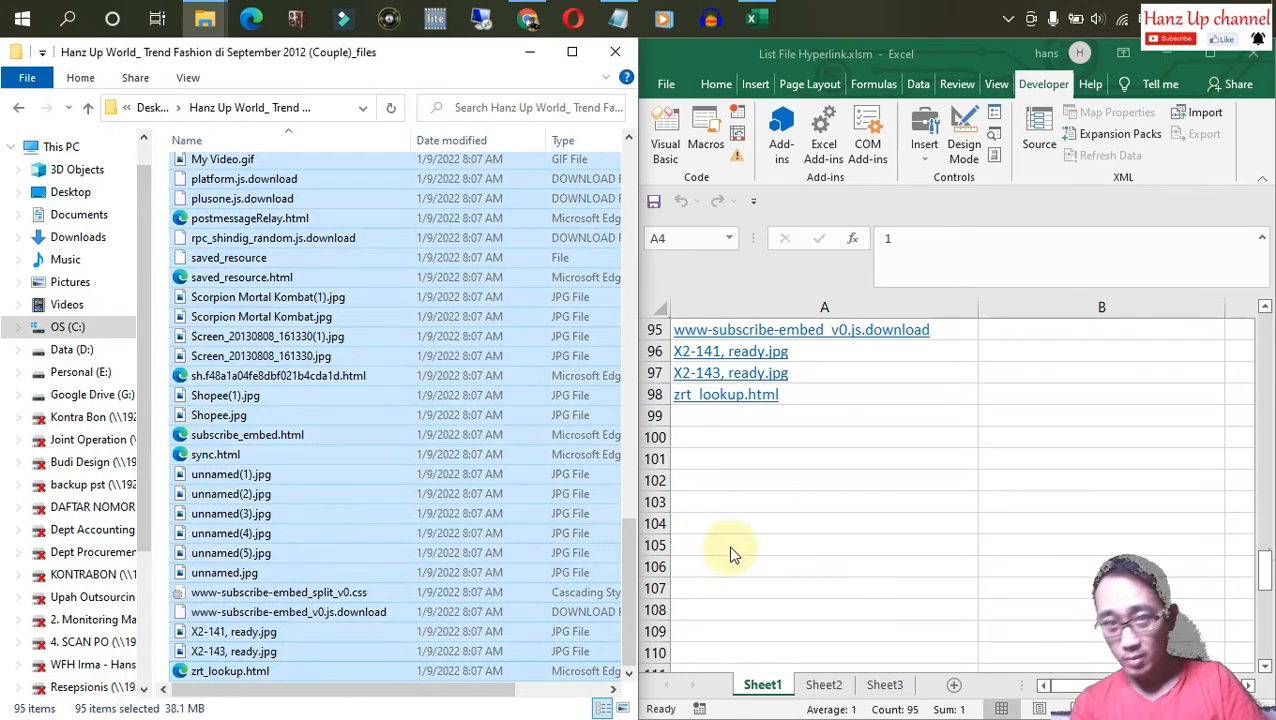
left_click(875, 402)
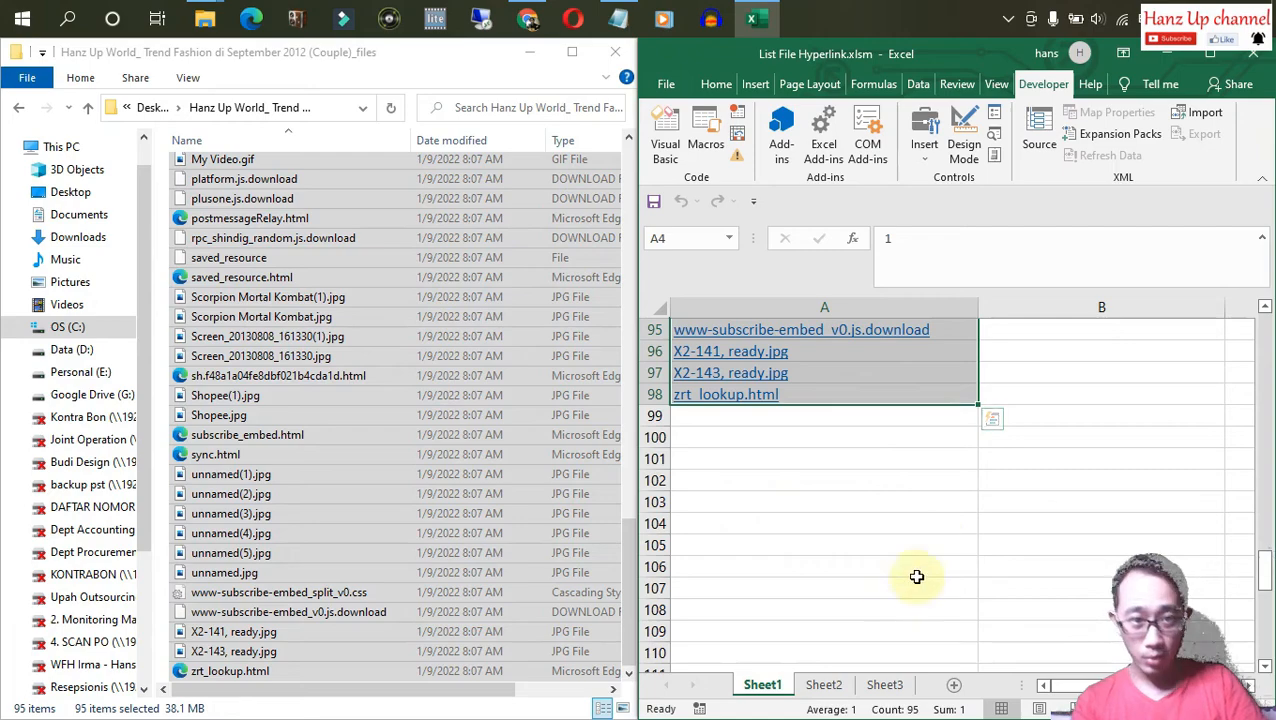
Minimize the File Explorer window and maximize the Excel window.
left_click(530, 53)
left_click_drag(757, 56, 440, 55)
double_click(328, 56)
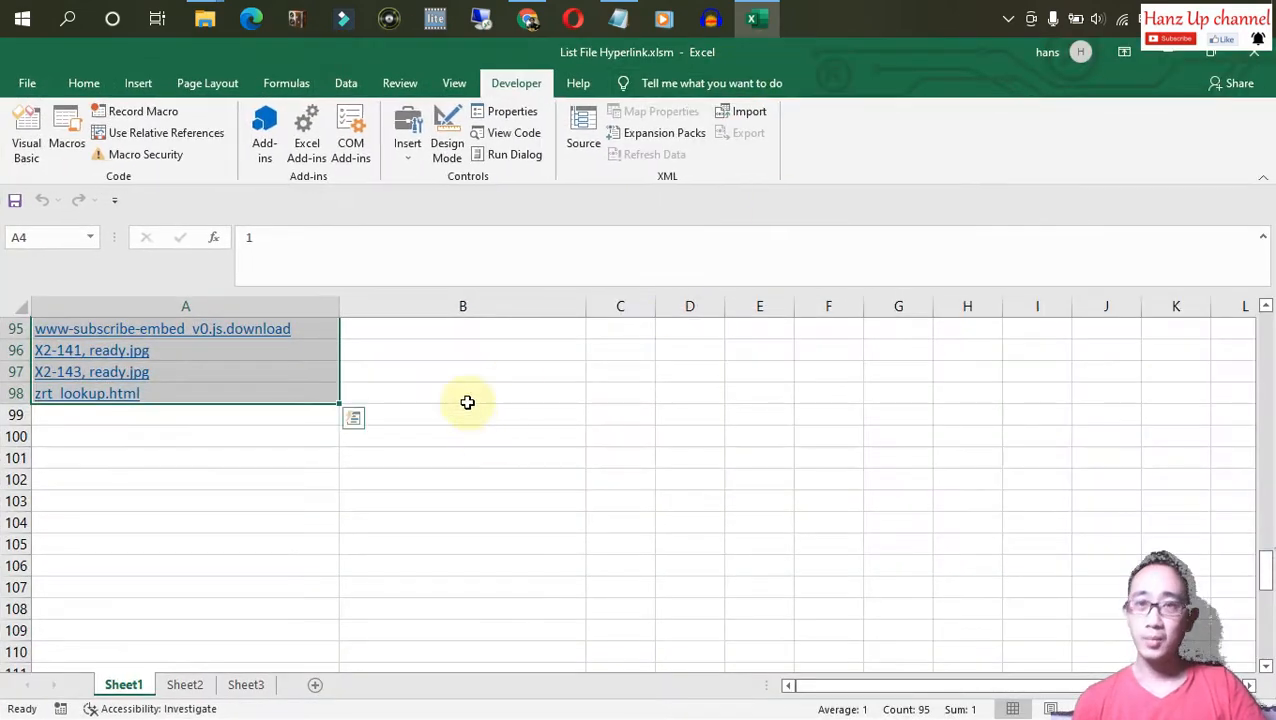
Apply a filter to header row 3 of the Nama File list.
scroll(411, 438, "up", 7)
scroll(411, 438, "up", 20)
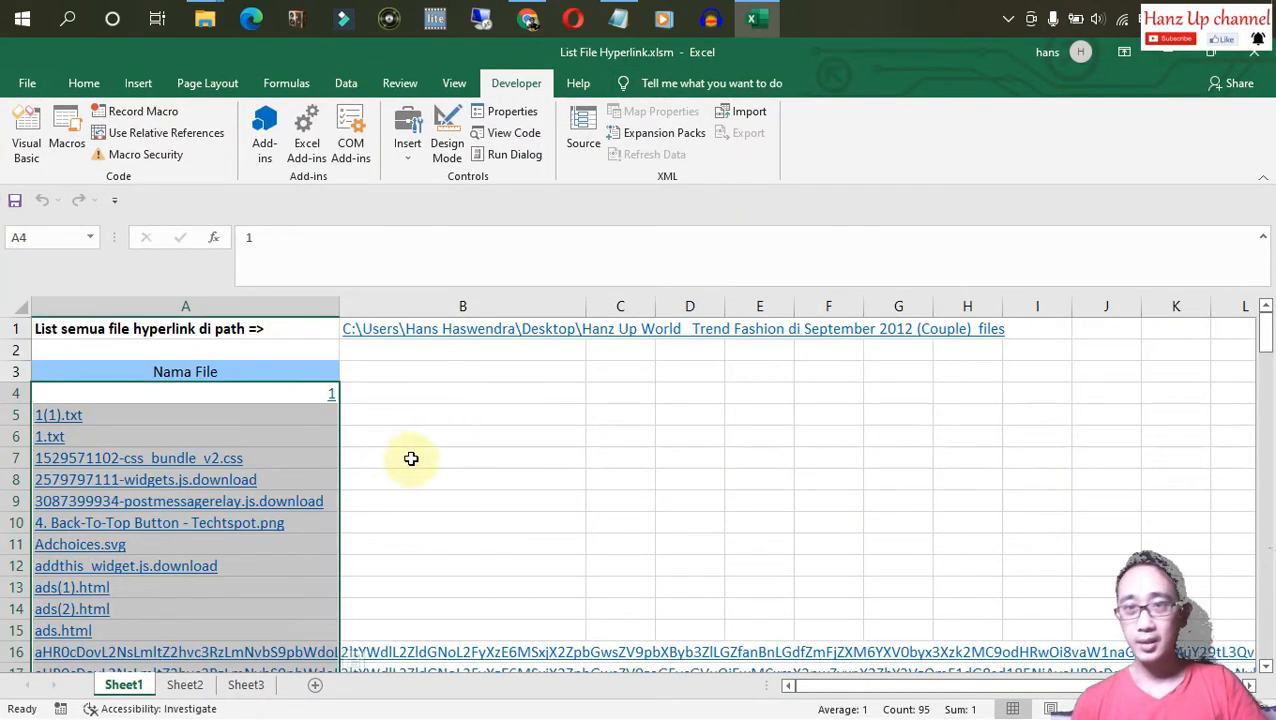
left_click(410, 394)
left_click(20, 371)
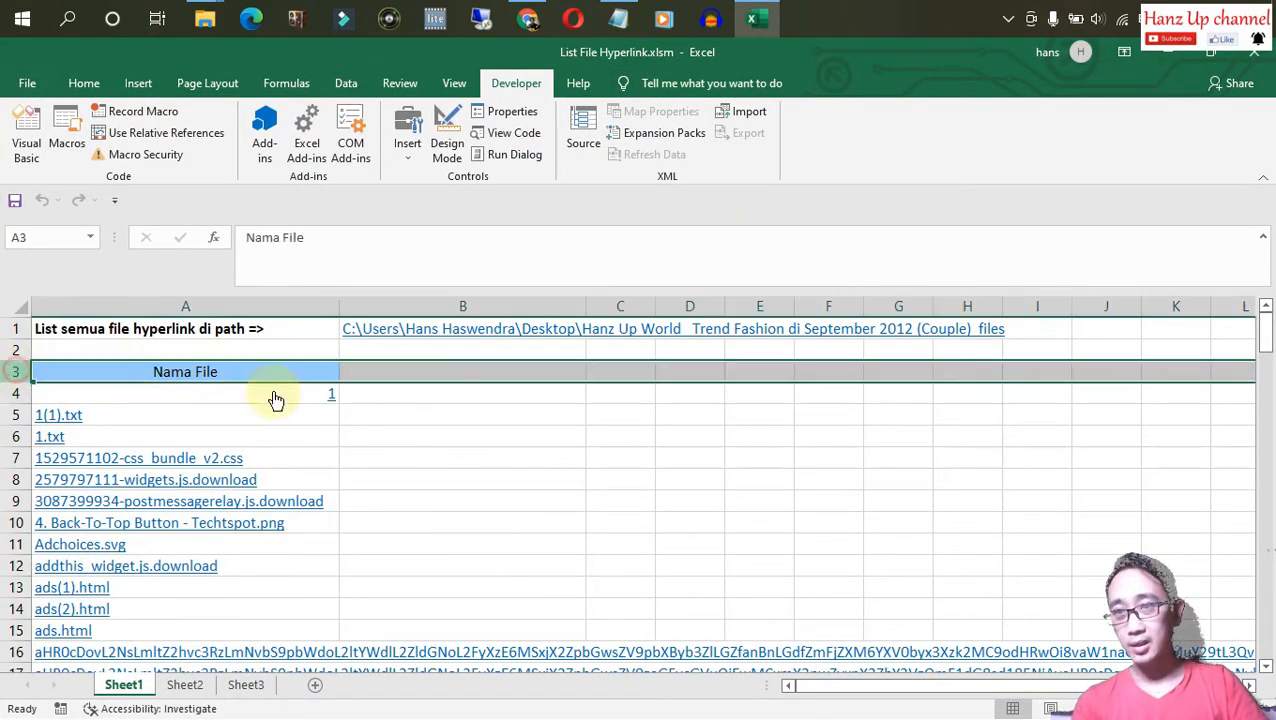
left_click(346, 83)
left_click(597, 143)
left_click(521, 472)
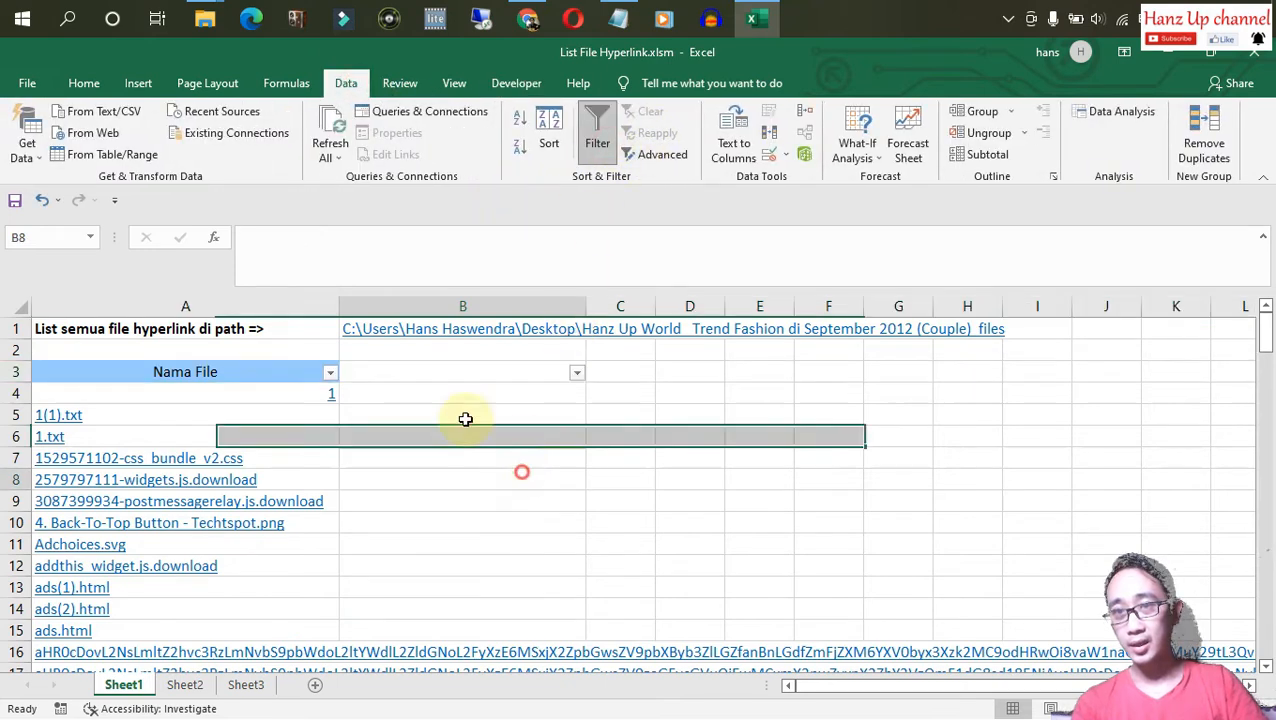
Filter the Nama File column to show only the .jpg files and look through the filtered hyperlinks.
left_click(330, 373)
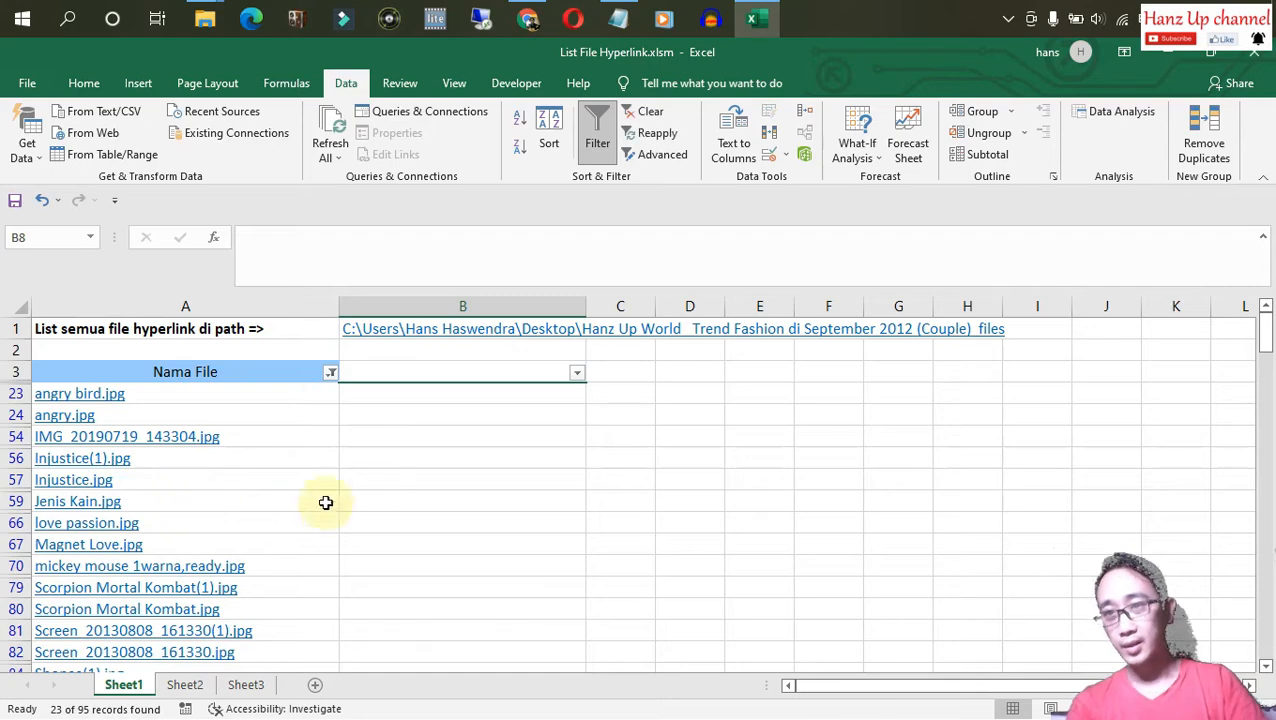
left_click(365, 474)
scroll(416, 496, "down", 4)
left_click(446, 412)
scroll(430, 436, "up", 1)
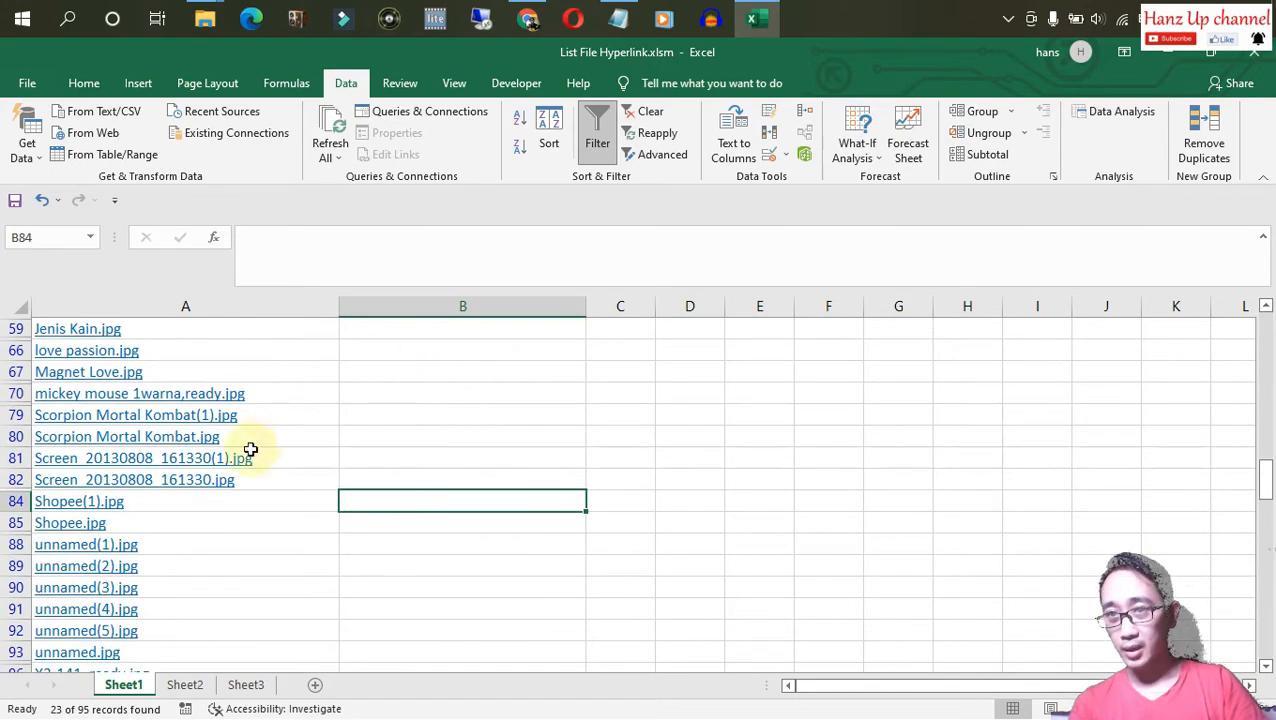
Open the love passion.jpg hyperlink from the filtered list, view the image and close the photo viewer.
scroll(250, 445, "up", 2)
scroll(60, 390, "up", 1)
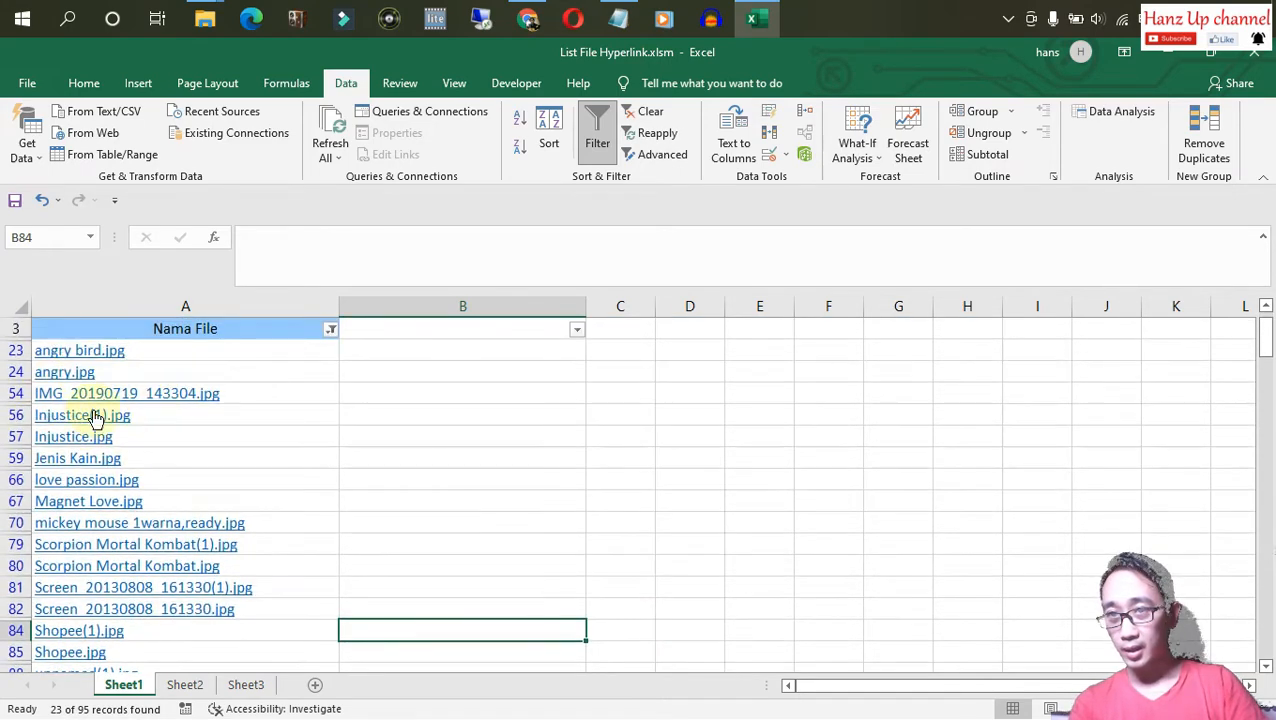
left_click(86, 480)
scroll(285, 418, "down", 1)
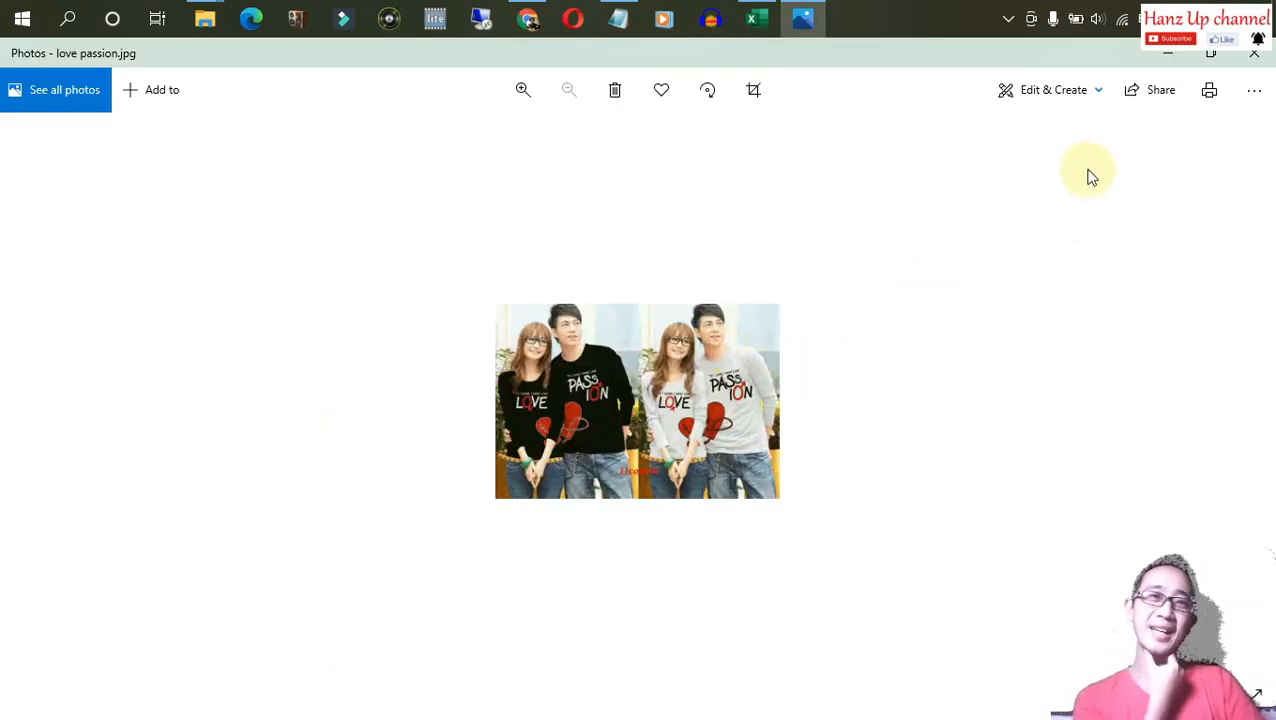
left_click(1255, 55)
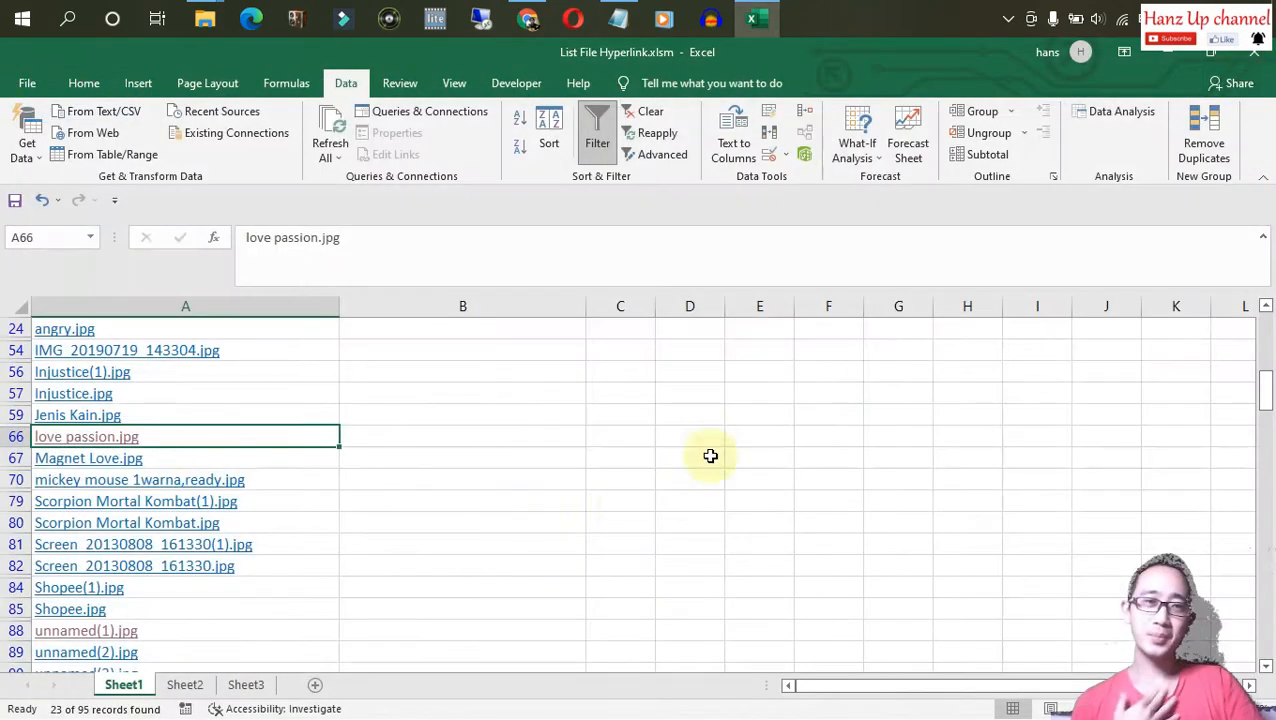
left_click(541, 496)
left_click(507, 418)
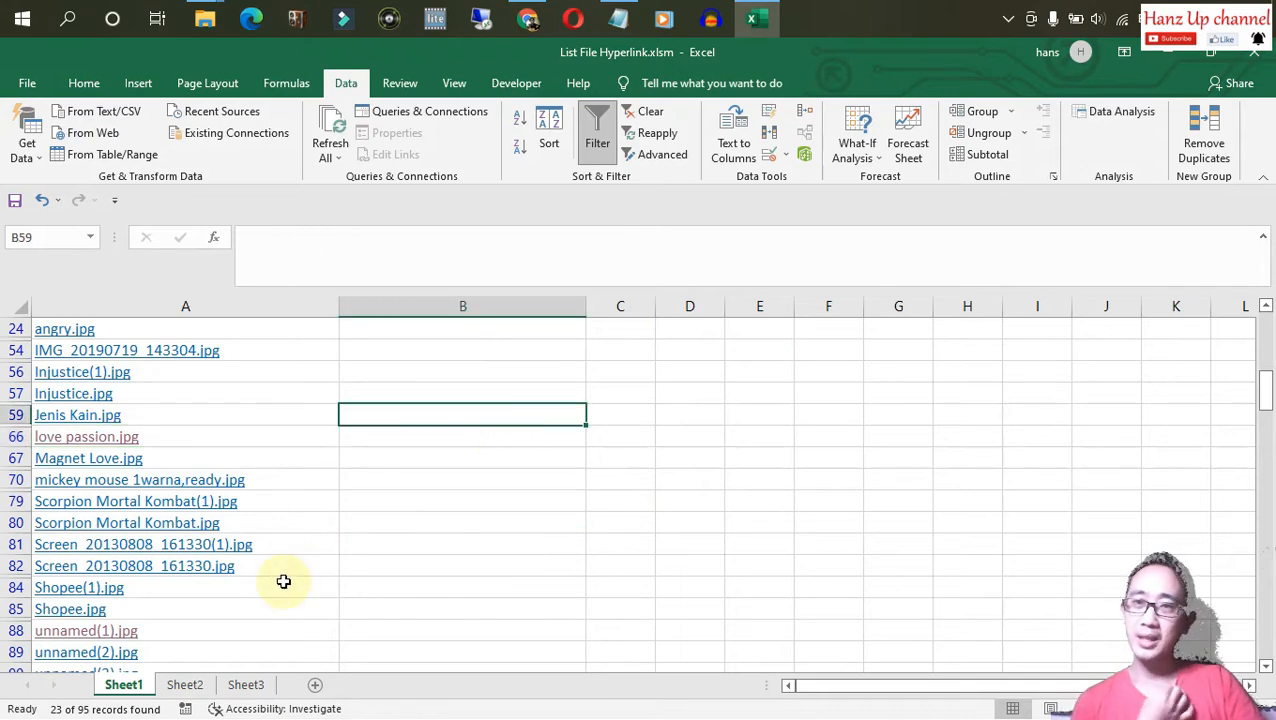
Check the Couple products from Love Passion to Mr & Mrs Moustache on Sheet2 and return to Sheet1.
left_click(184, 686)
scroll(231, 589, "down", 2)
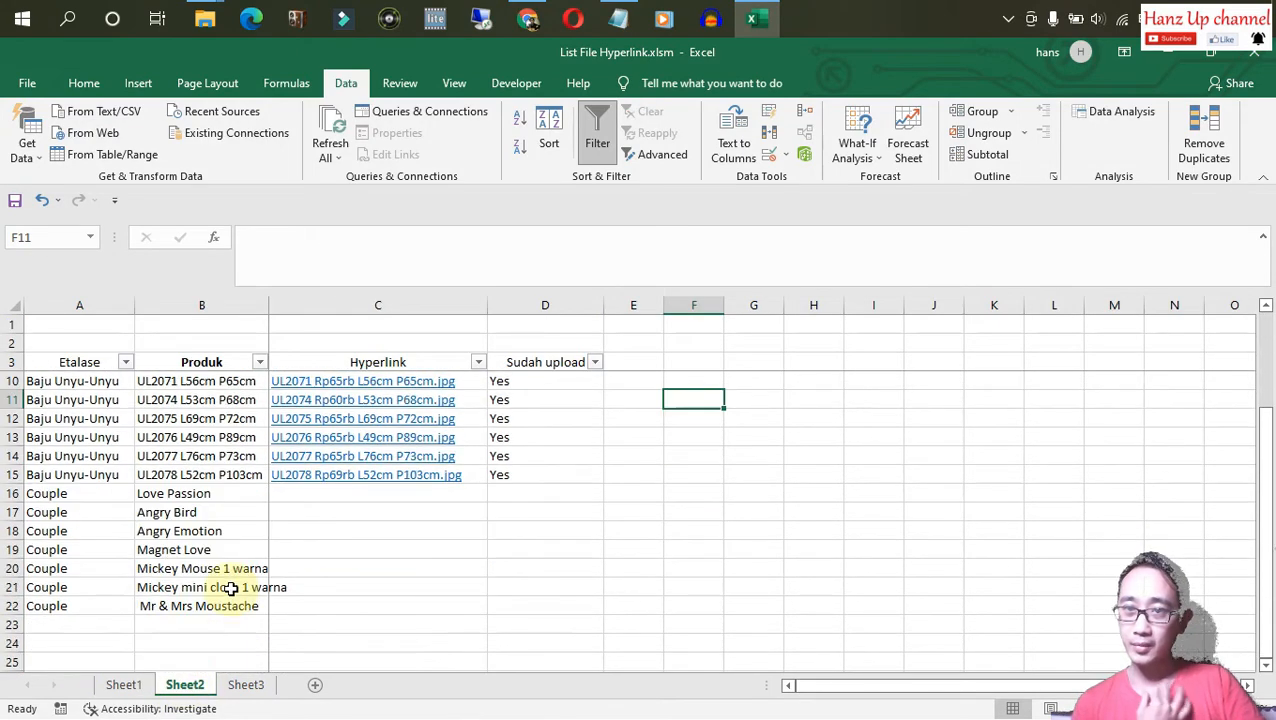
left_click(183, 493)
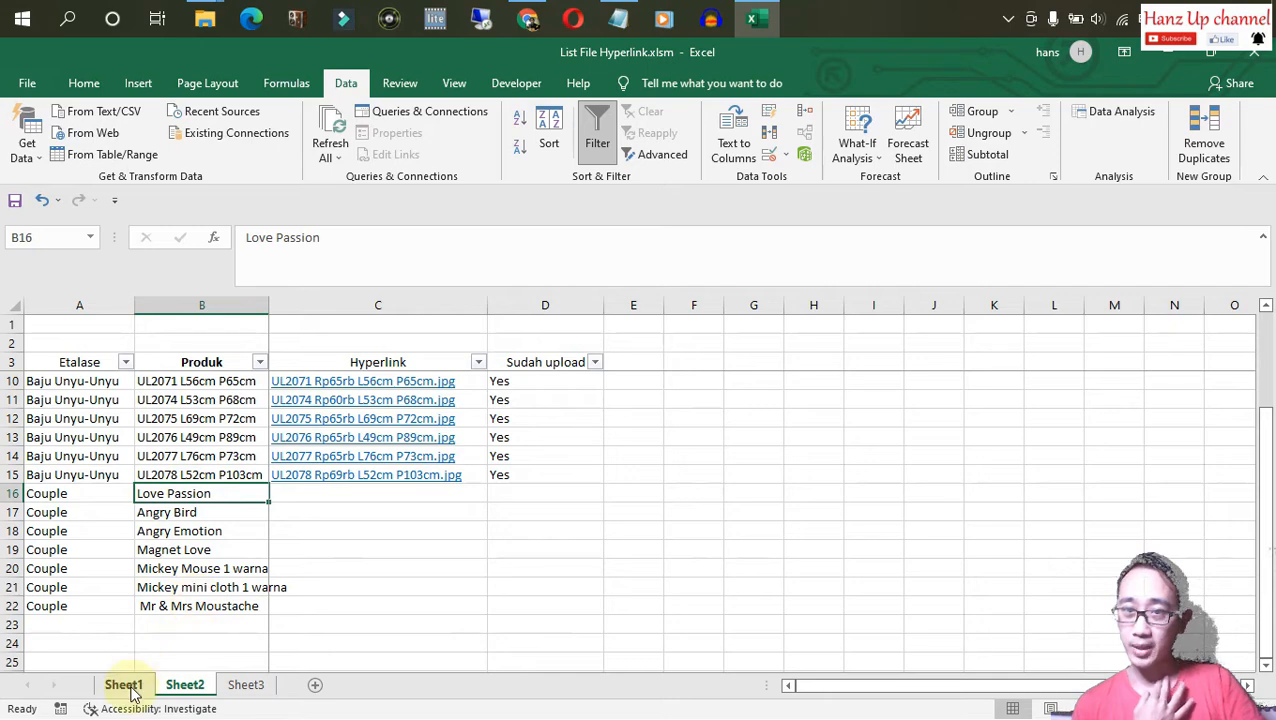
left_click(124, 686)
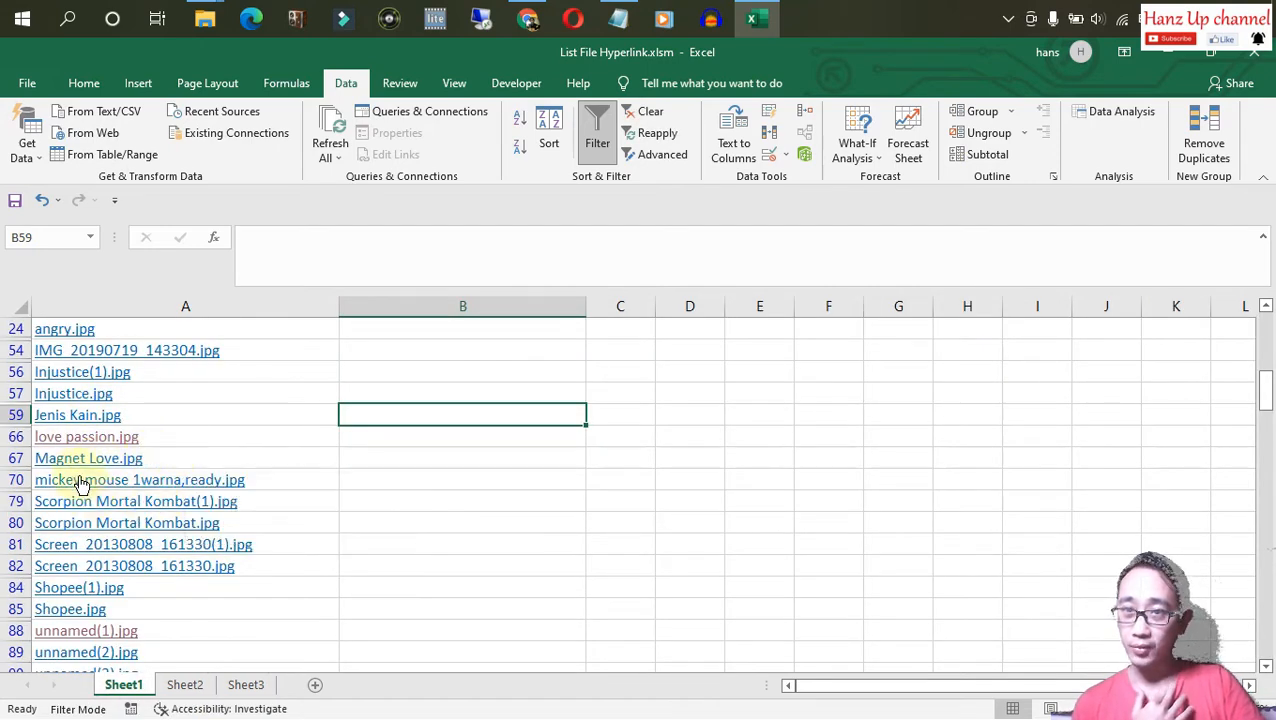
left_click(370, 434)
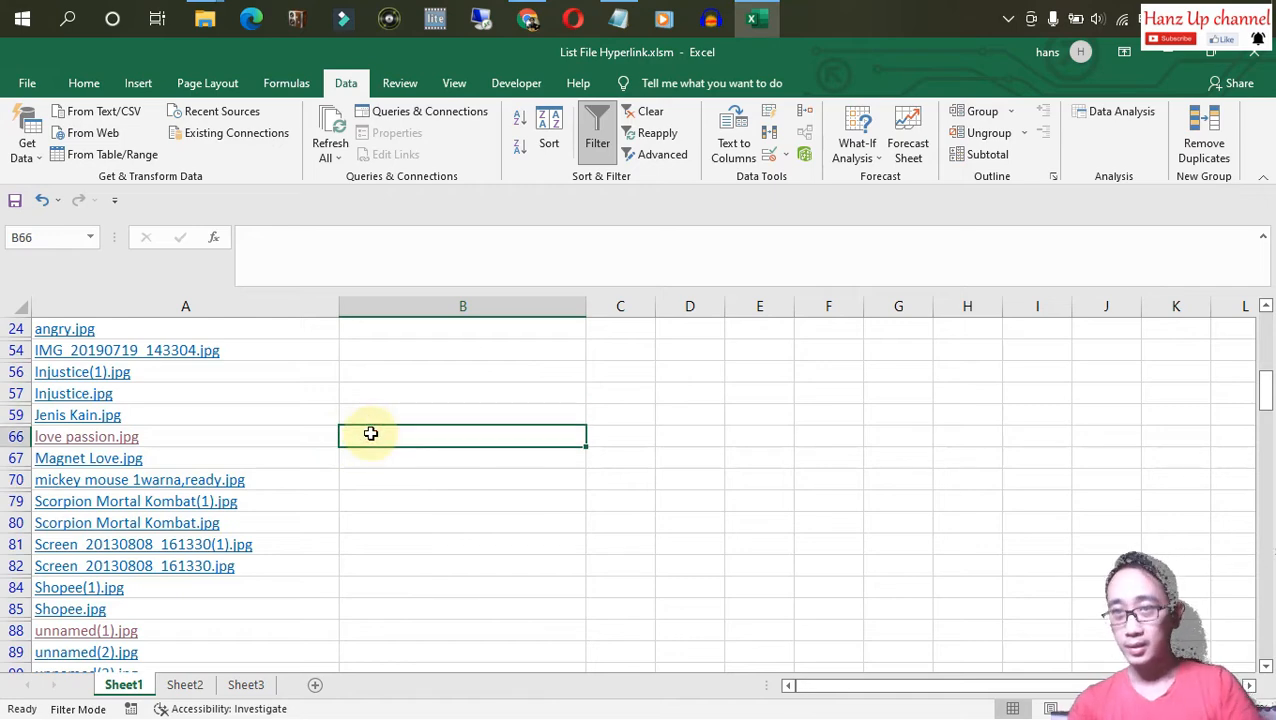
key("Left")
key("shift+Down")
key("shift+Down")
key("ctrl+c")
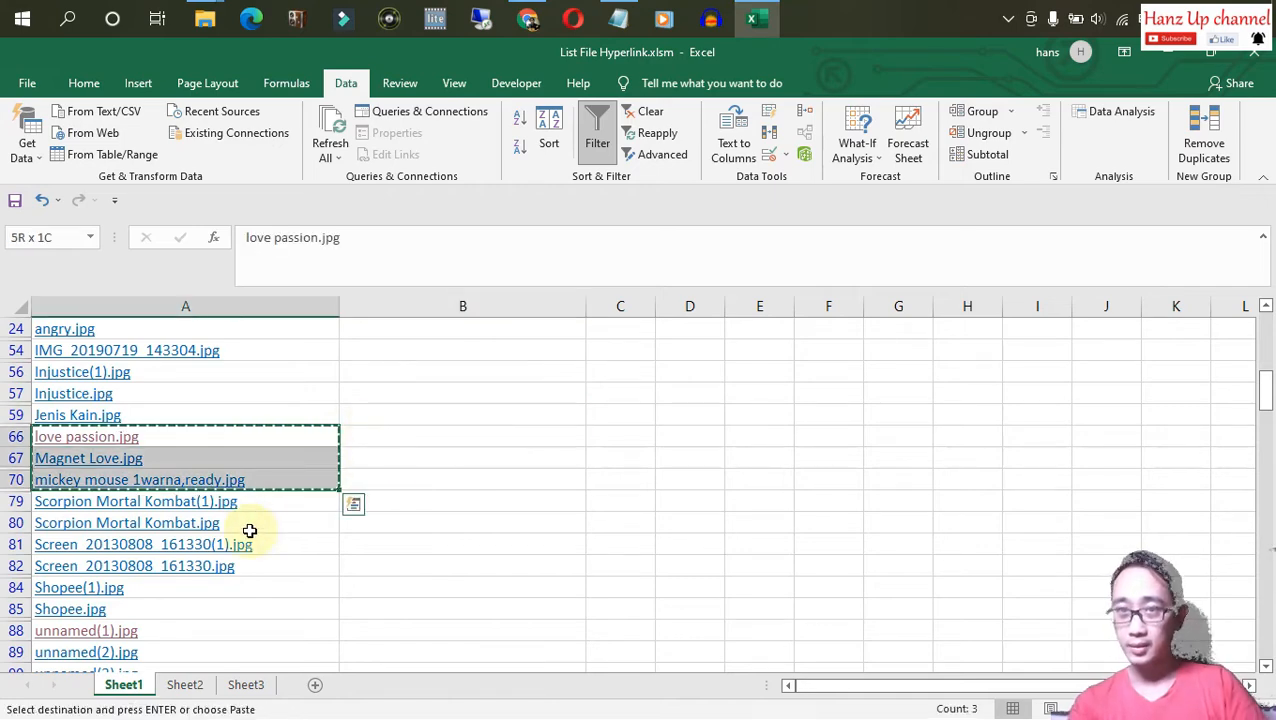
left_click(455, 416)
scroll(378, 450, "up", 1)
scroll(378, 450, "down", 1)
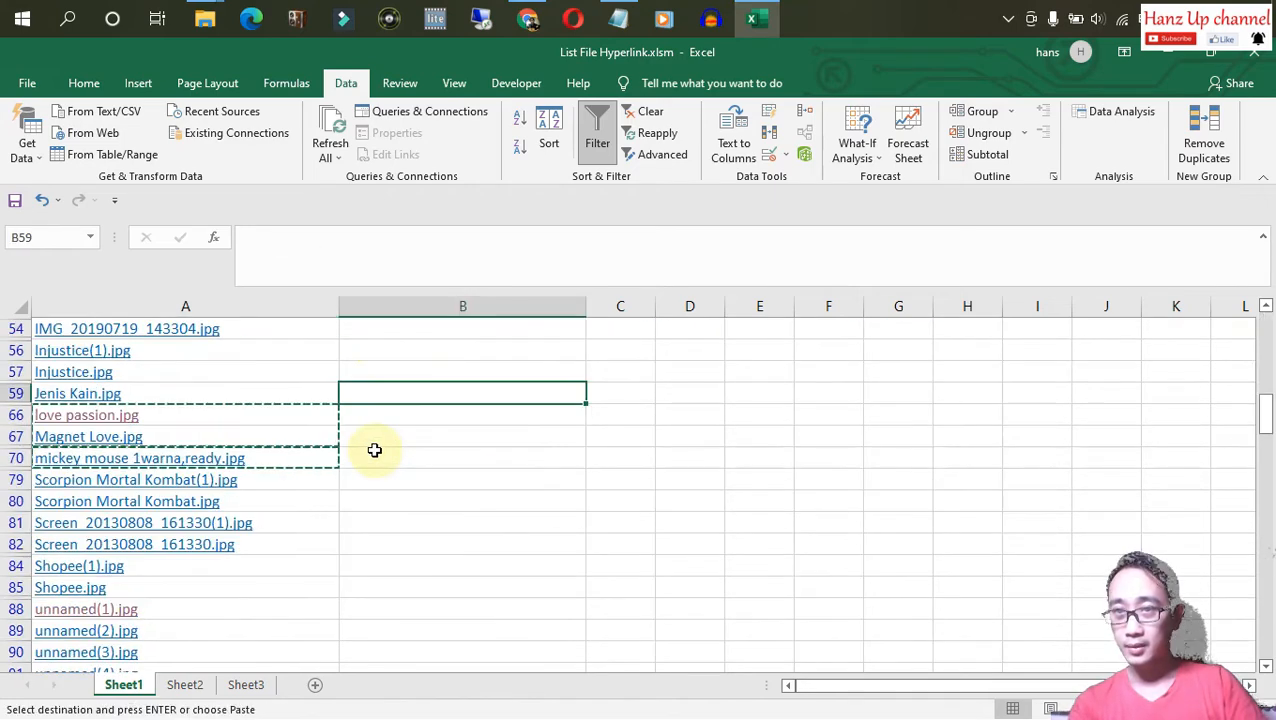
Mark angry bird, angry, love passion, Magnet Love, mickey mouse, X2-141 and X2-143 with x in column B beside their file names.
left_click(424, 418)
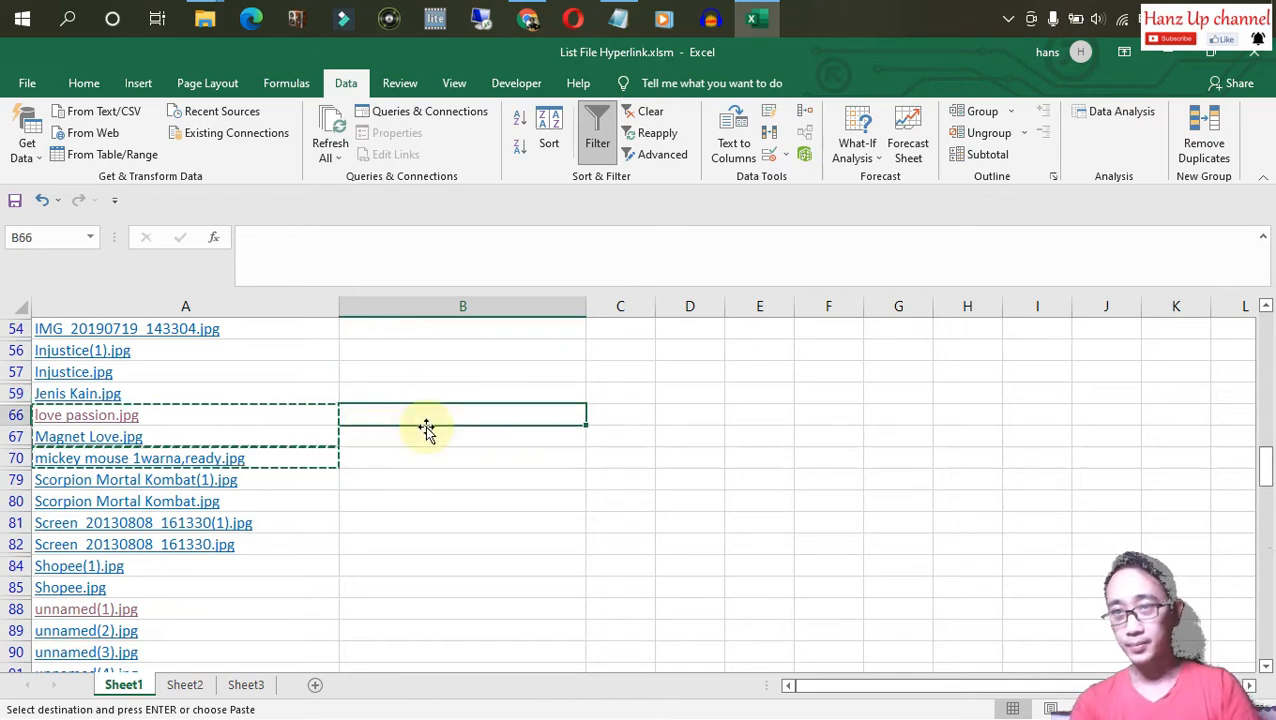
key("Left")
key("Right")
key("Right")
key("Left")
key("Down")
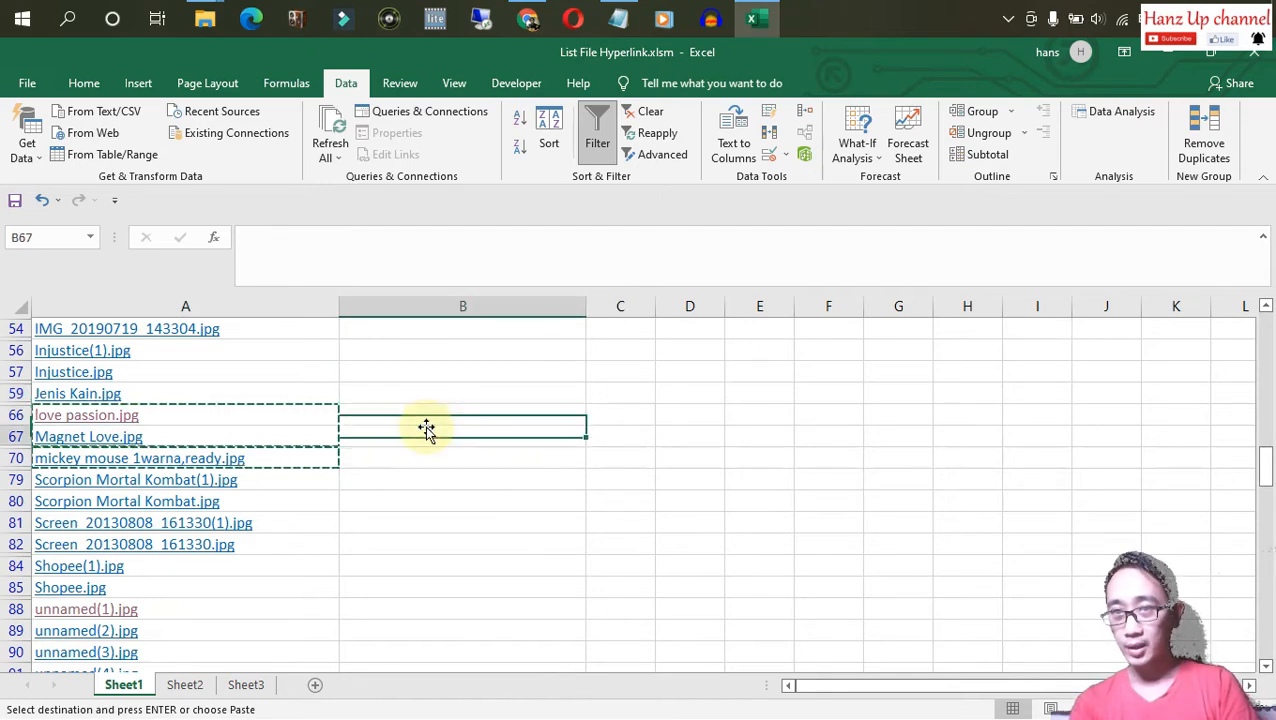
key("Up")
key("Escape")
type("x")
key("Return")
type("x")
key("Return")
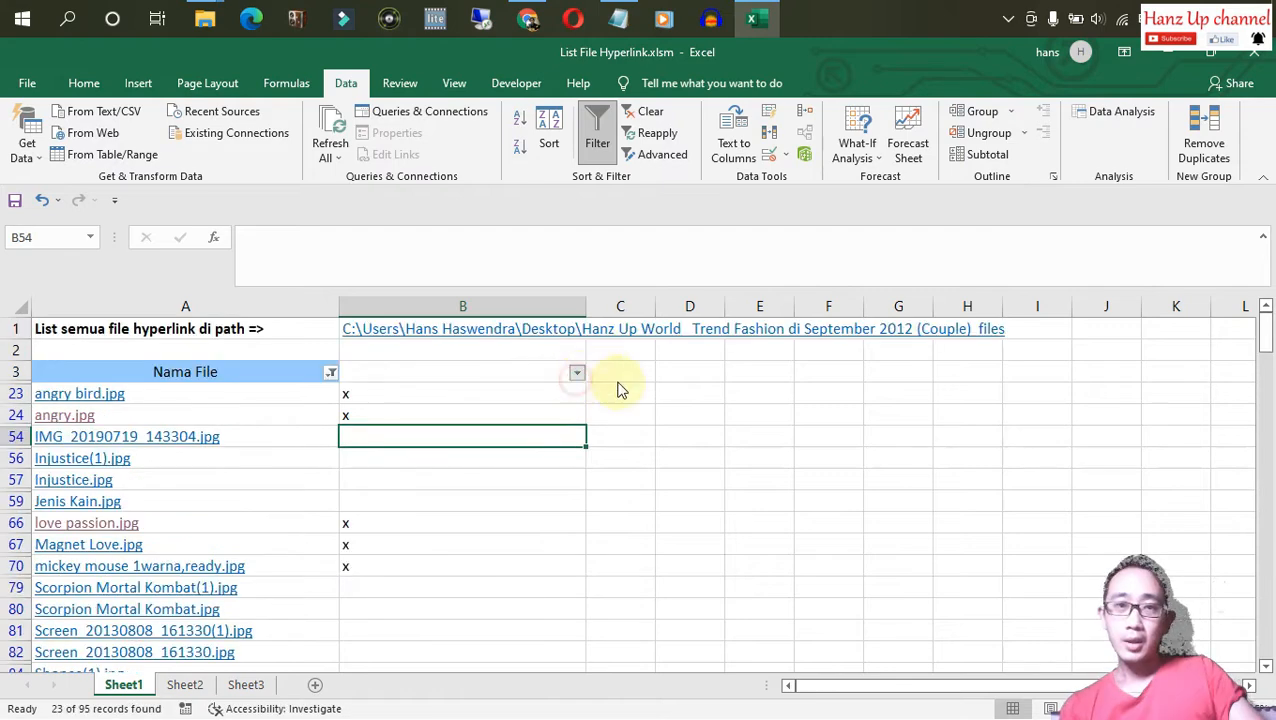
Filter column B to show only the rows marked x, excluding the blanks.
left_click(577, 372)
left_click(383, 553)
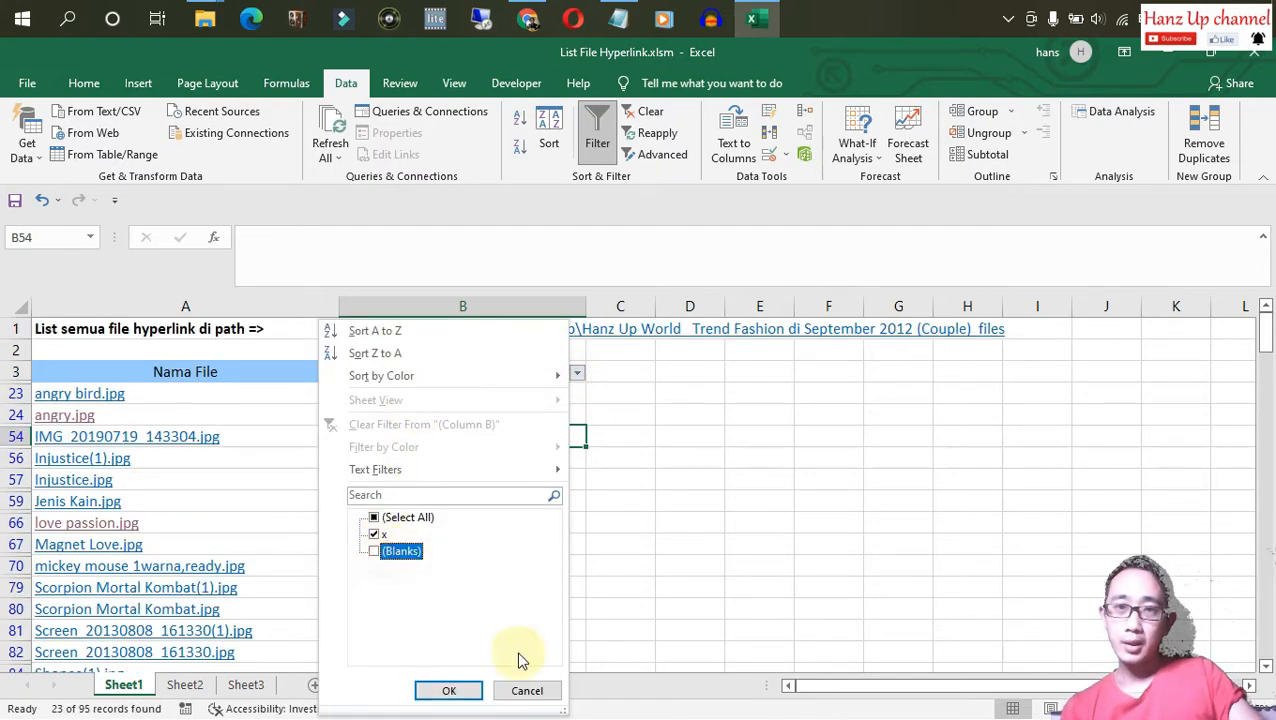
left_click(468, 692)
left_click(666, 396)
Copy the filtered hyperlinks from angry bird.jpg to X2-143, ready.jpg in the Nama File column, and narrow column B.
left_click(365, 368)
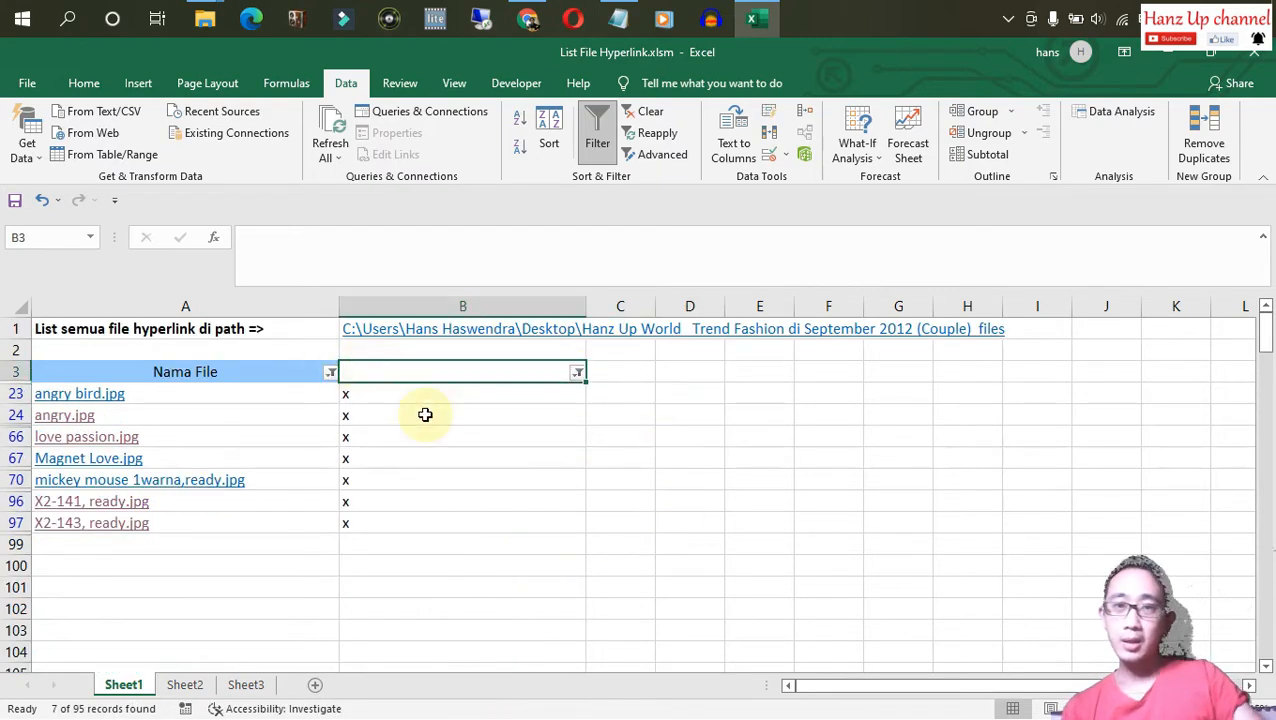
key("Left")
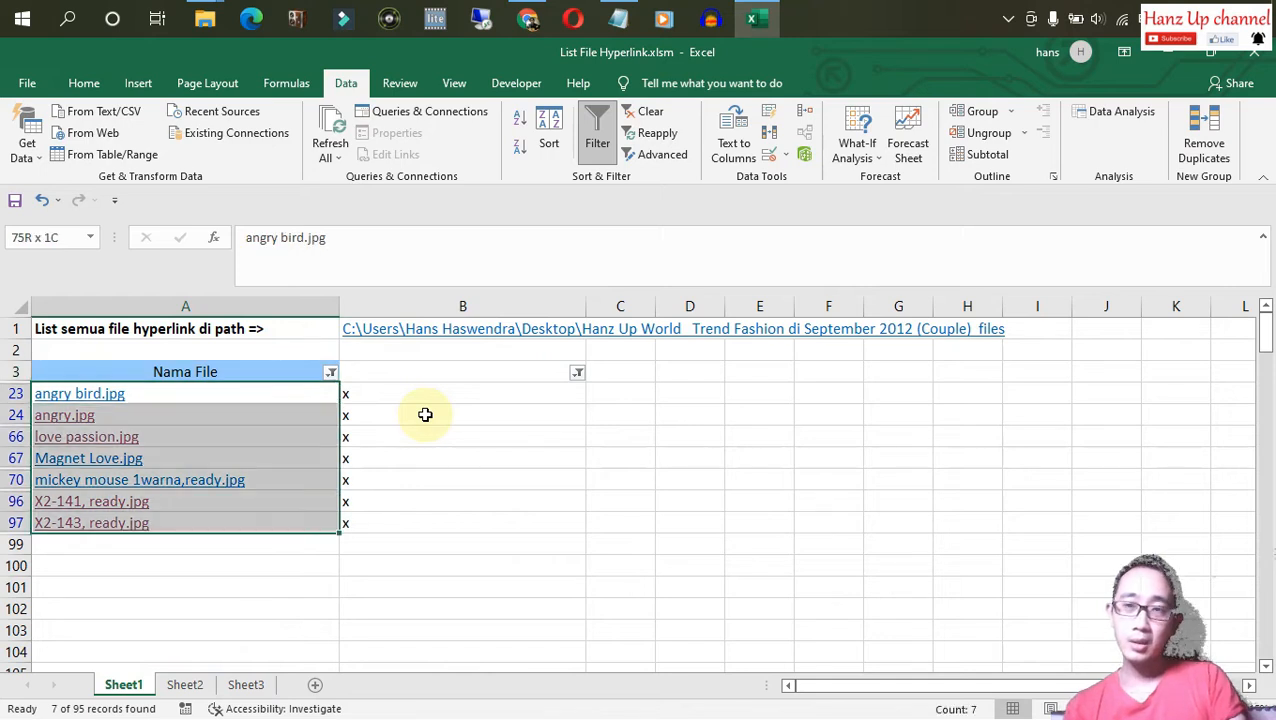
key("ctrl+c")
left_click(502, 418)
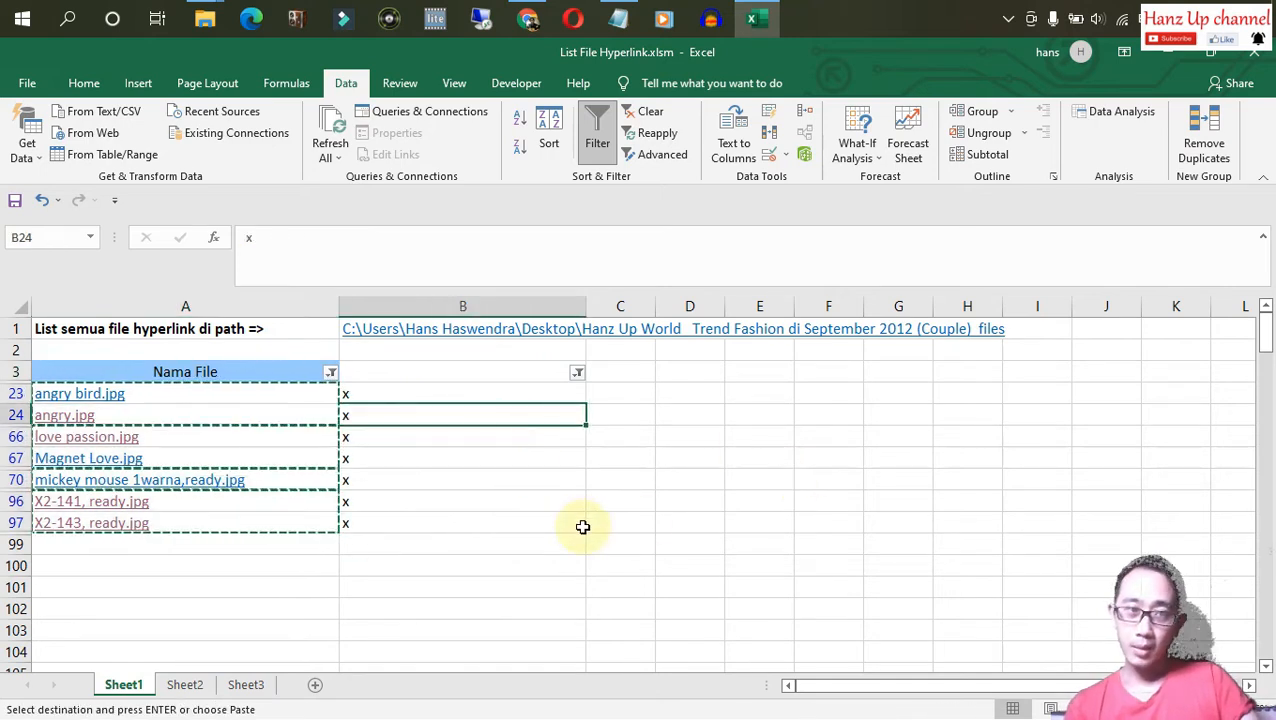
left_click(686, 495)
left_click(667, 419)
left_click(550, 437)
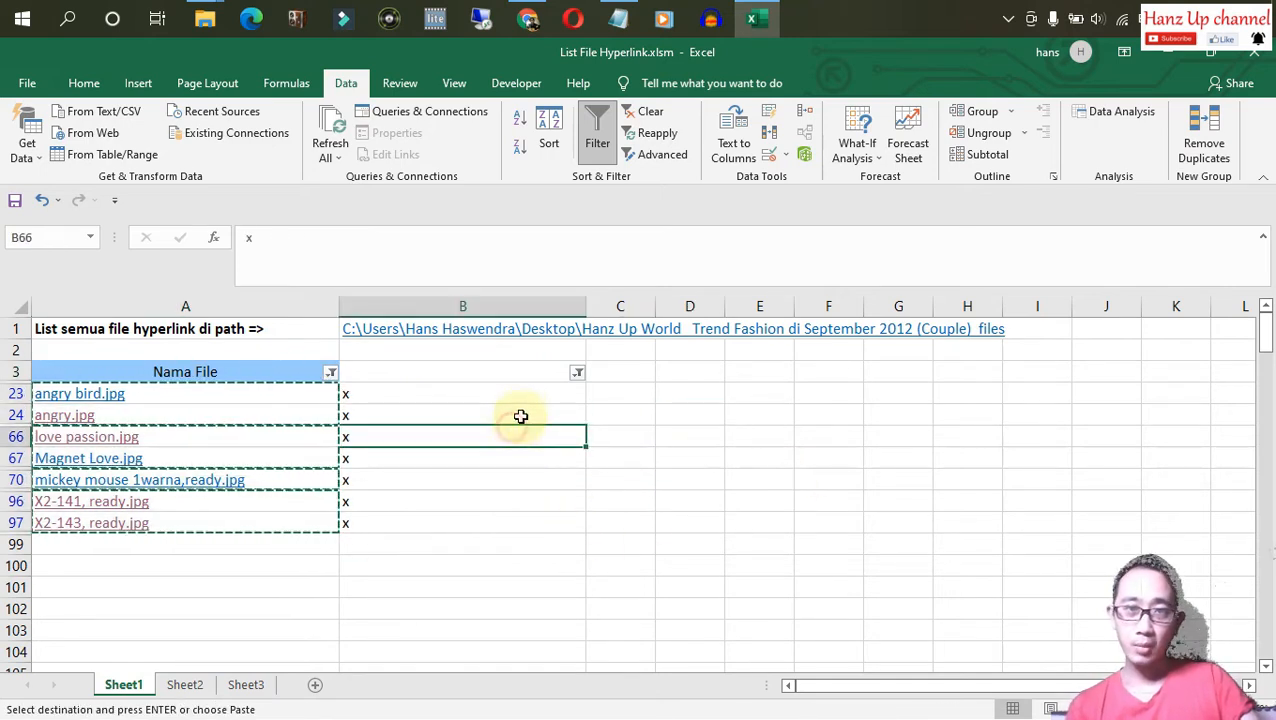
left_click(520, 408)
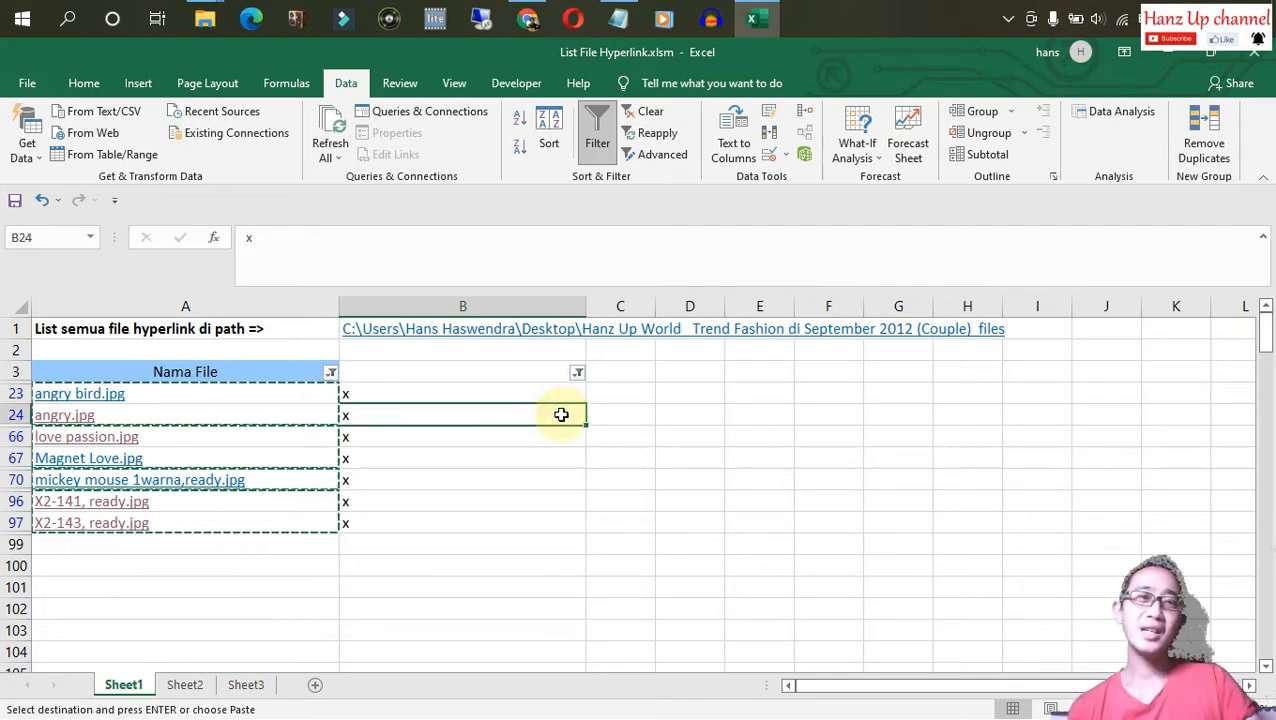
left_click(515, 395)
left_click_drag(585, 306, 427, 322)
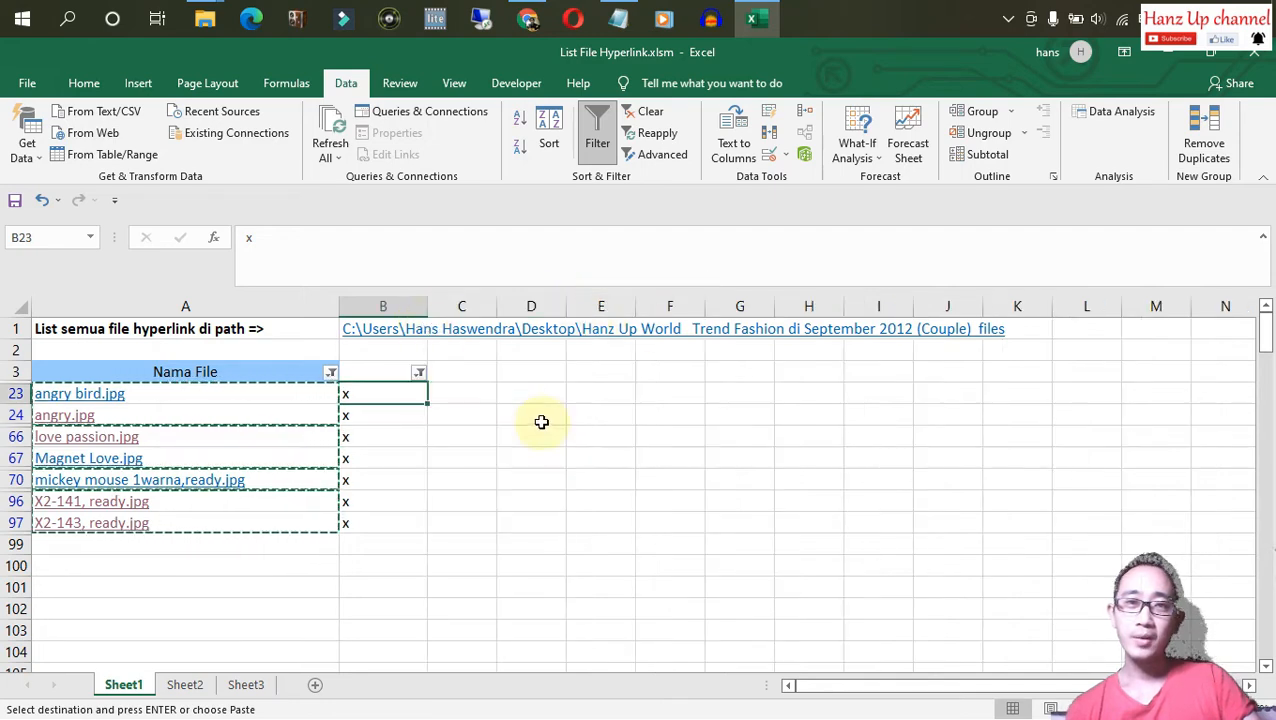
left_click(521, 412)
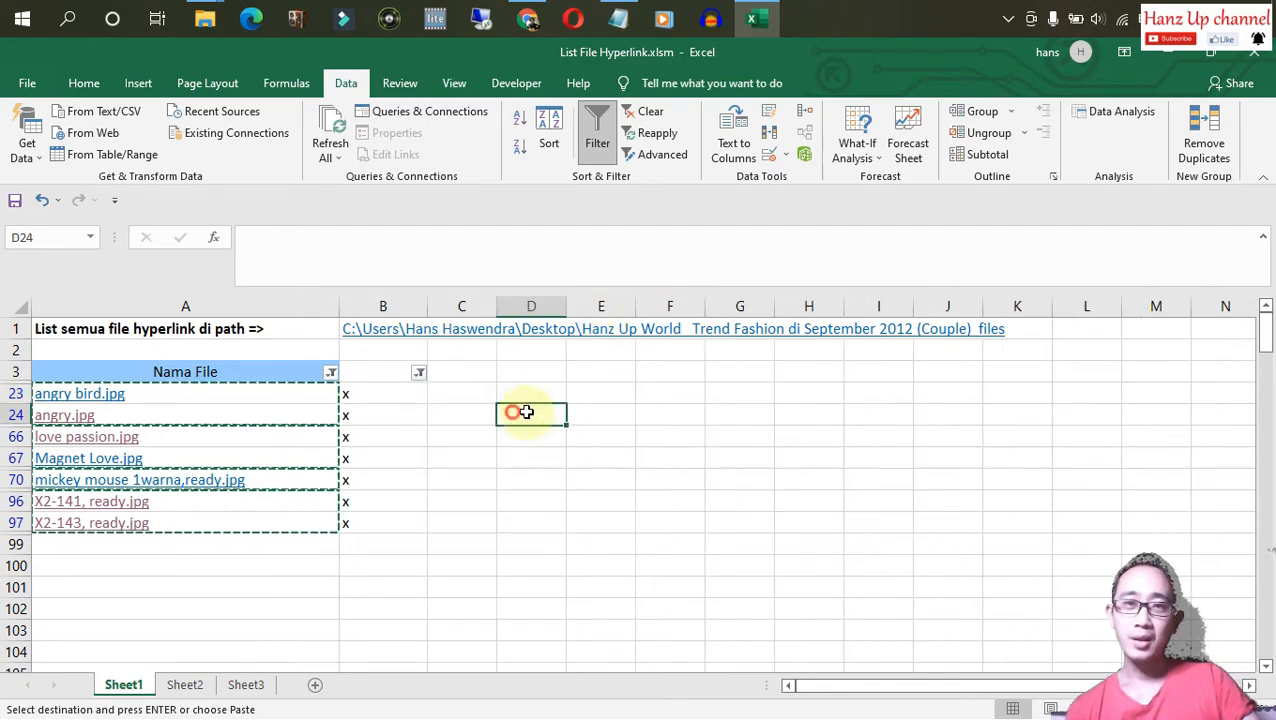
Paste the copied hyperlinks into the Hyperlink column on Sheet2, starting at C16 beside Love Passion.
left_click(199, 688)
left_click(328, 500)
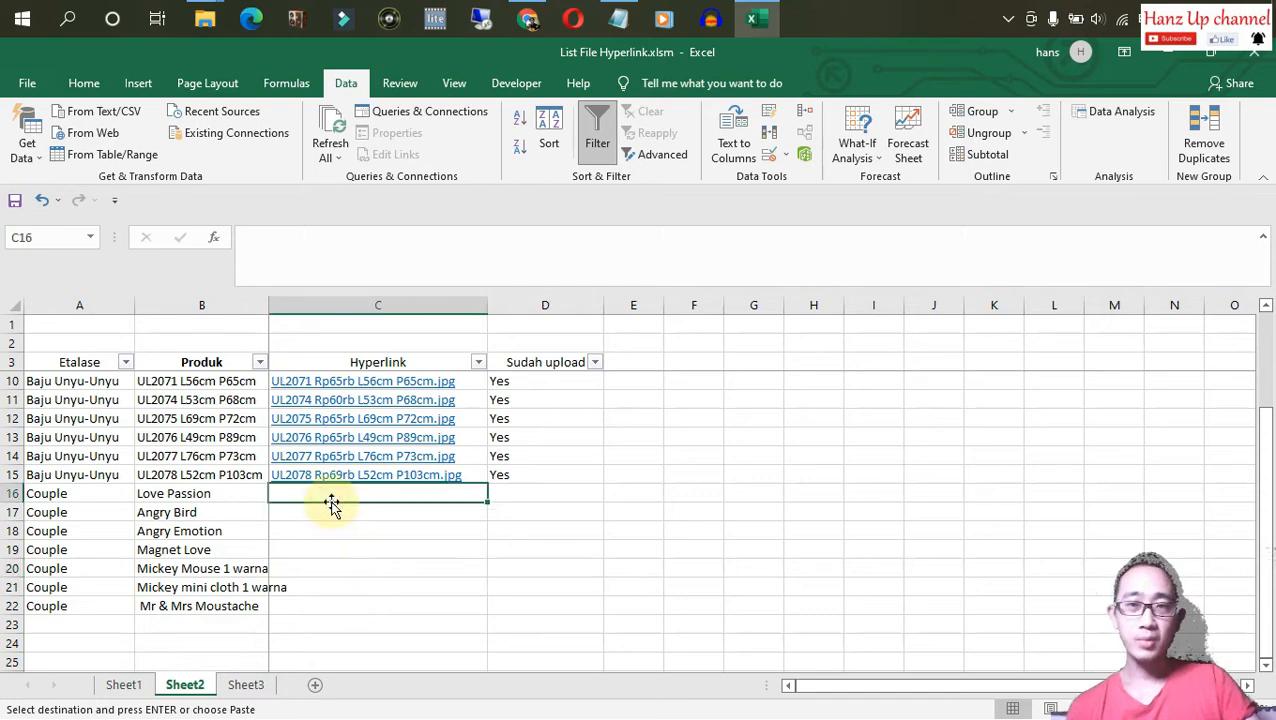
key("ctrl+v")
left_click(500, 500)
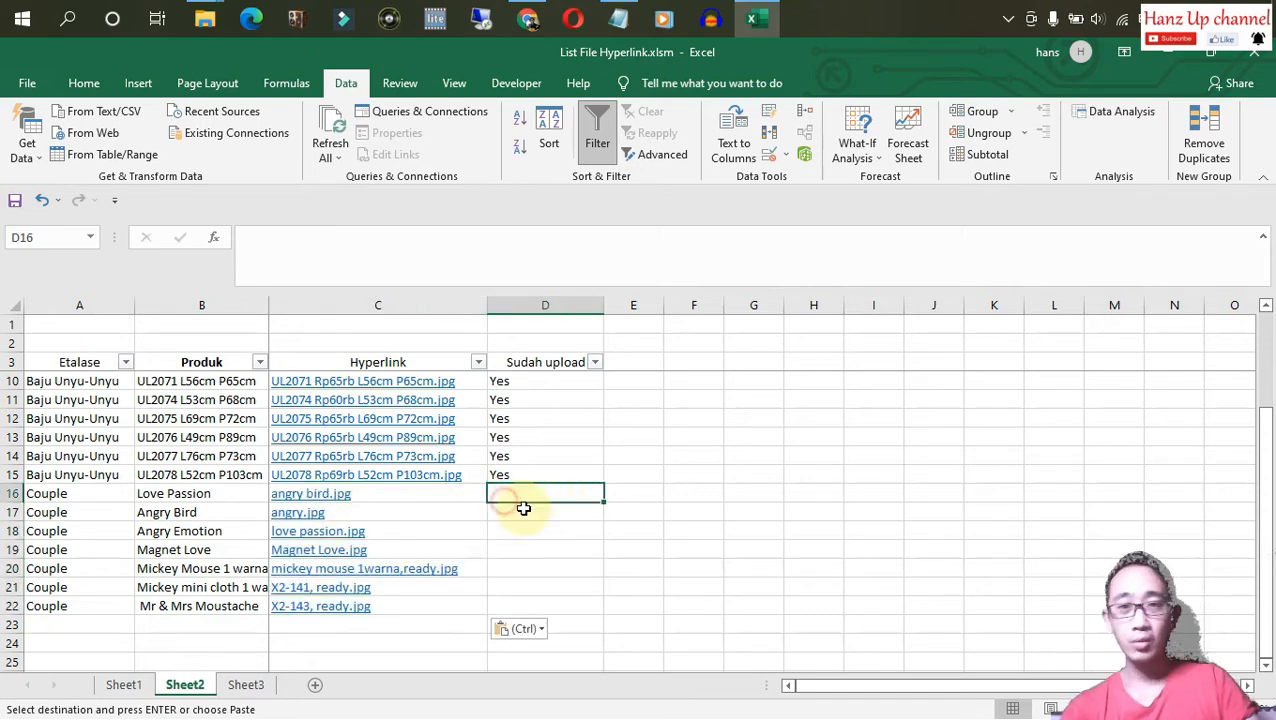
Move the angry bird.jpg hyperlink from C16 to D17, beside the Angry Bird row.
left_click(422, 496)
key("ctrl+c")
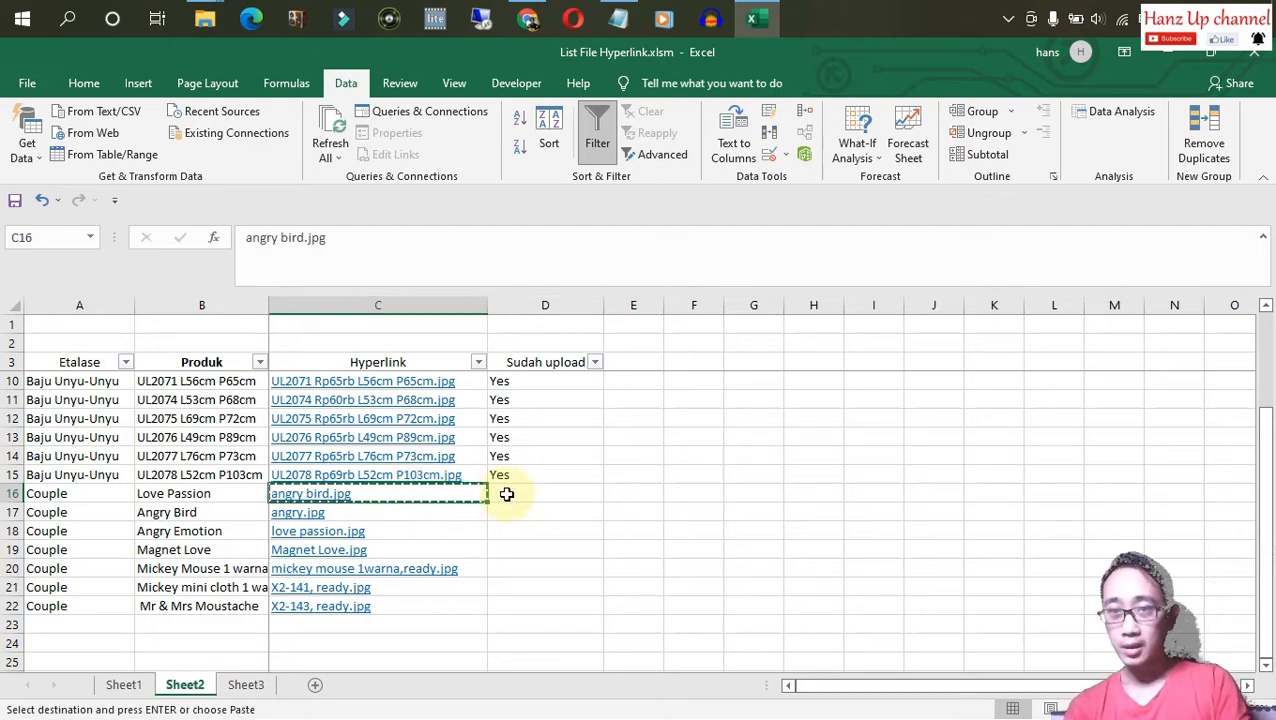
key("Right")
key("Right")
key("Down")
key("Left")
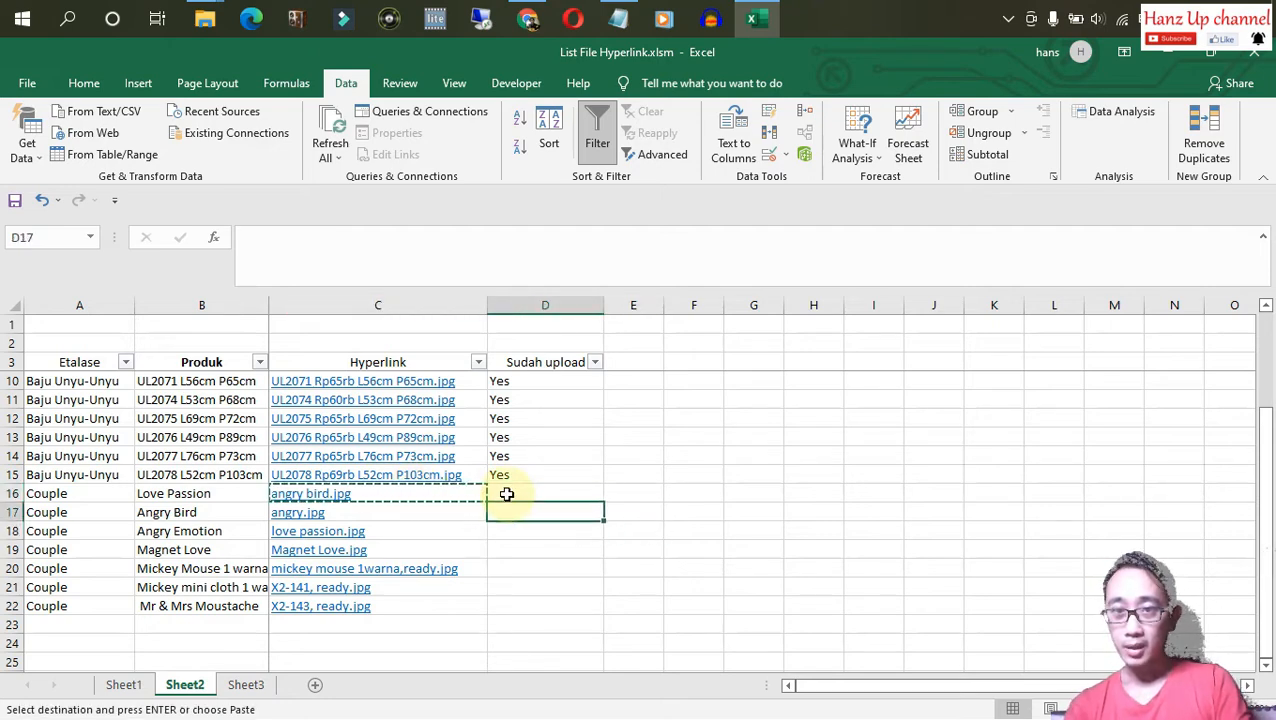
key("ctrl+v")
Move the angry.jpg hyperlink from C17 to D18, beside the Angry Emotion row.
key("Left")
key("Left")
key("Right")
key("ctrl+x")
key("Down")
key("Right")
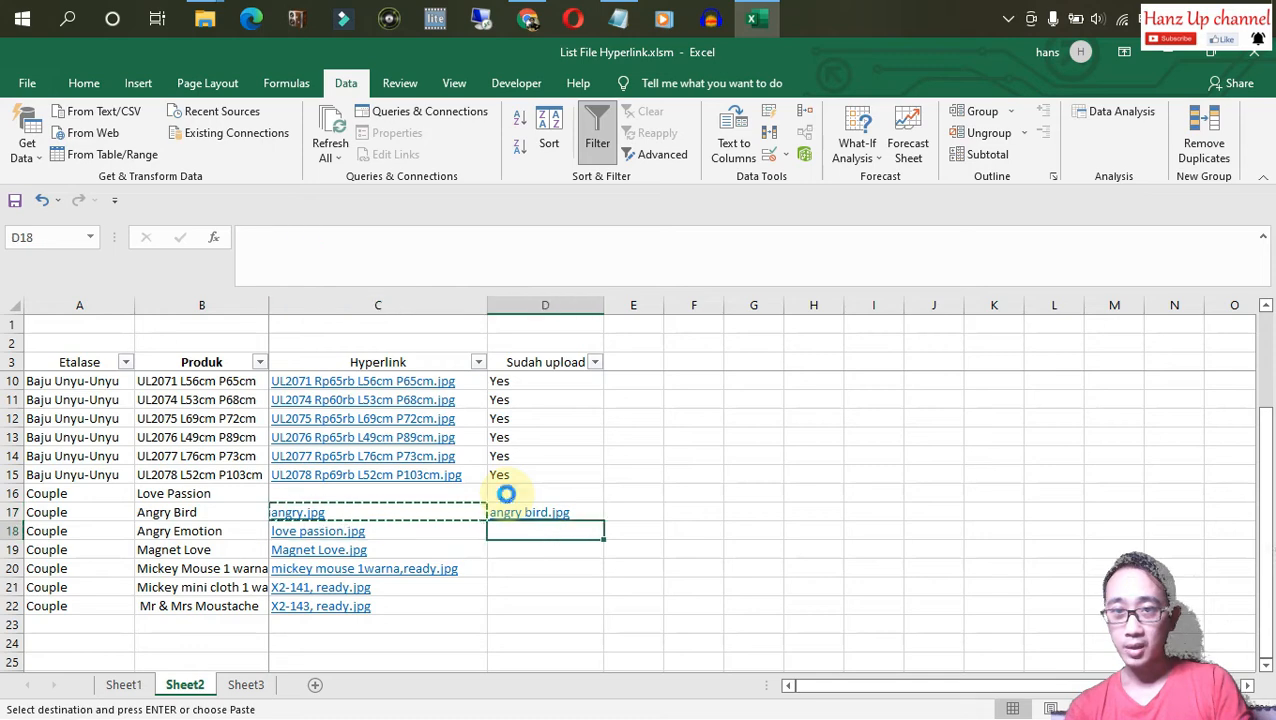
key("ctrl+v")
Move the love passion.jpg hyperlink from C18 up to C16 to match the Love Passion product.
key("Left")
key("Down")
key("Up")
key("ctrl+x")
key("Down")
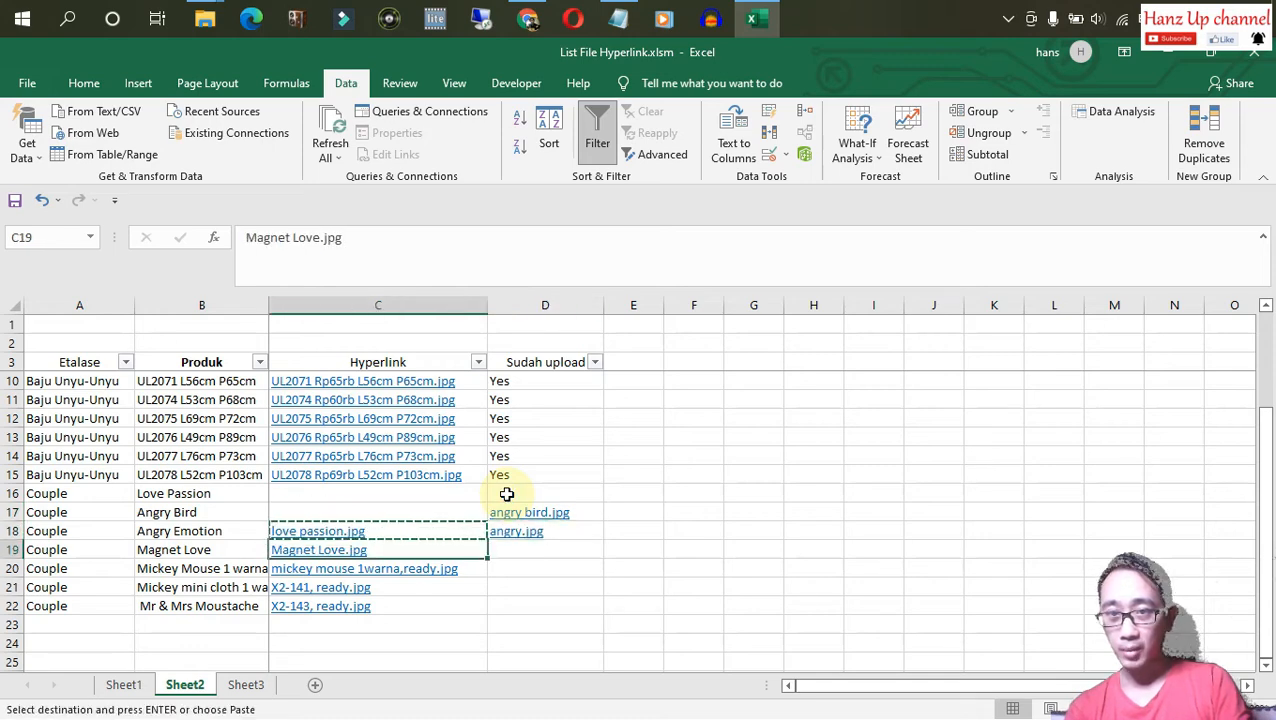
key("Down")
key("Up")
key("Up")
key("Up")
key("Up")
key("ctrl+v")
Move the angry bird.jpg and angry.jpg hyperlinks from column D into C17 and C18 of the Hyperlink column.
key("Right")
key("Down")
key("ctrl+x")
key("Left")
key("ctrl+v")
key("Right")
key("Down")
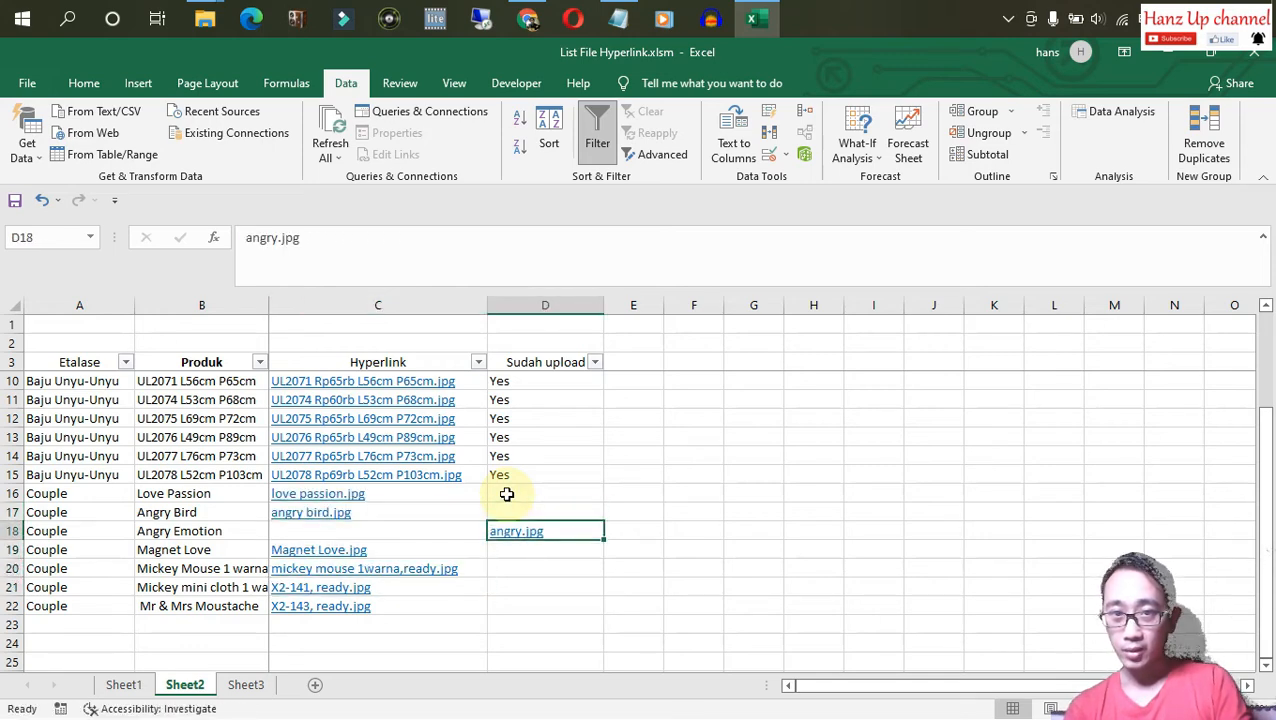
key("ctrl+x")
key("Left")
key("ctrl+v")
Compare the remaining Couple products down to Mr & Mrs Moustache with the hyperlinks beside them.
key("Right")
key("Down")
key("Down")
key("Left")
key("Left")
key("Down")
key("Down")
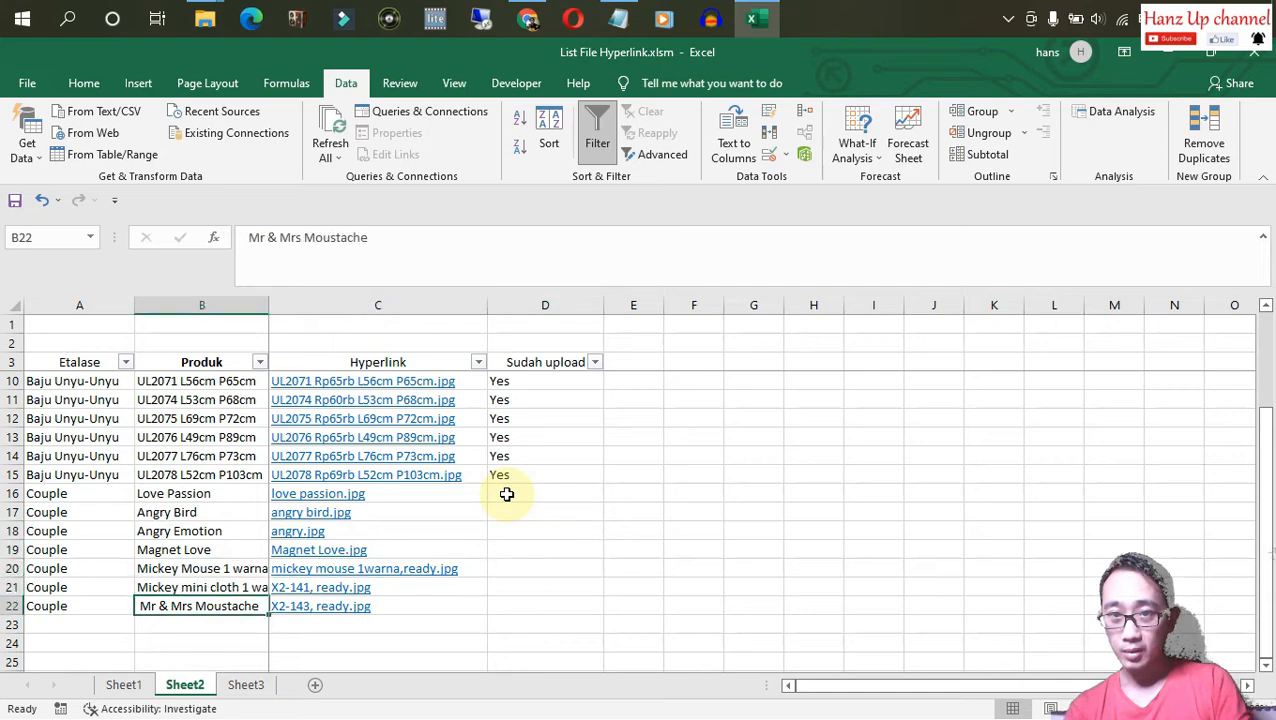
key("Right")
key("Up")
left_click(542, 512)
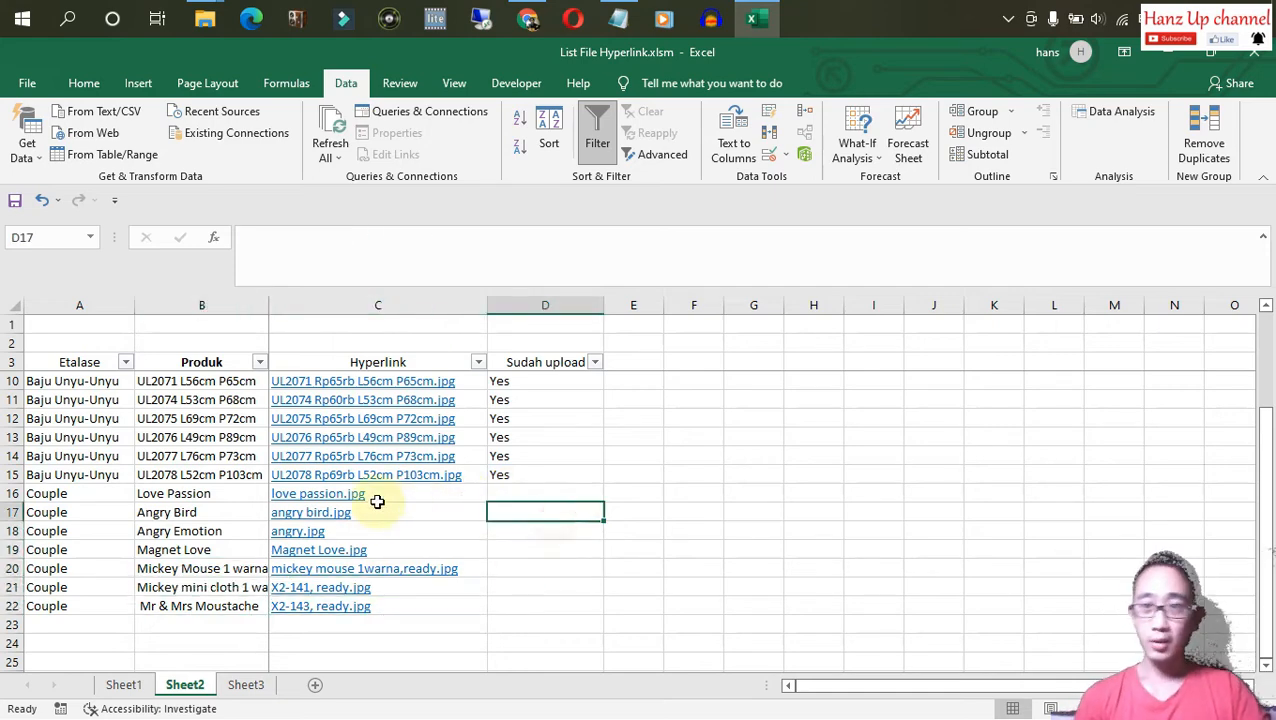
Open the love passion.jpg and angry bird.jpg hyperlinks in the product table, view each image and close it.
left_click(335, 494)
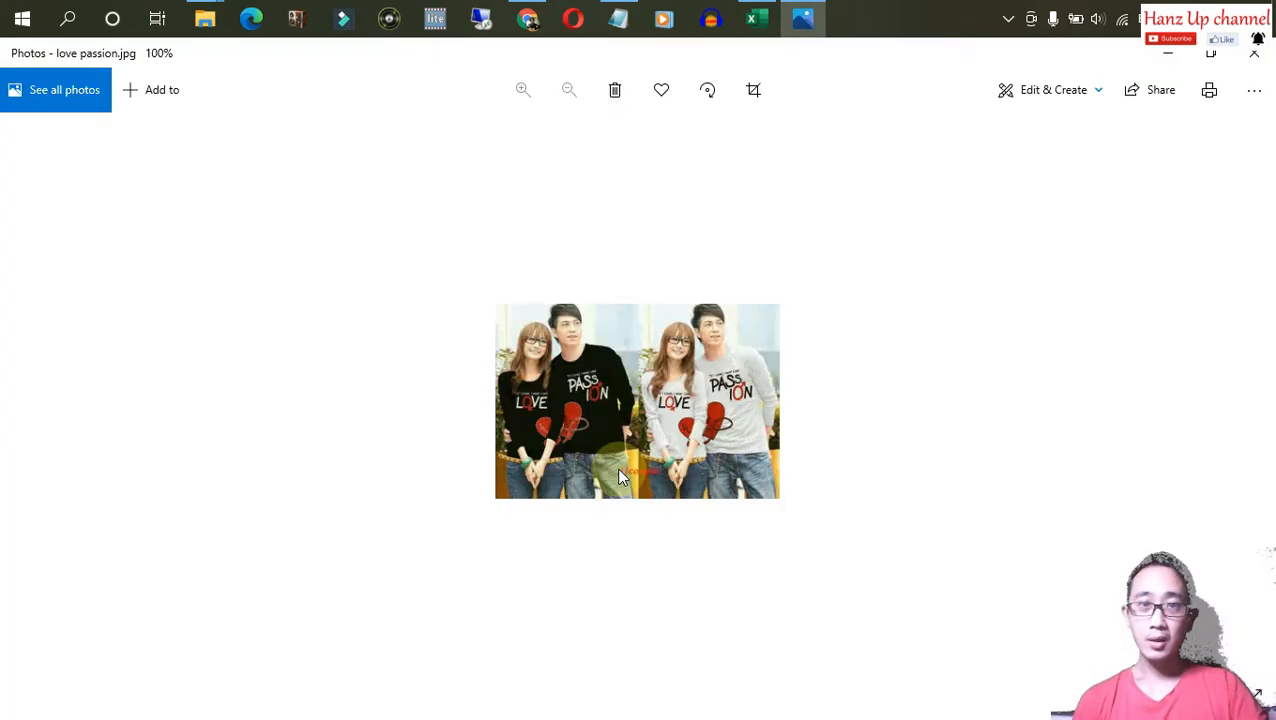
left_click(1245, 63)
left_click(299, 513)
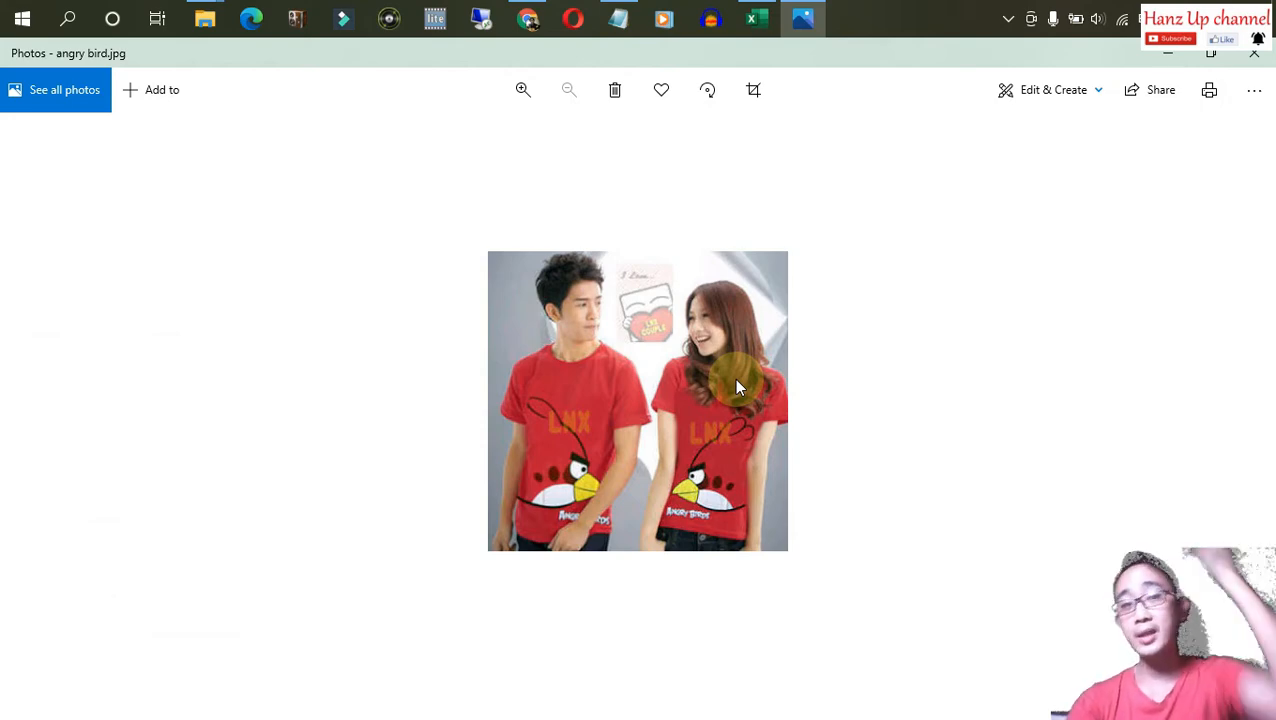
left_click(1254, 55)
left_click(568, 478)
left_click(515, 493)
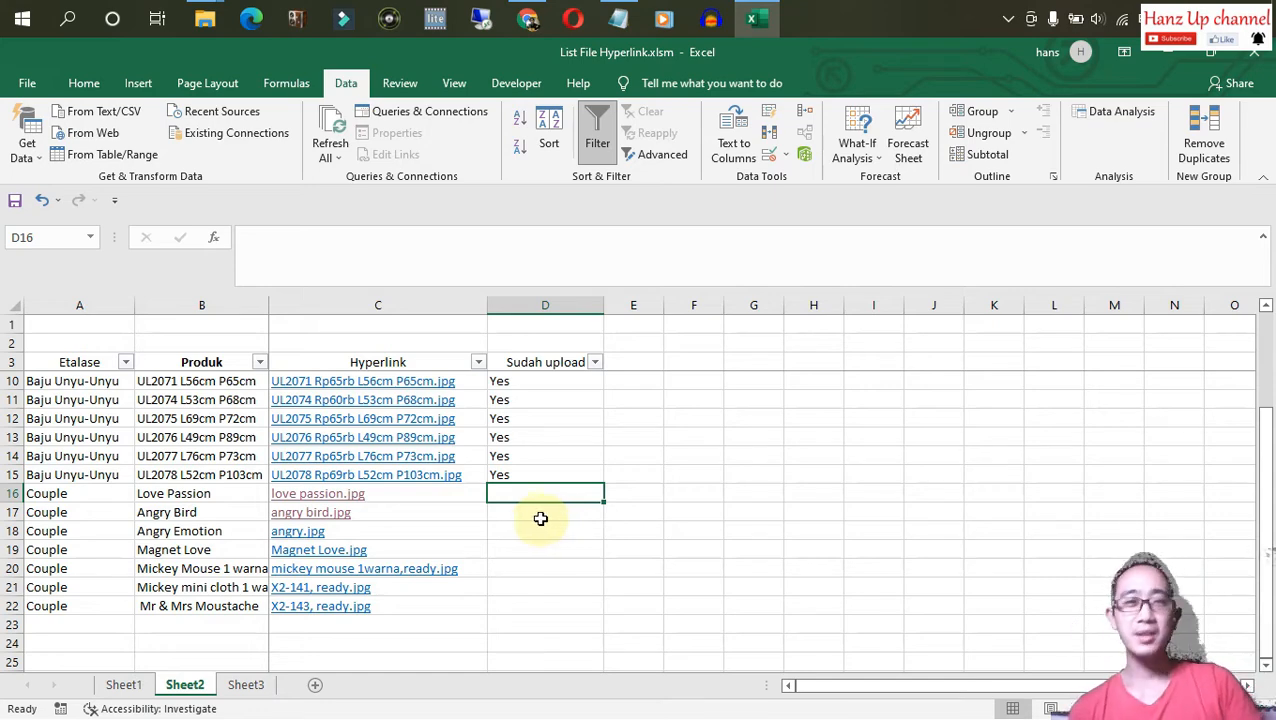
left_click(696, 475)
left_click(686, 418)
left_click(646, 343)
left_click(690, 426)
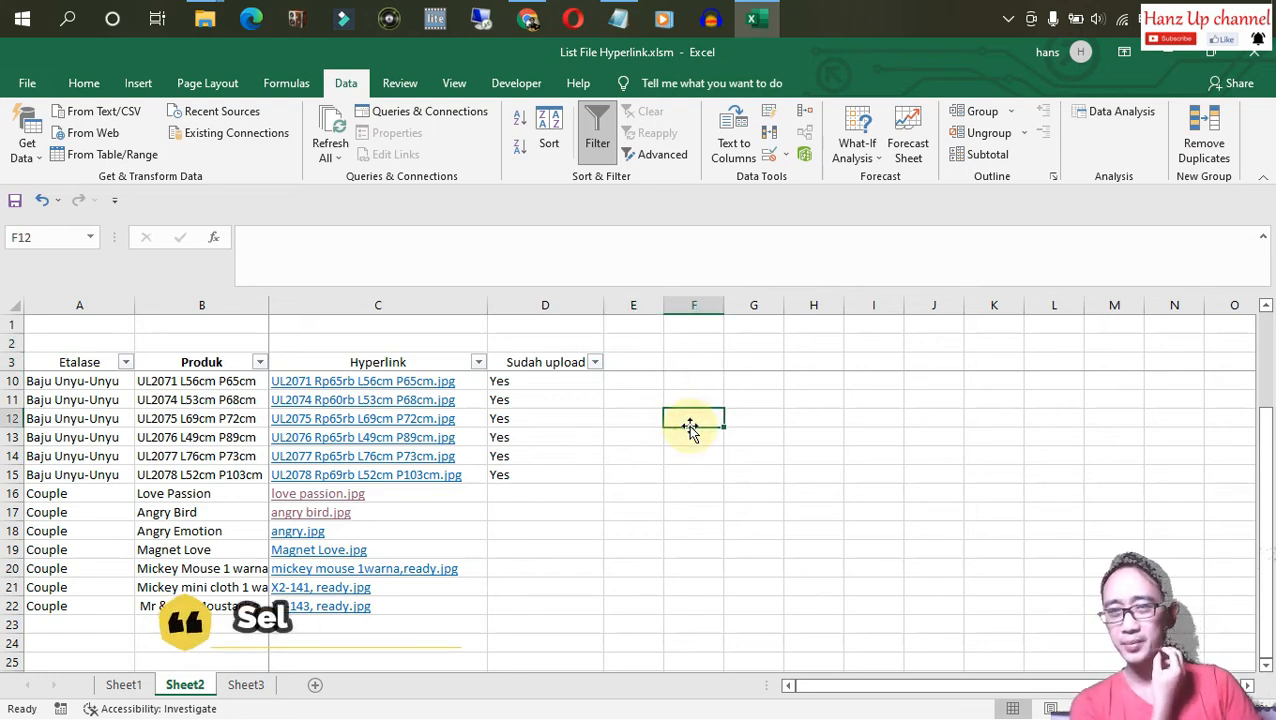
left_click(646, 472)
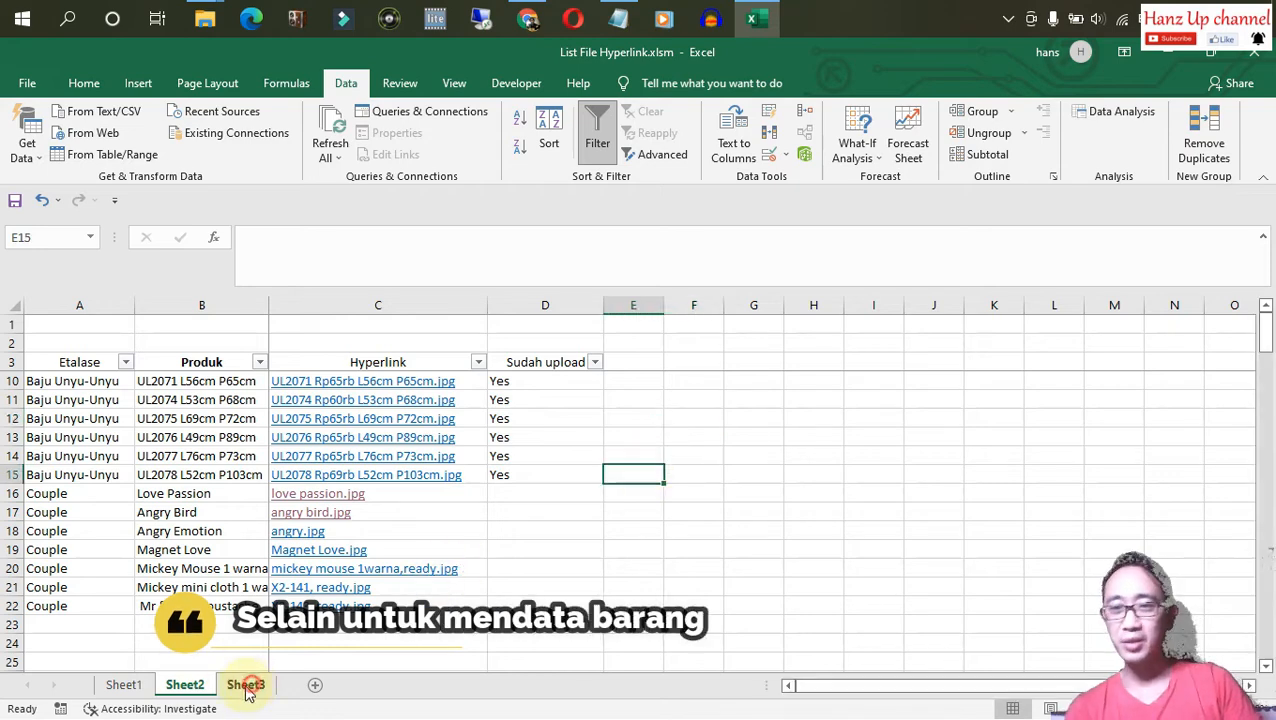
Clear all the contents of Sheet2.
left_click(245, 686)
left_click(186, 686)
left_click(747, 472)
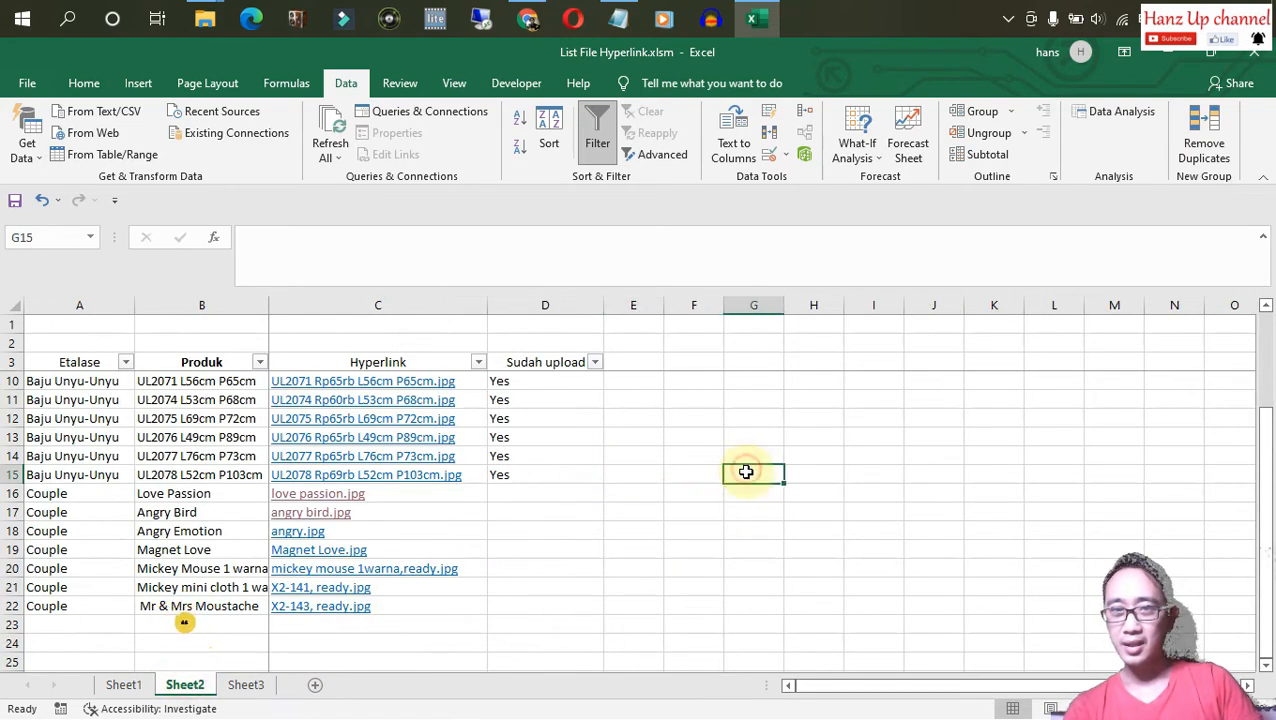
key("ctrl+a")
key("Delete")
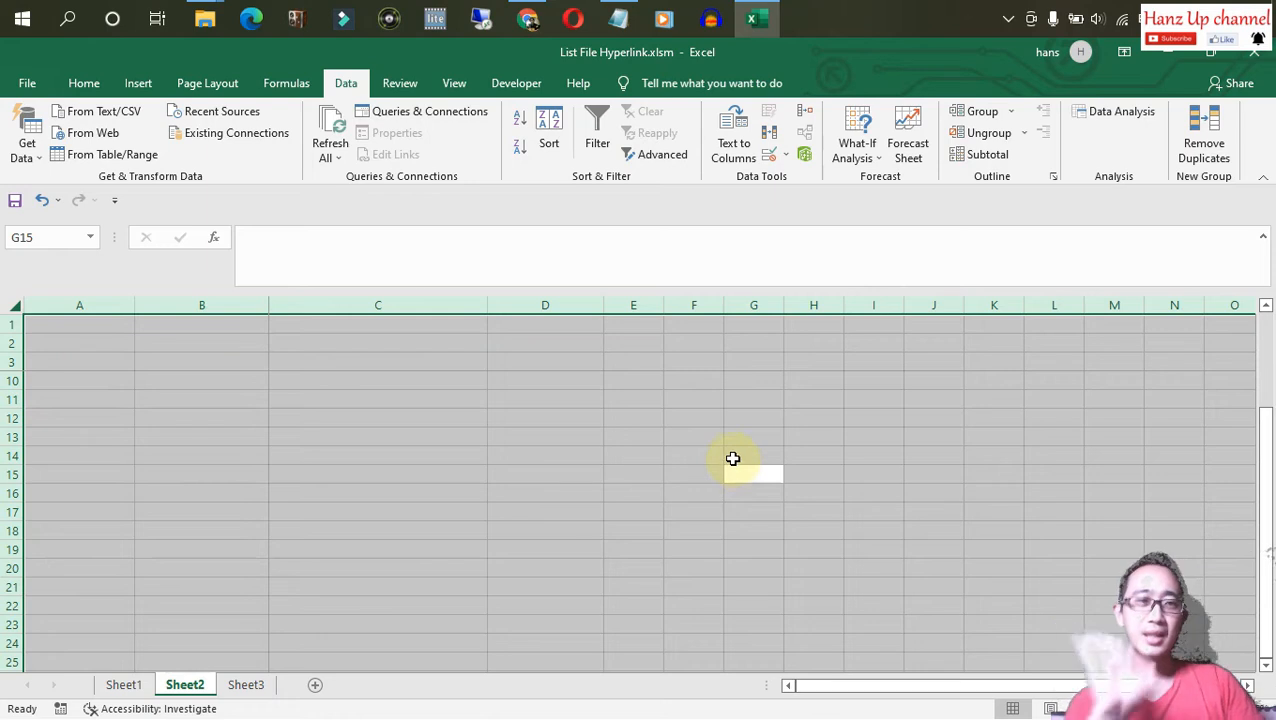
left_click(210, 489)
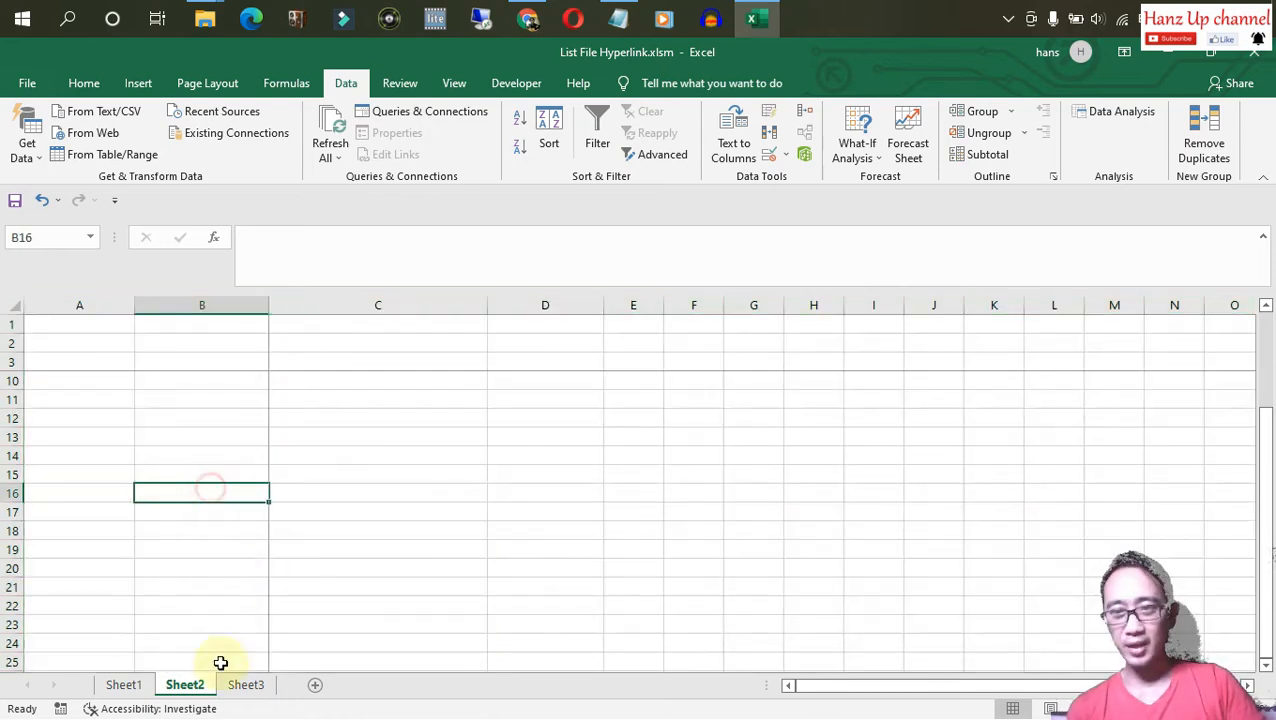
Delete Sheet3 and Sheet2 from the workbook.
left_click(245, 686)
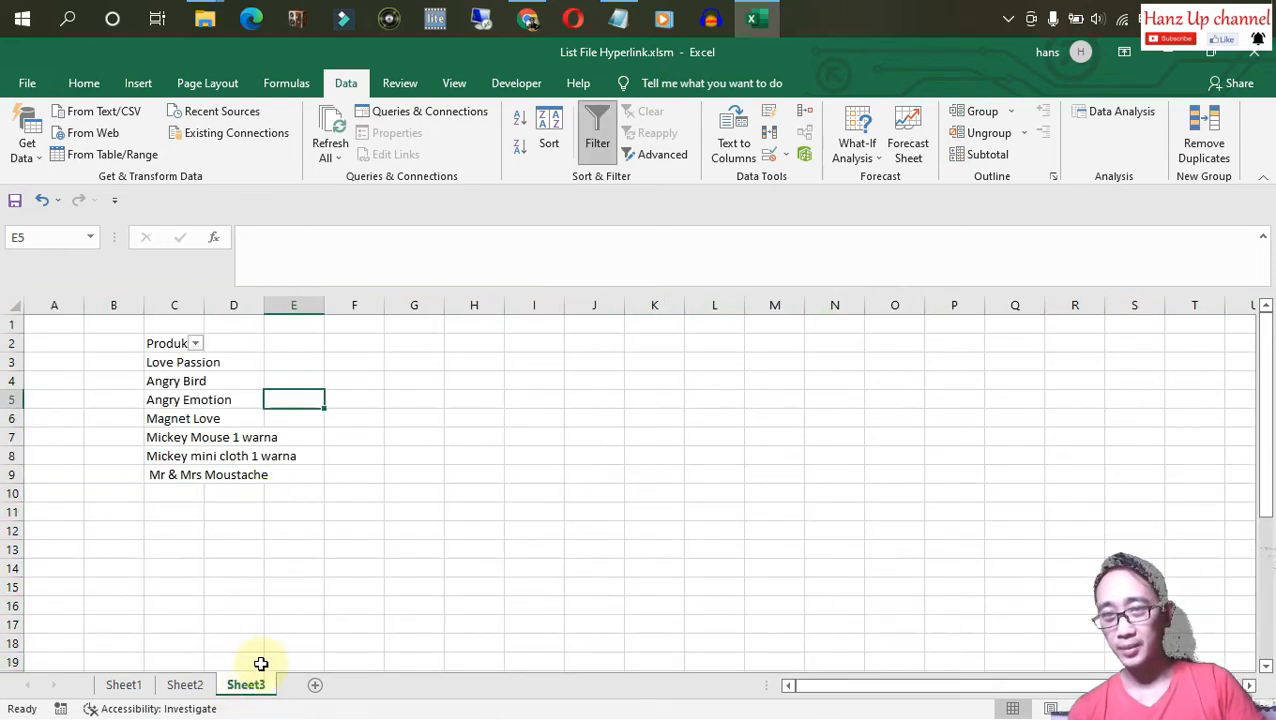
right_click(255, 684)
left_click(334, 472)
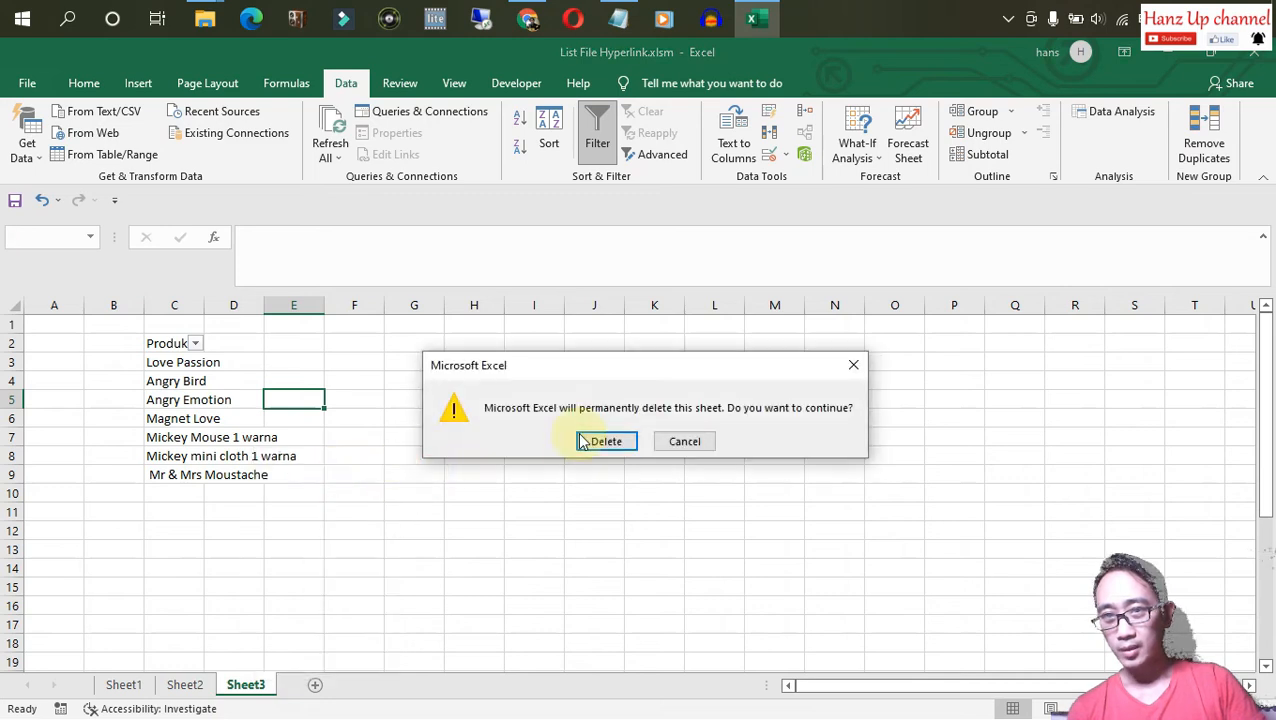
left_click(600, 443)
right_click(195, 690)
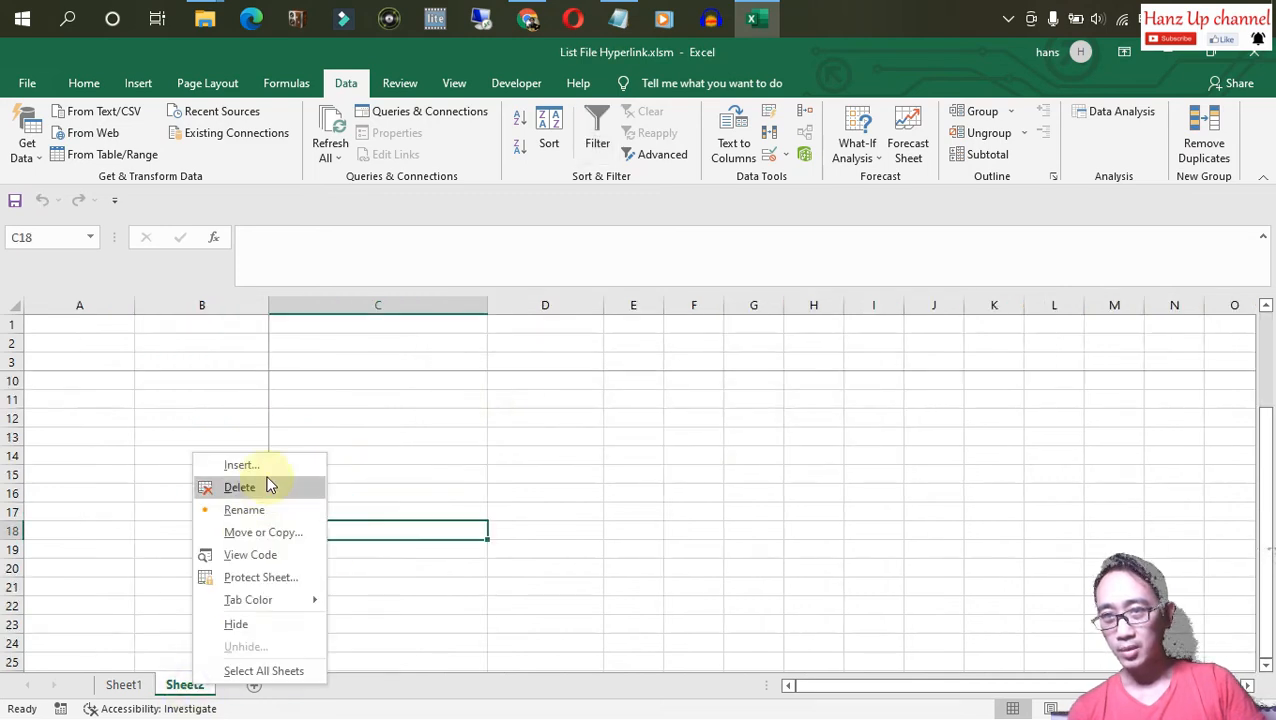
left_click(266, 484)
left_click(604, 441)
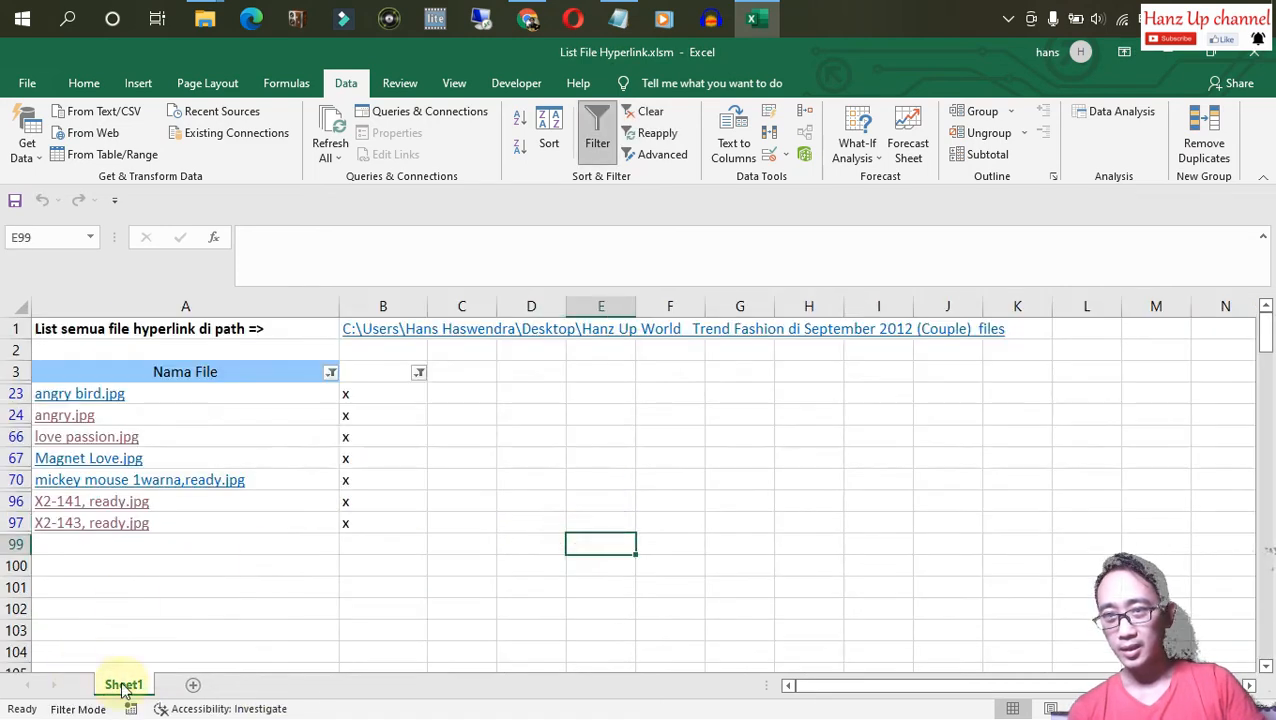
Clear the filters from column B and the Nama File column on Sheet1.
left_click(421, 374)
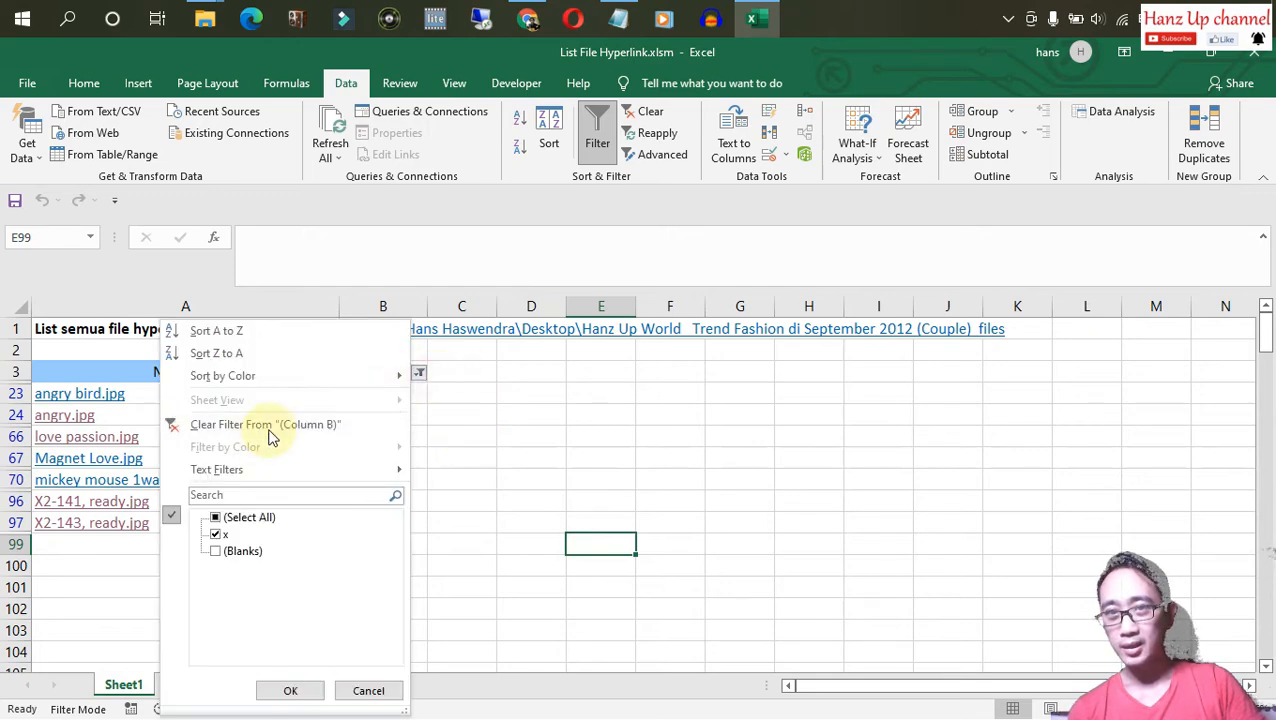
left_click(268, 427)
left_click(520, 455)
left_click(325, 372)
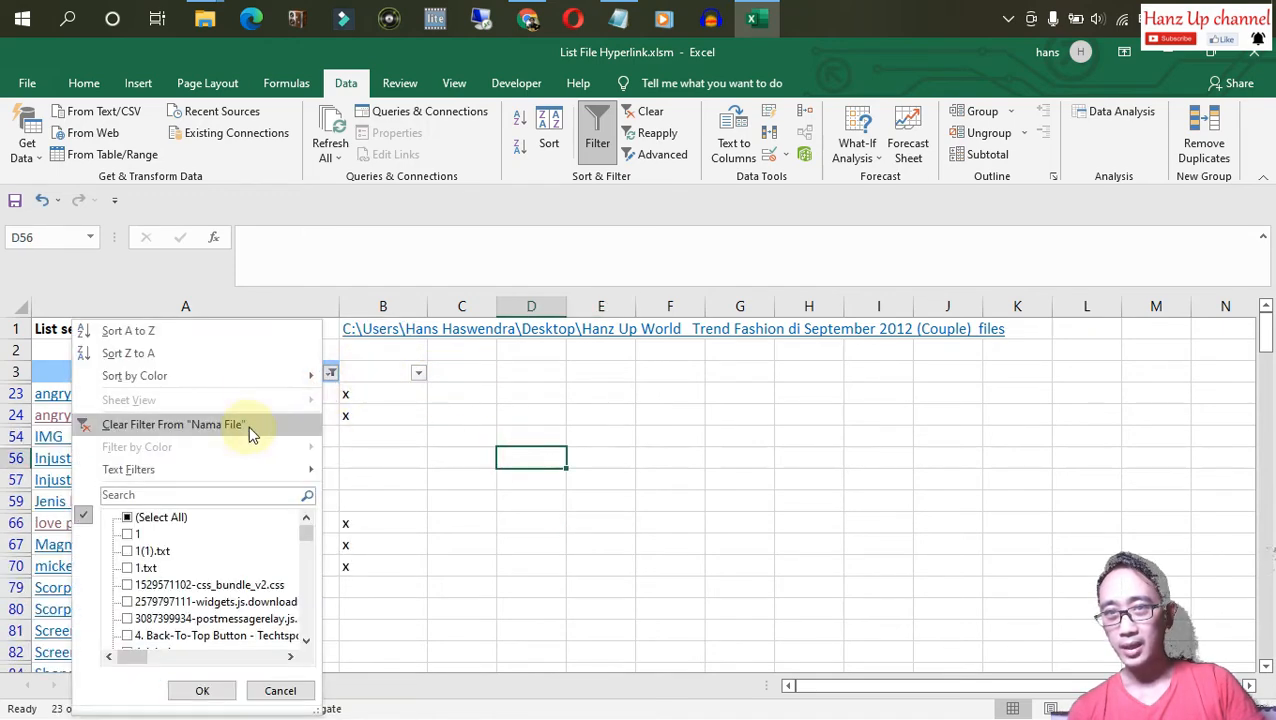
left_click(250, 427)
left_click(378, 357)
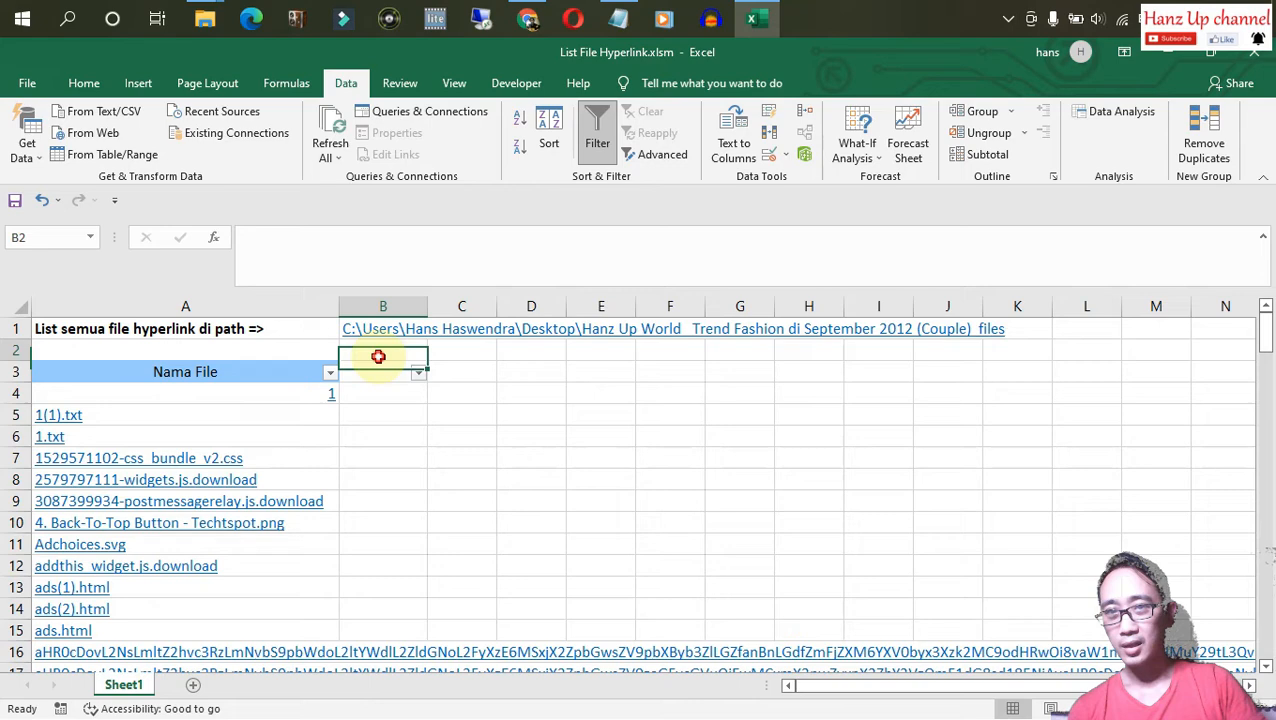
Run the HyperlinkFileList macro from Sheet1.
left_click(200, 331)
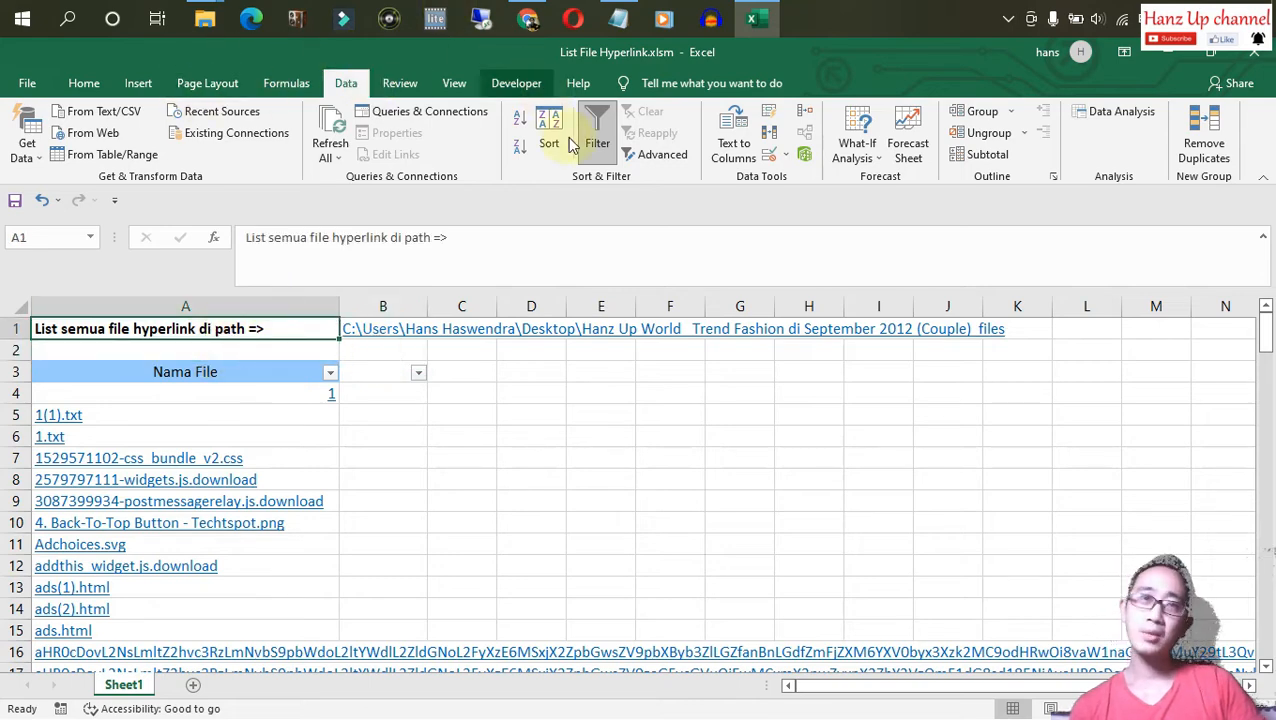
left_click(514, 83)
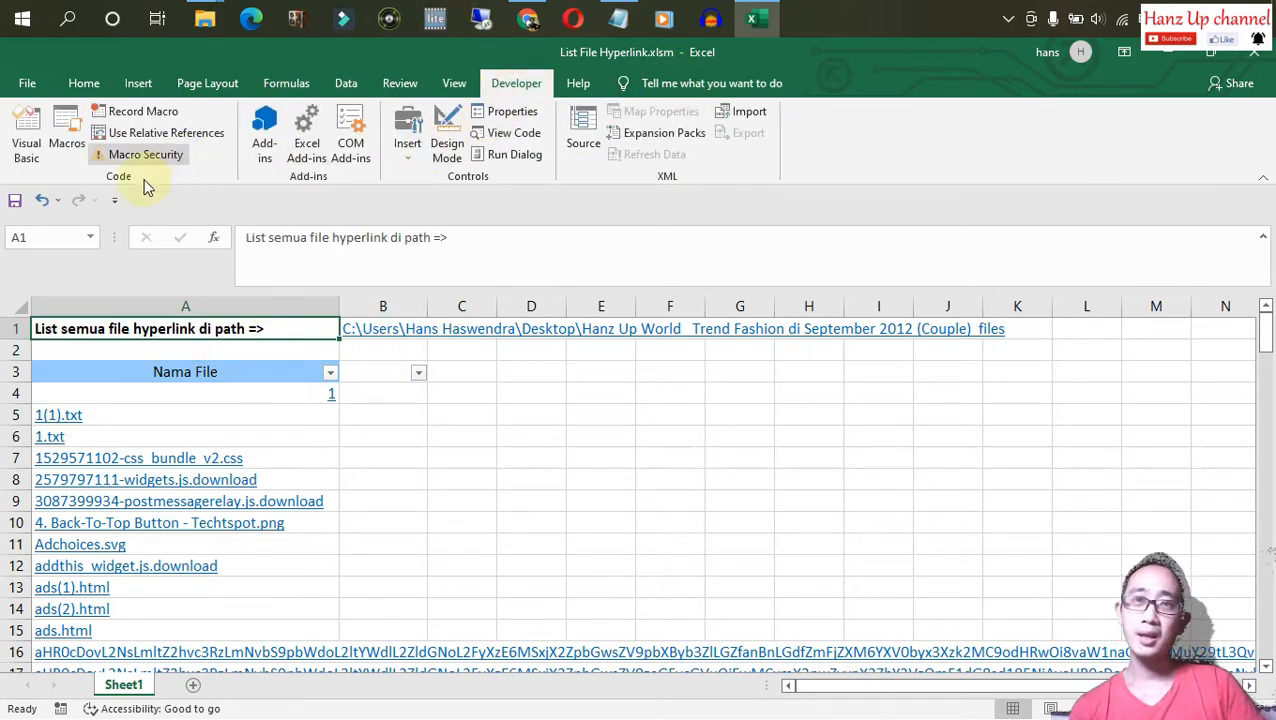
left_click(70, 145)
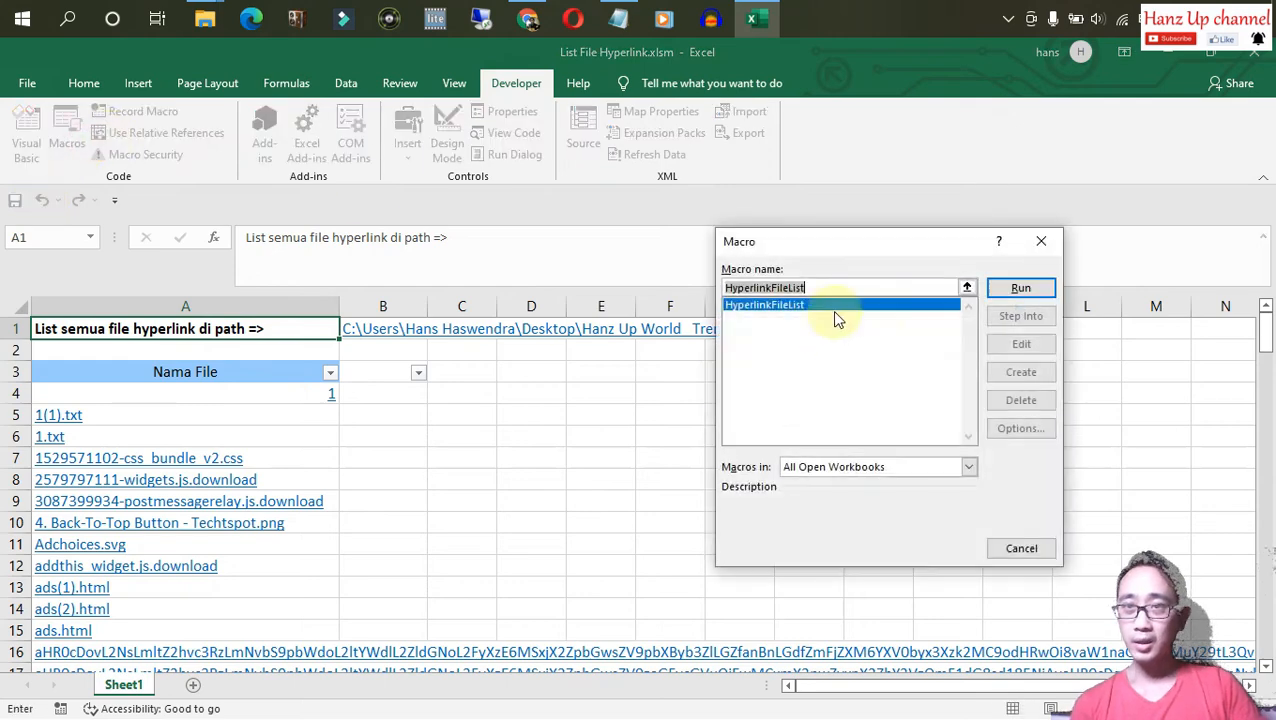
left_click(1018, 290)
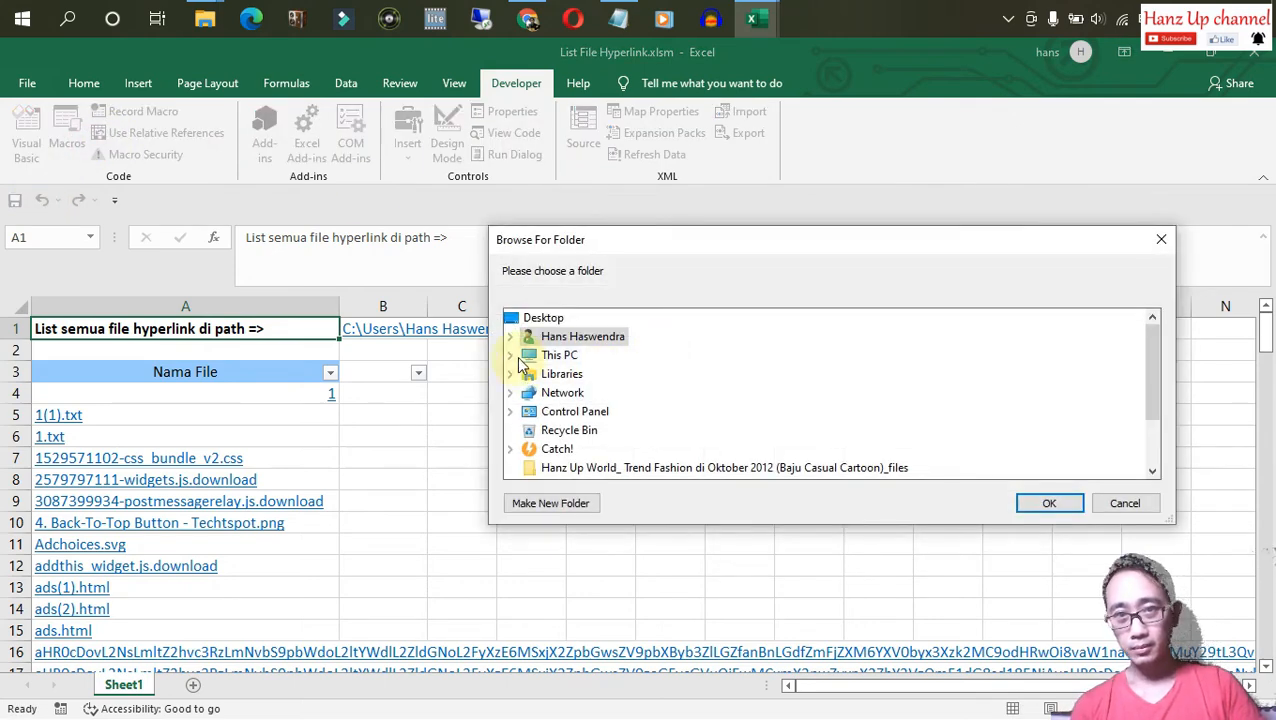
Choose the Mp3 song folder inside D:\titip as the folder for the macro to list.
left_click(511, 357)
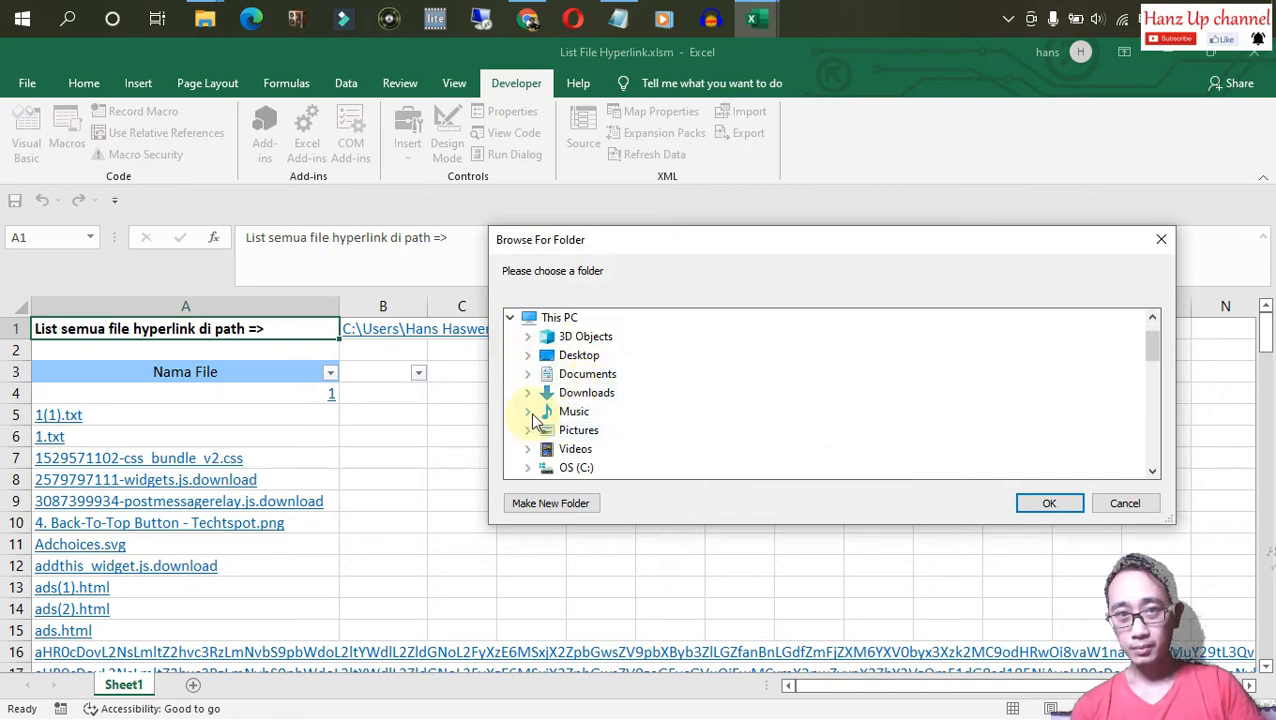
scroll(575, 440, "down", 1)
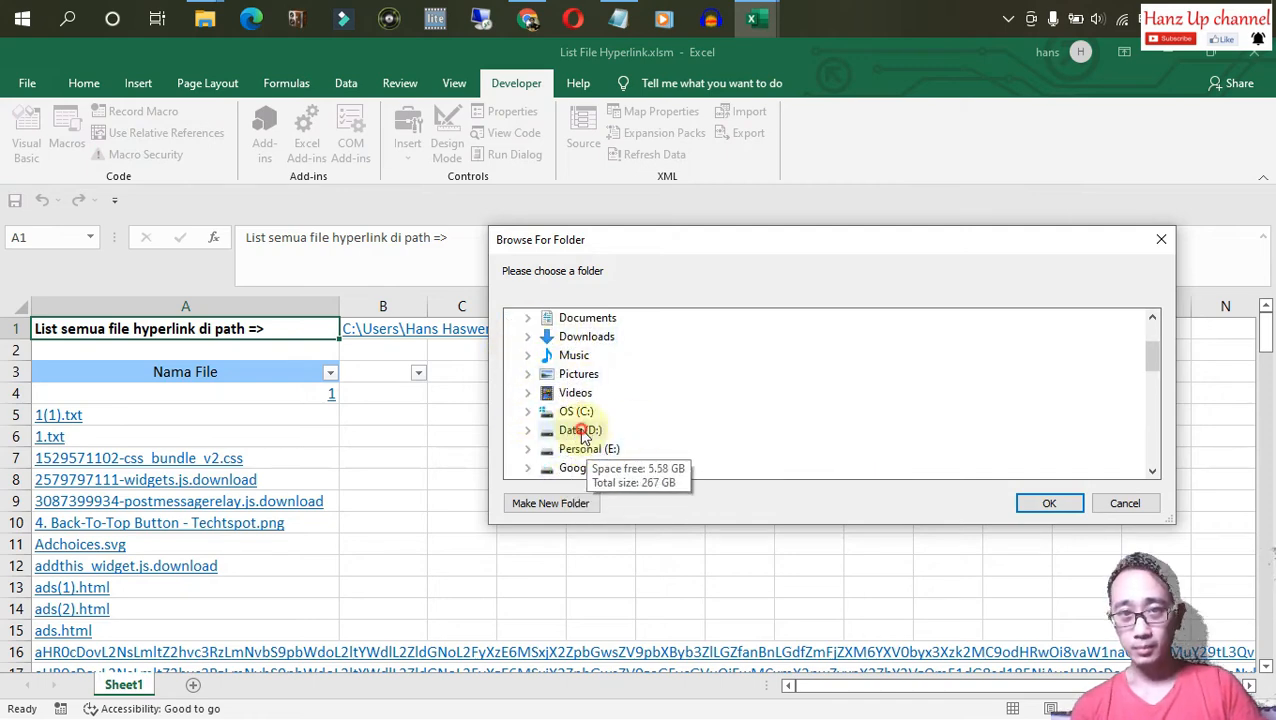
double_click(585, 431)
scroll(635, 422, "down", 3)
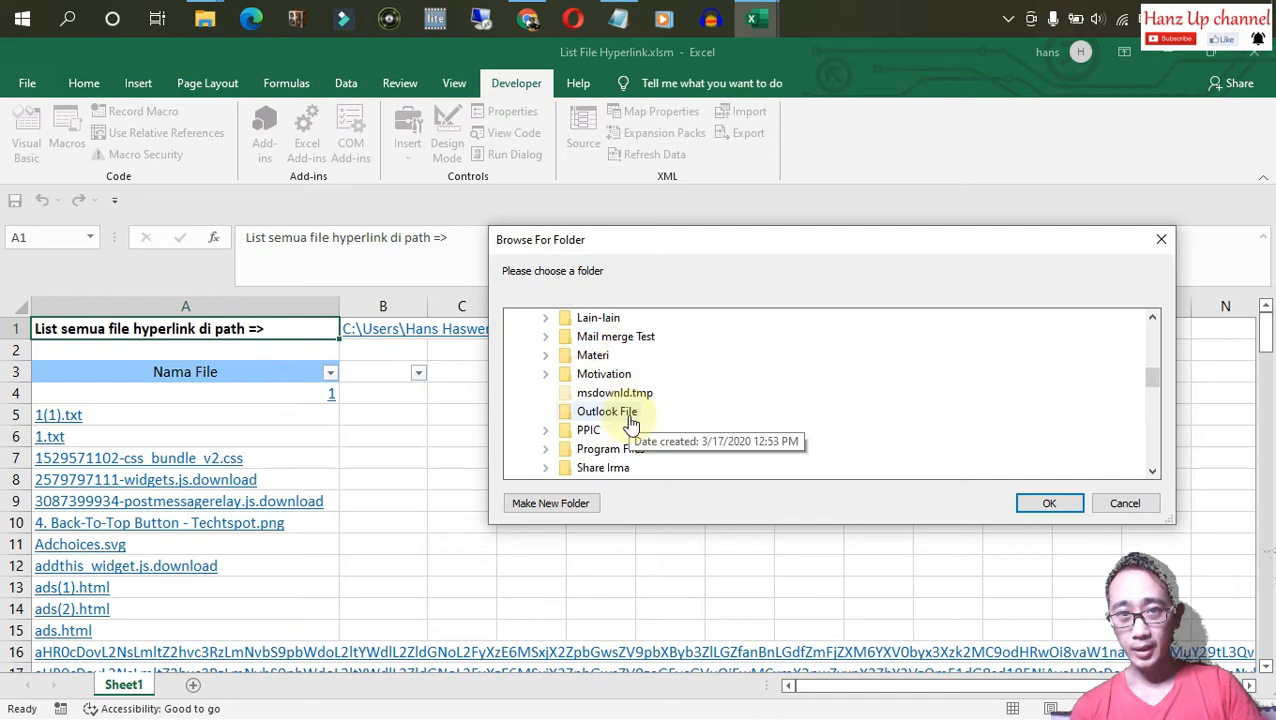
scroll(625, 415, "down", 2)
double_click(598, 358)
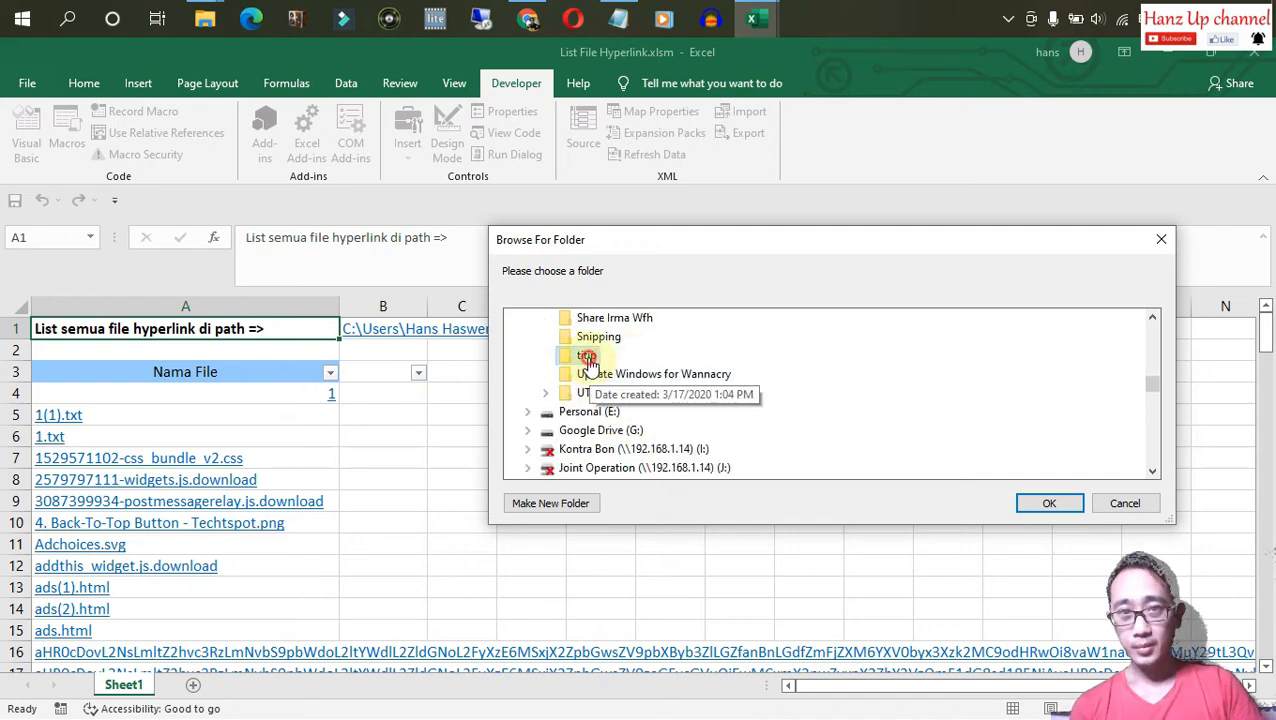
scroll(652, 377, "down", 3)
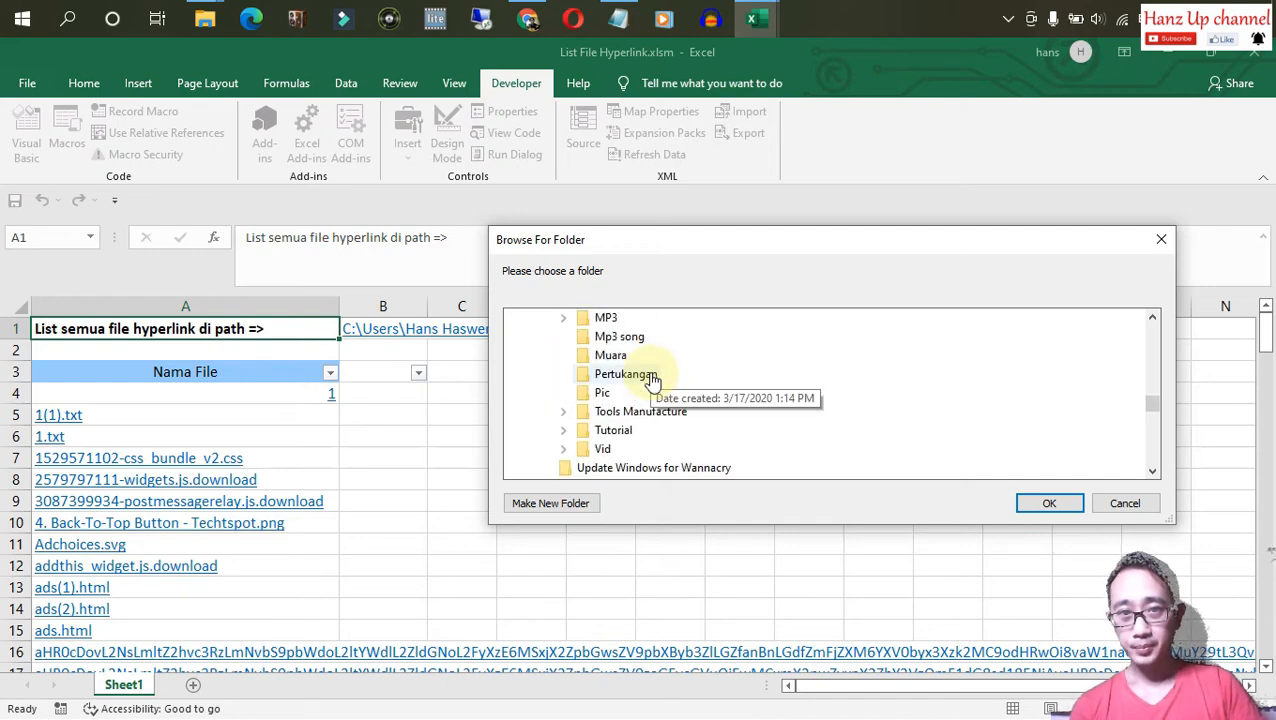
left_click(621, 337)
left_click(1048, 504)
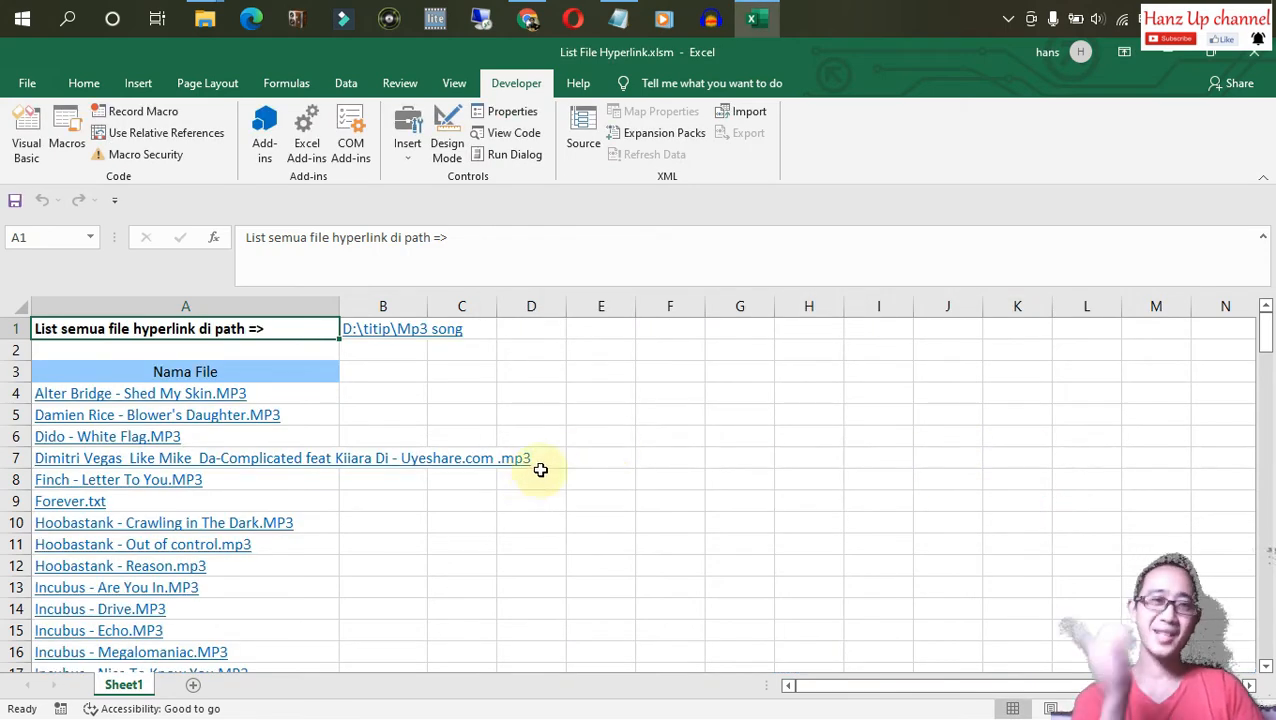
Open the Incubus - Drive.MP3 hyperlink from the file list, allow it to play and close the media player.
left_click(555, 428)
left_click_drag(410, 356, 411, 365)
left_click(513, 419)
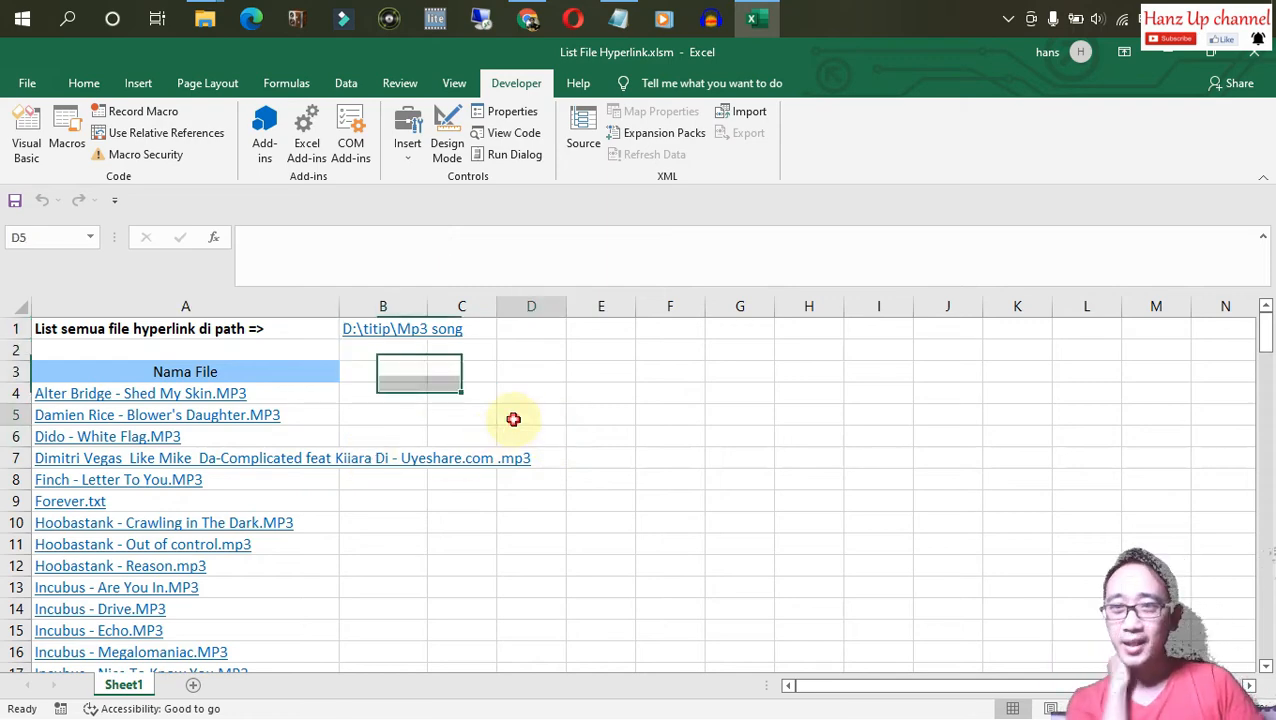
scroll(419, 461, "down", 1)
scroll(308, 470, "up", 1)
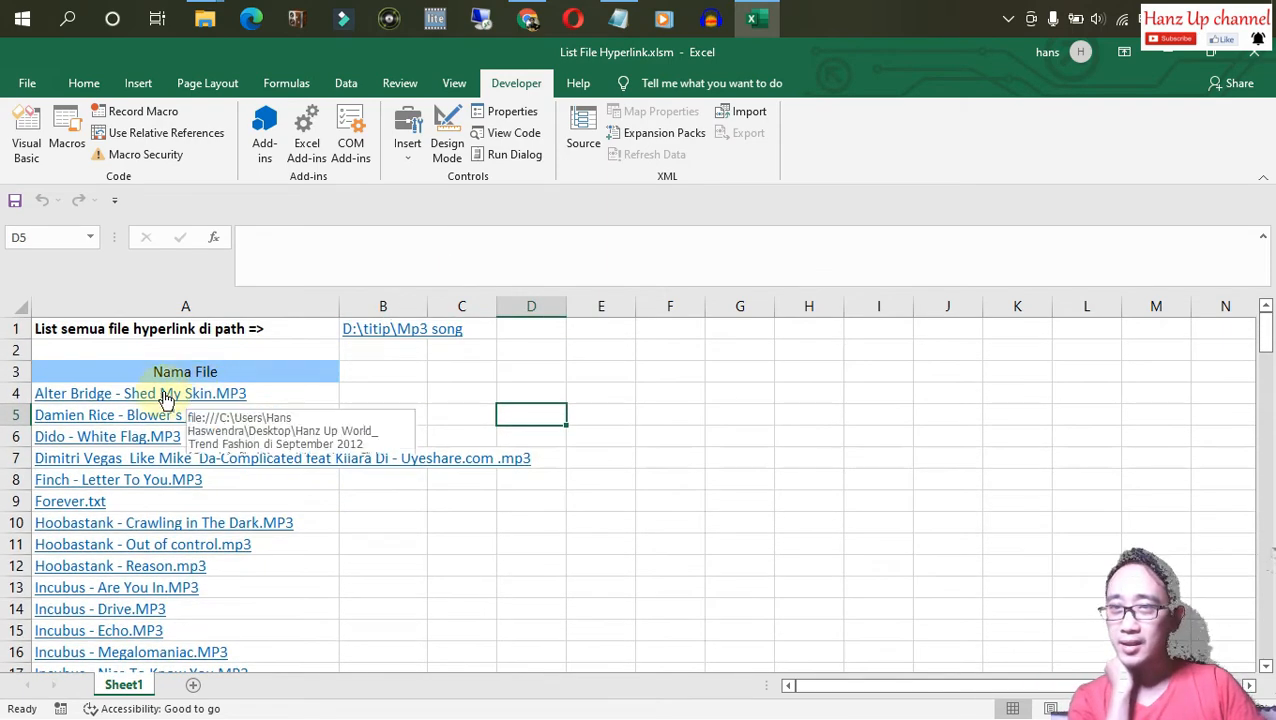
scroll(166, 397, "down", 1)
scroll(127, 387, "down", 2)
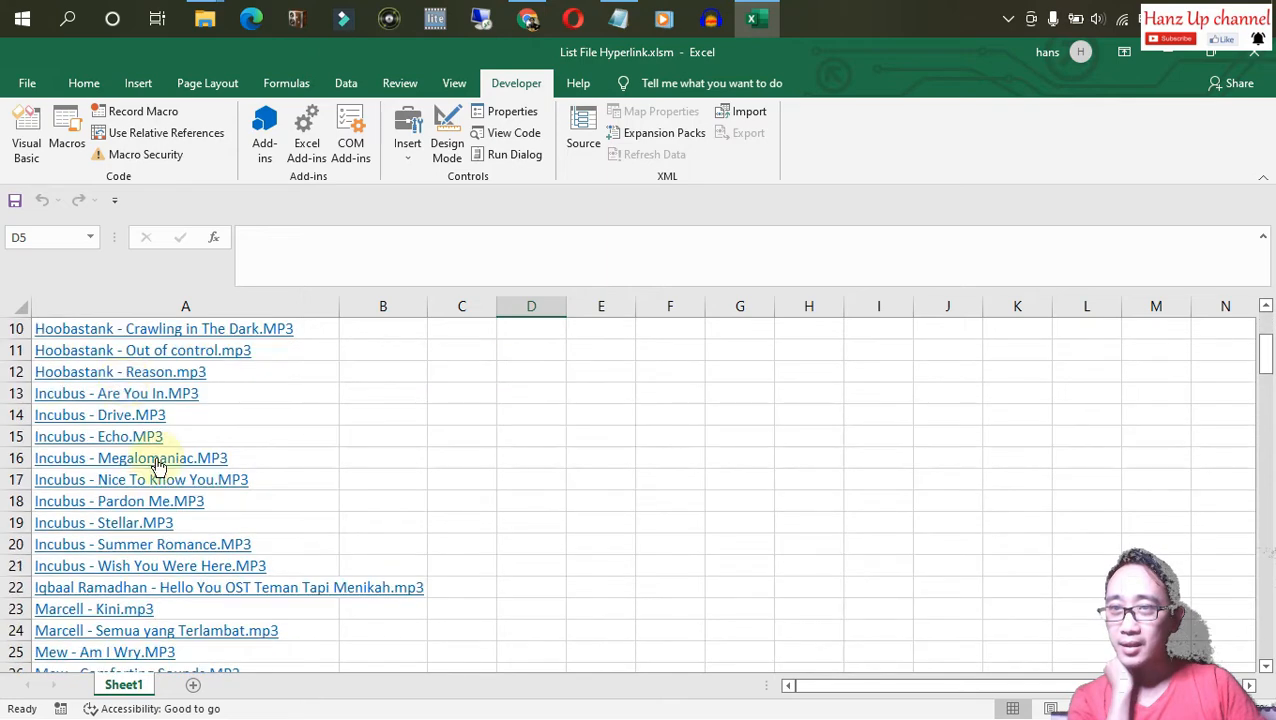
left_click(116, 414)
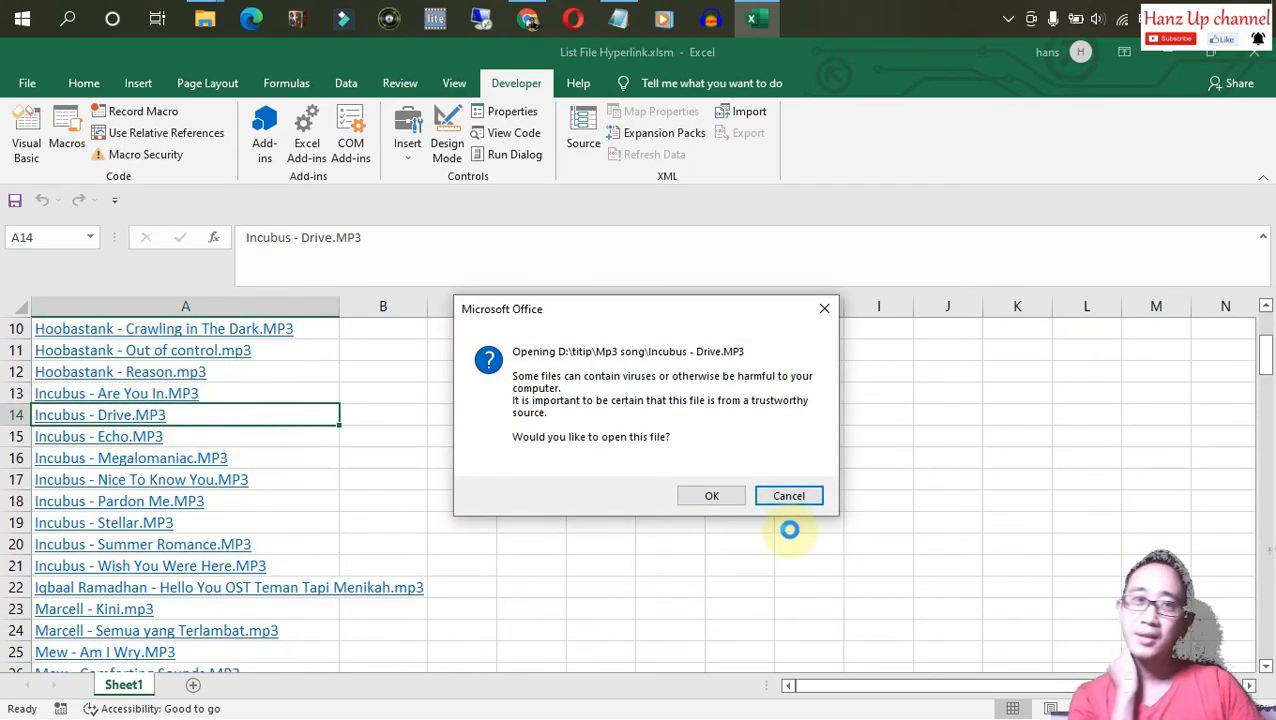
left_click(716, 496)
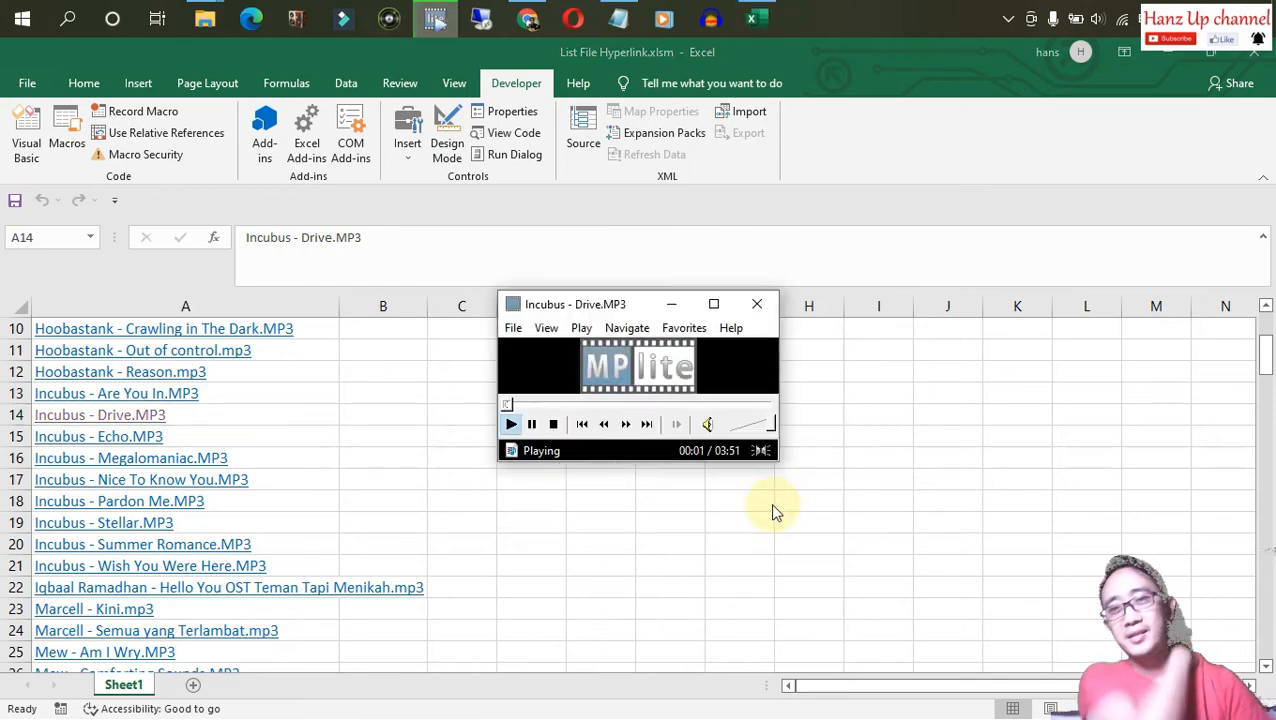
left_click(766, 310)
Open the Incubus - Wish You Were Here.MP3 hyperlink, allow it to play and close the media player.
left_click(612, 497)
scroll(400, 508, "down", 2)
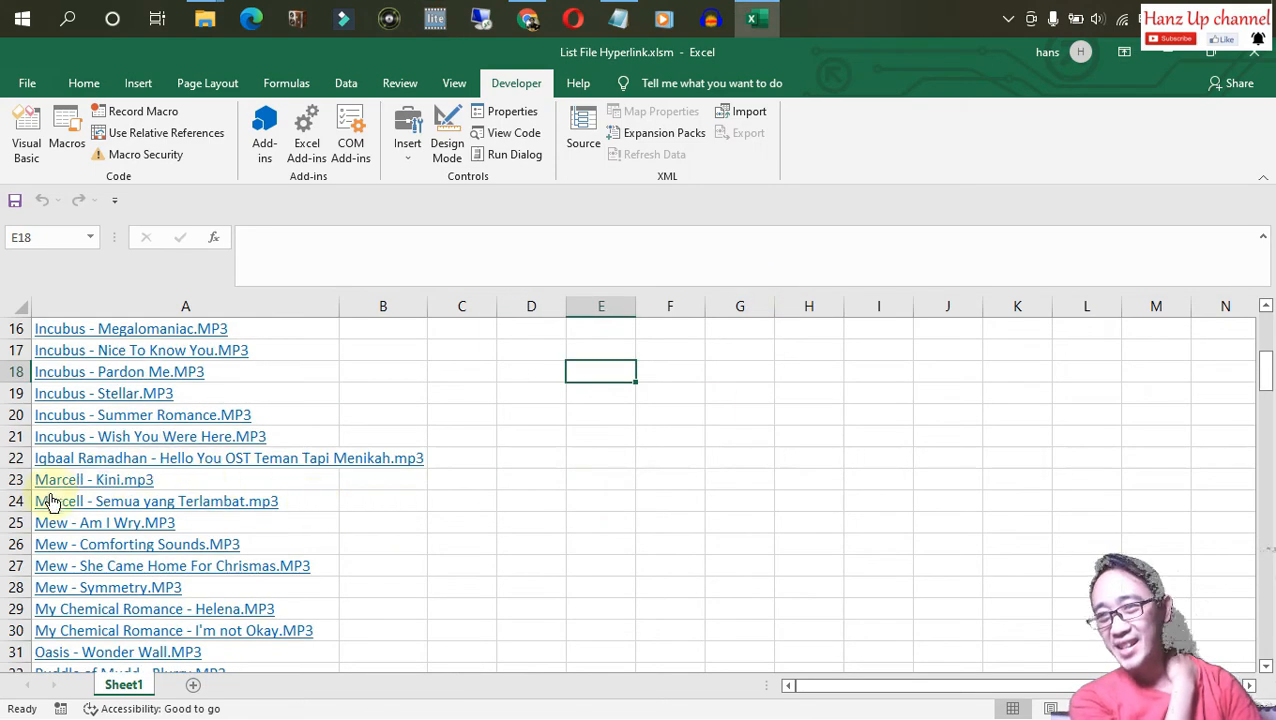
left_click(57, 434)
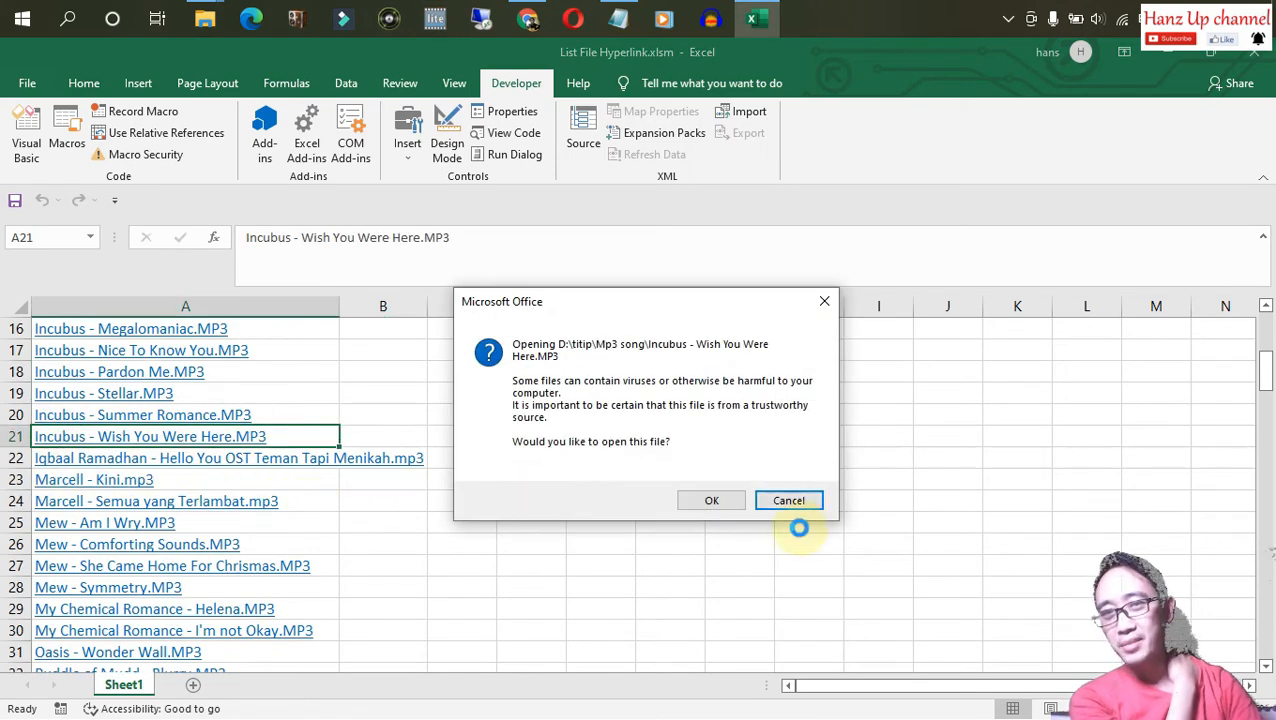
left_click(718, 502)
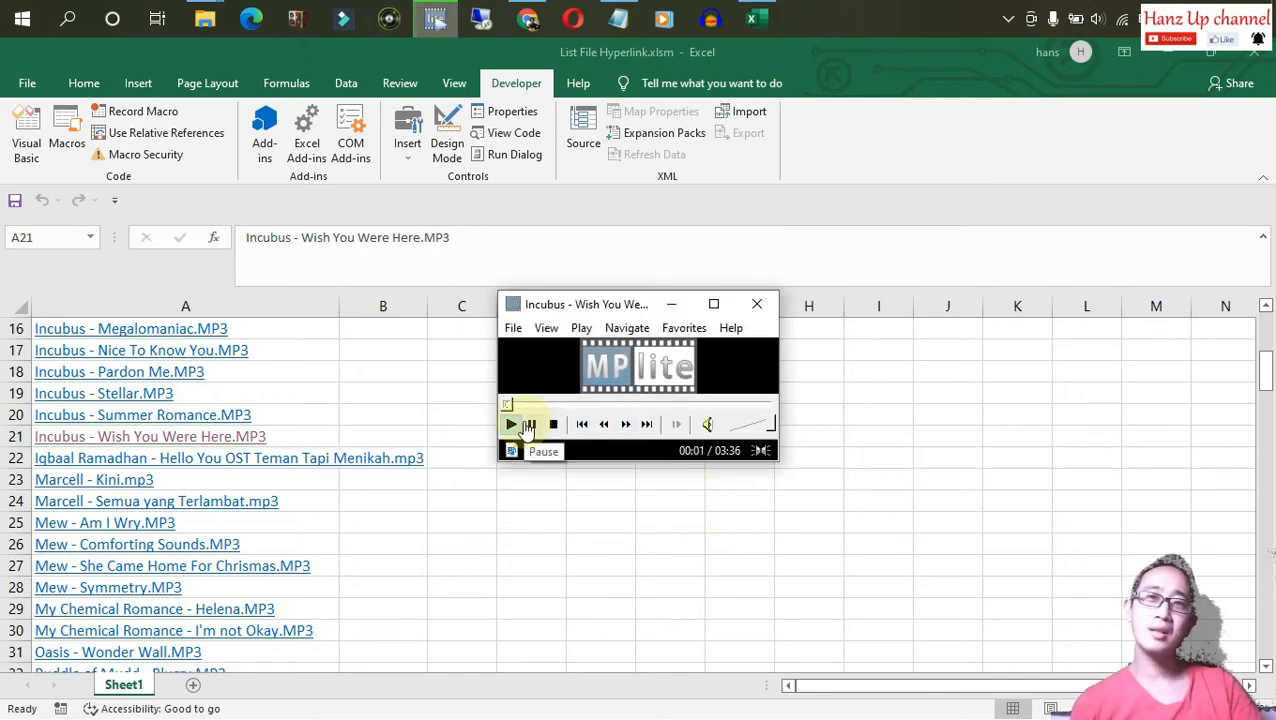
left_click(758, 308)
left_click(600, 479)
Add a filter to the Nama File header row in row 3.
scroll(484, 580, "down", 12)
scroll(484, 588, "up", 10)
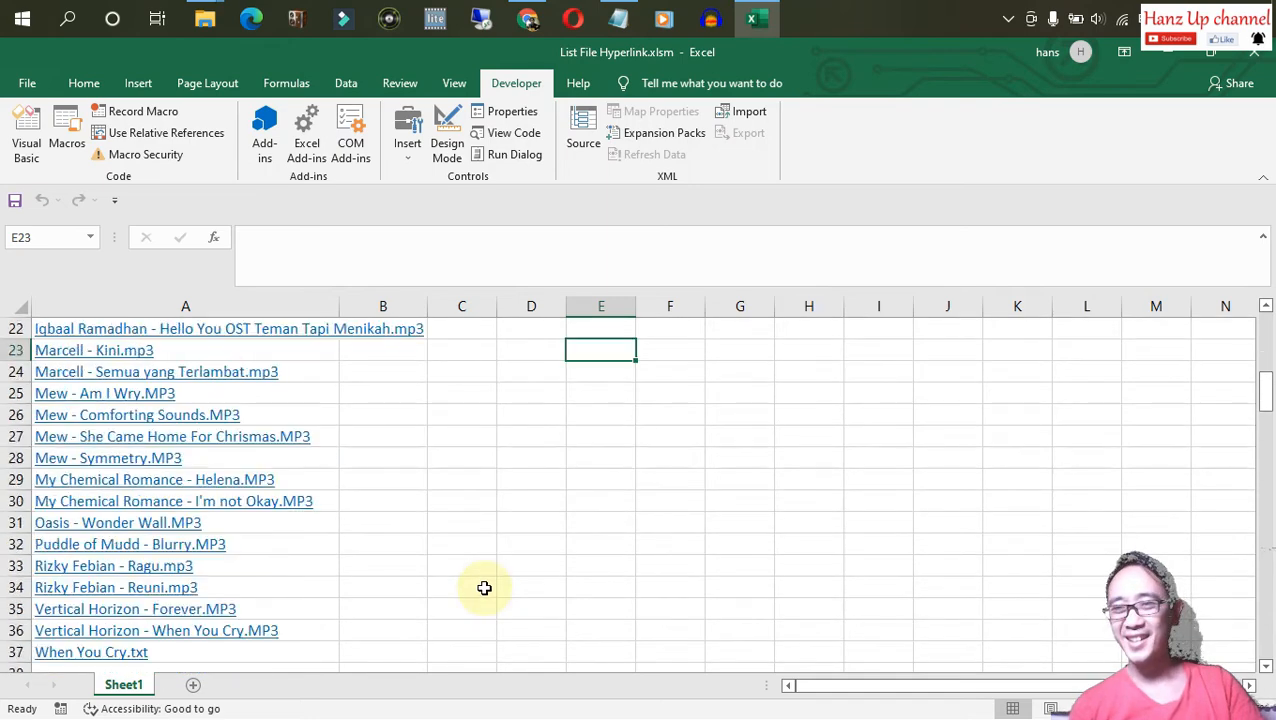
scroll(484, 588, "up", 7)
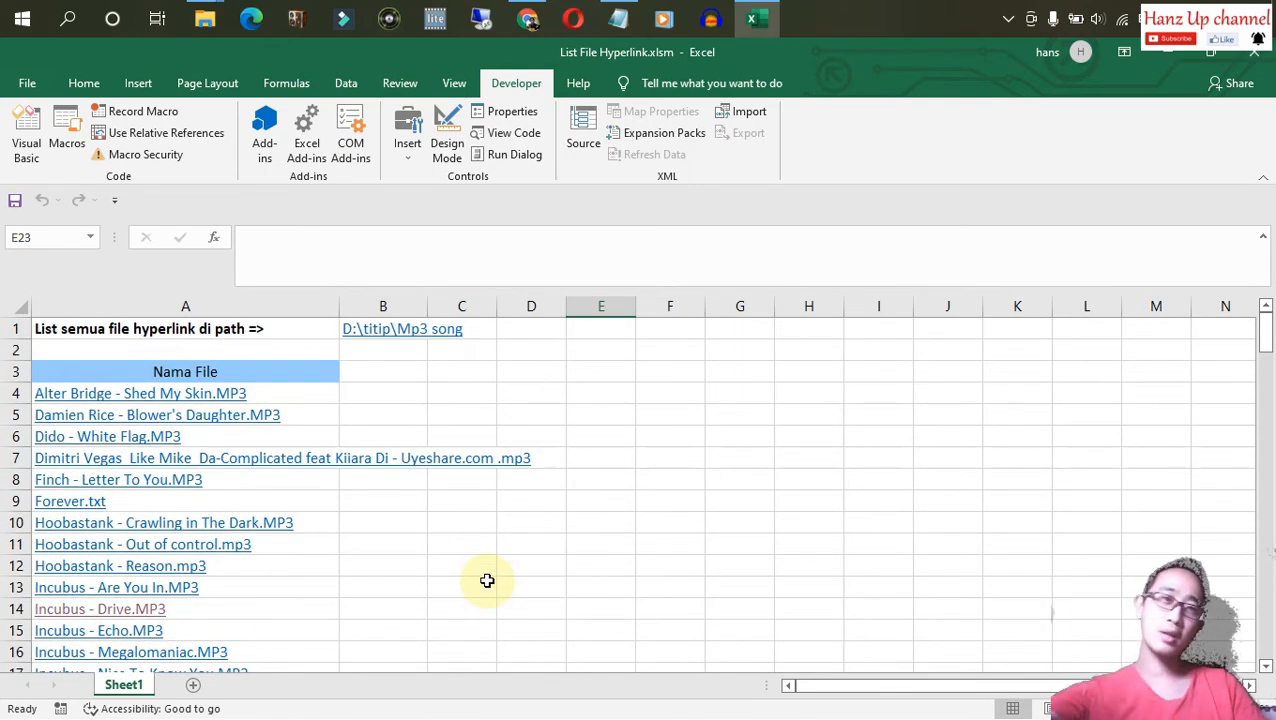
left_click(17, 371)
left_click(346, 83)
left_click(593, 145)
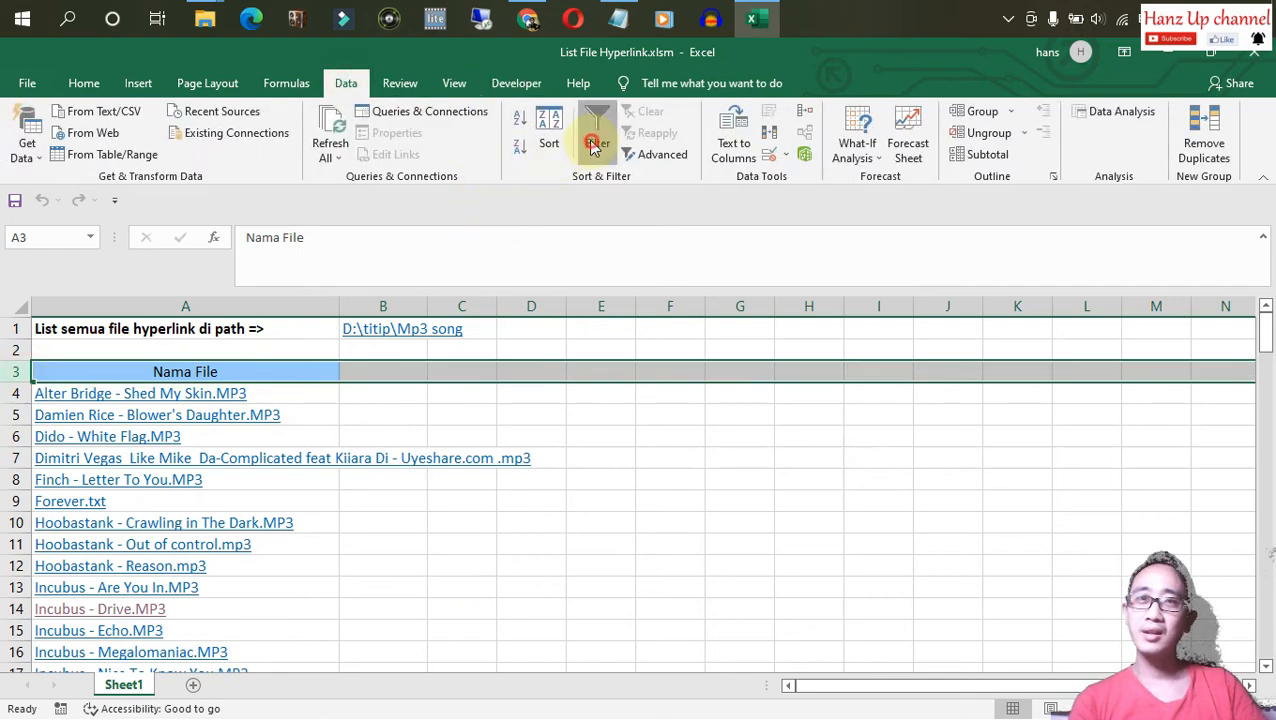
left_click(740, 393)
Filter the Nama File column by searching for "incubus".
left_click(329, 372)
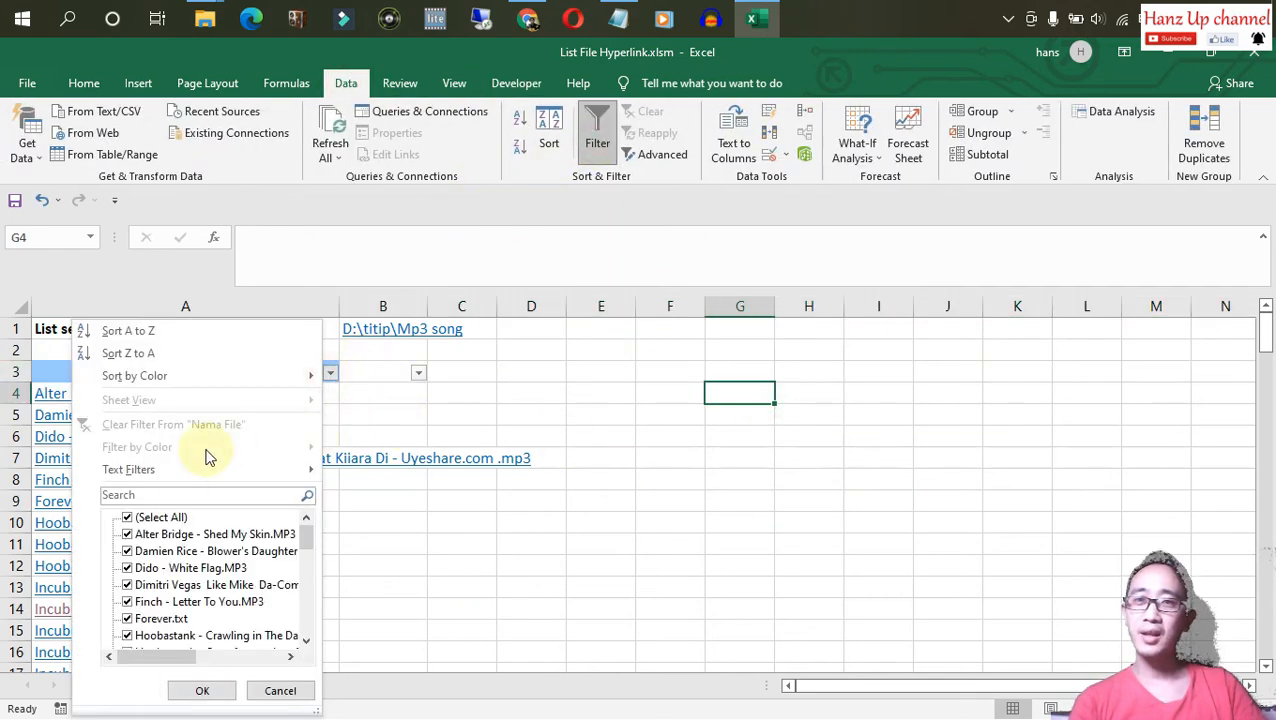
left_click(171, 493)
scroll(199, 572, "down", 1)
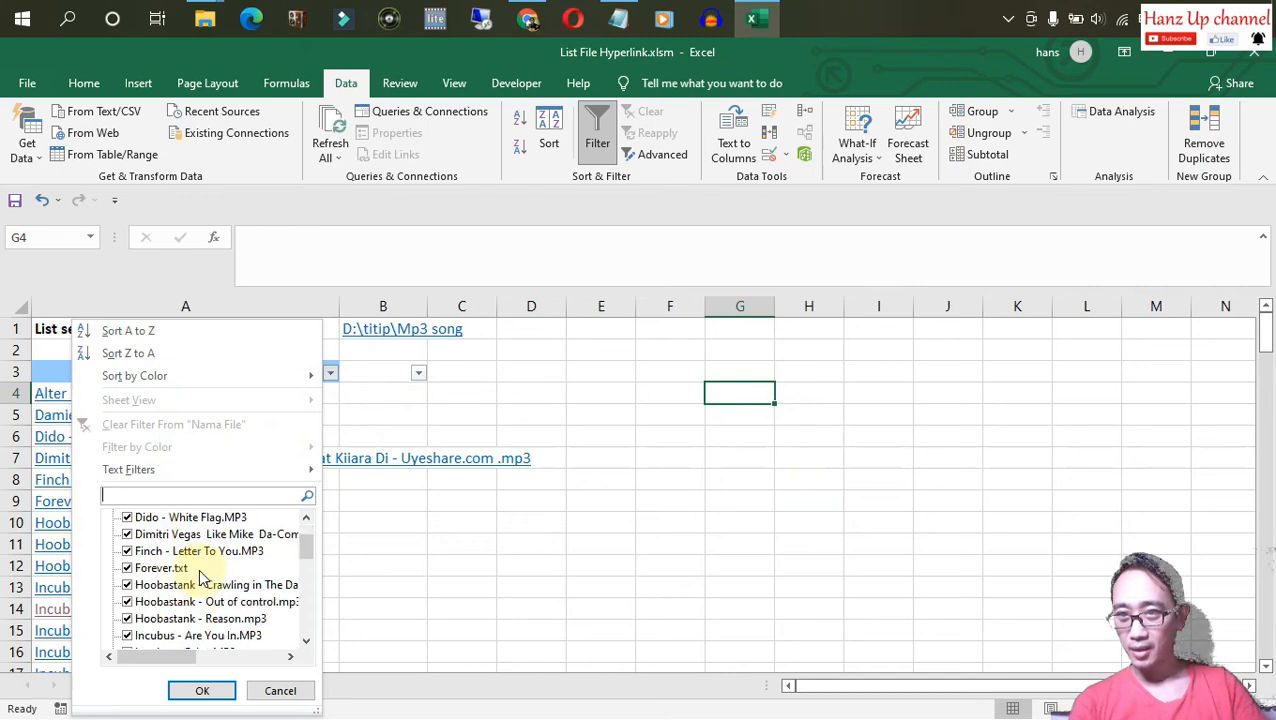
scroll(199, 574, "down", 2)
scroll(202, 574, "up", 2)
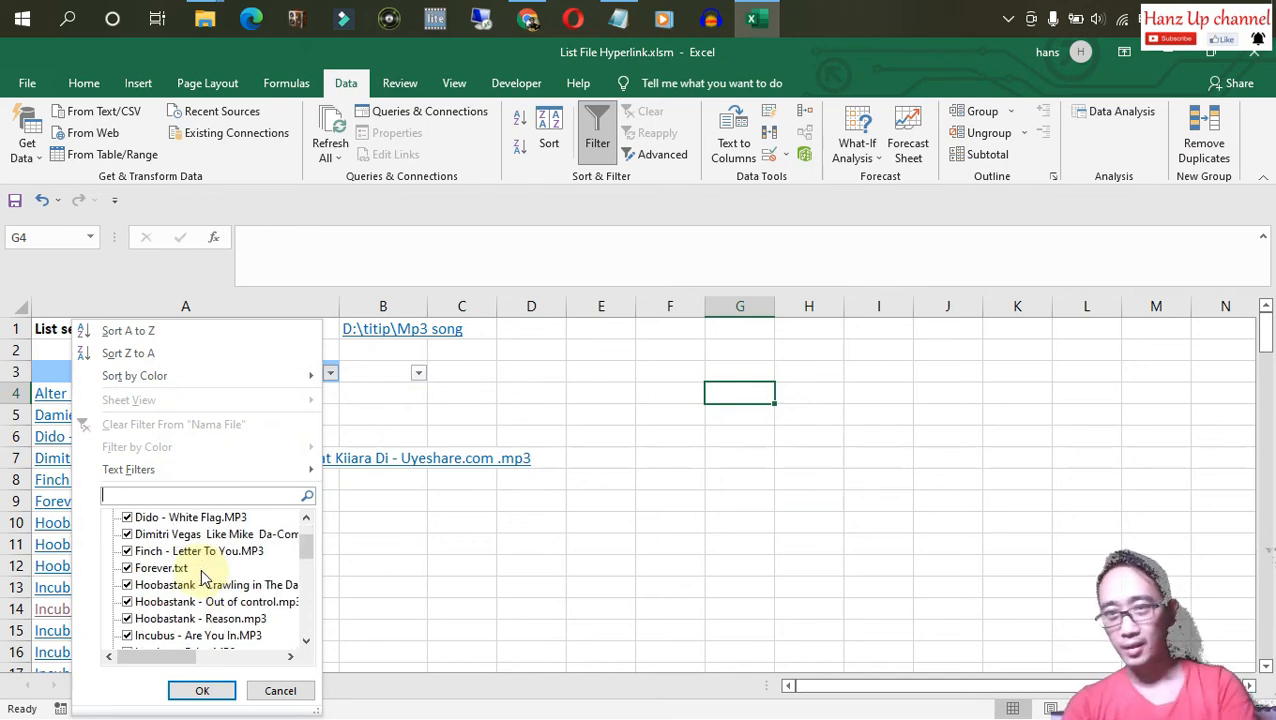
scroll(203, 574, "down", 1)
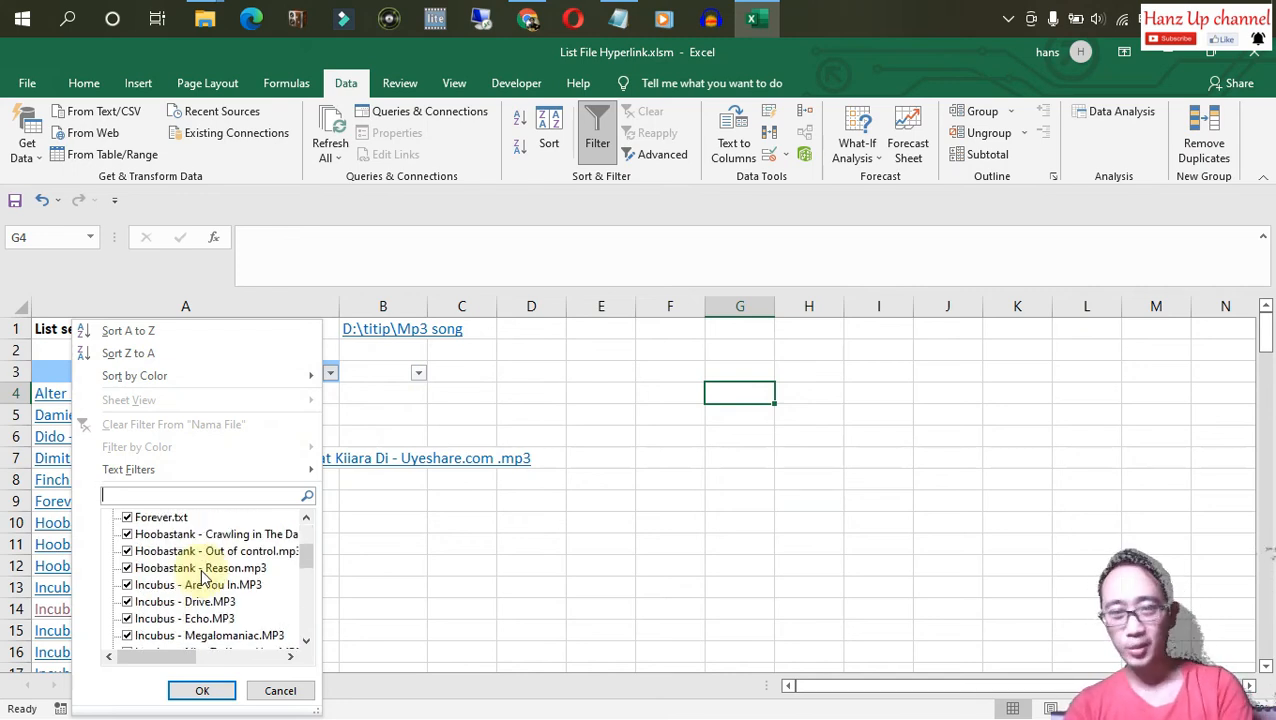
type("incubus")
key("Return")
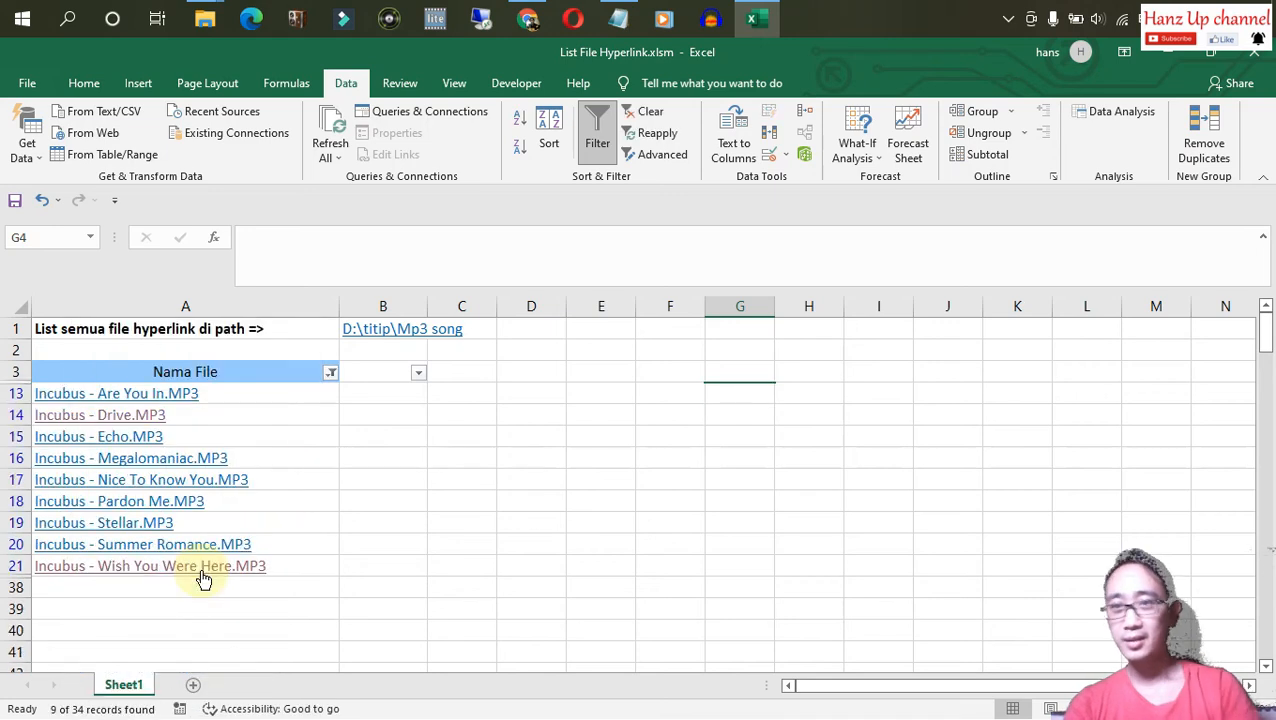
Clear the incubus filter from the Nama File column.
left_click(403, 410)
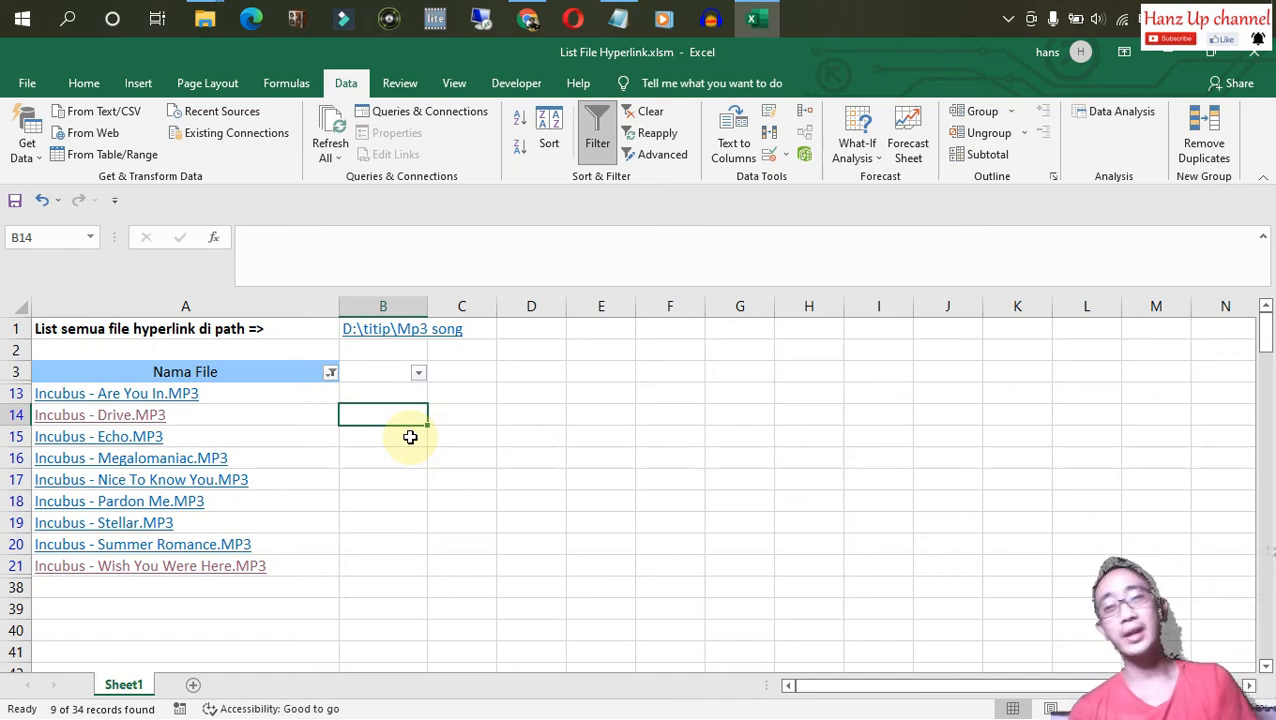
left_click(472, 438)
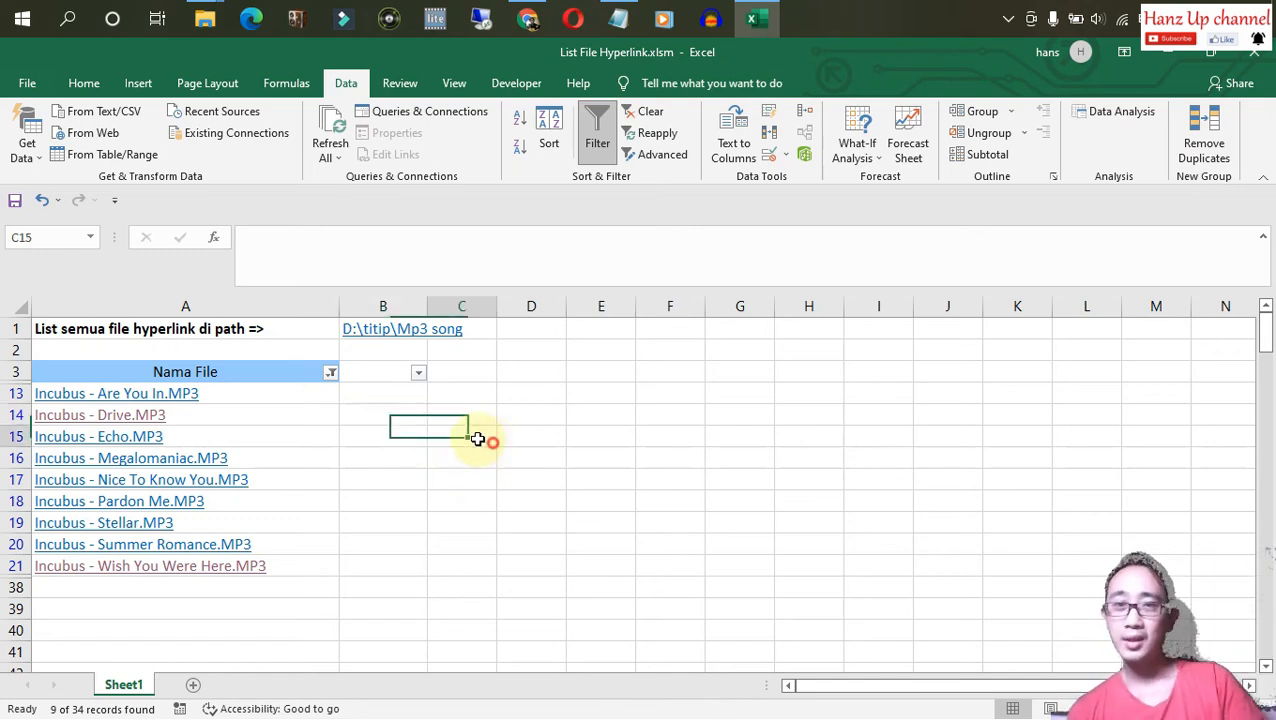
left_click(331, 373)
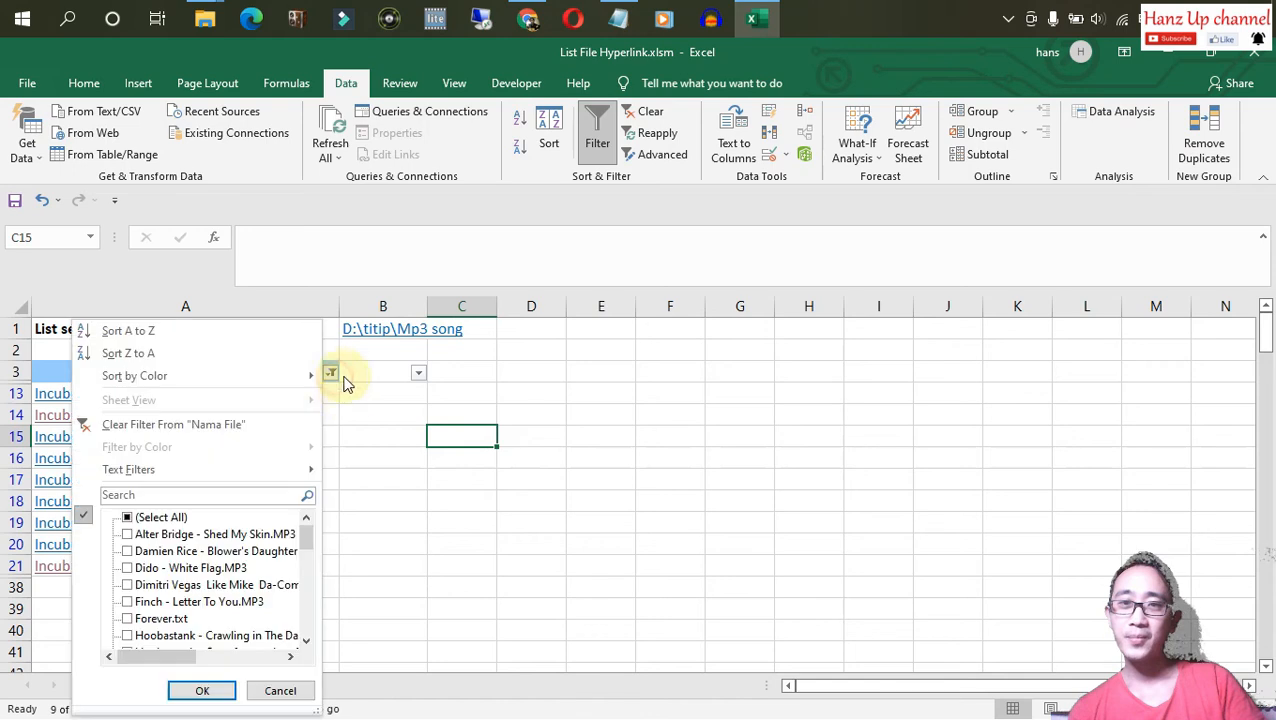
left_click(200, 424)
left_click(670, 478)
left_click(703, 425)
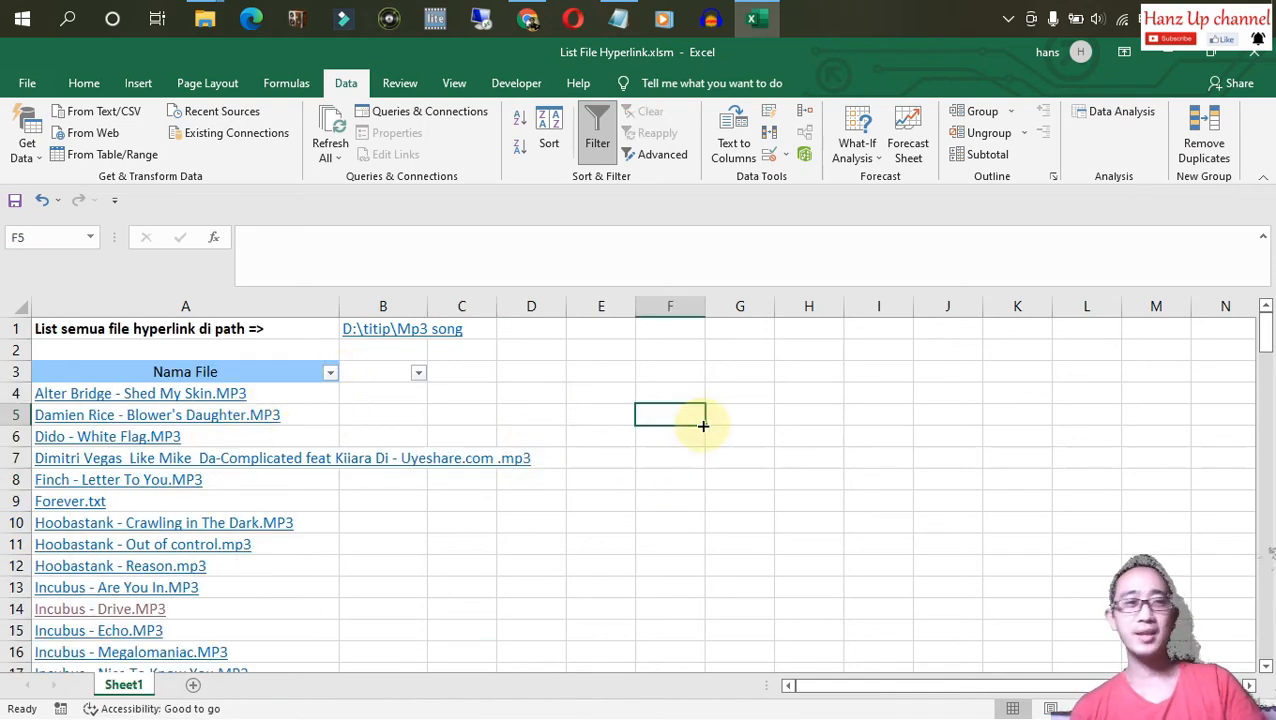